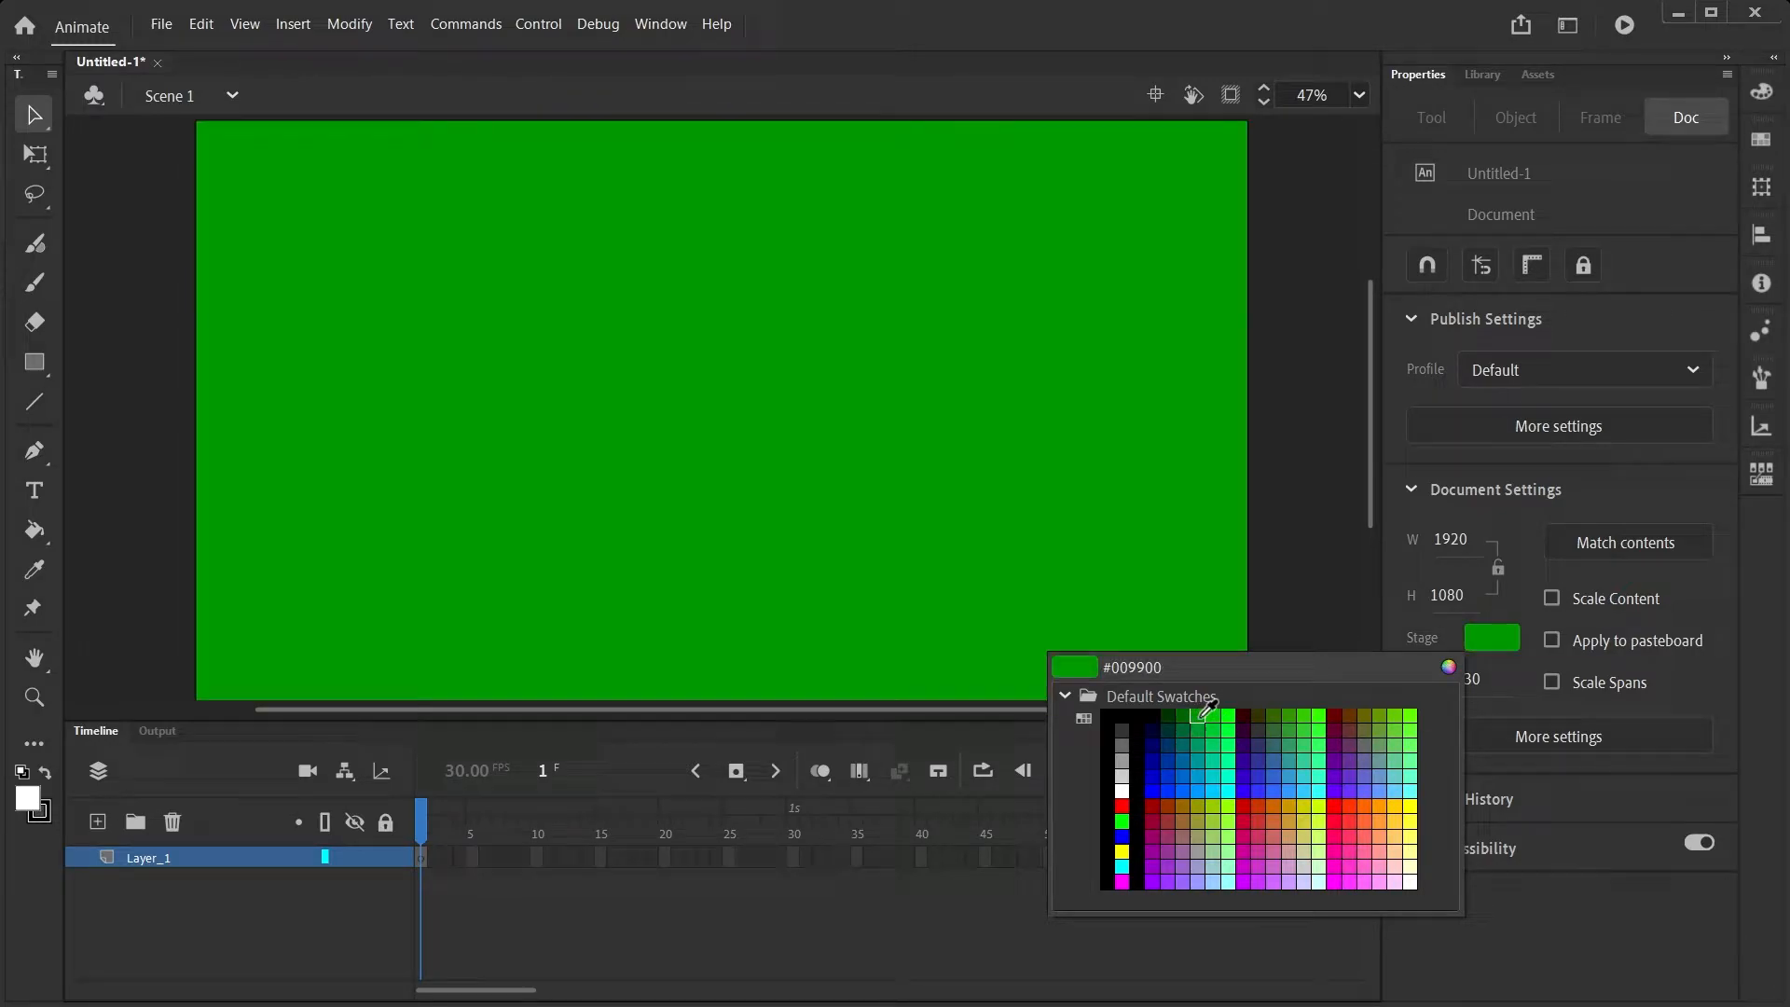
Set the stage background color to green #009900
left_click(1199, 716)
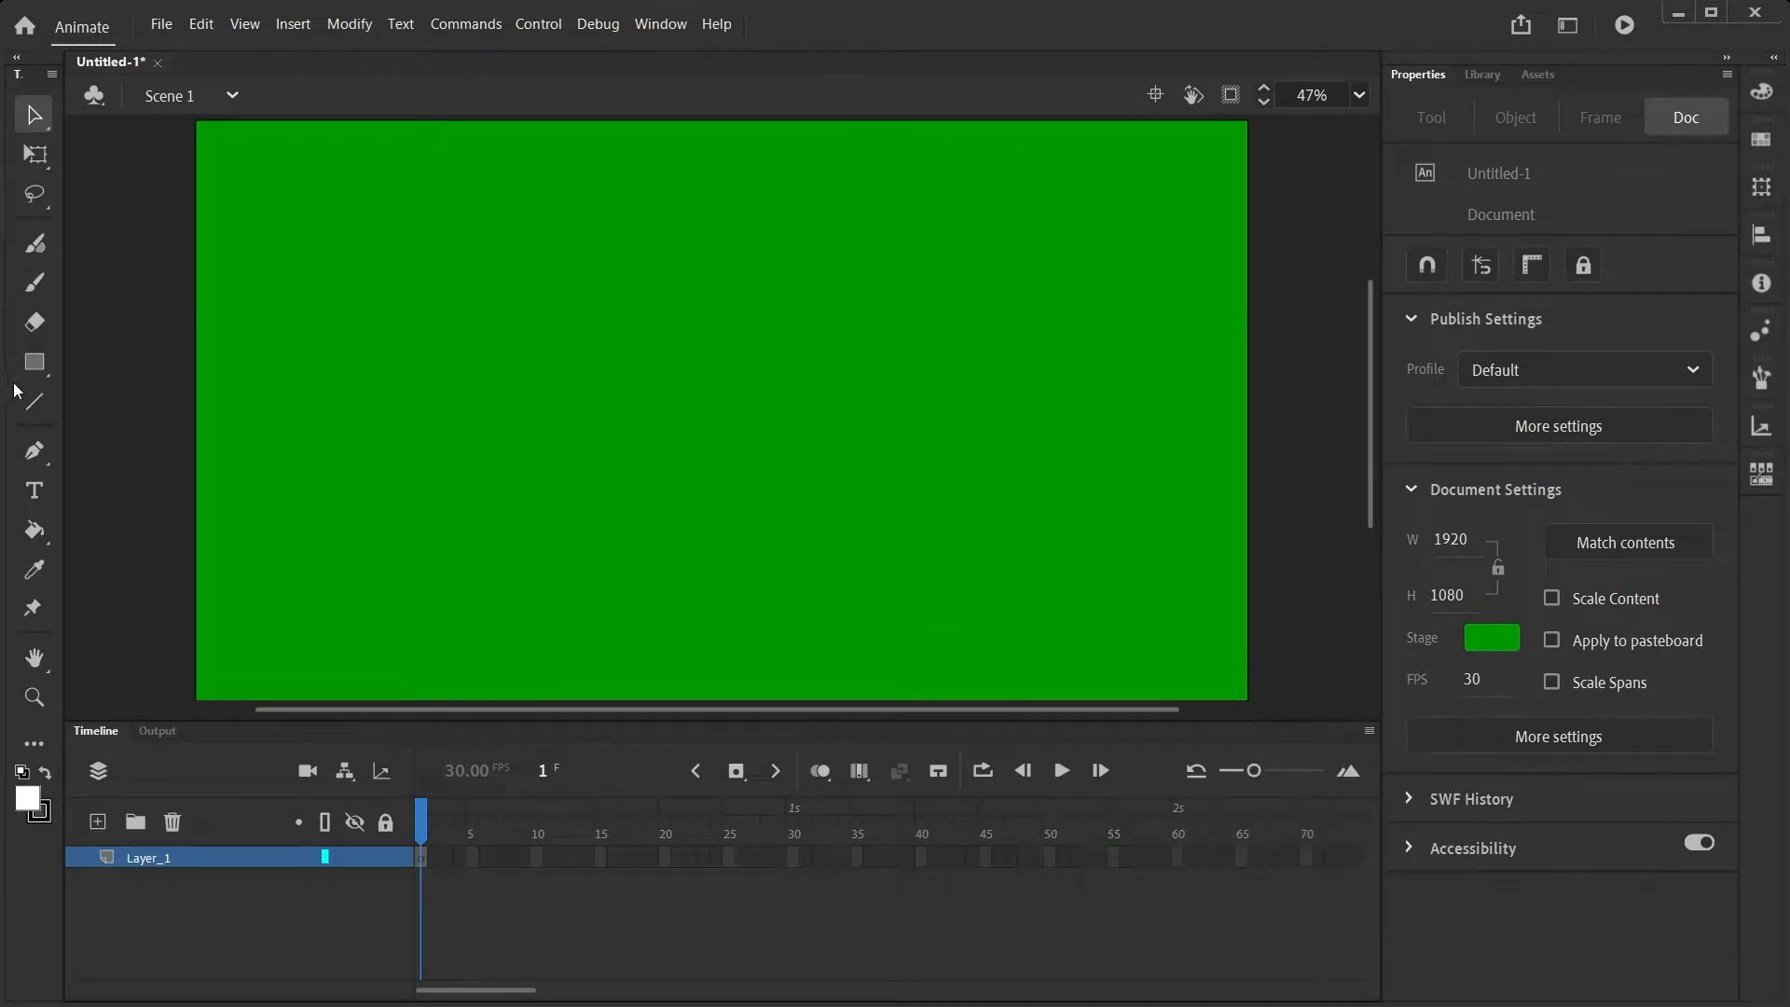
Draw a black circle about 430 px wide near the stage centre with the Oval tool, without stroke and in Object Drawing mode
left_click(34, 362)
left_click(35, 361)
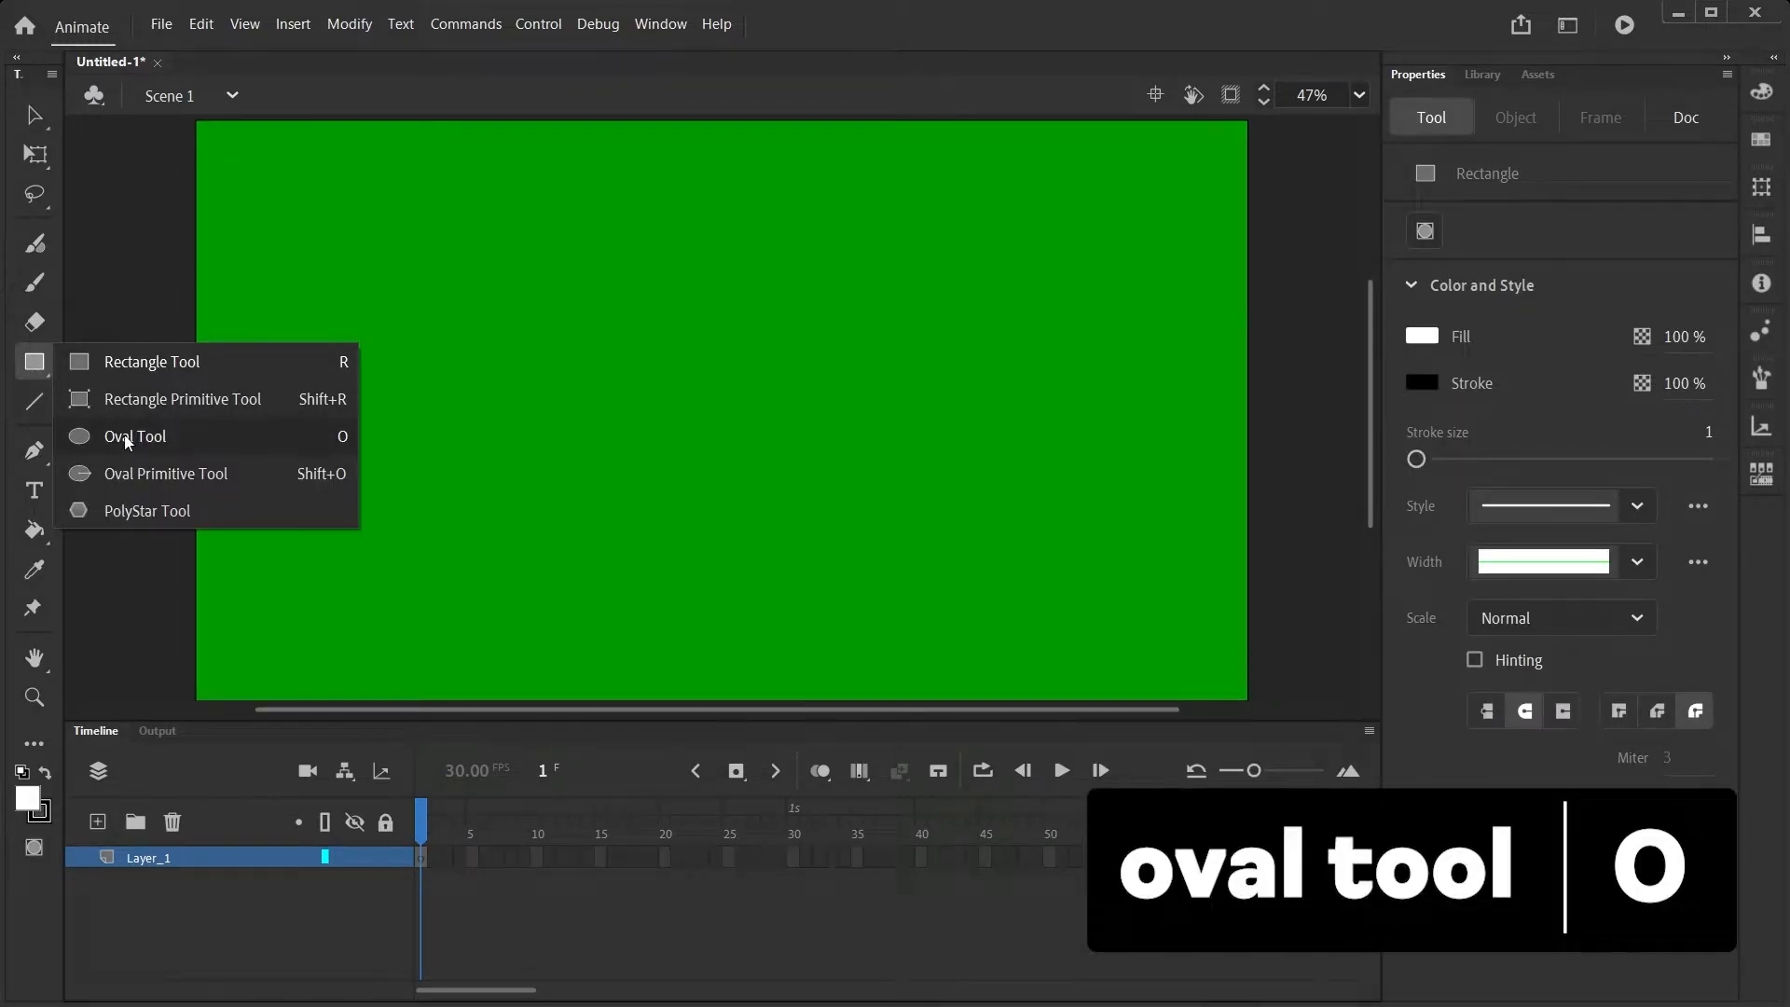
left_click(128, 441)
left_click(28, 799)
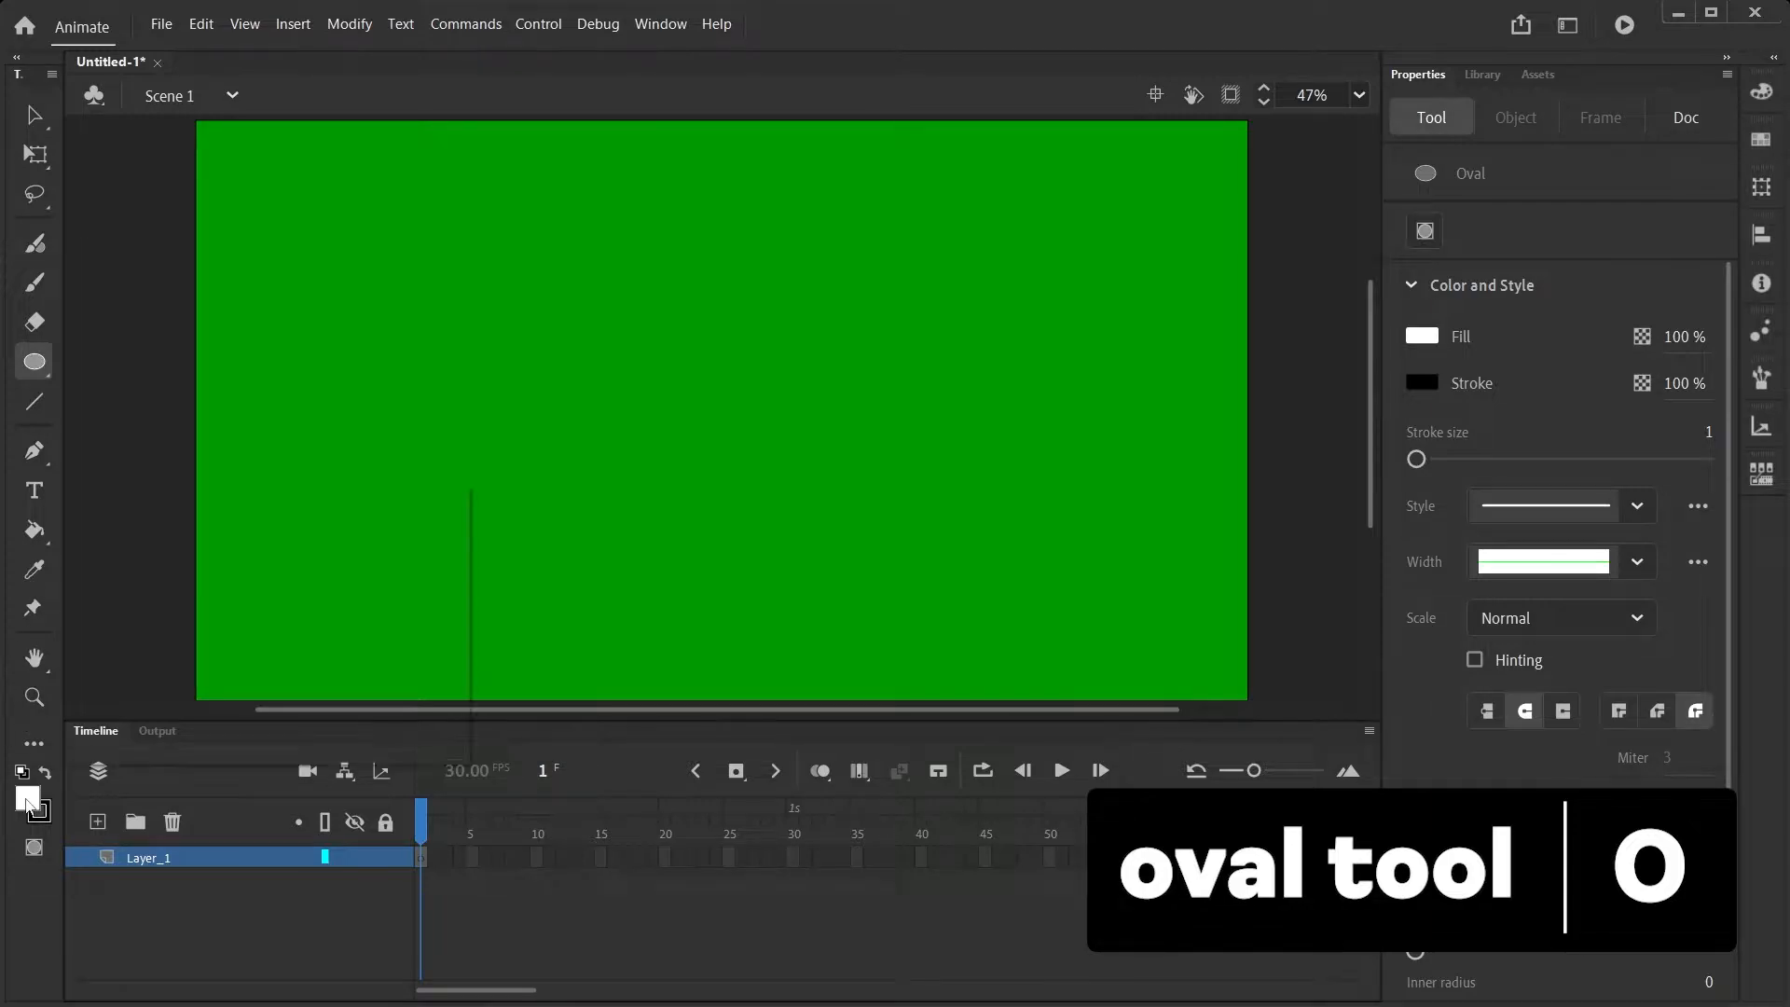
left_click(126, 552)
left_click(41, 812)
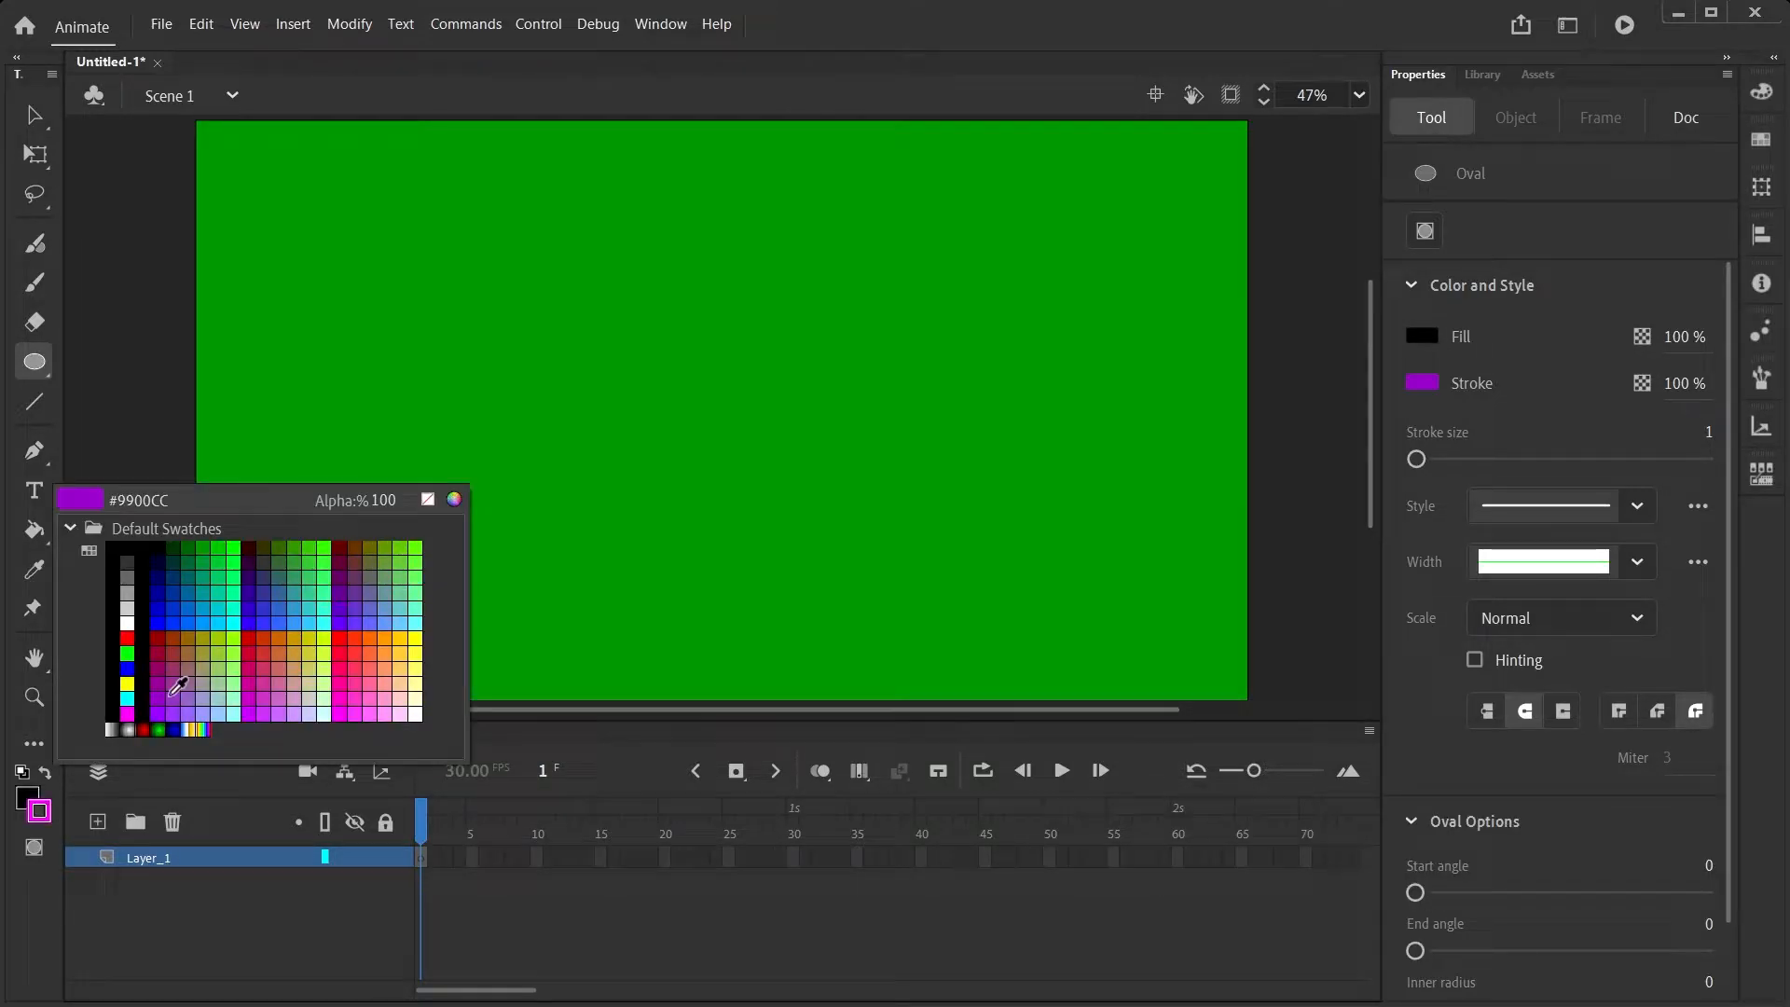
left_click(428, 499)
left_click(69, 688)
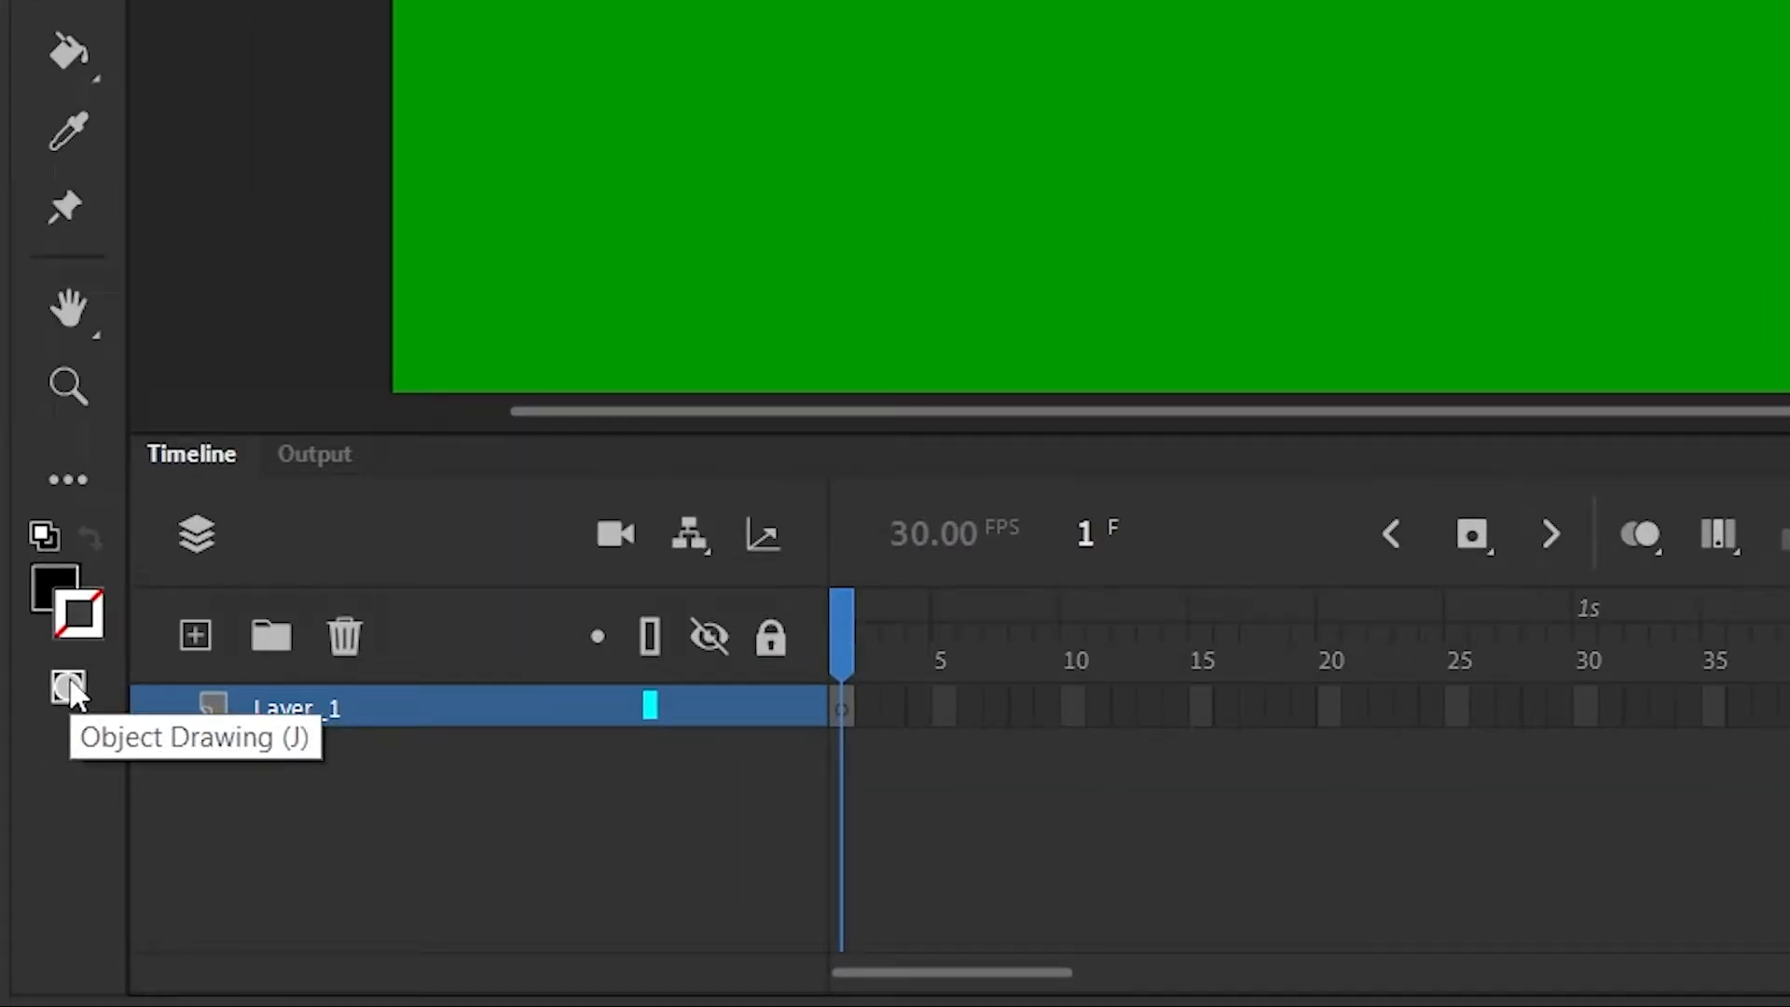
left_click(69, 688)
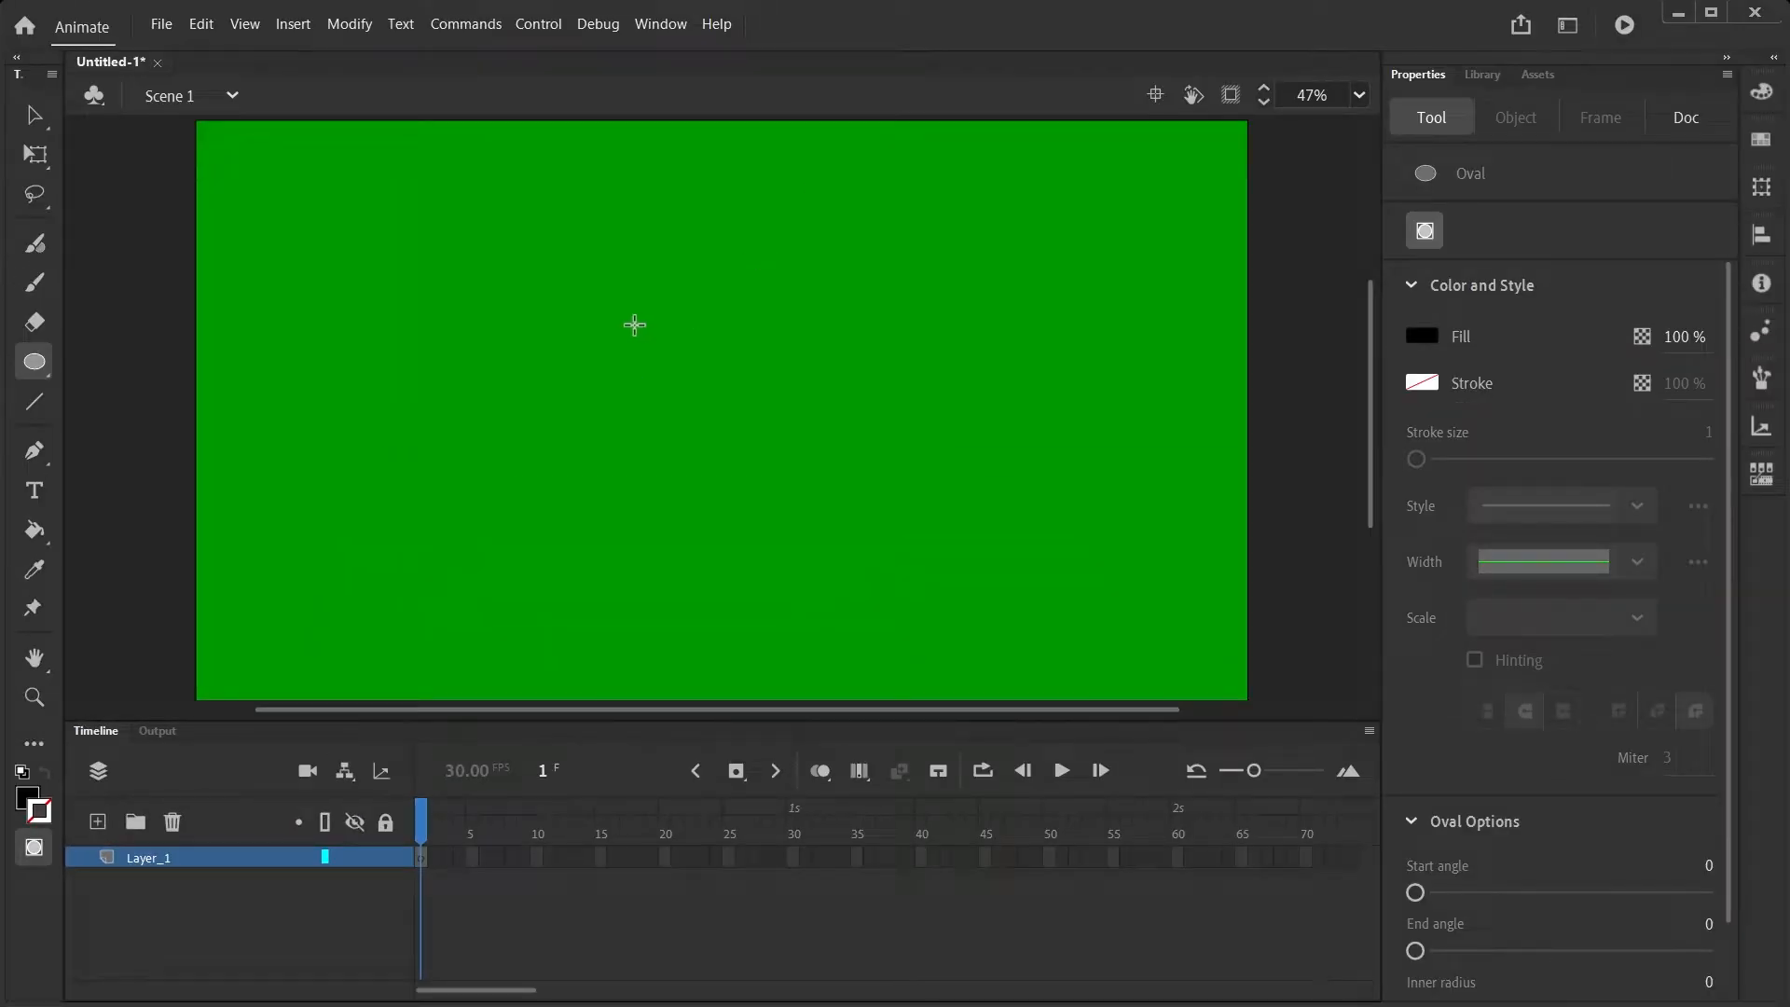
left_click_drag(579, 311, 812, 500)
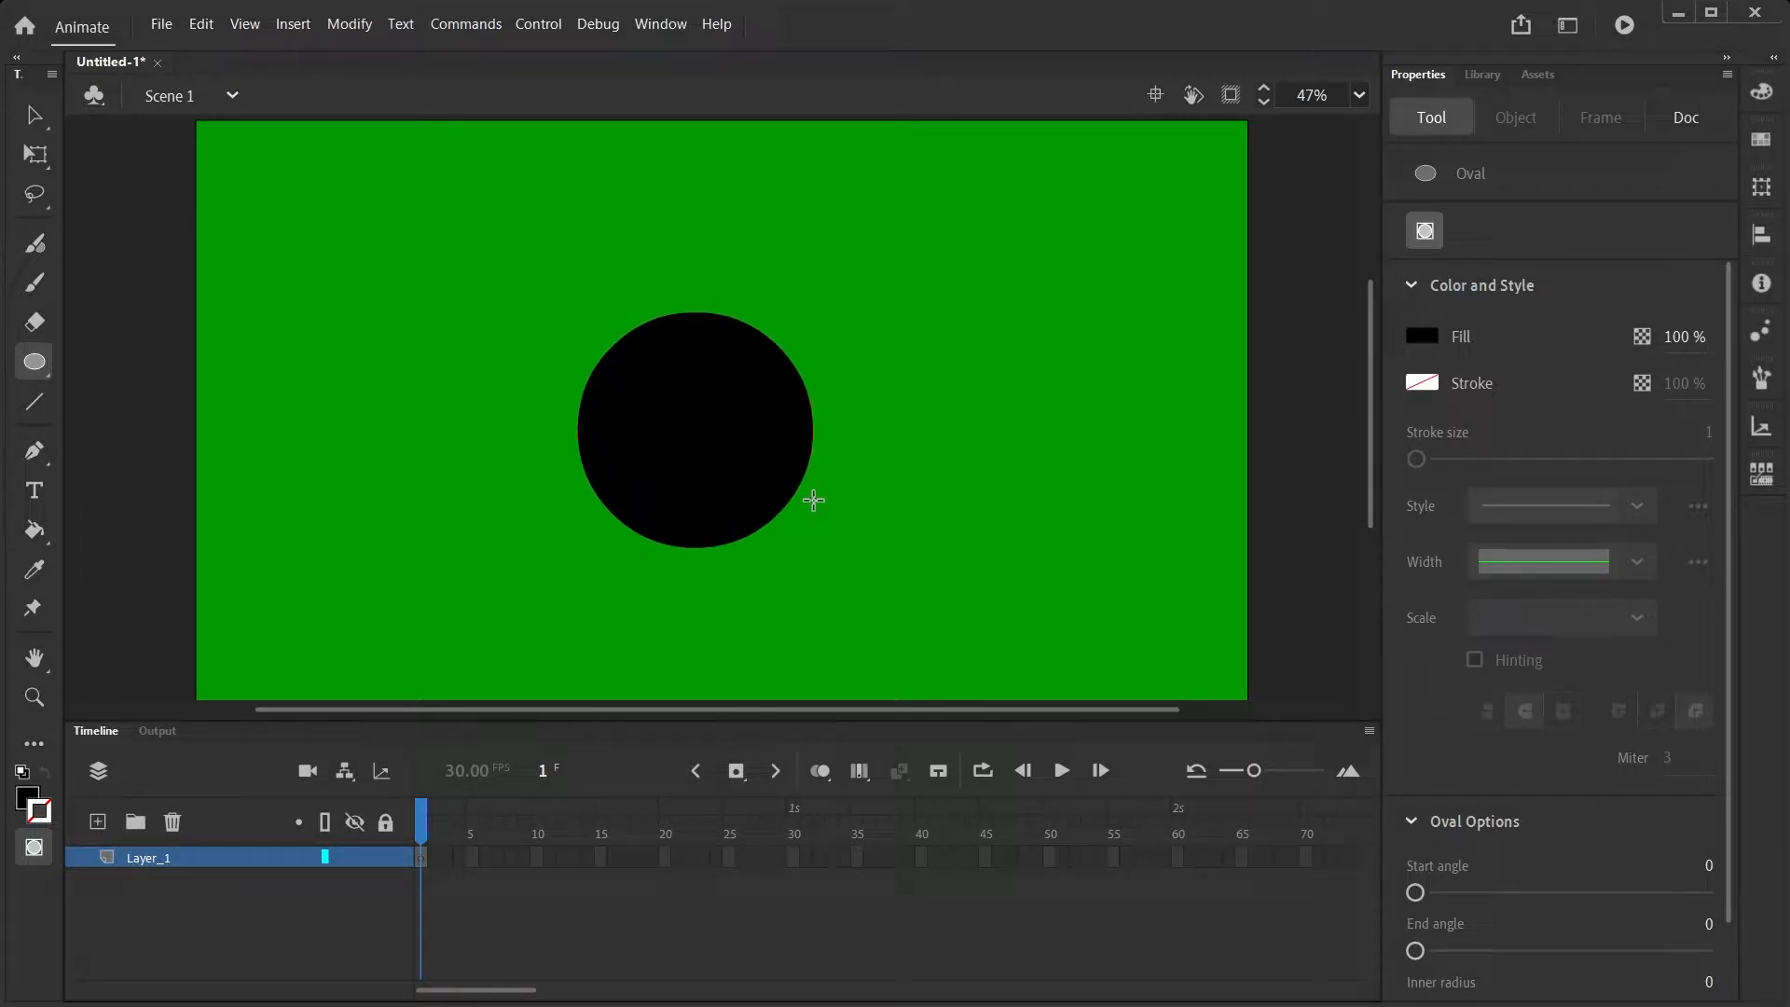
Draw a white oval about 115 × 145 px inside the upper part of the black circle
left_click(27, 797)
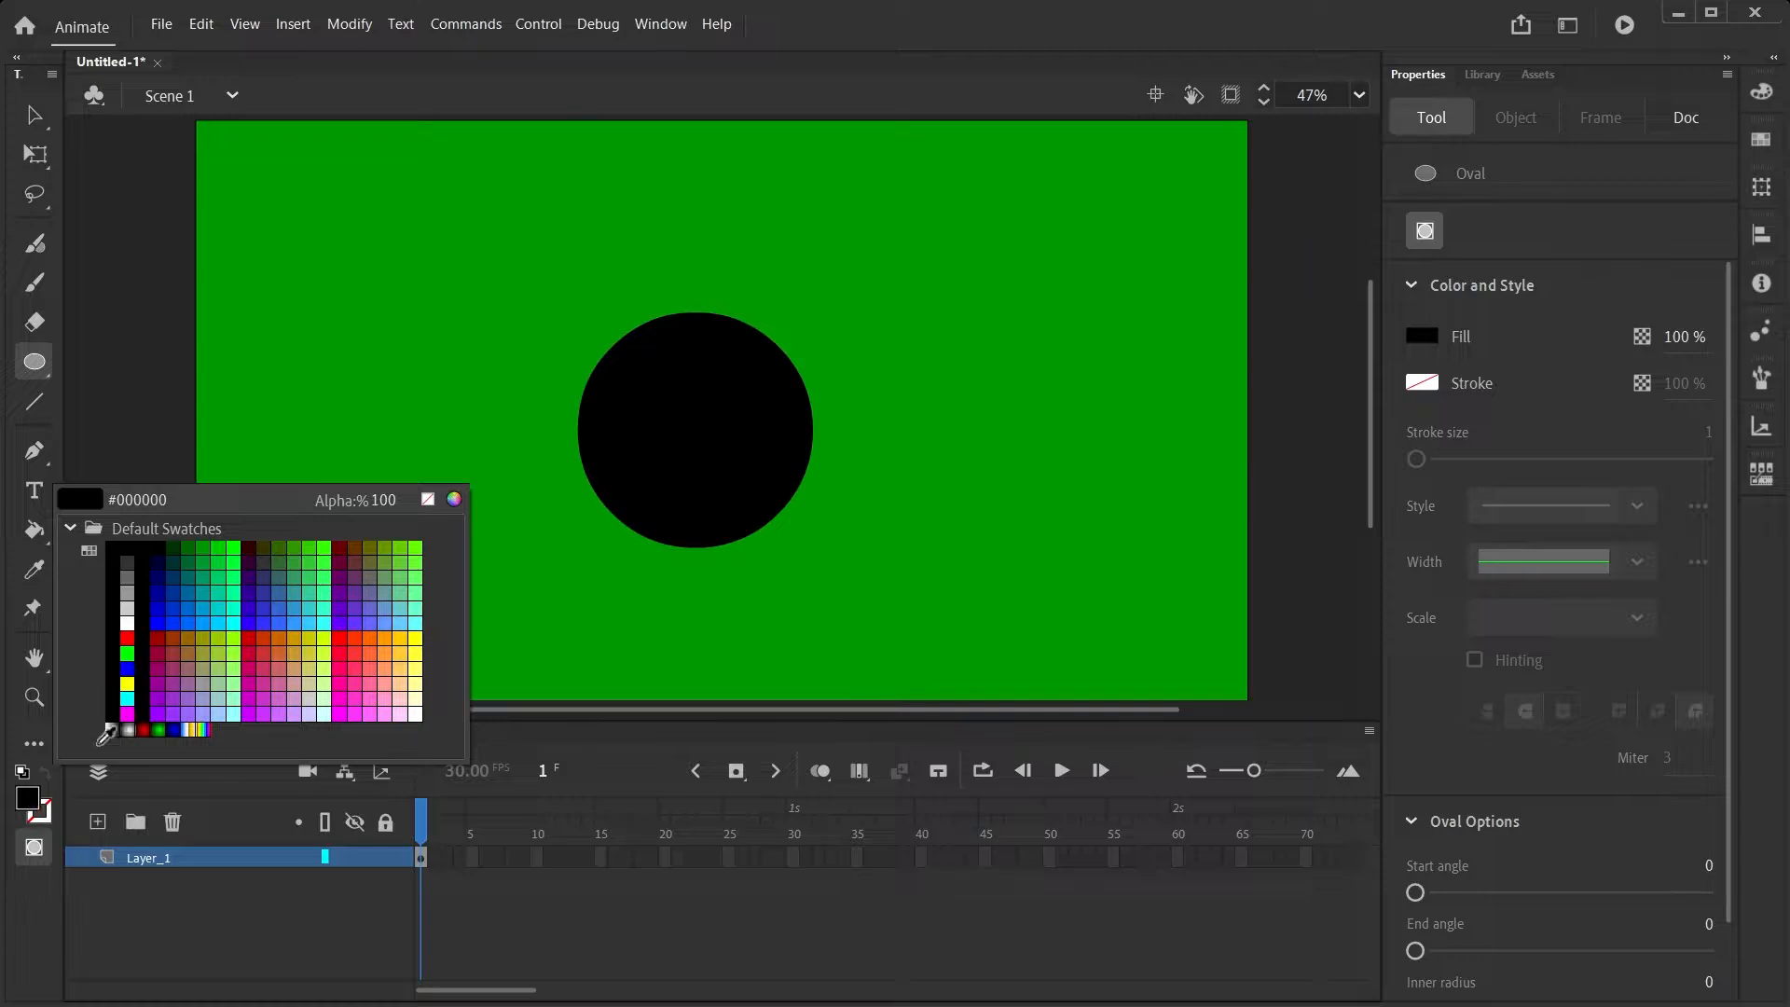
left_click(136, 620)
left_click_drag(648, 373, 715, 454)
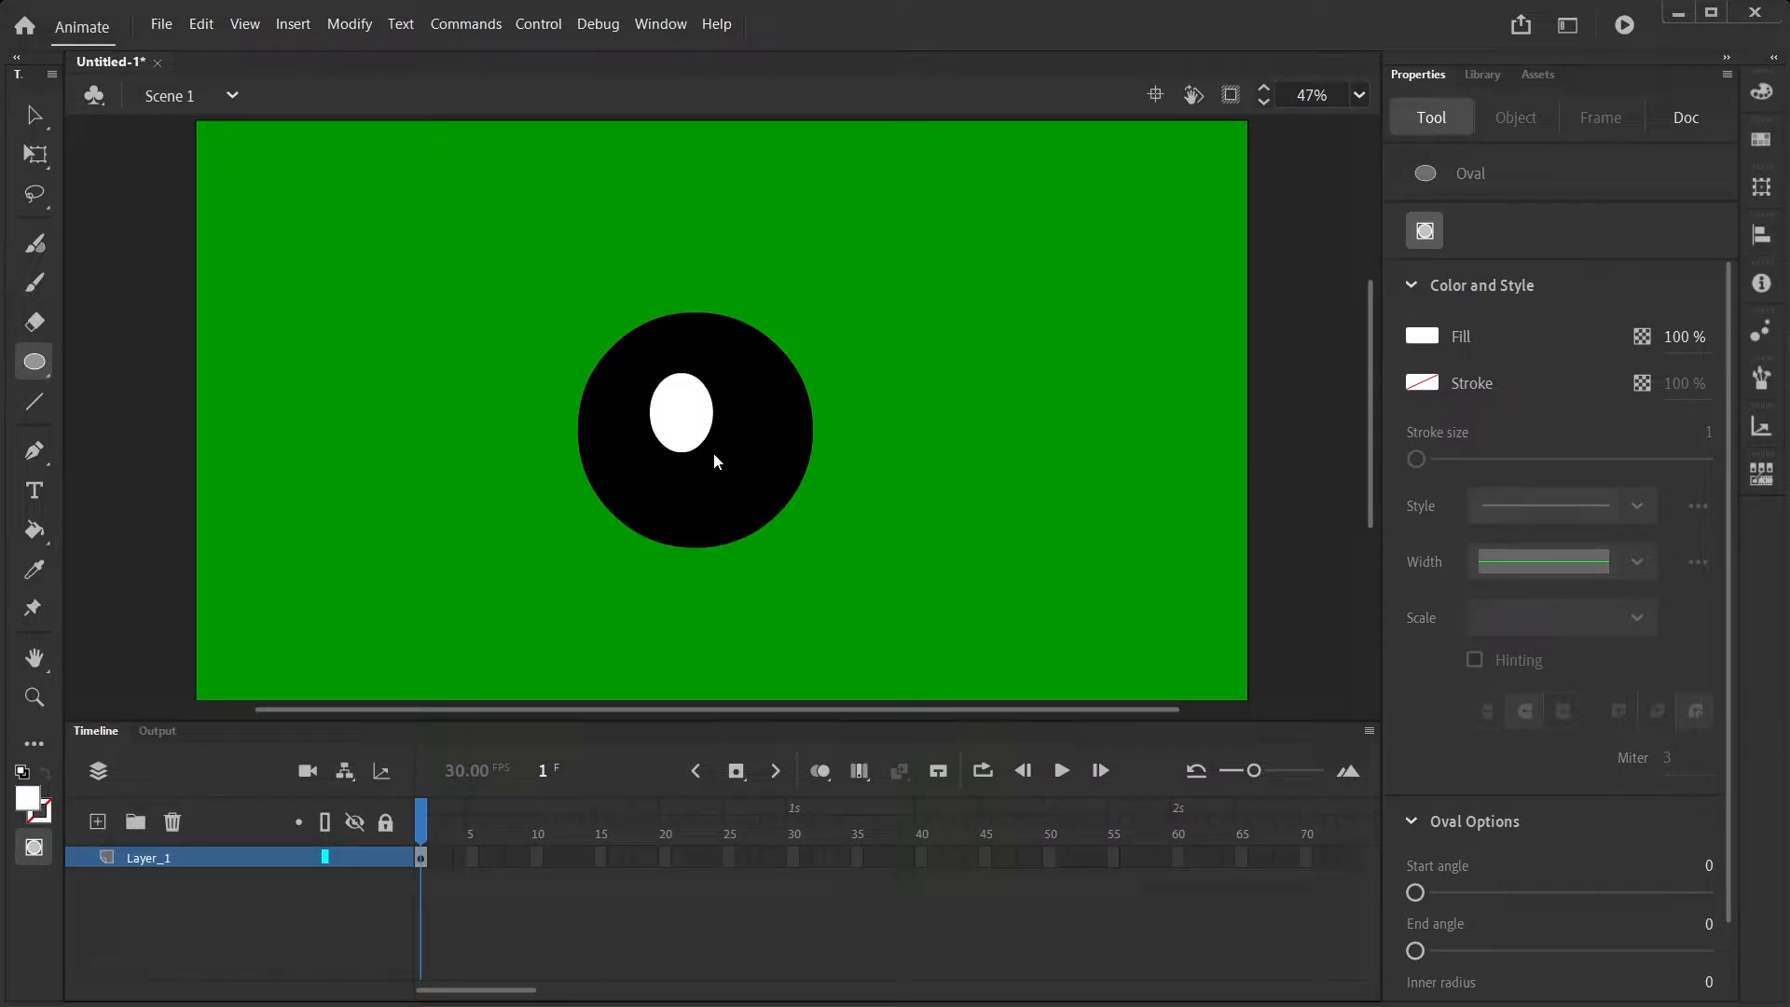
Tilt the white oval clockwise, shift it slightly toward the ball's upper left and enlarge it to about 138 × 155 px
key("q")
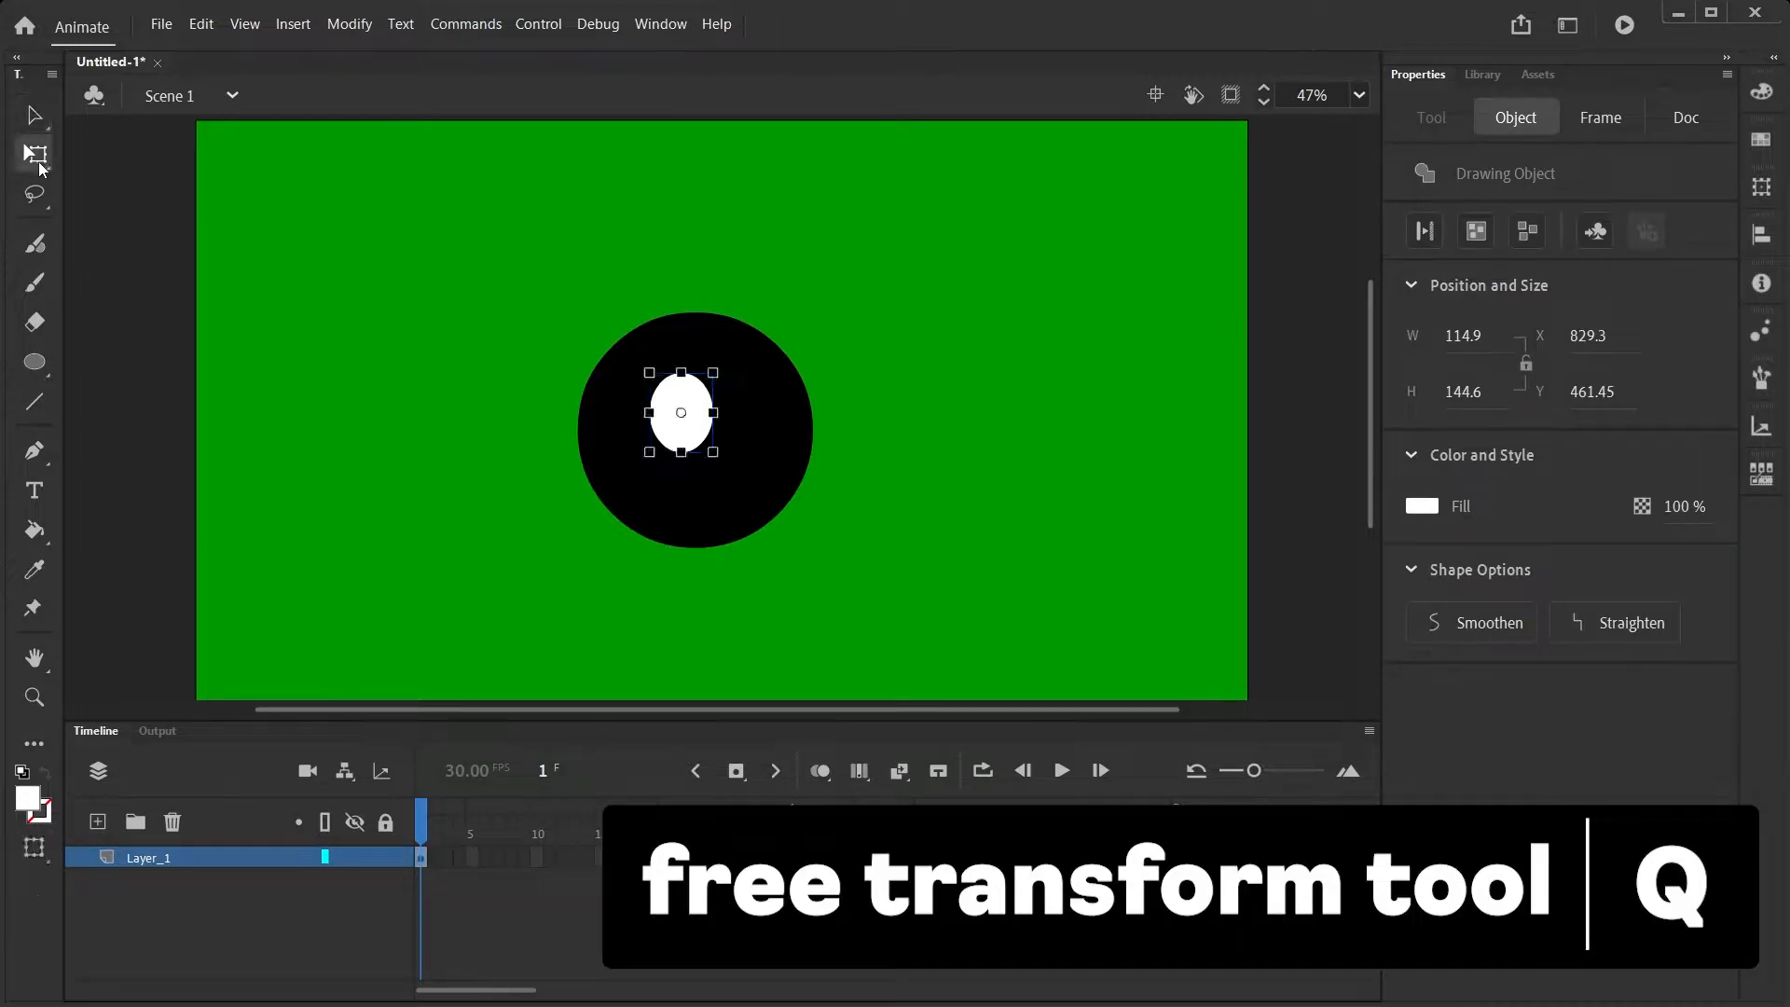
left_click_drag(716, 455, 738, 384)
left_click(550, 574)
left_click(675, 421)
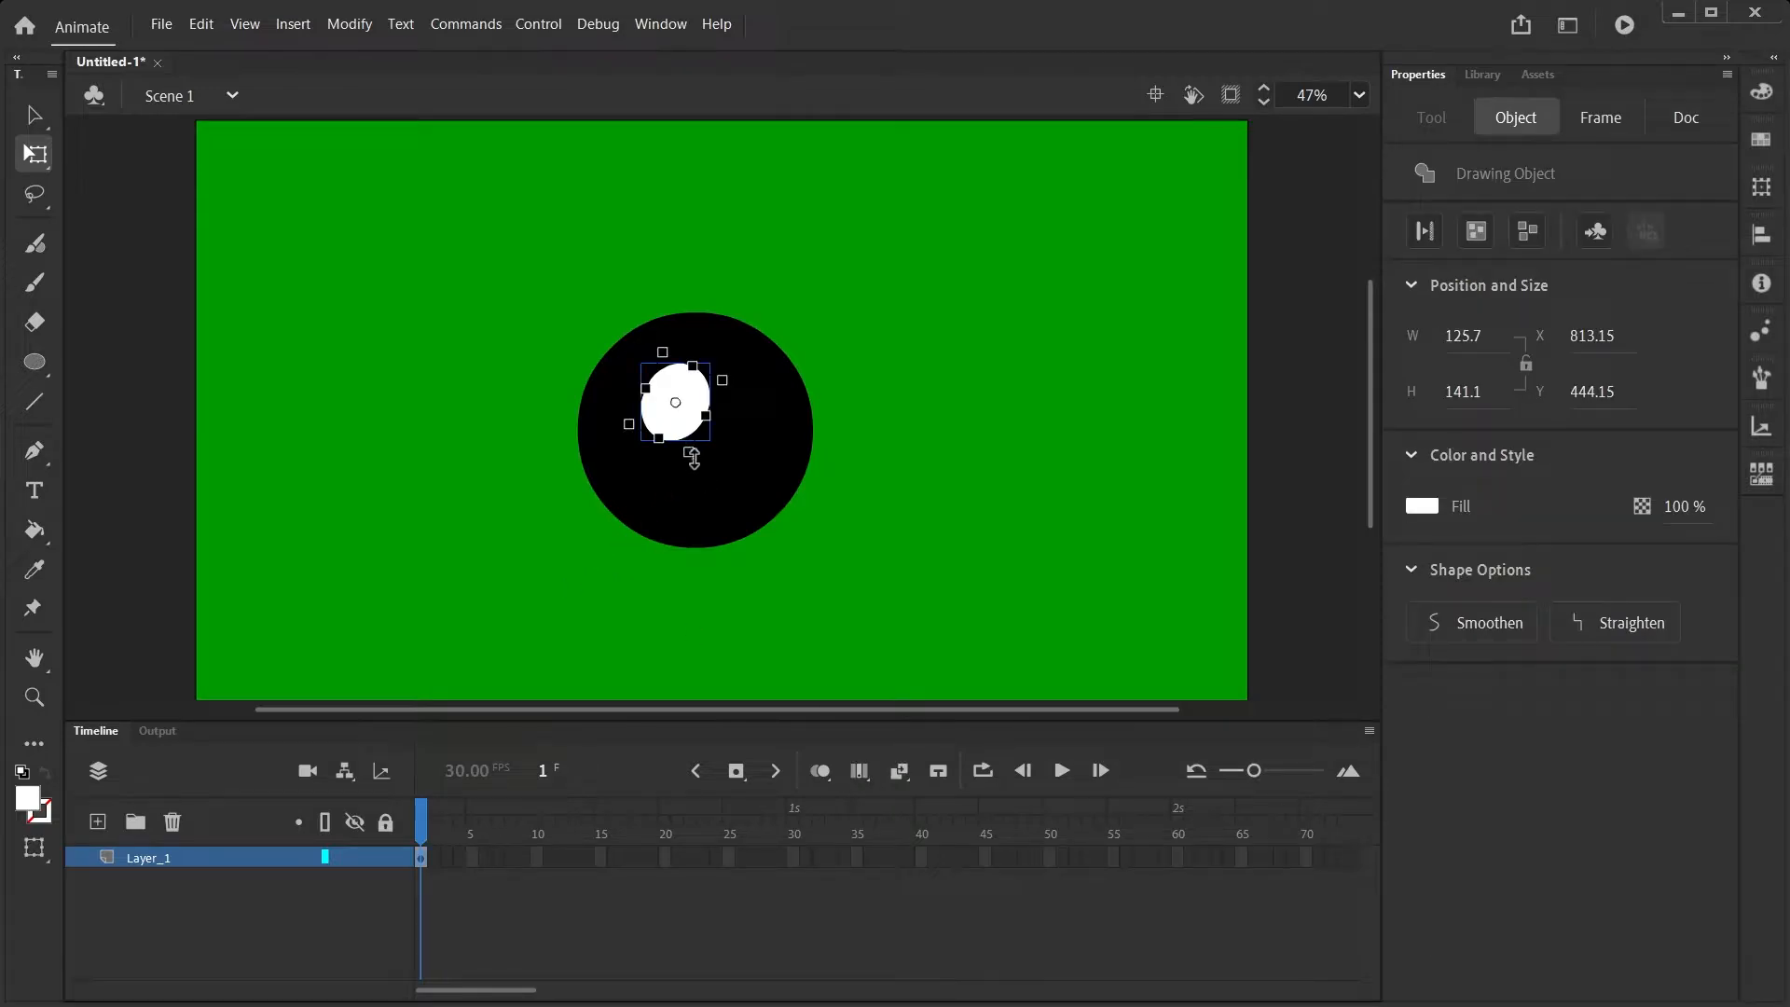
left_click_drag(694, 459, 695, 463)
left_click(772, 495)
Set the Text tool's fill color to black and its font to Courier New
left_click(36, 497)
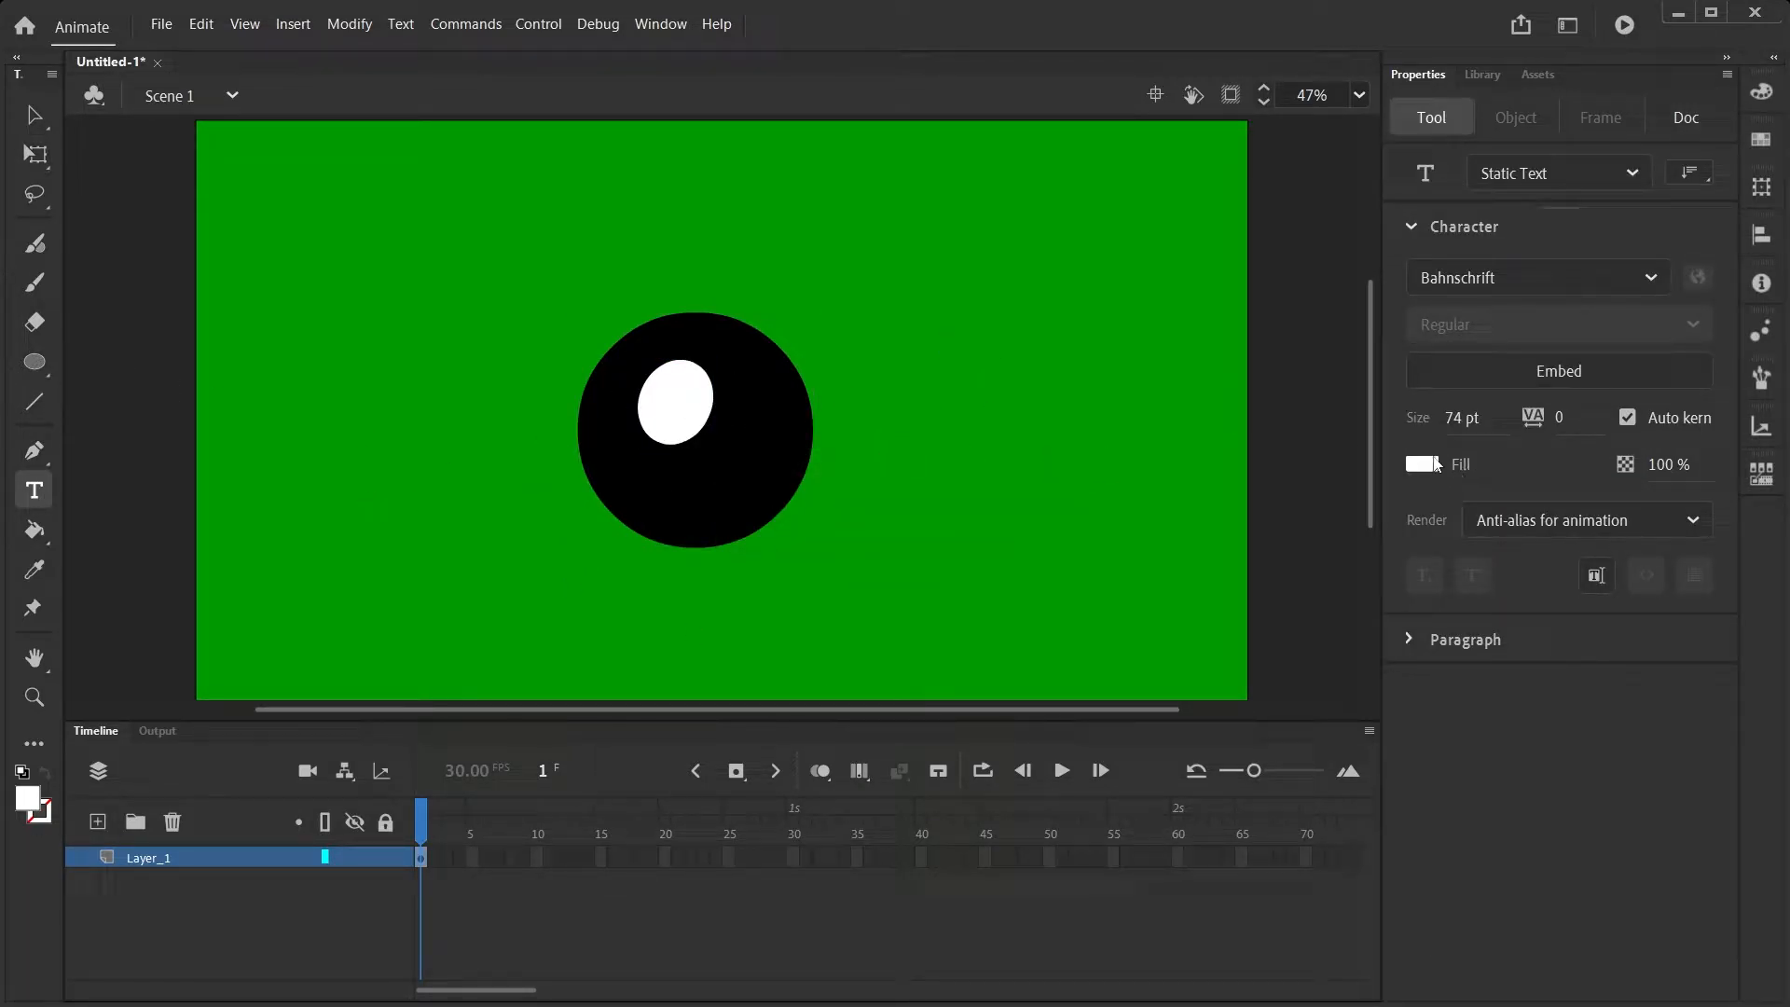
left_click(1427, 463)
left_click(1068, 537)
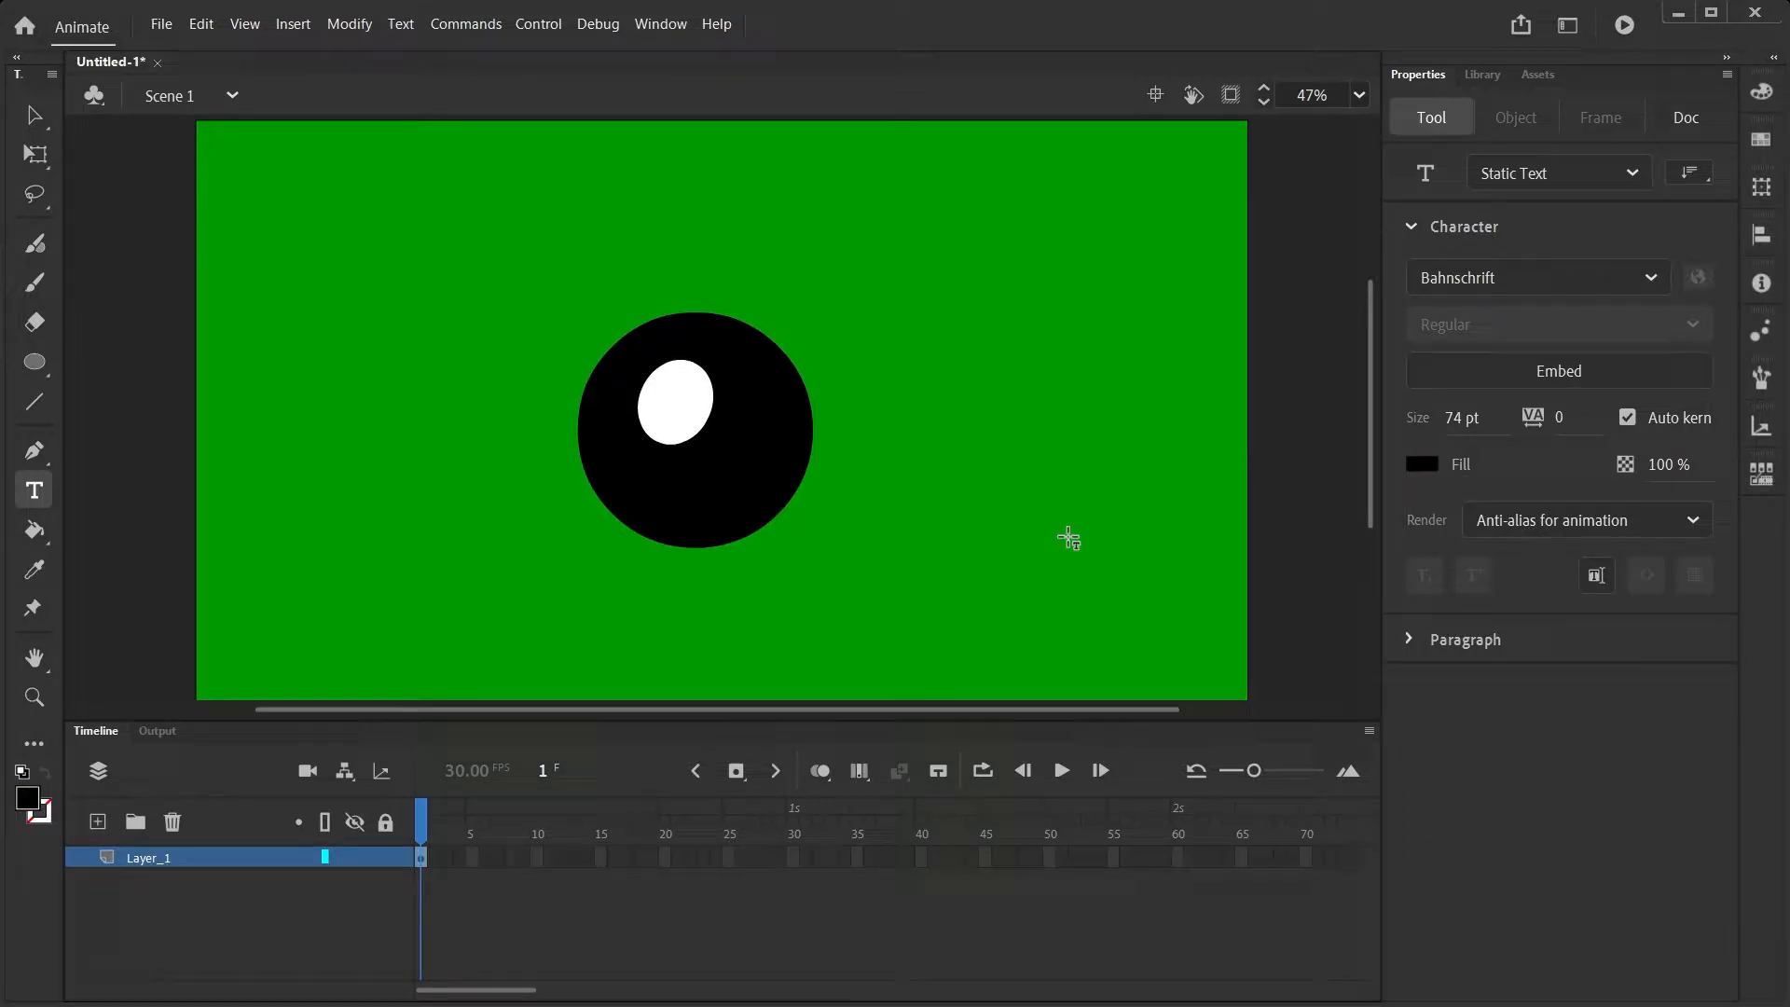
left_click(1513, 277)
type("Courier New")
key("Return")
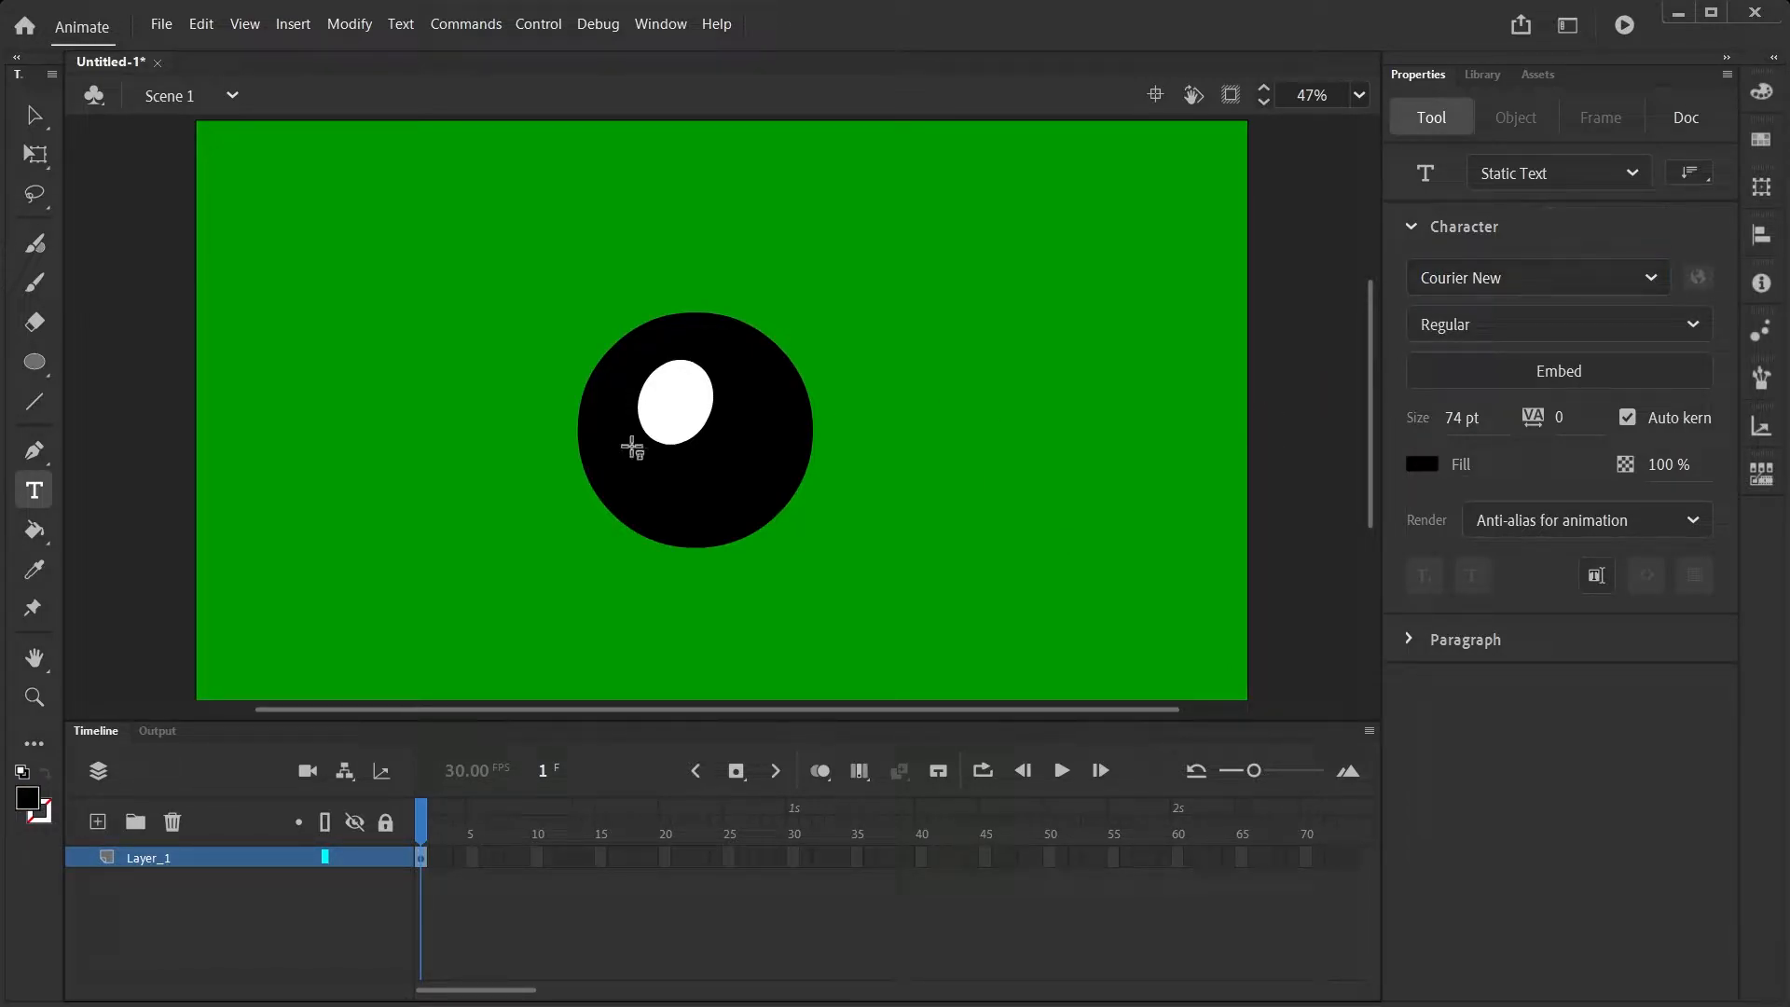
Add the number 8 as text over the white oval and set its style to Bold
left_click(655, 395)
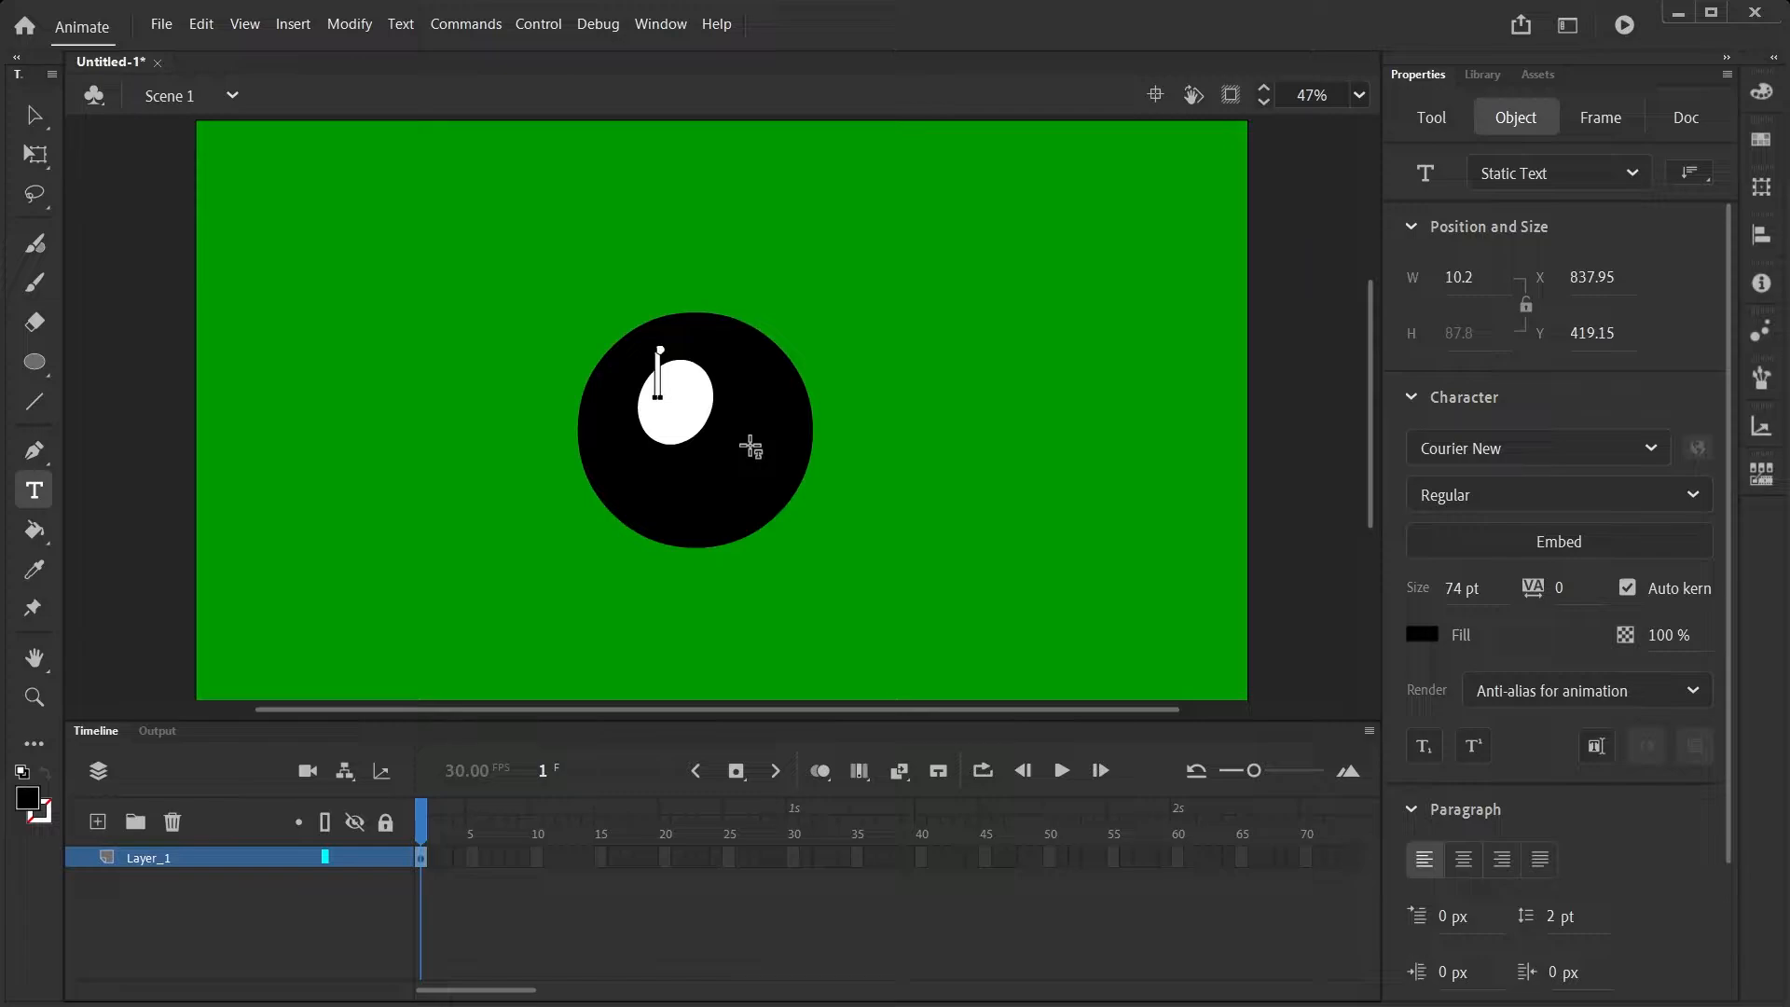
type("8")
double_click(658, 375)
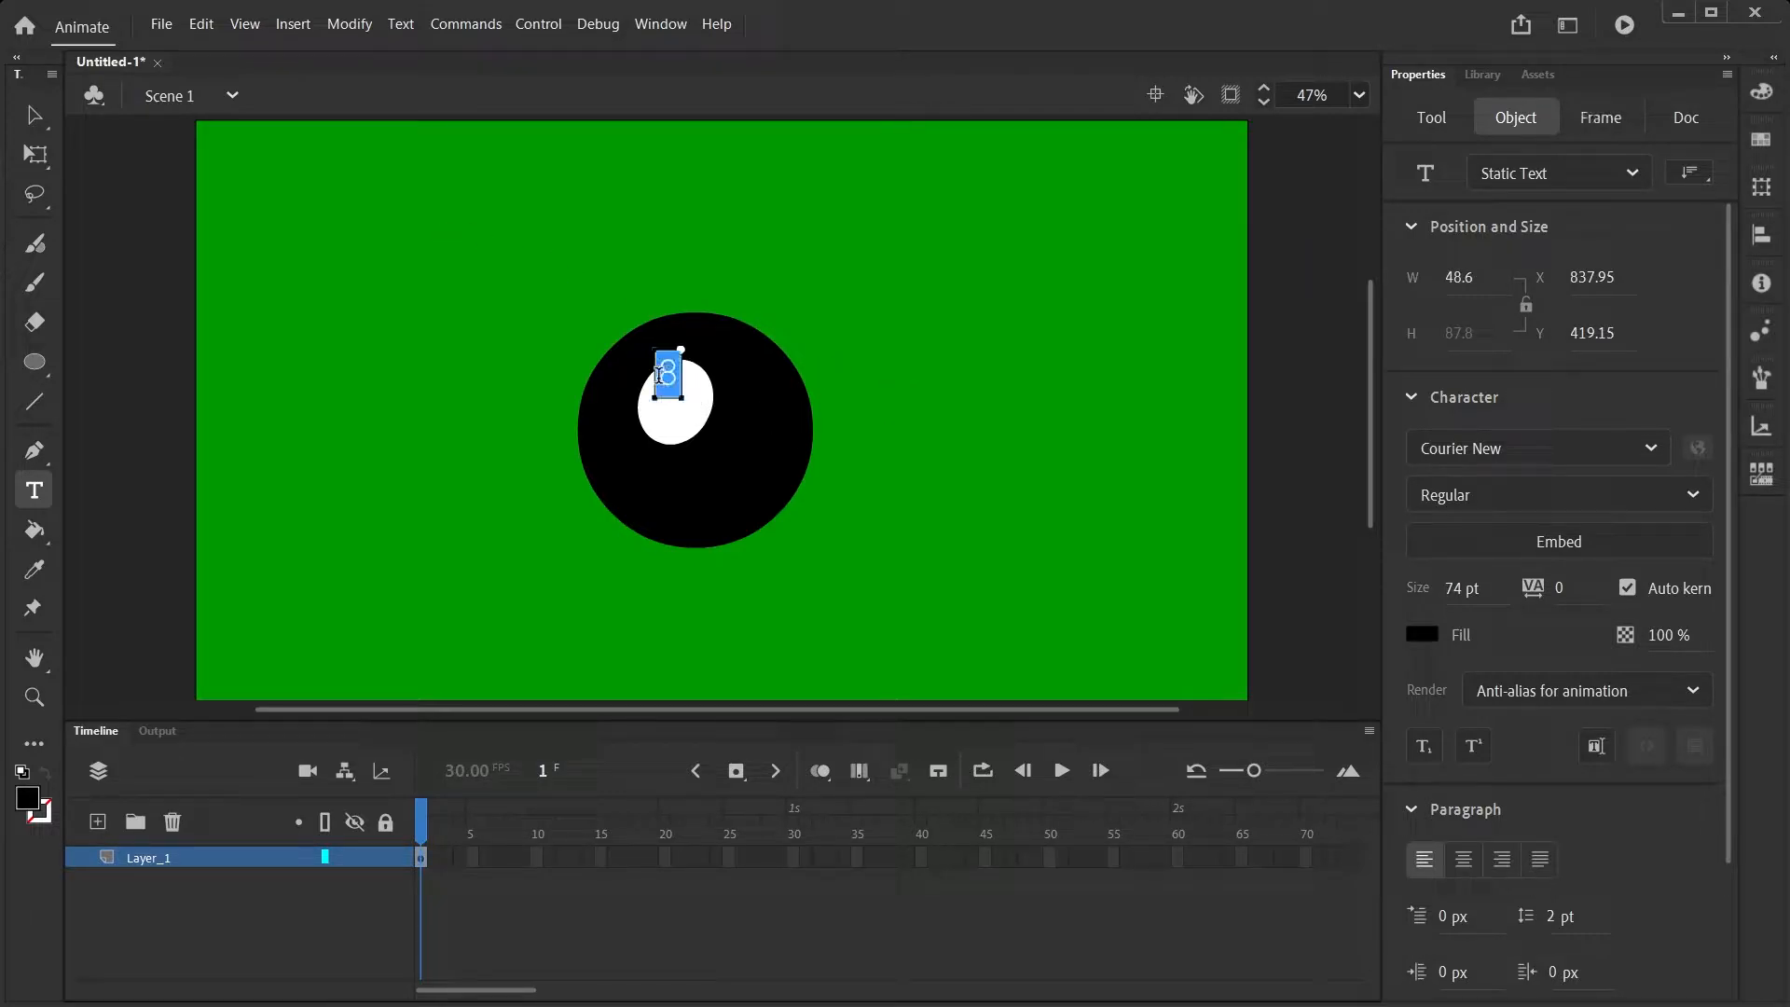
left_click(1516, 509)
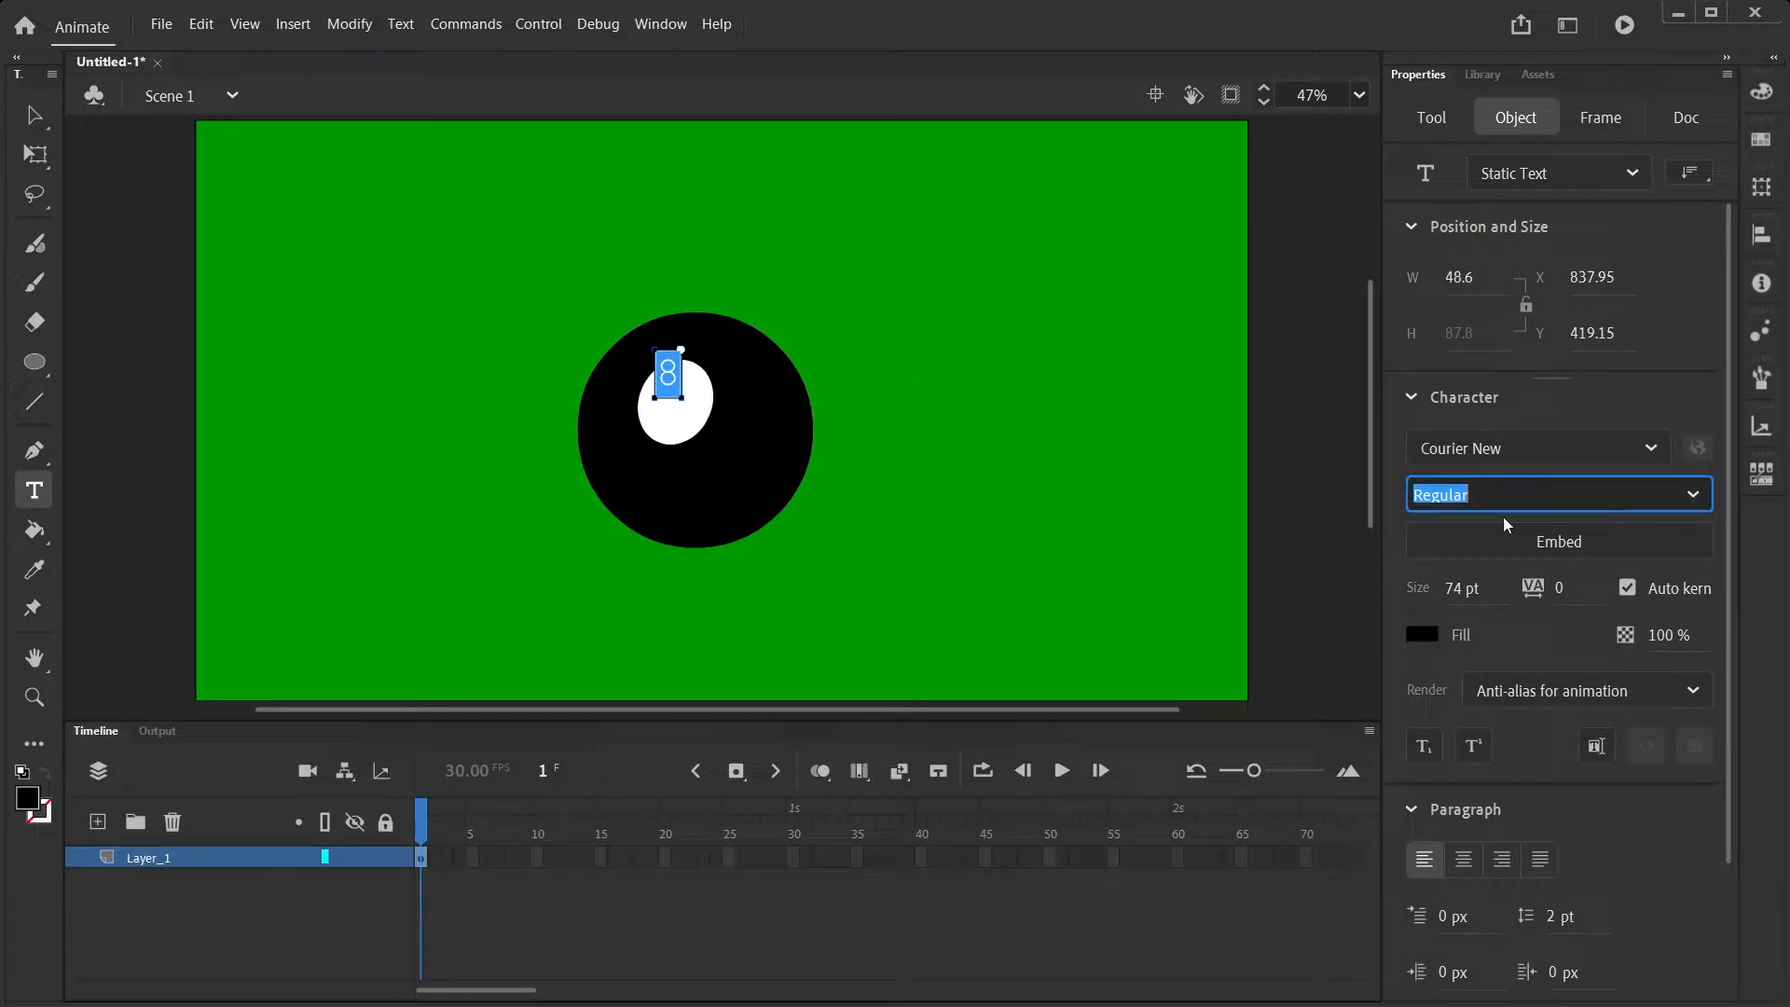
left_click(1693, 500)
left_click(1486, 615)
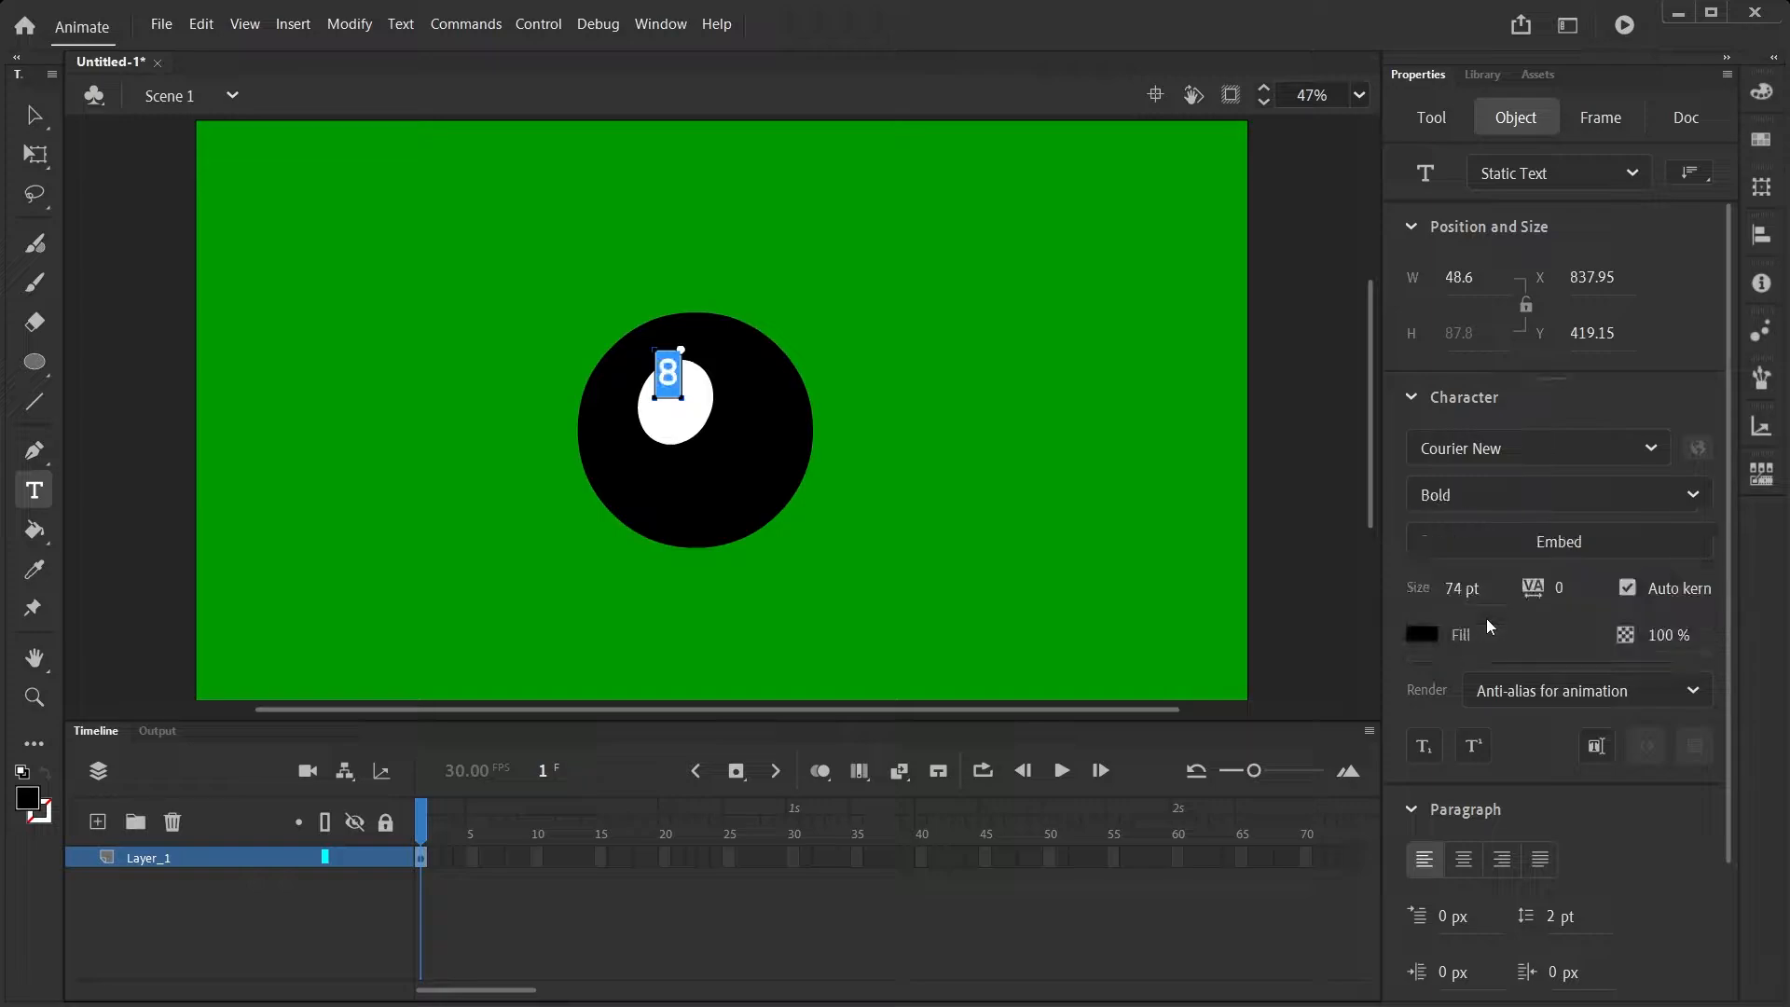
Move the 8 onto the white oval, then enlarge it and tilt it clockwise to match the oval
left_click(34, 116)
left_click_drag(668, 374, 666, 395)
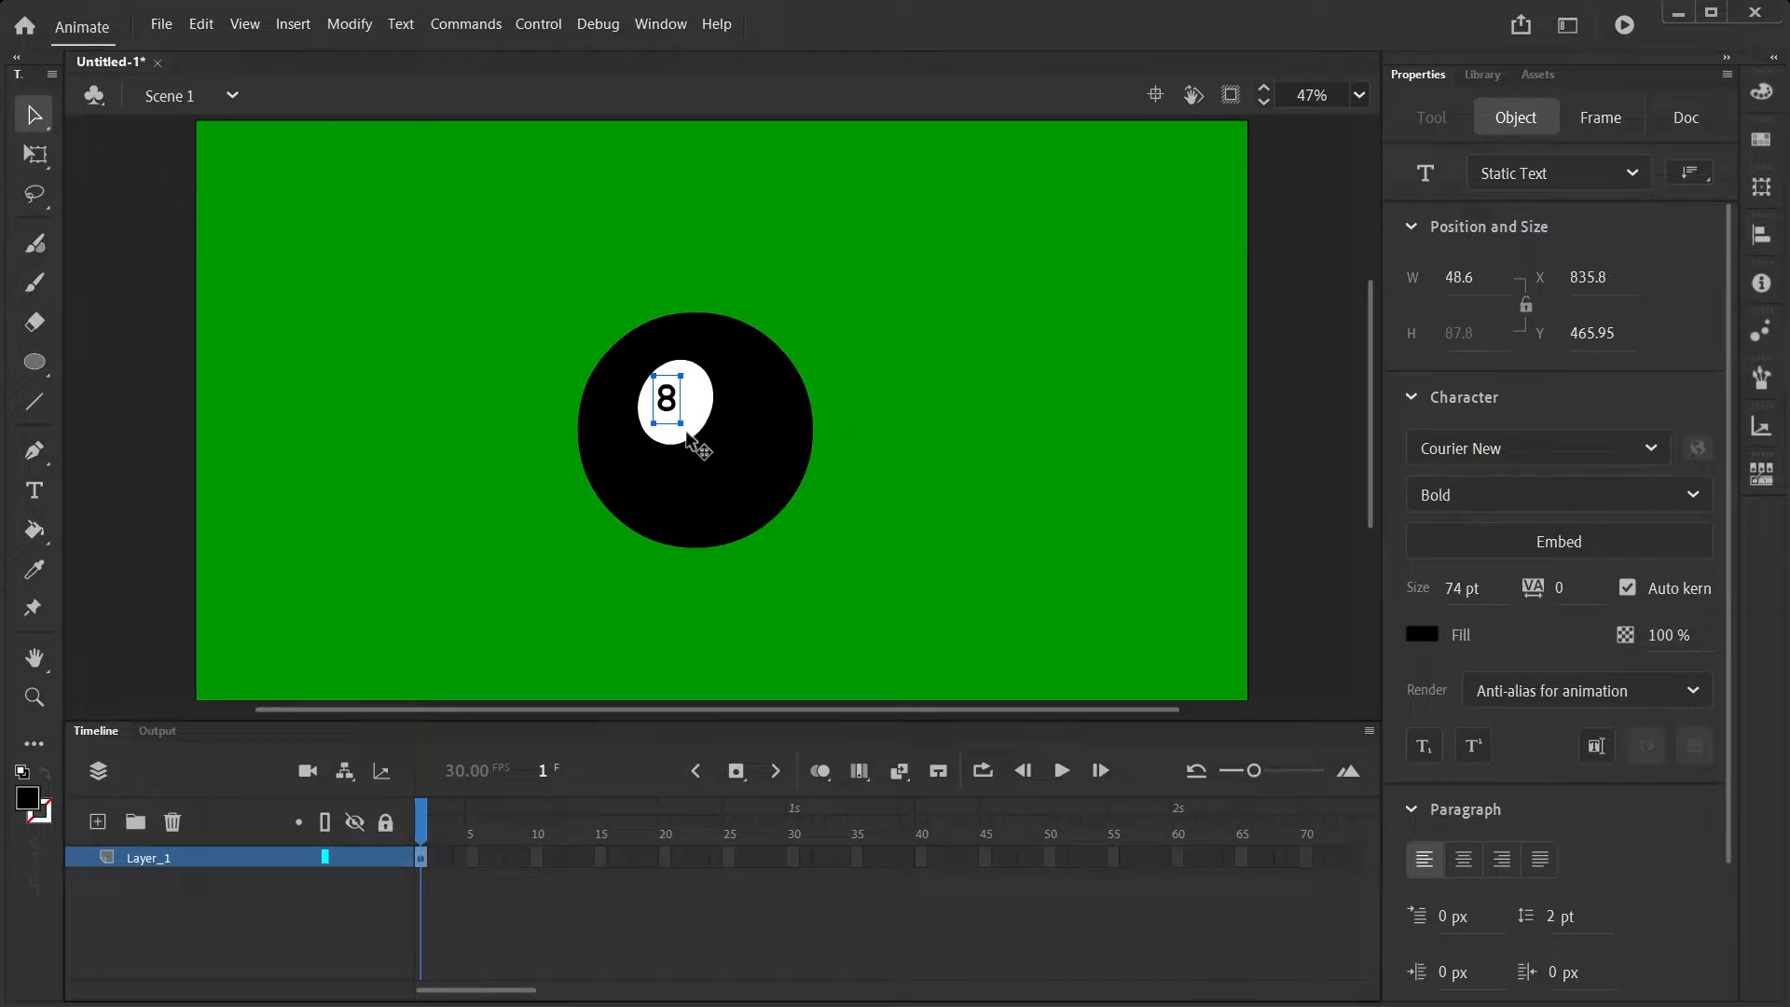
key("q")
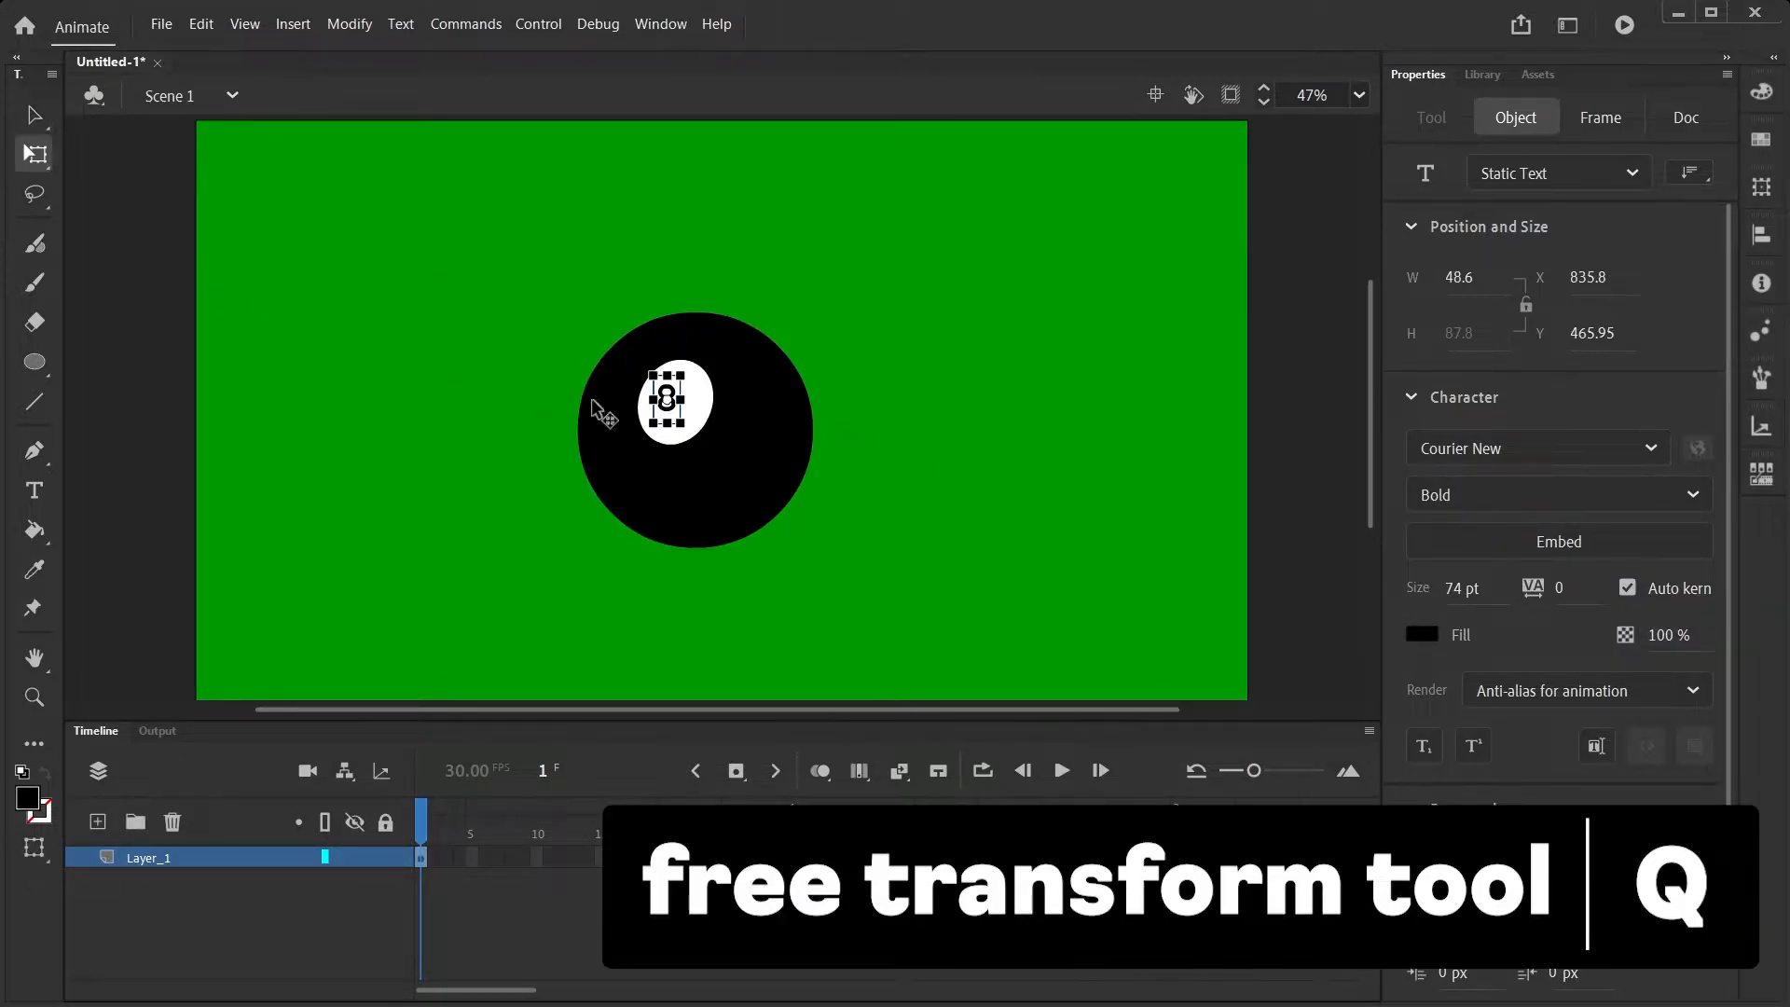
mouse_move(682, 425)
left_mouse_down()
mouse_move(694, 440)
mouse_move(685, 418)
left_mouse_up()
left_click_drag(703, 356, 691, 399)
key("ctrl+space")
left_click_drag(545, 288, 882, 620)
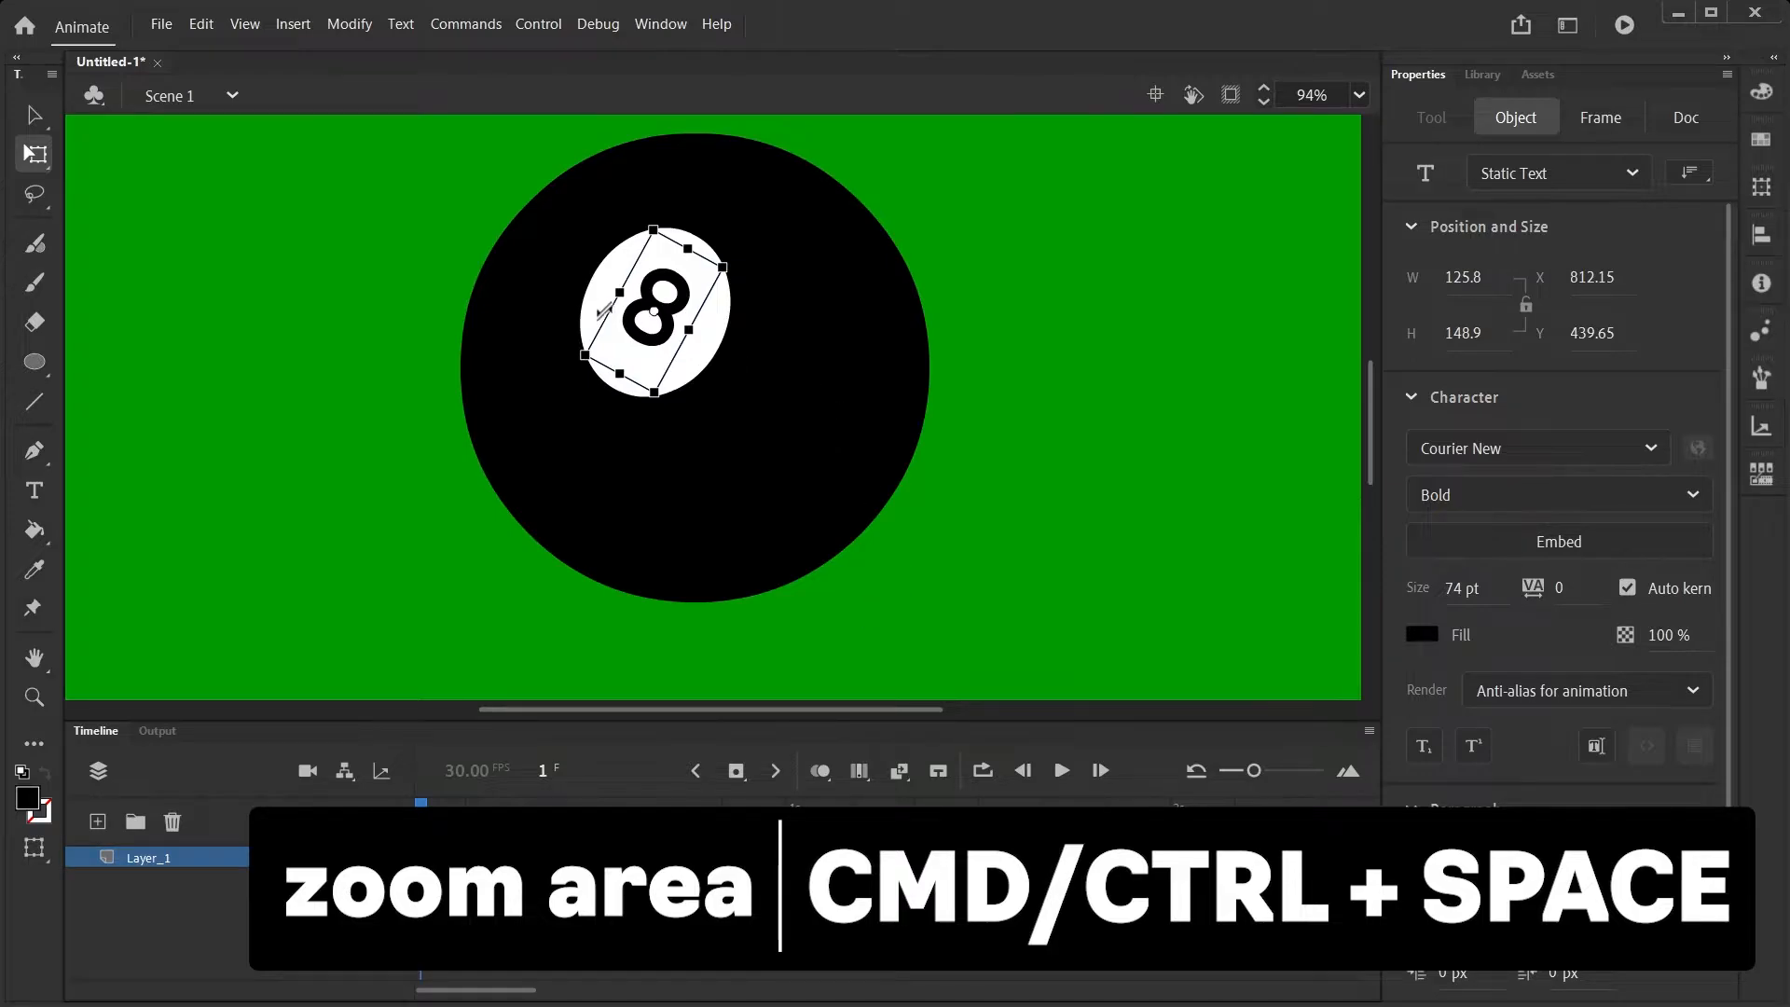
mouse_move(659, 391)
left_mouse_down()
mouse_move(652, 416)
mouse_move(651, 400)
left_mouse_up()
Try to adjust the white oval's rotation behind the 8 and undo the recent changes
left_click(886, 428)
left_click(695, 324)
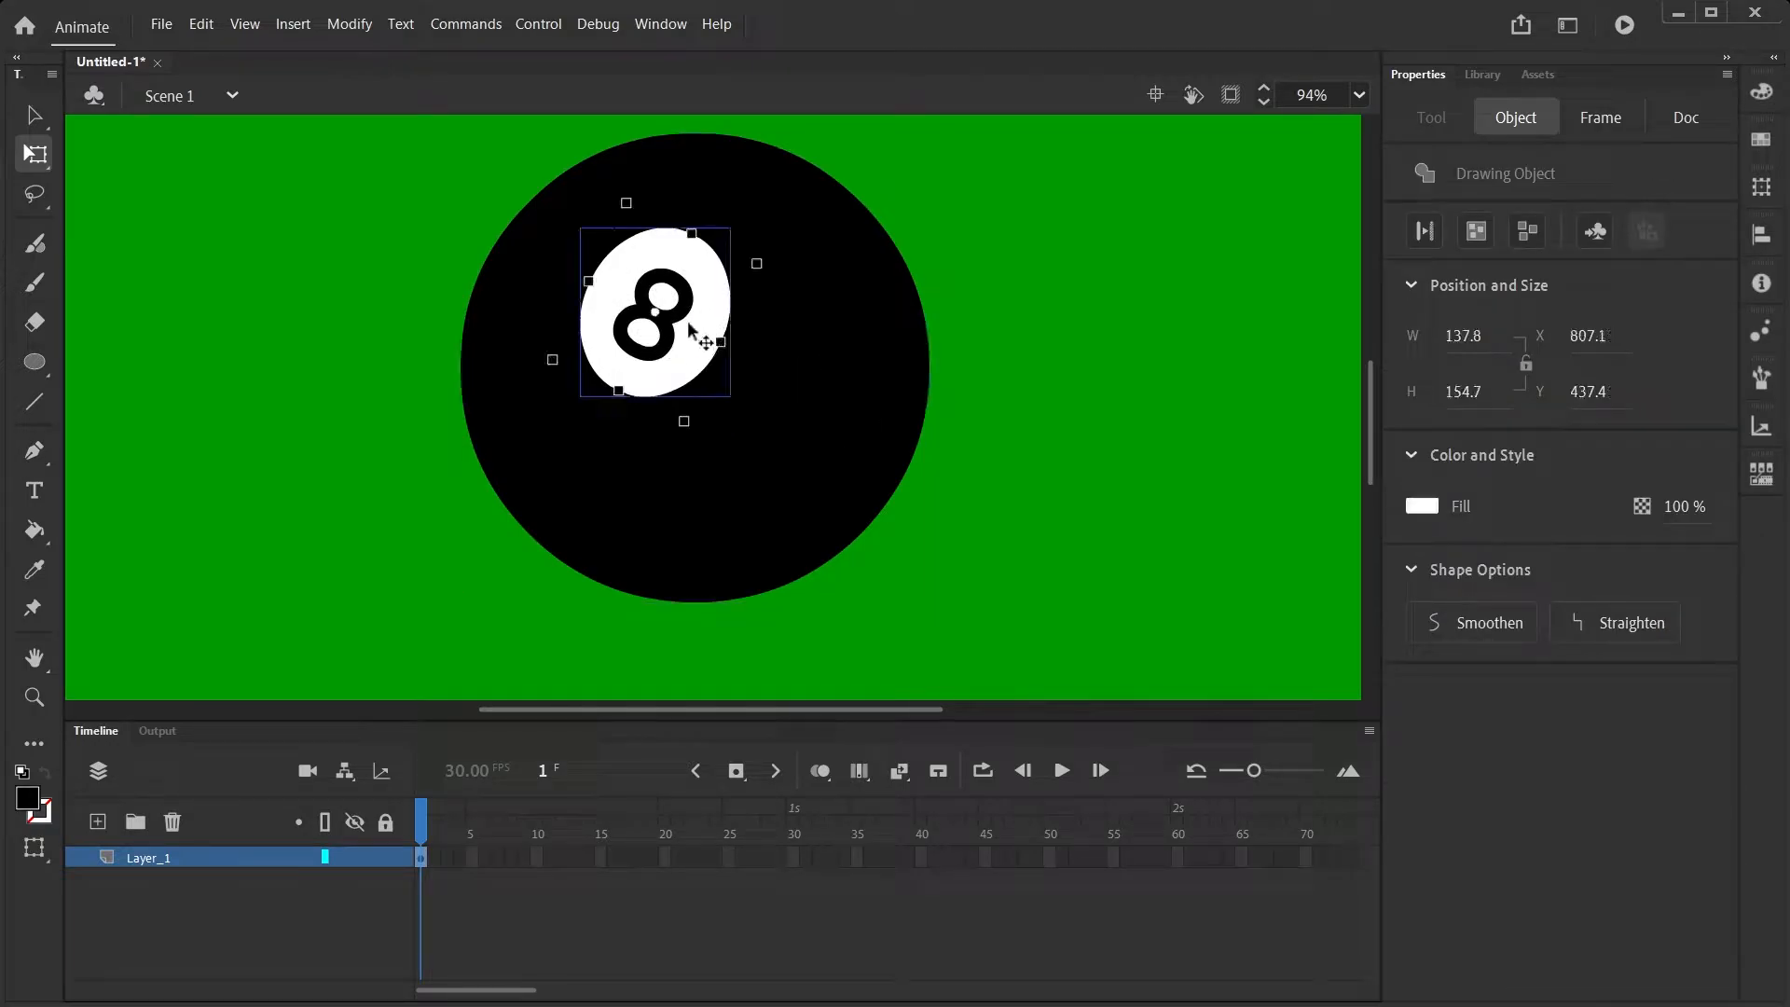
left_click_drag(761, 250, 757, 296)
key("ctrl+z")
key("ctrl+z")
left_click(684, 311)
key("ctrl+z")
left_click(685, 316)
left_click(782, 350)
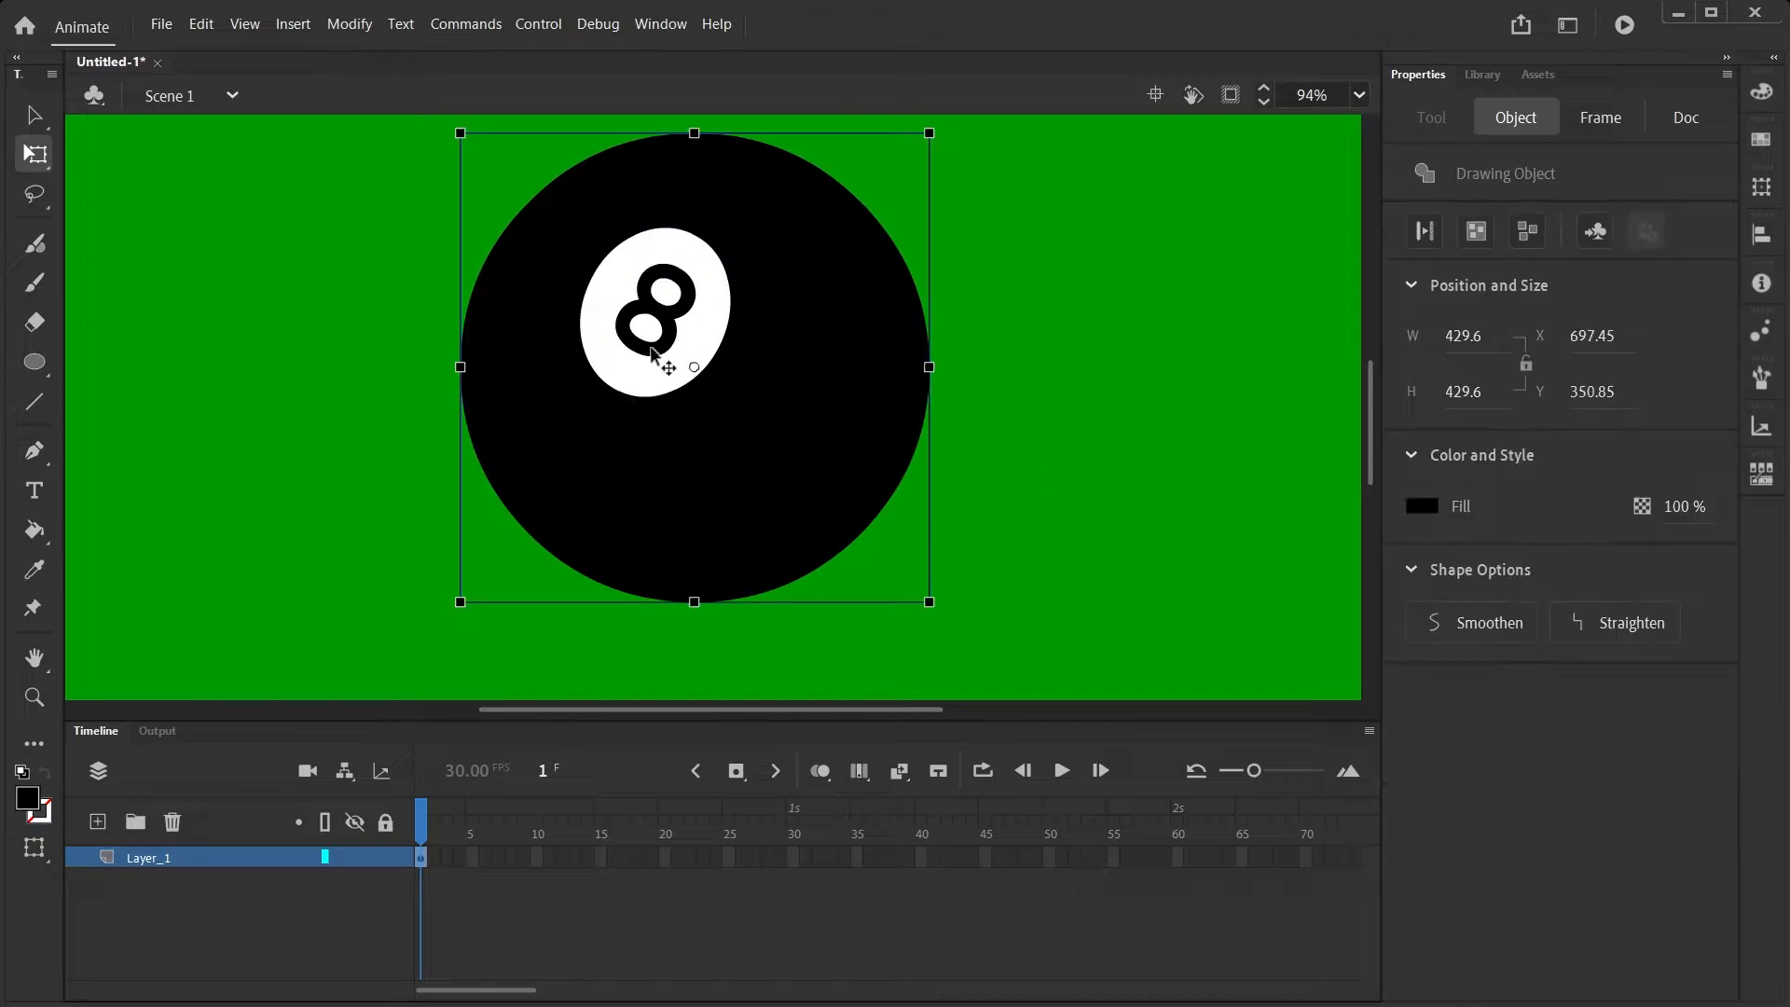
Break apart the 8 text on the white oval into a plain shape and deselect it
left_click(652, 350)
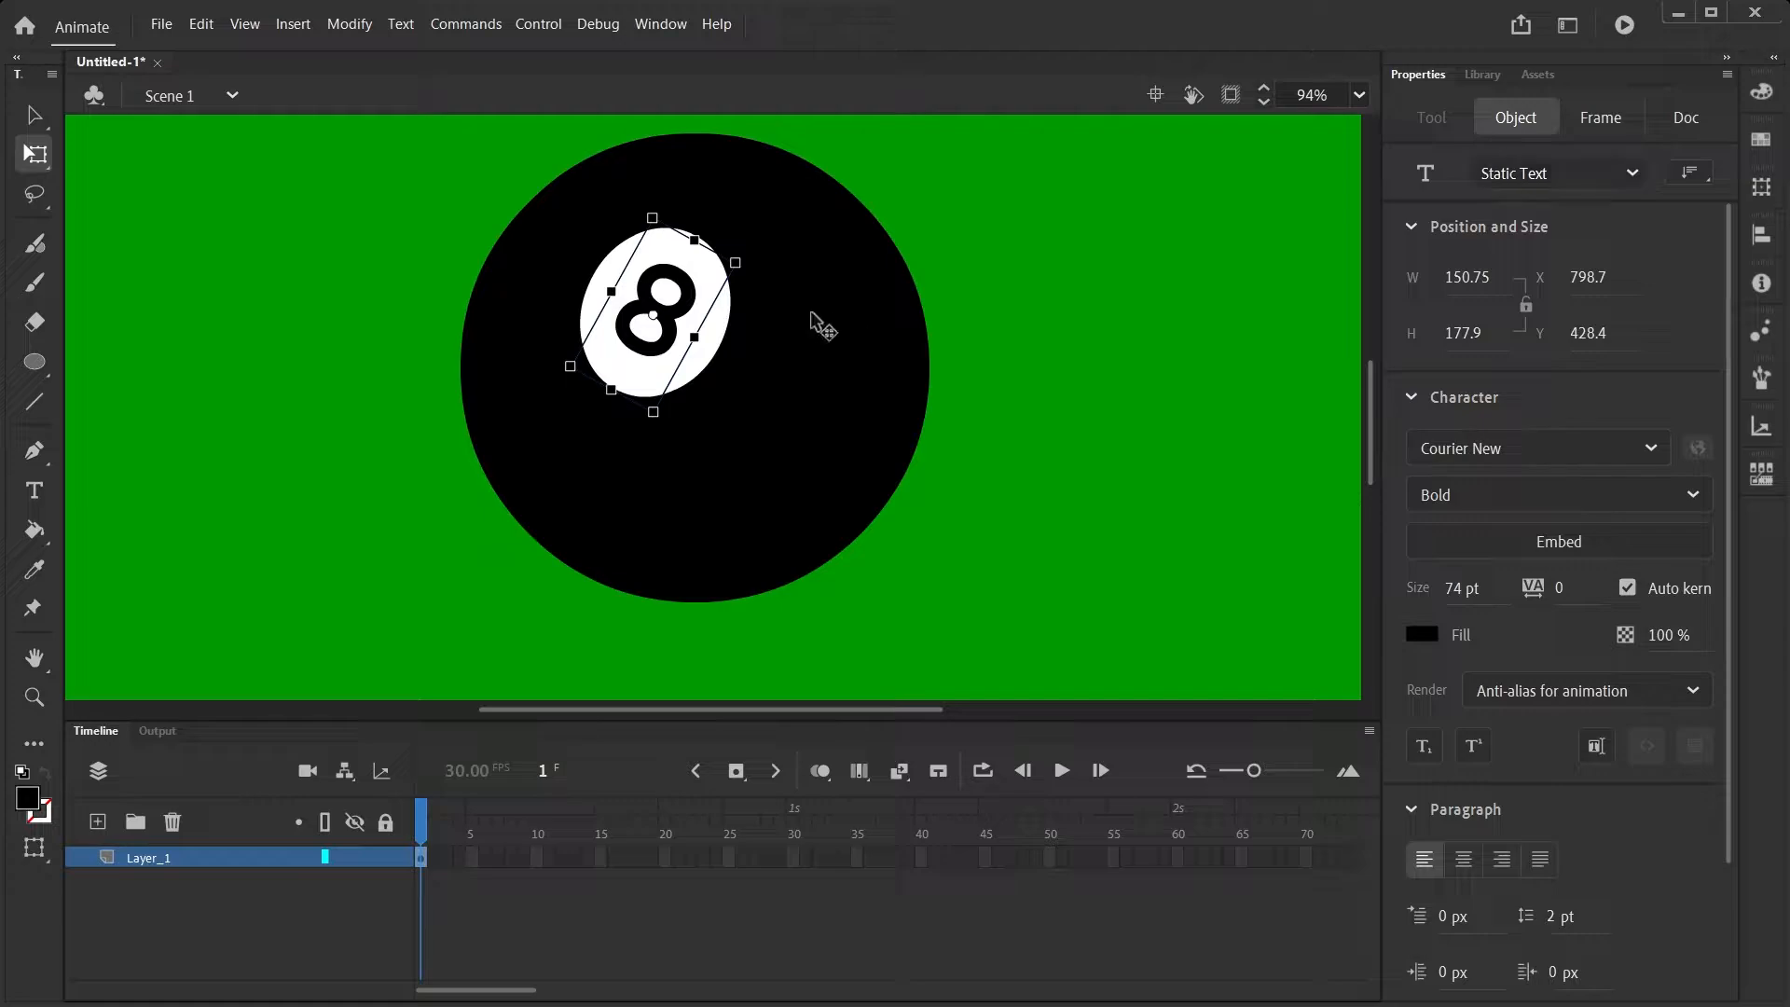
right_click(677, 320)
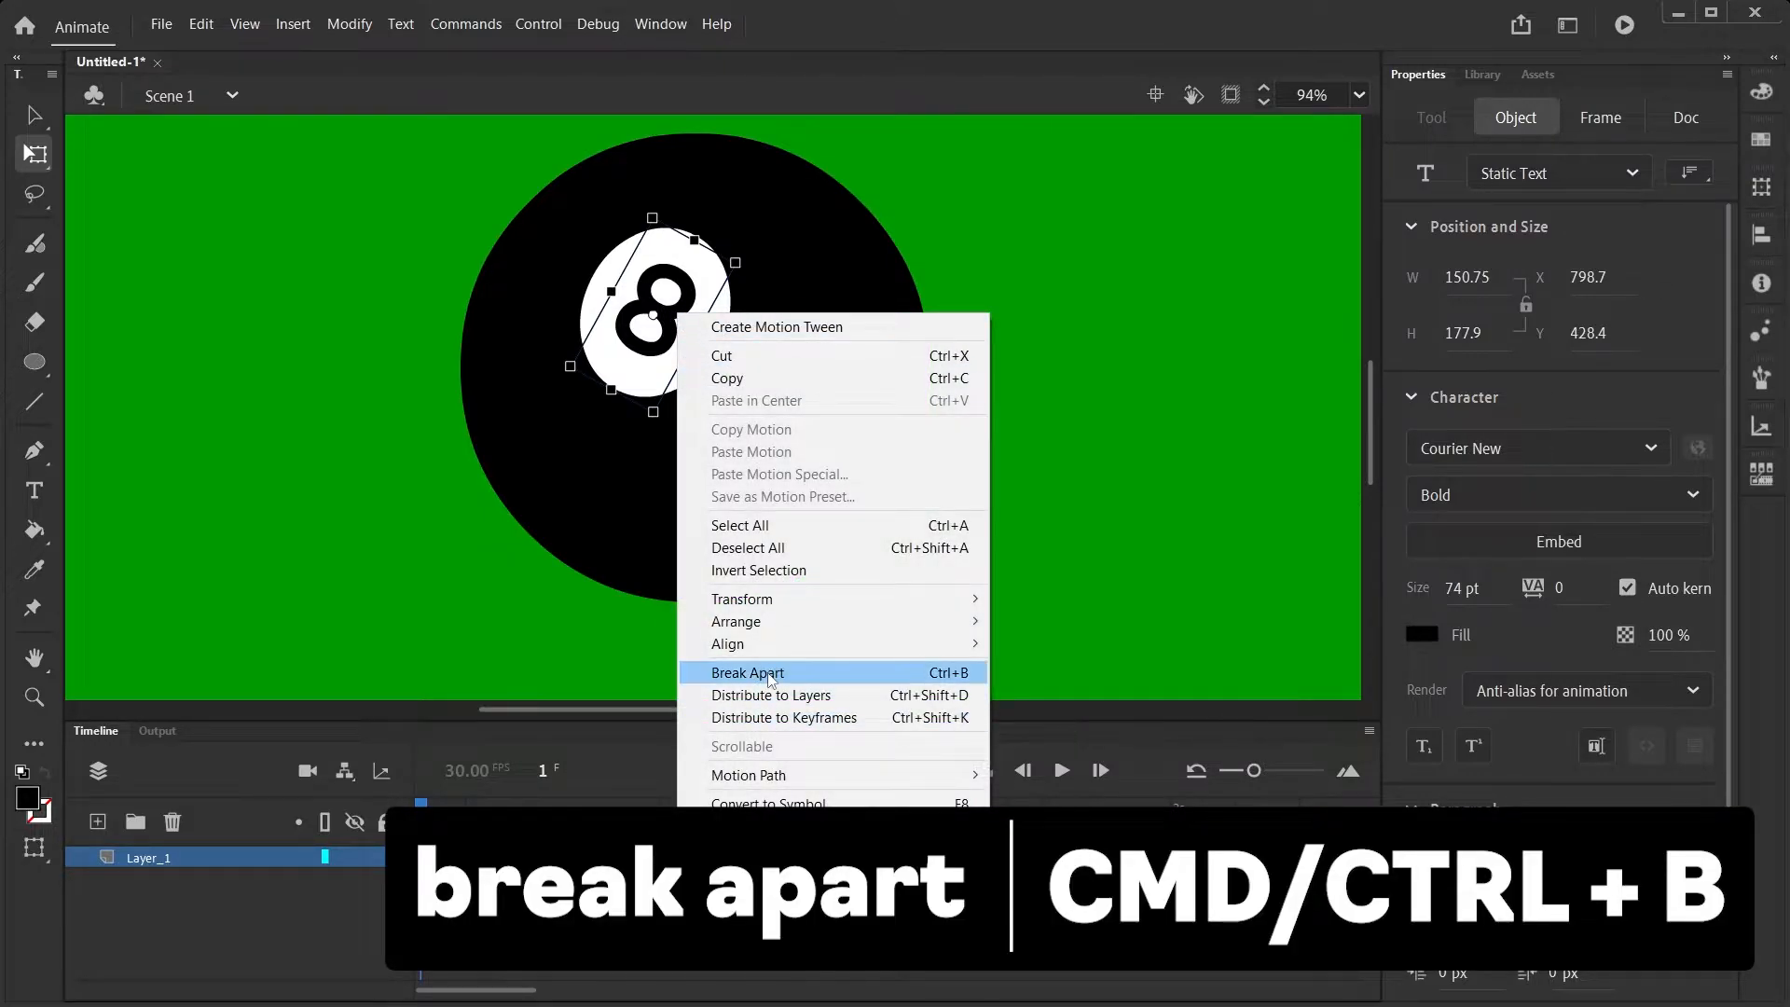
left_click(771, 673)
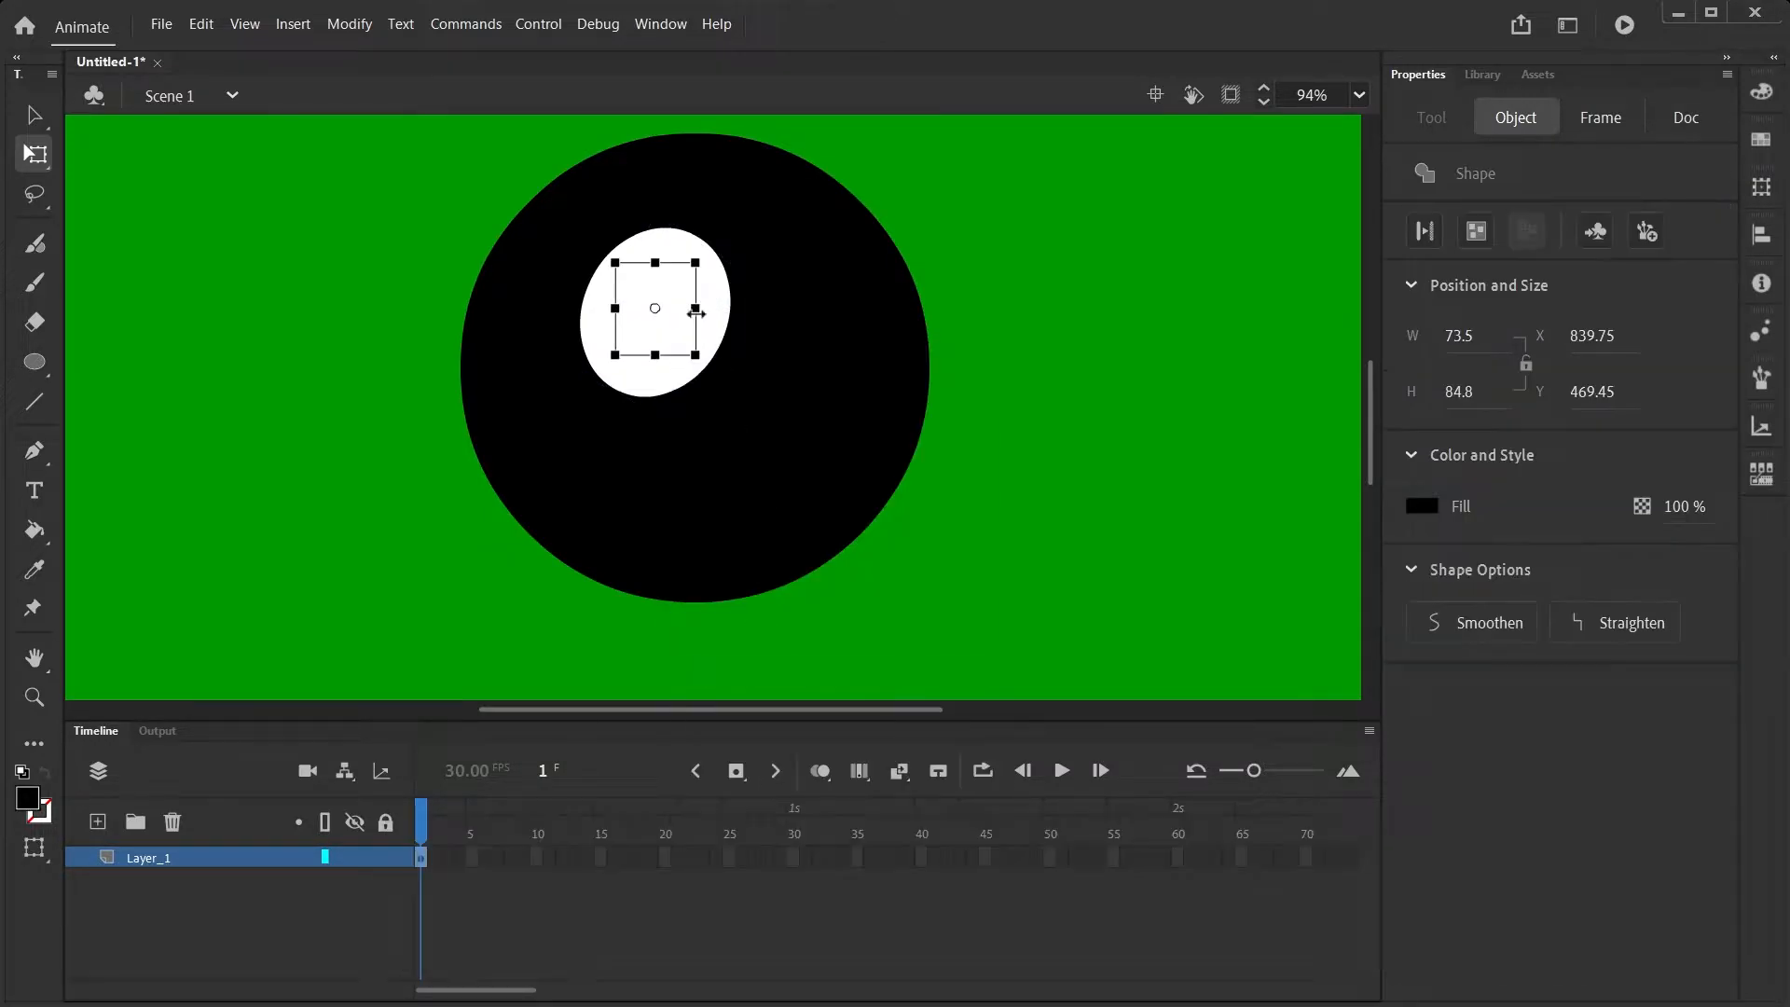
left_click(1004, 469)
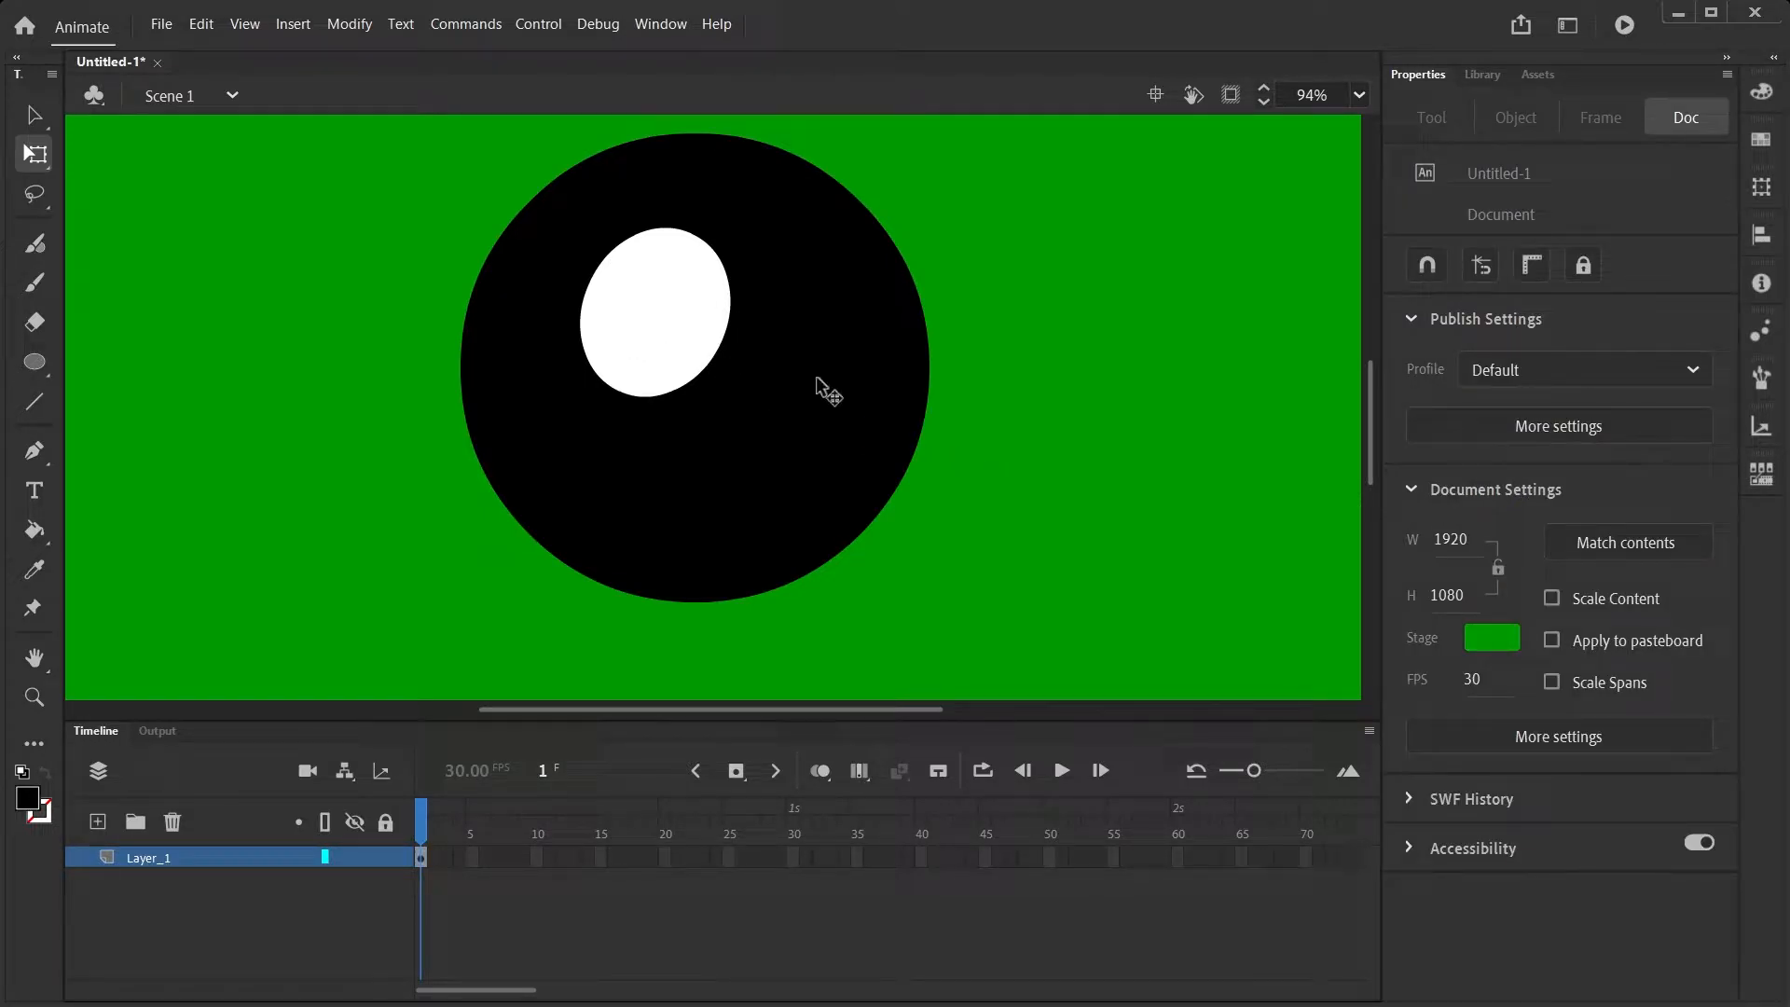
Move the black circle and white oval aside to uncover the 8 beneath, then undo the moves and the break apart
left_click_drag(819, 388, 1263, 387)
left_click_drag(708, 307, 1104, 298)
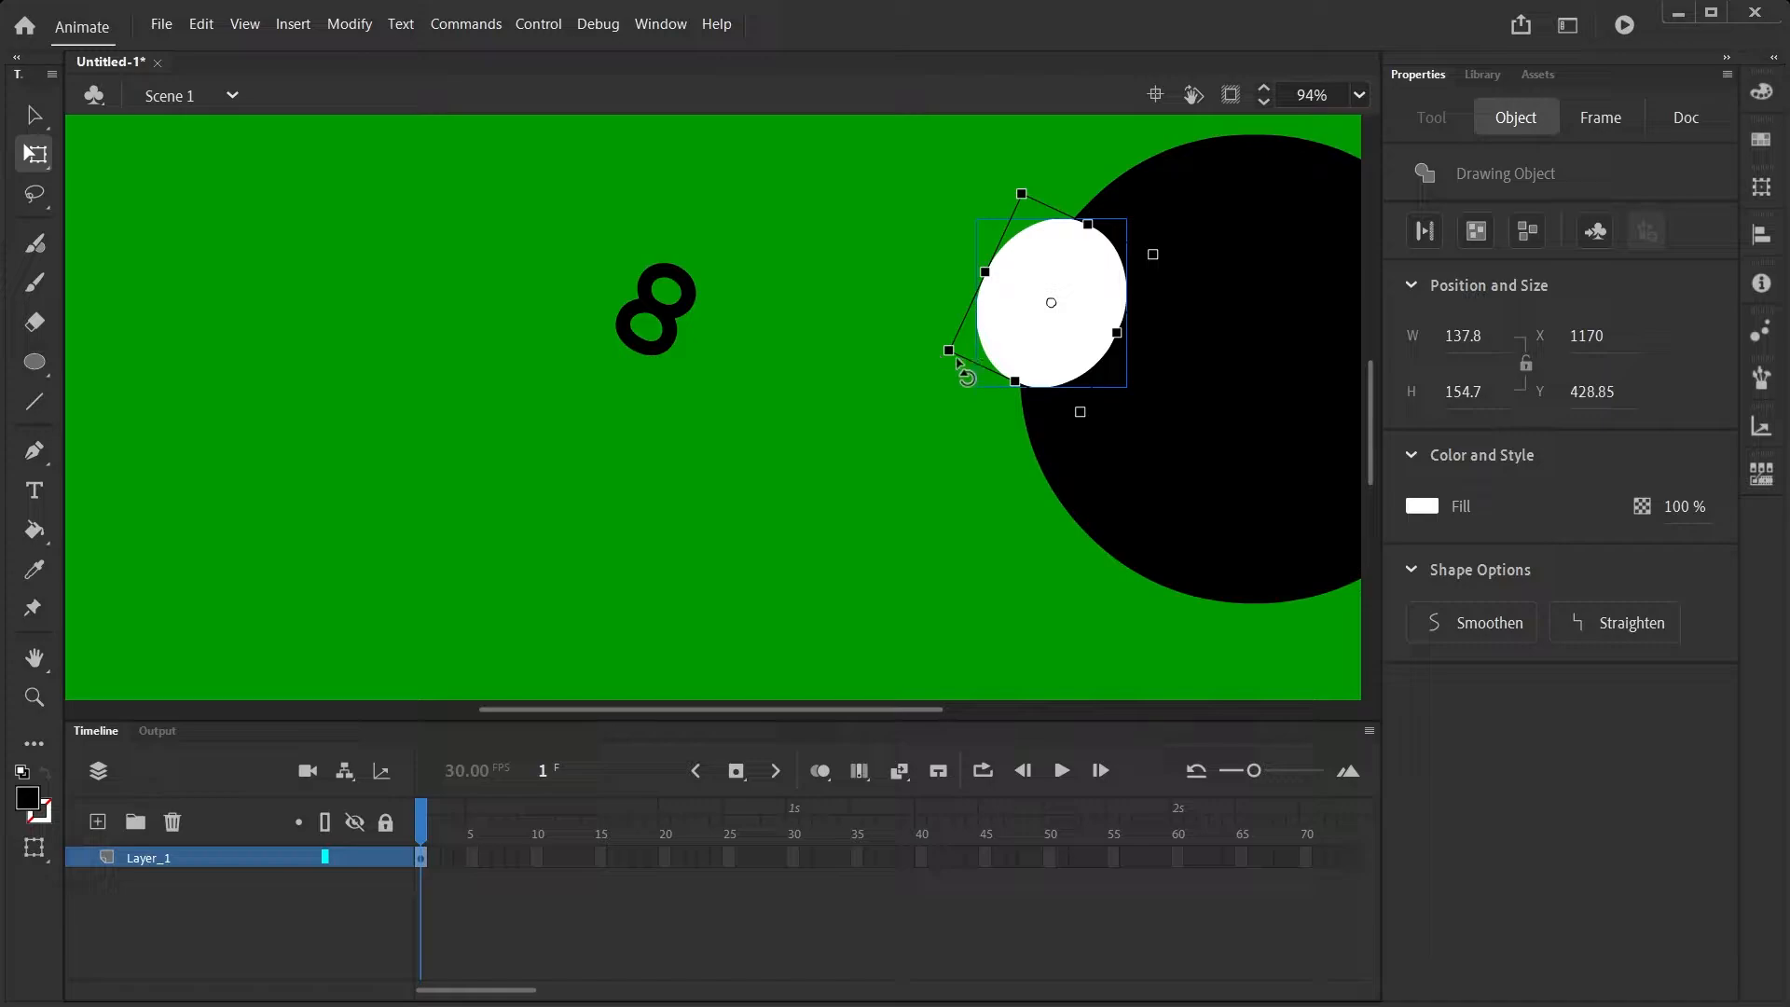
key("ctrl+z")
key("ctrl+z")
key("Escape")
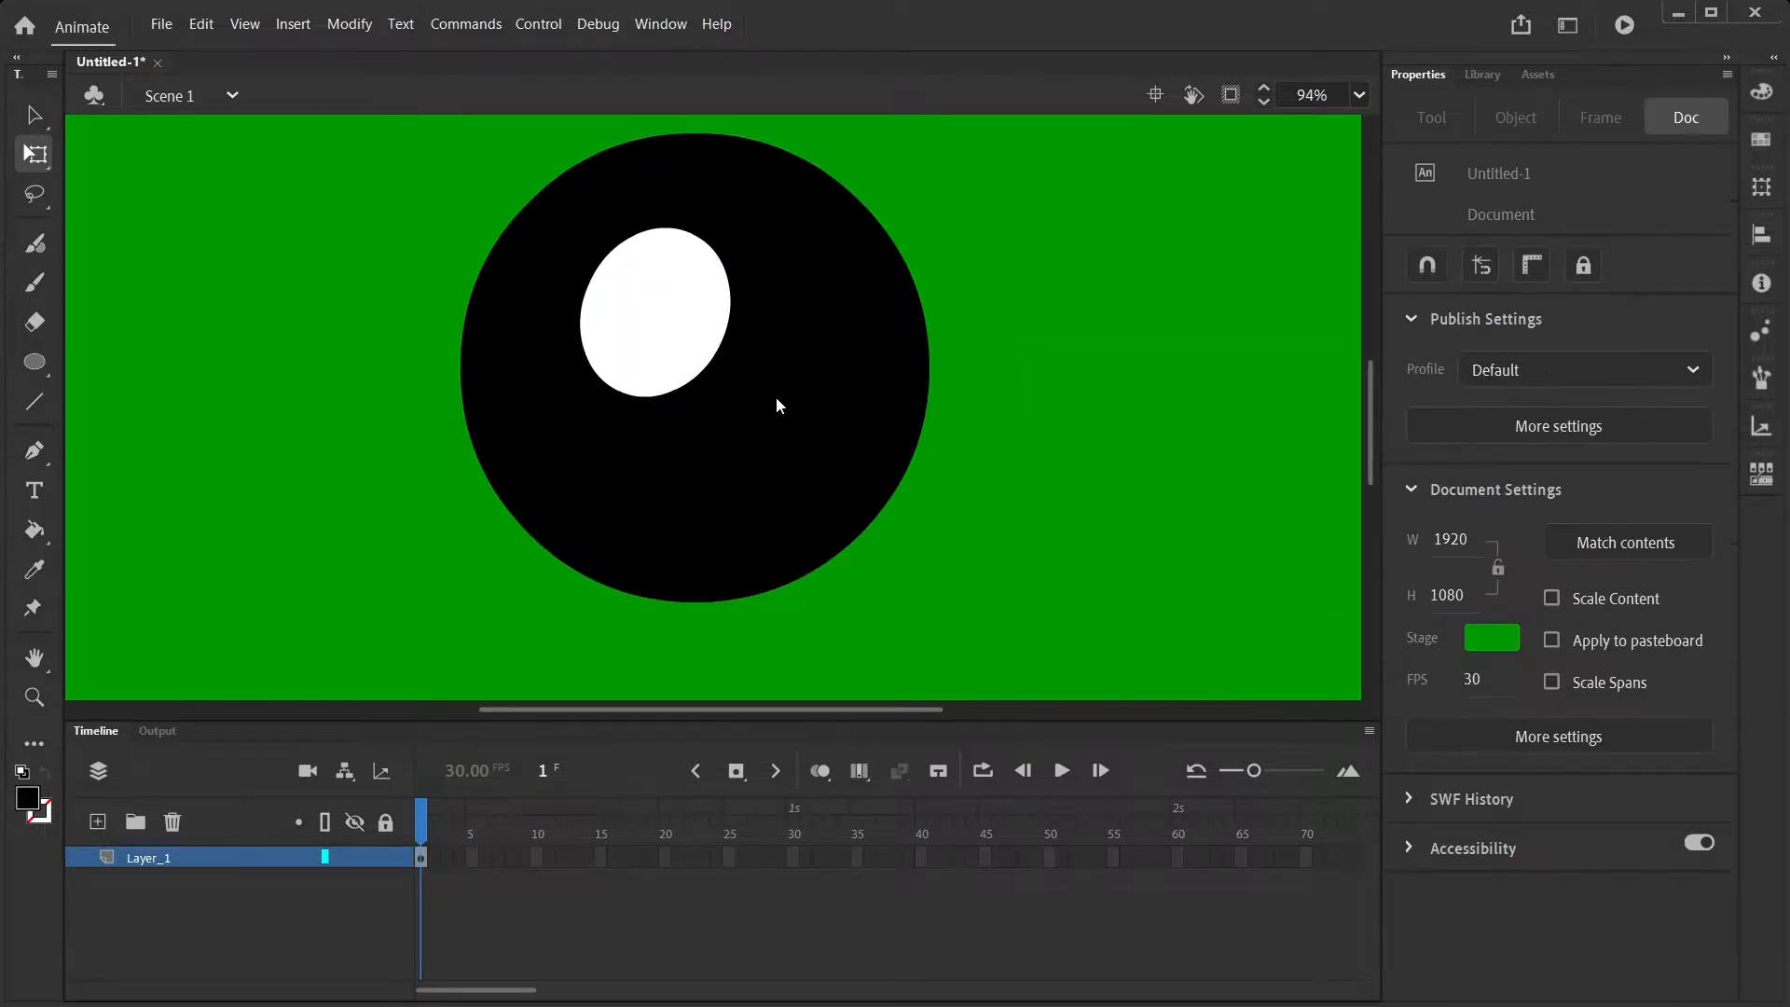
key("ctrl+z")
key("ctrl+z")
Break apart the 8 text and convert the resulting shape into a drawing object
right_click(675, 313)
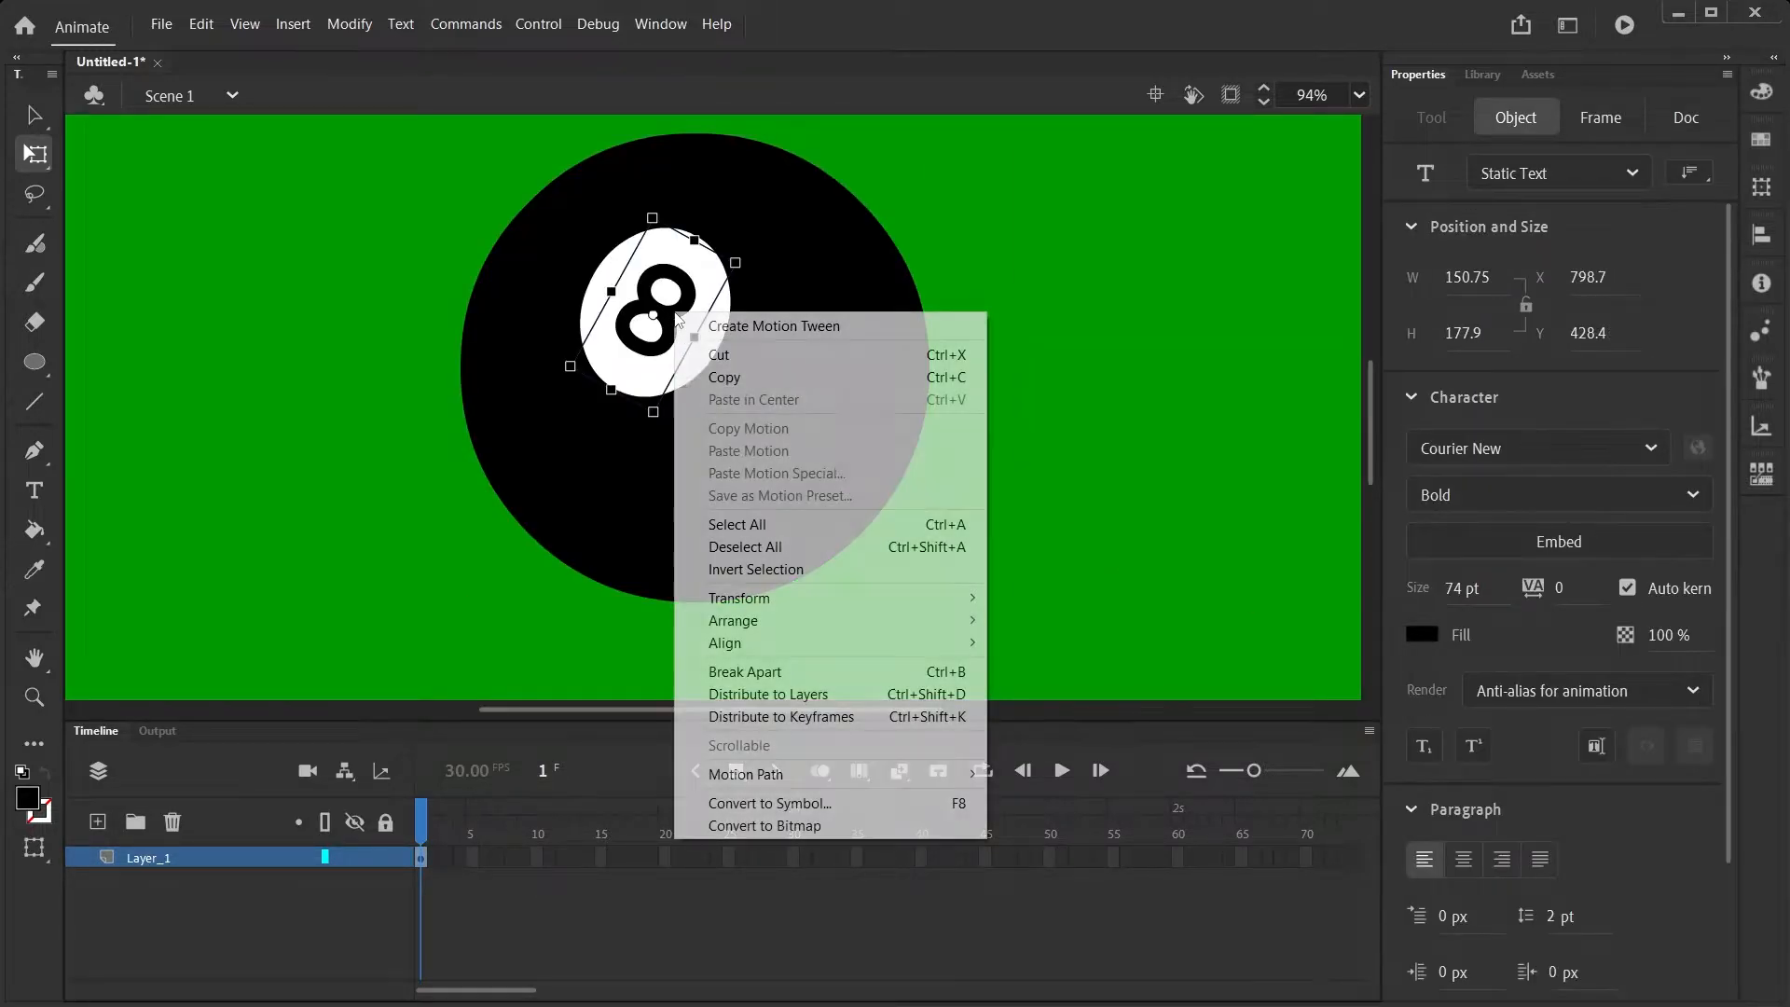
left_click(770, 673)
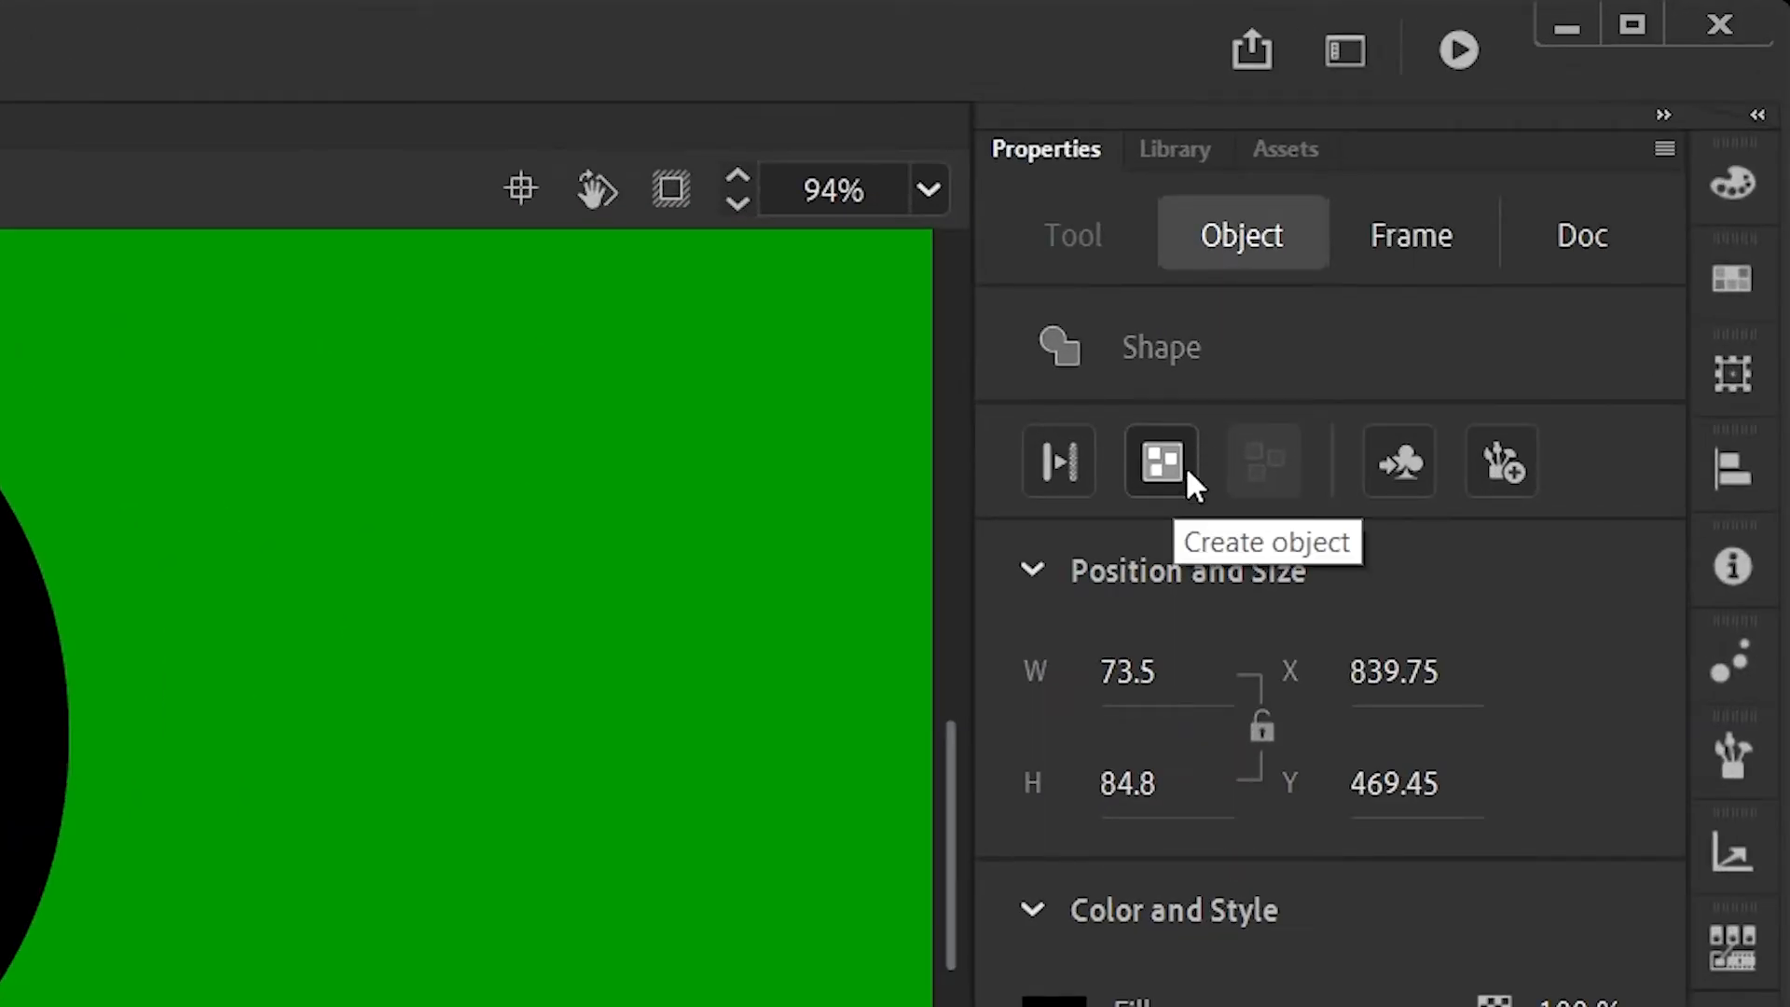
left_click(1165, 463)
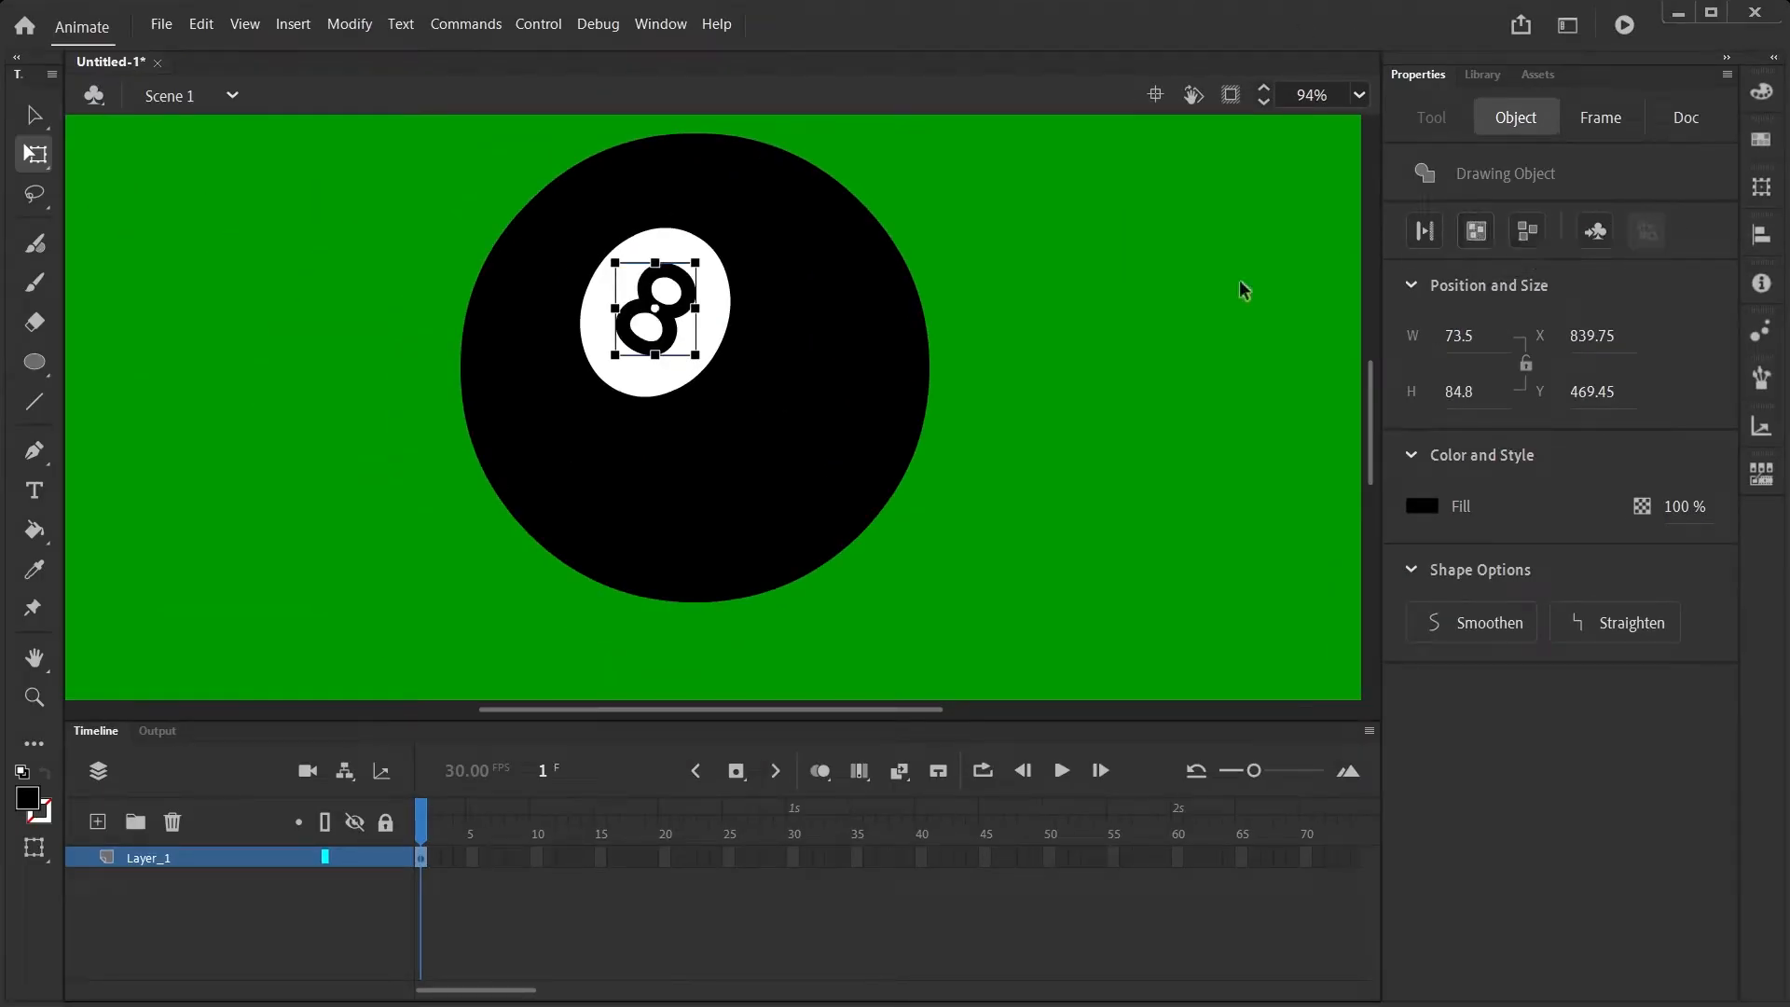
Enlarge and rotate the 8 drawing object slightly so it fits the tilted white oval
left_click(839, 439)
left_click(680, 351)
left_click_drag(698, 362, 701, 376)
left_click_drag(700, 267, 705, 261)
left_click_drag(659, 361, 708, 373)
left_click(904, 459)
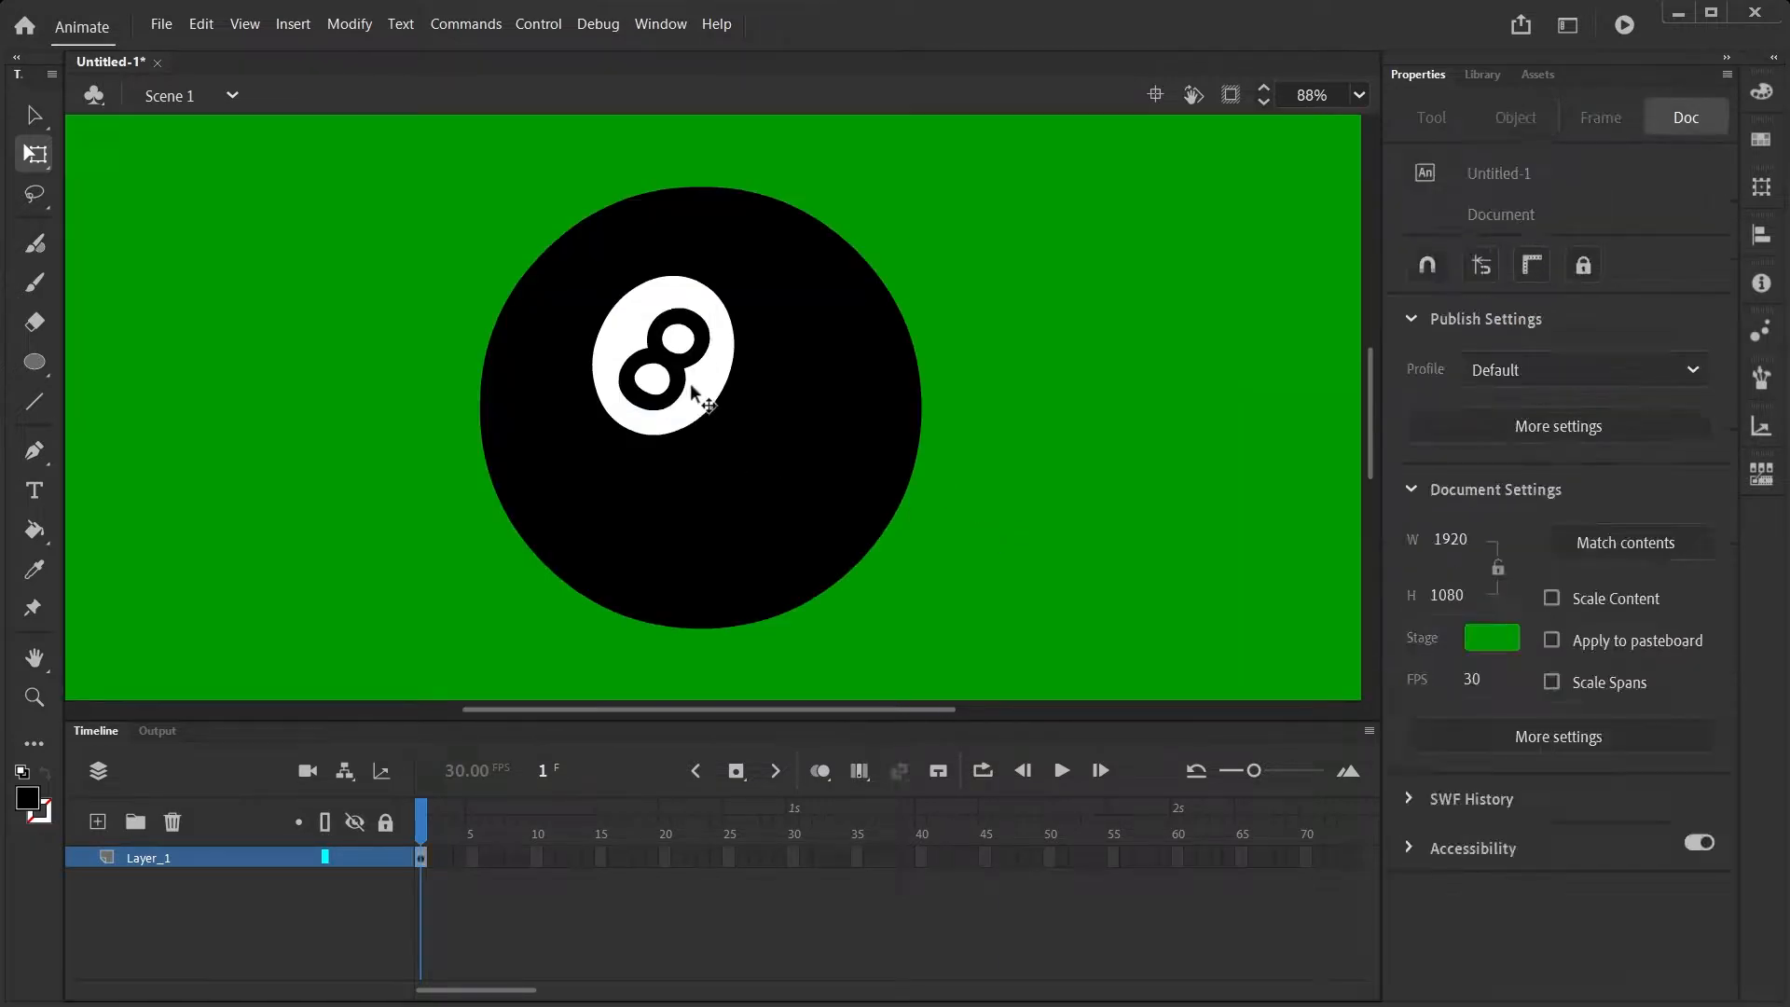
left_click(685, 384)
left_click(684, 377)
left_click_drag(719, 415, 724, 411)
Nudge the white oval slightly so it sits evenly around the 8, then clear the selection
scroll(918, 494, "down", 10)
left_click_drag(965, 534, 921, 487)
left_click(751, 407)
key("v")
left_click_drag(779, 393, 773, 395)
left_click(897, 475)
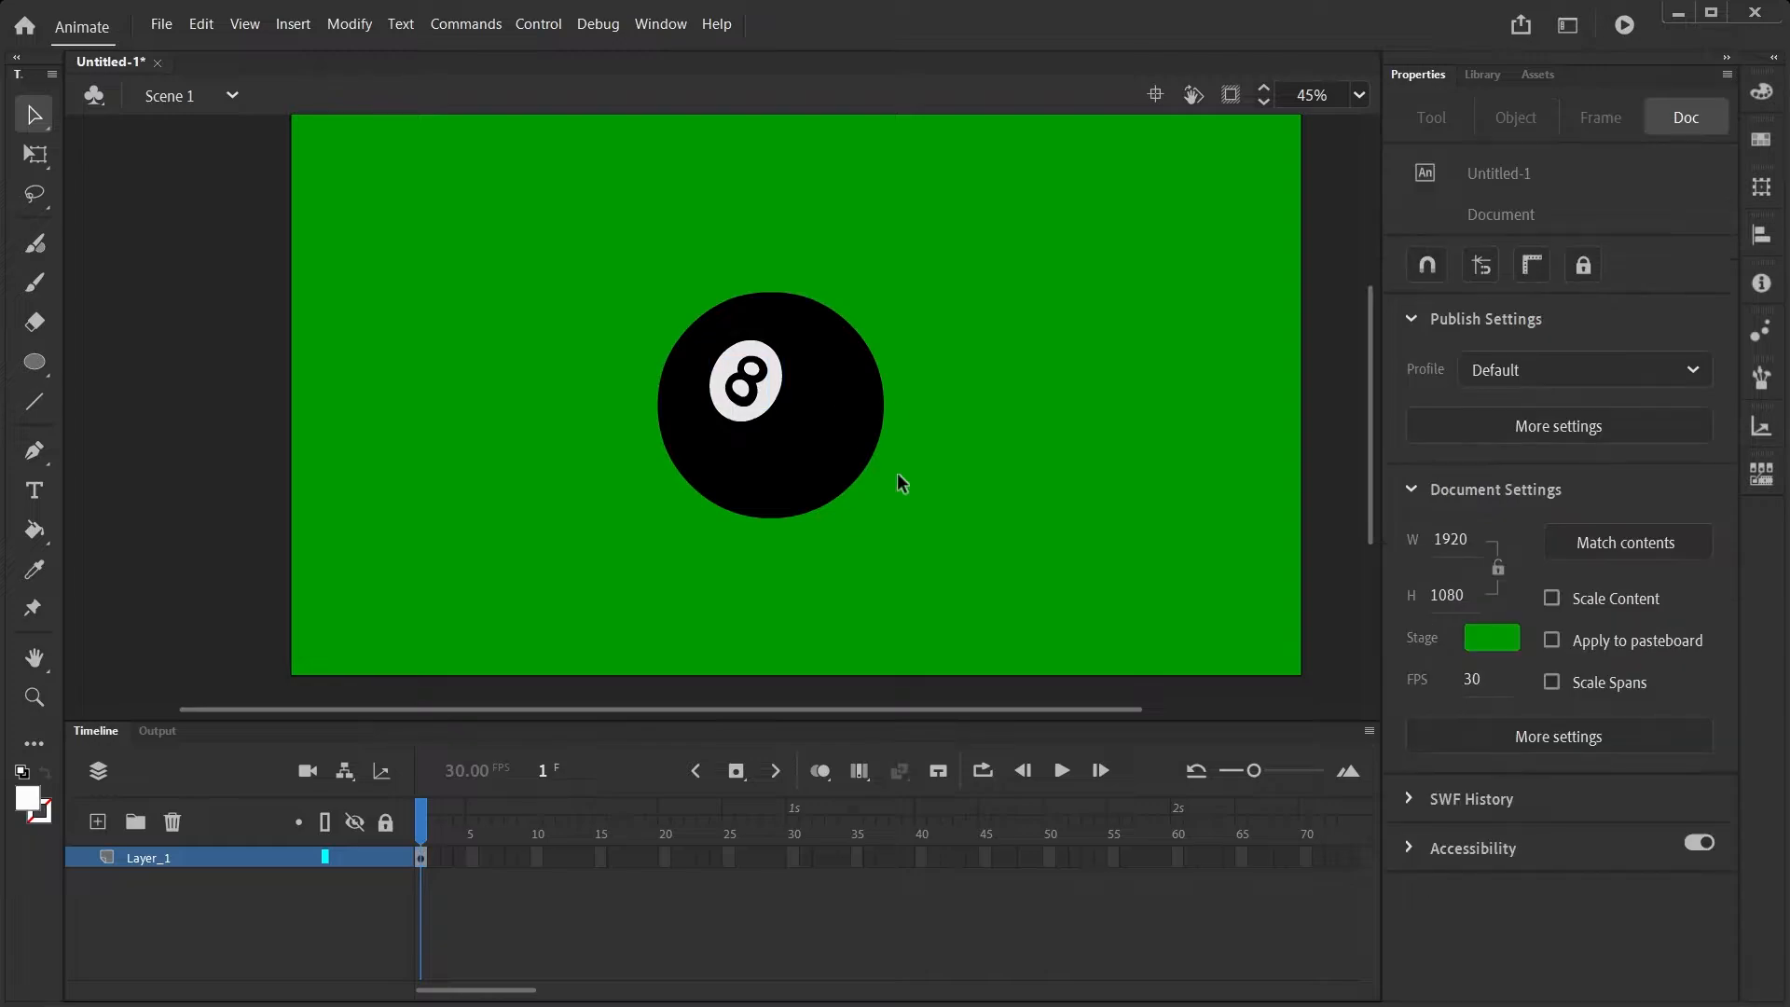
Rename Layer_1 to eight_ball
double_click(161, 856)
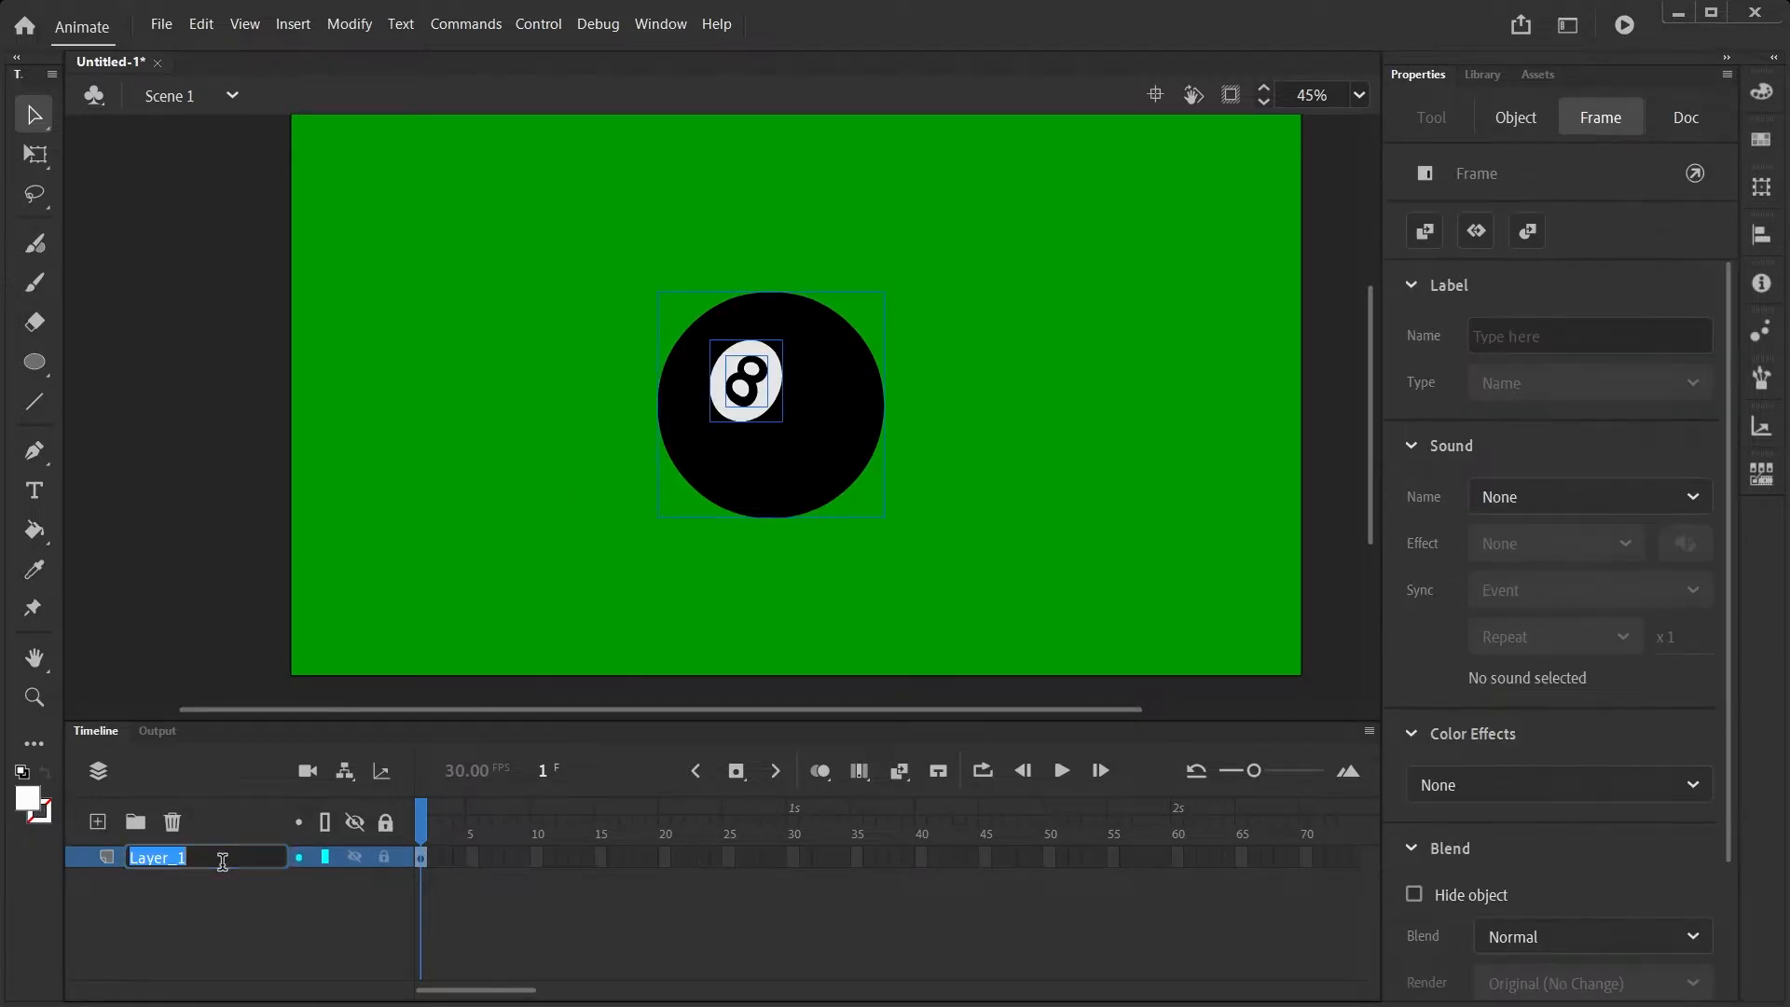
type("eight_ball")
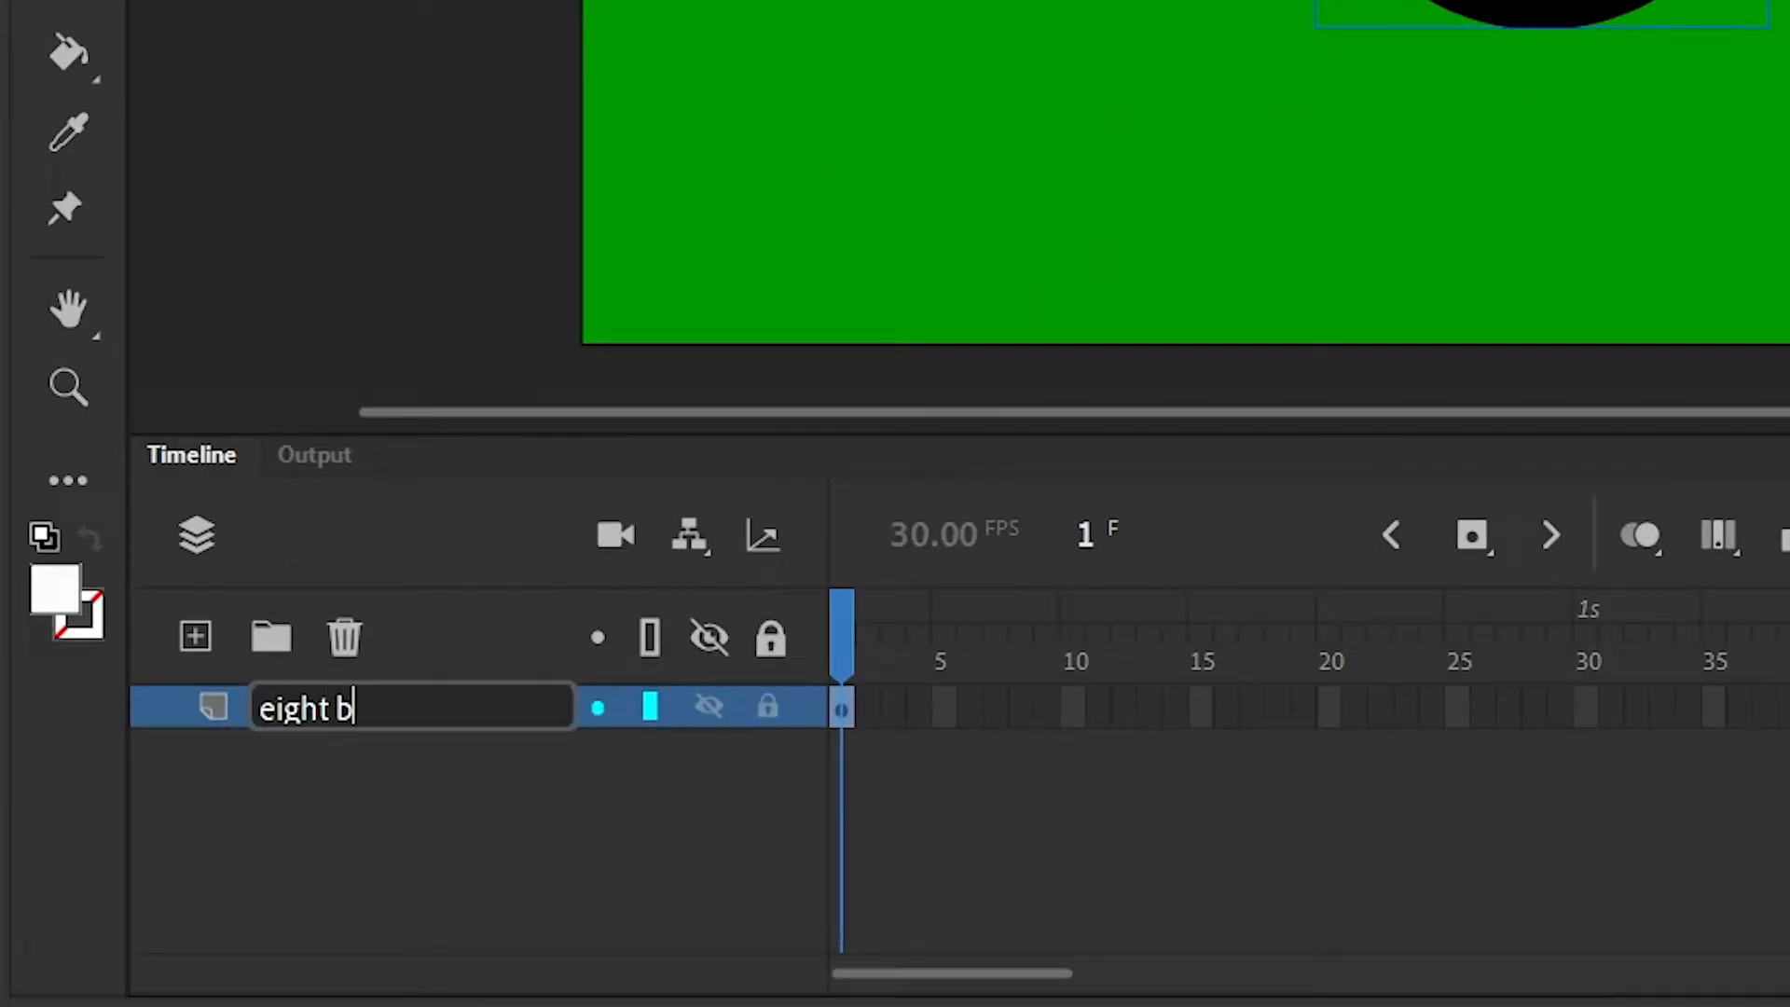
key("Return")
left_click(1789, 219)
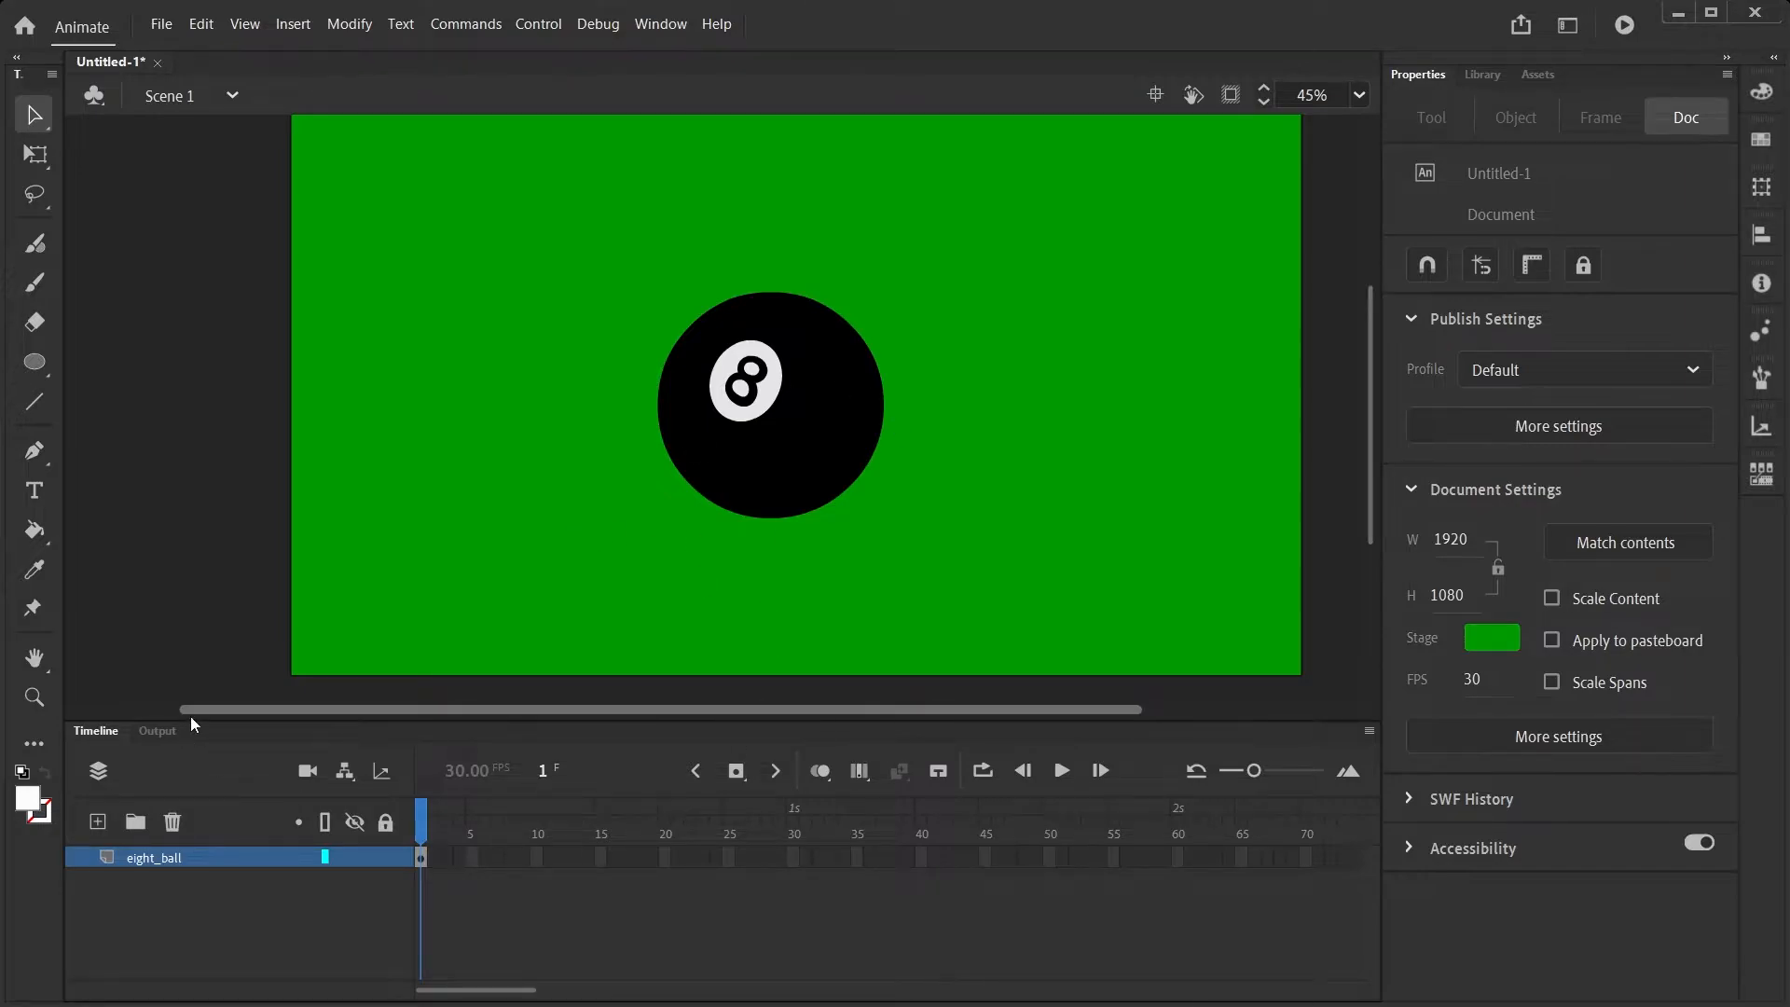
Add a new layer above eight_ball and name it reflections
left_click(96, 824)
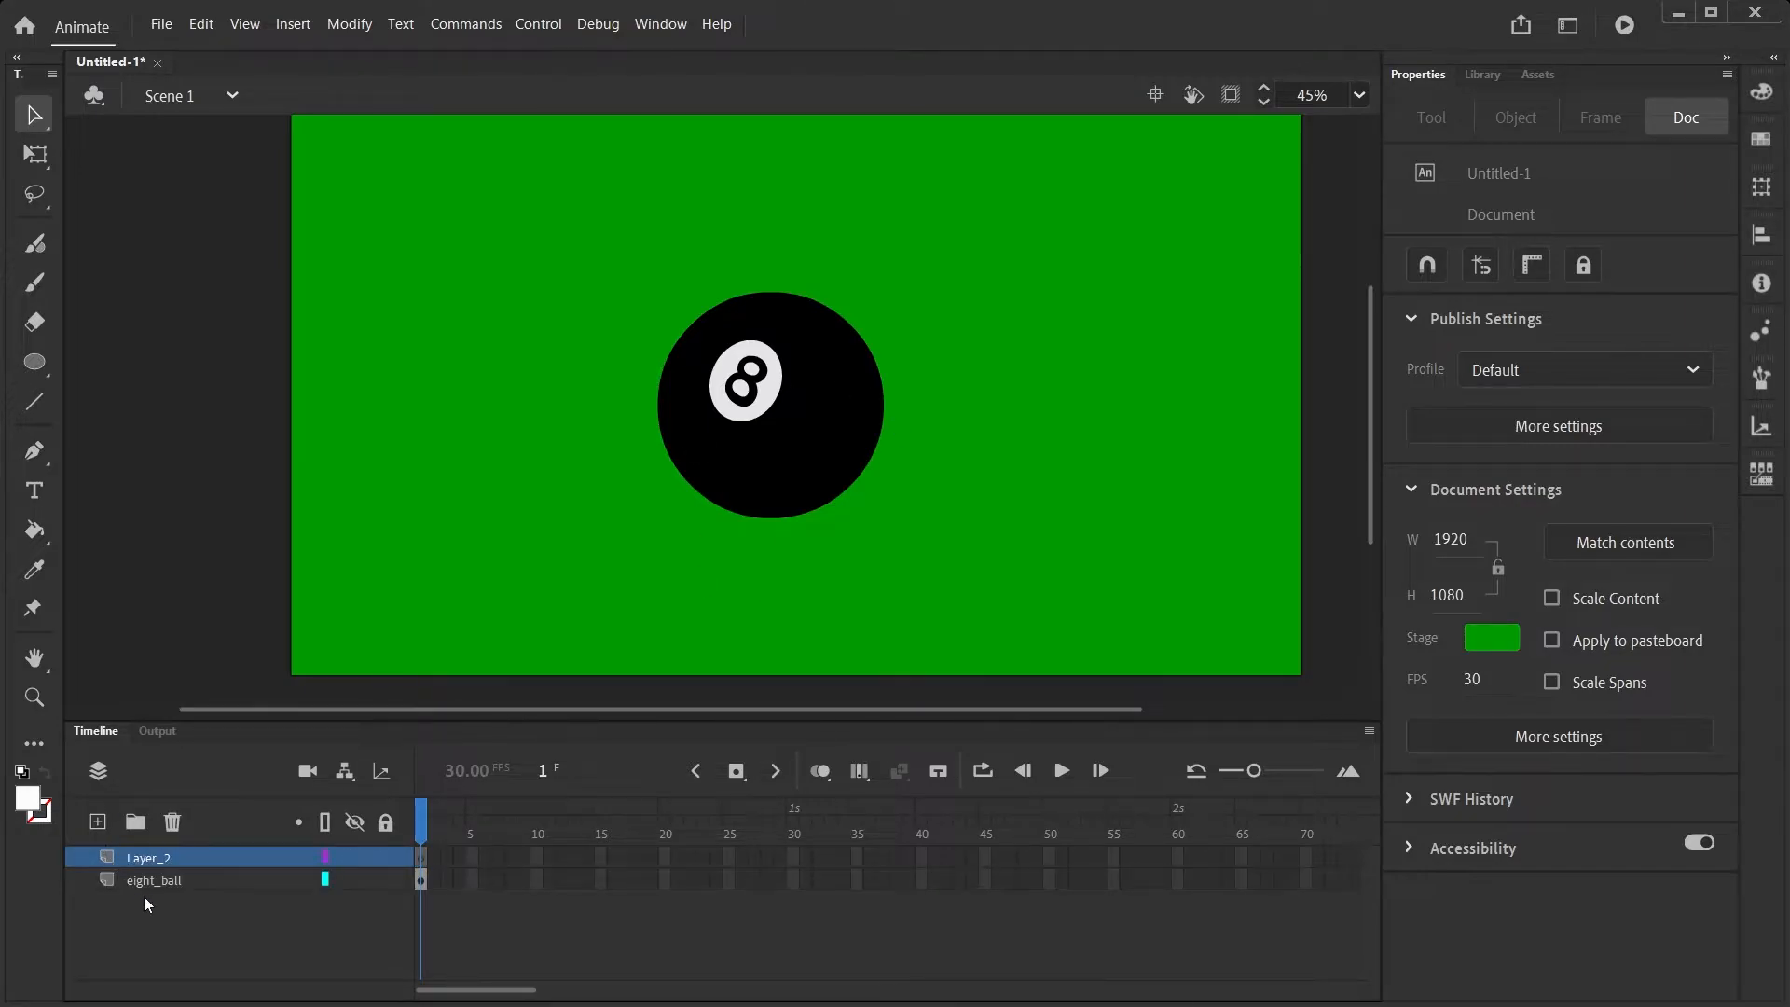
double_click(148, 858)
type("reflections")
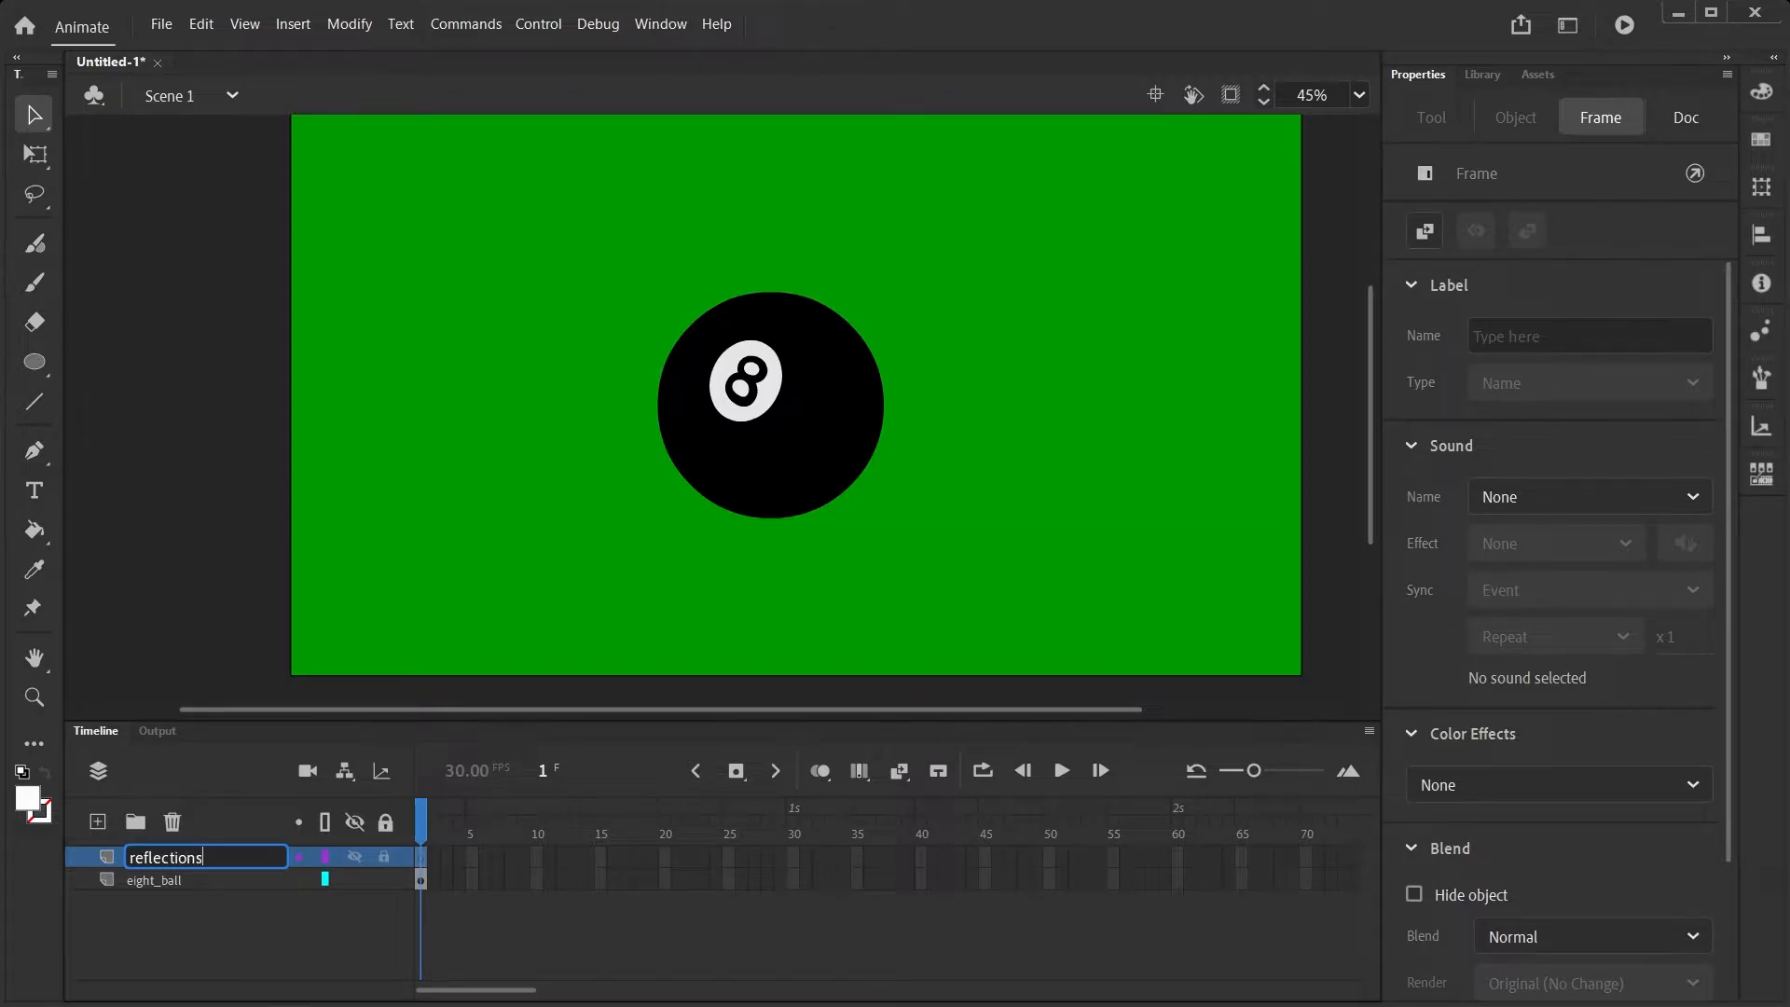
key("Return")
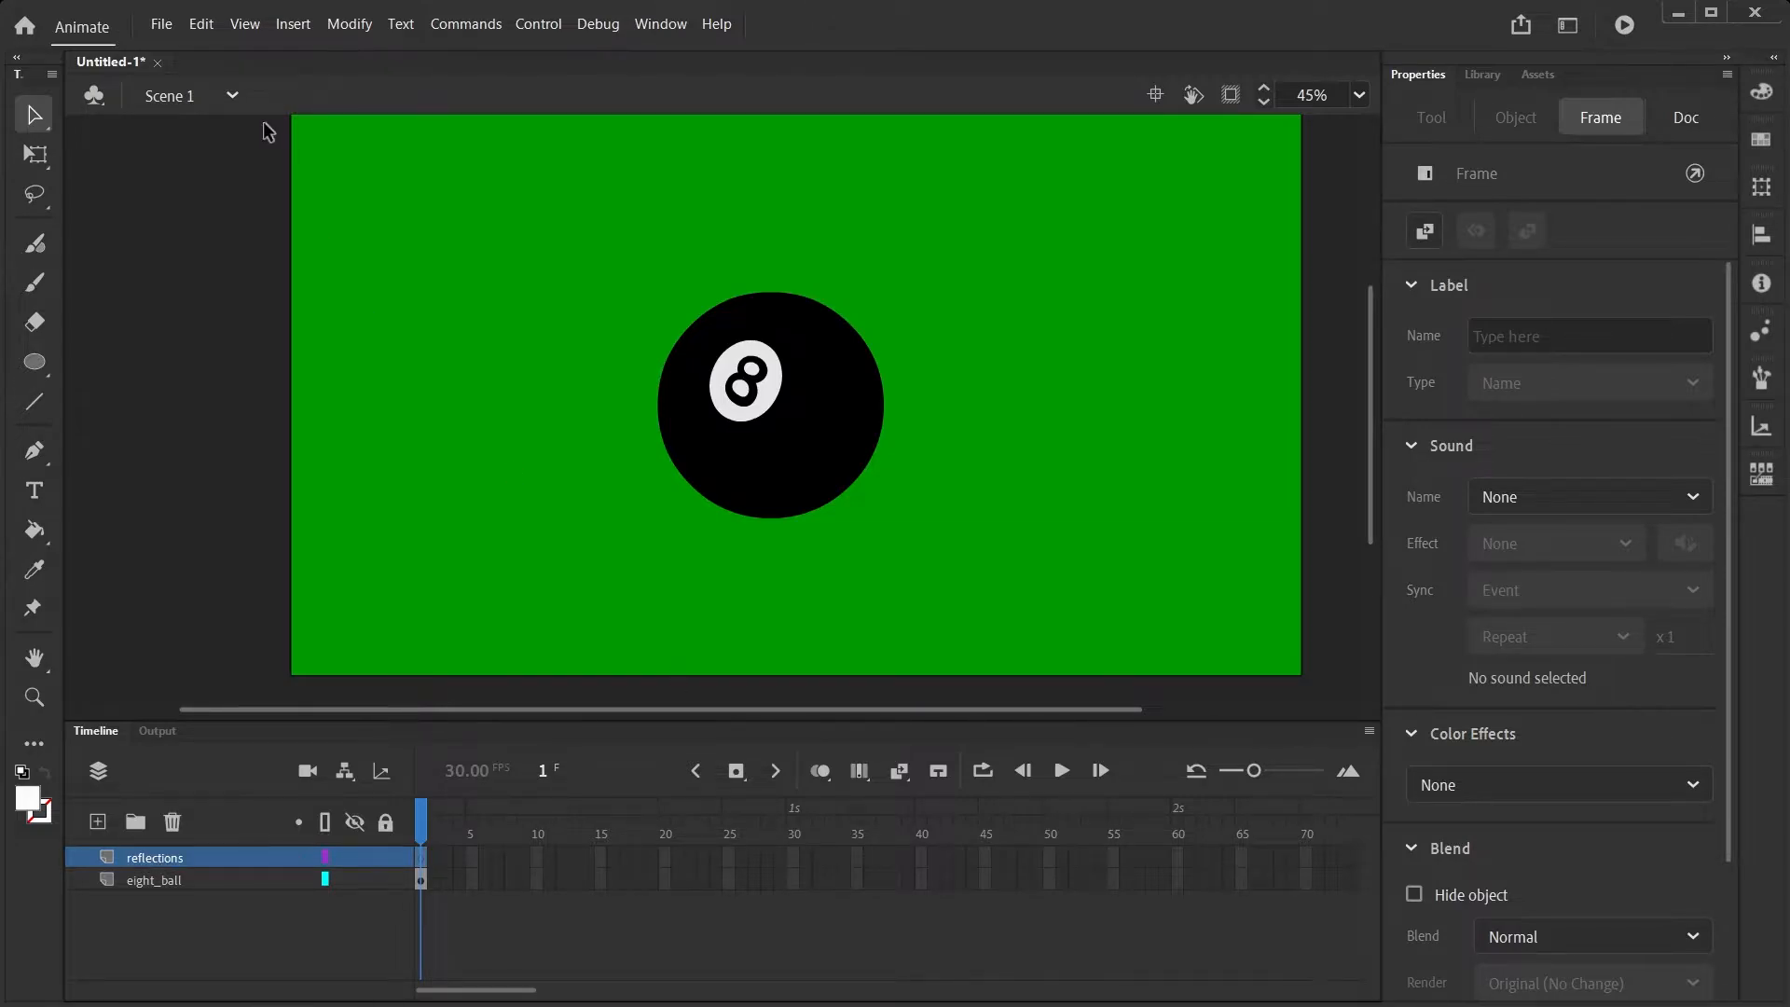
Draw a white 90% opaque rectangle about 120 by 113 px on the right side of the ball in the reflections layer
left_click(31, 370)
left_click(121, 364)
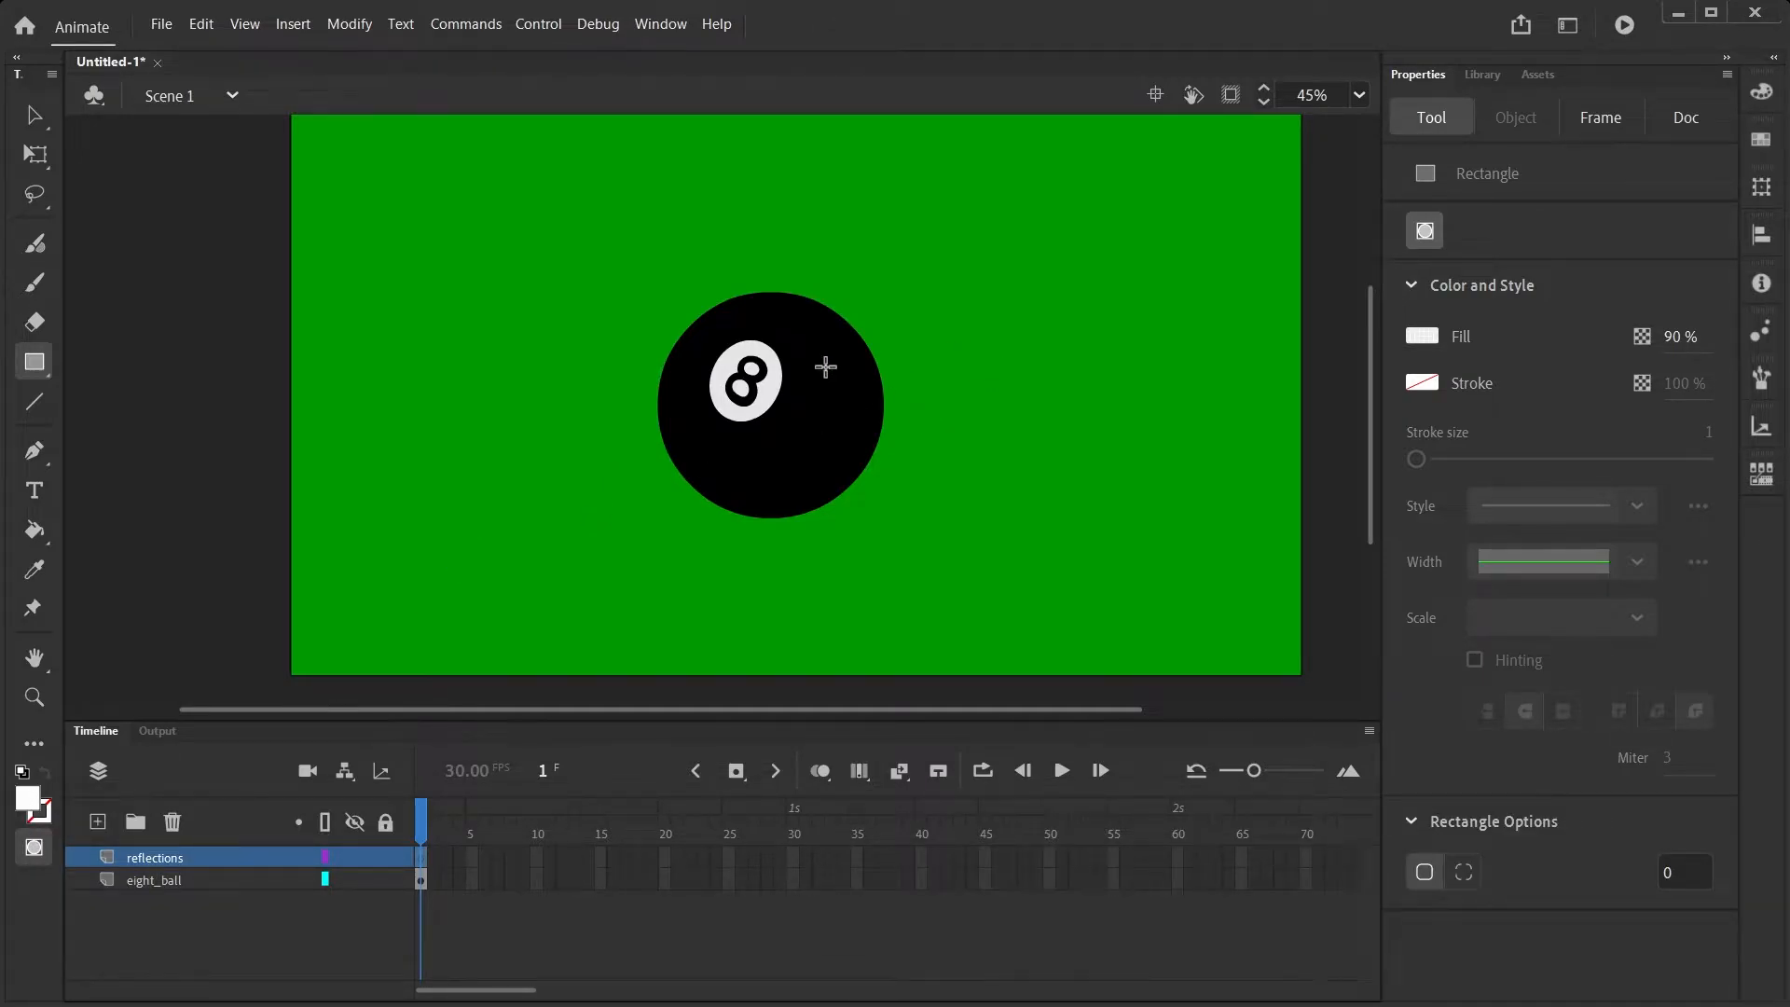
left_click_drag(814, 358, 876, 417)
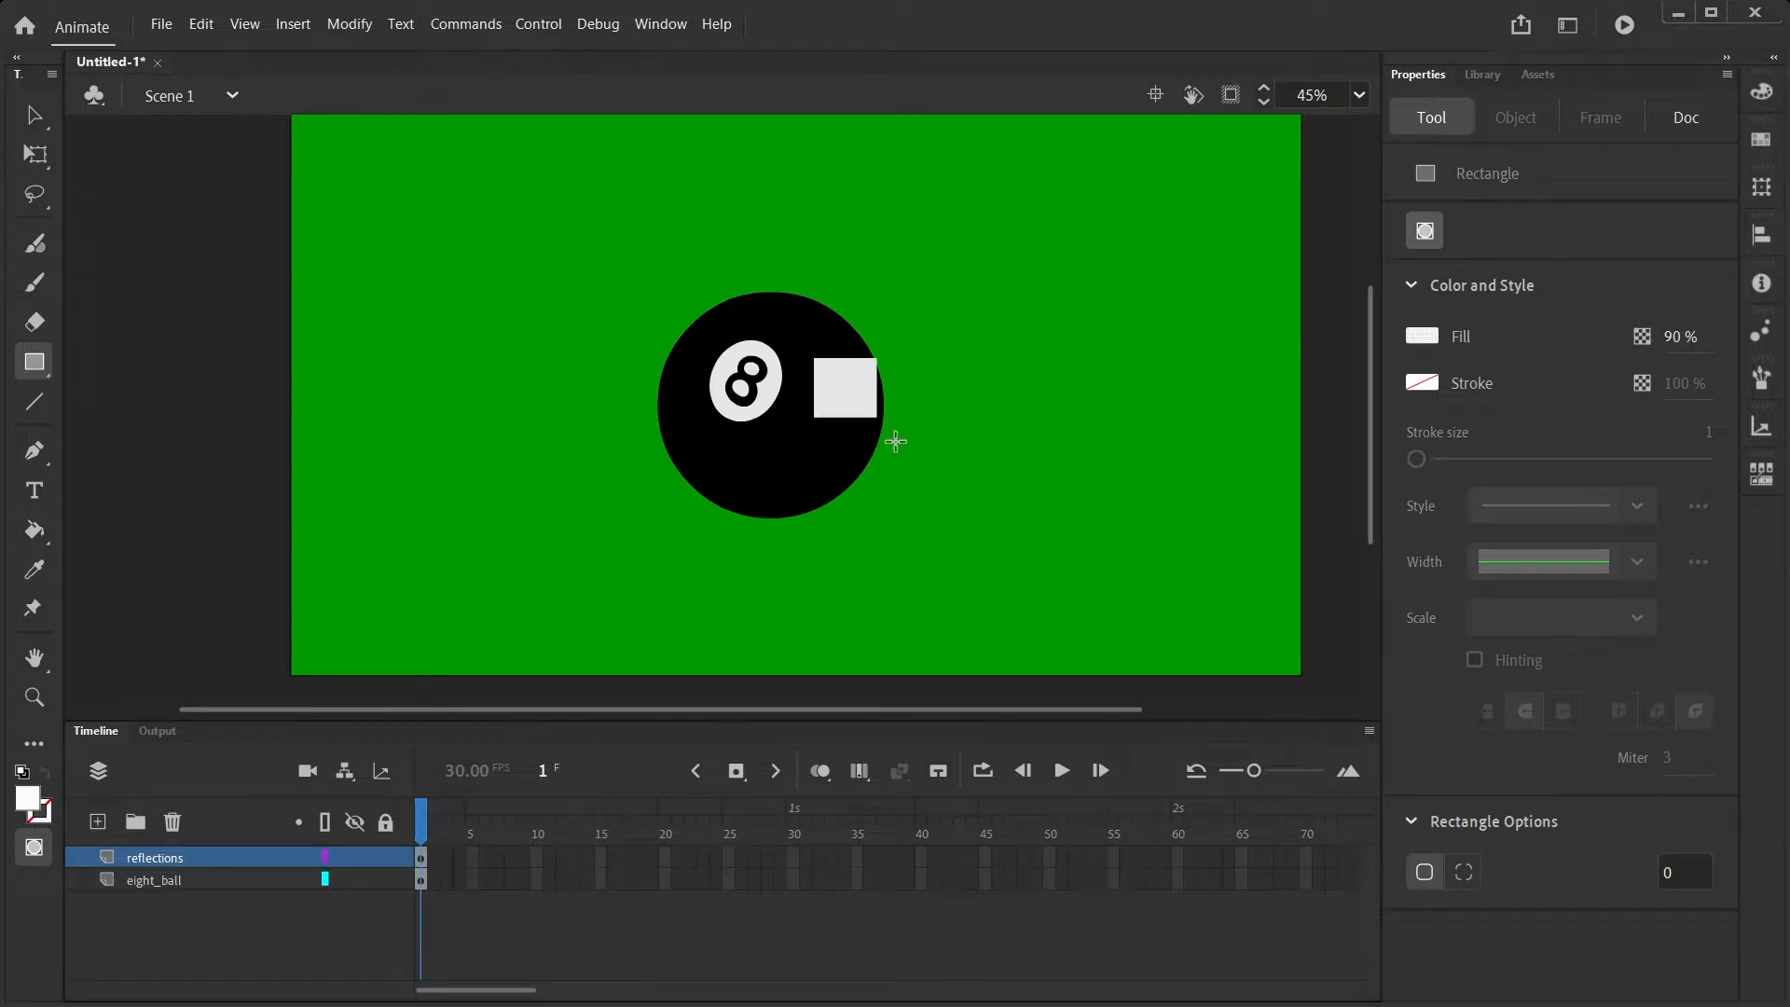
left_click_drag(603, 267, 946, 551)
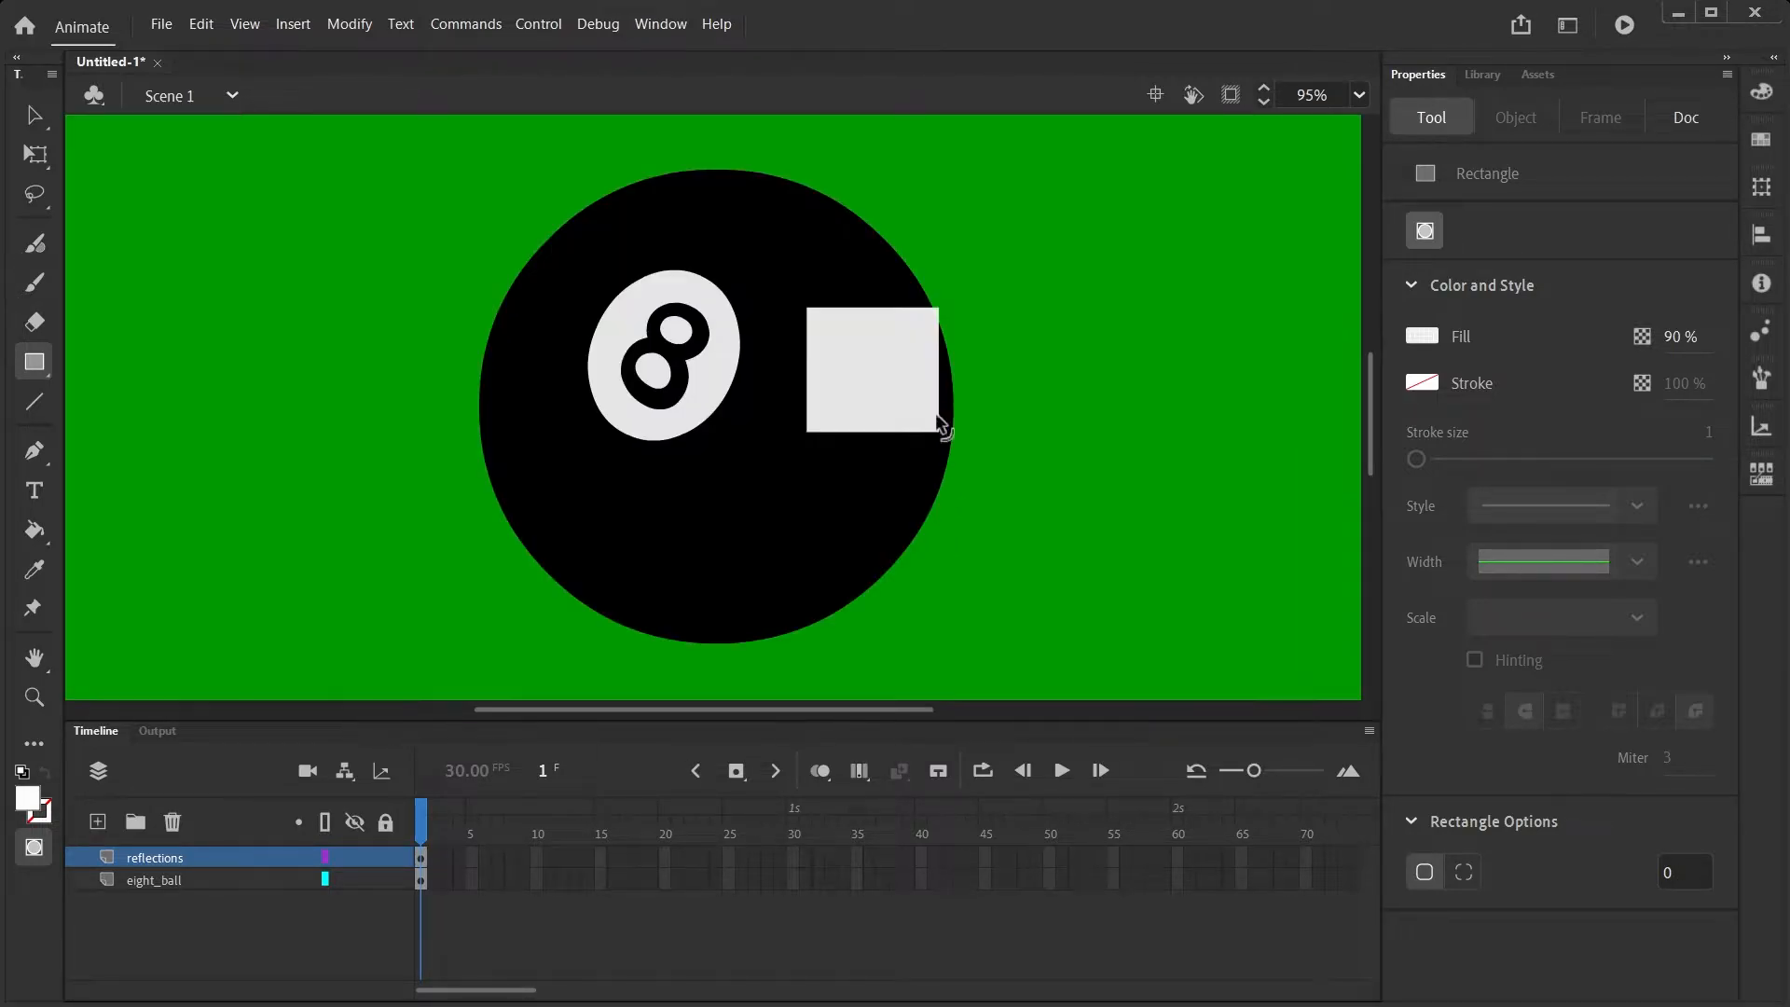
key("v")
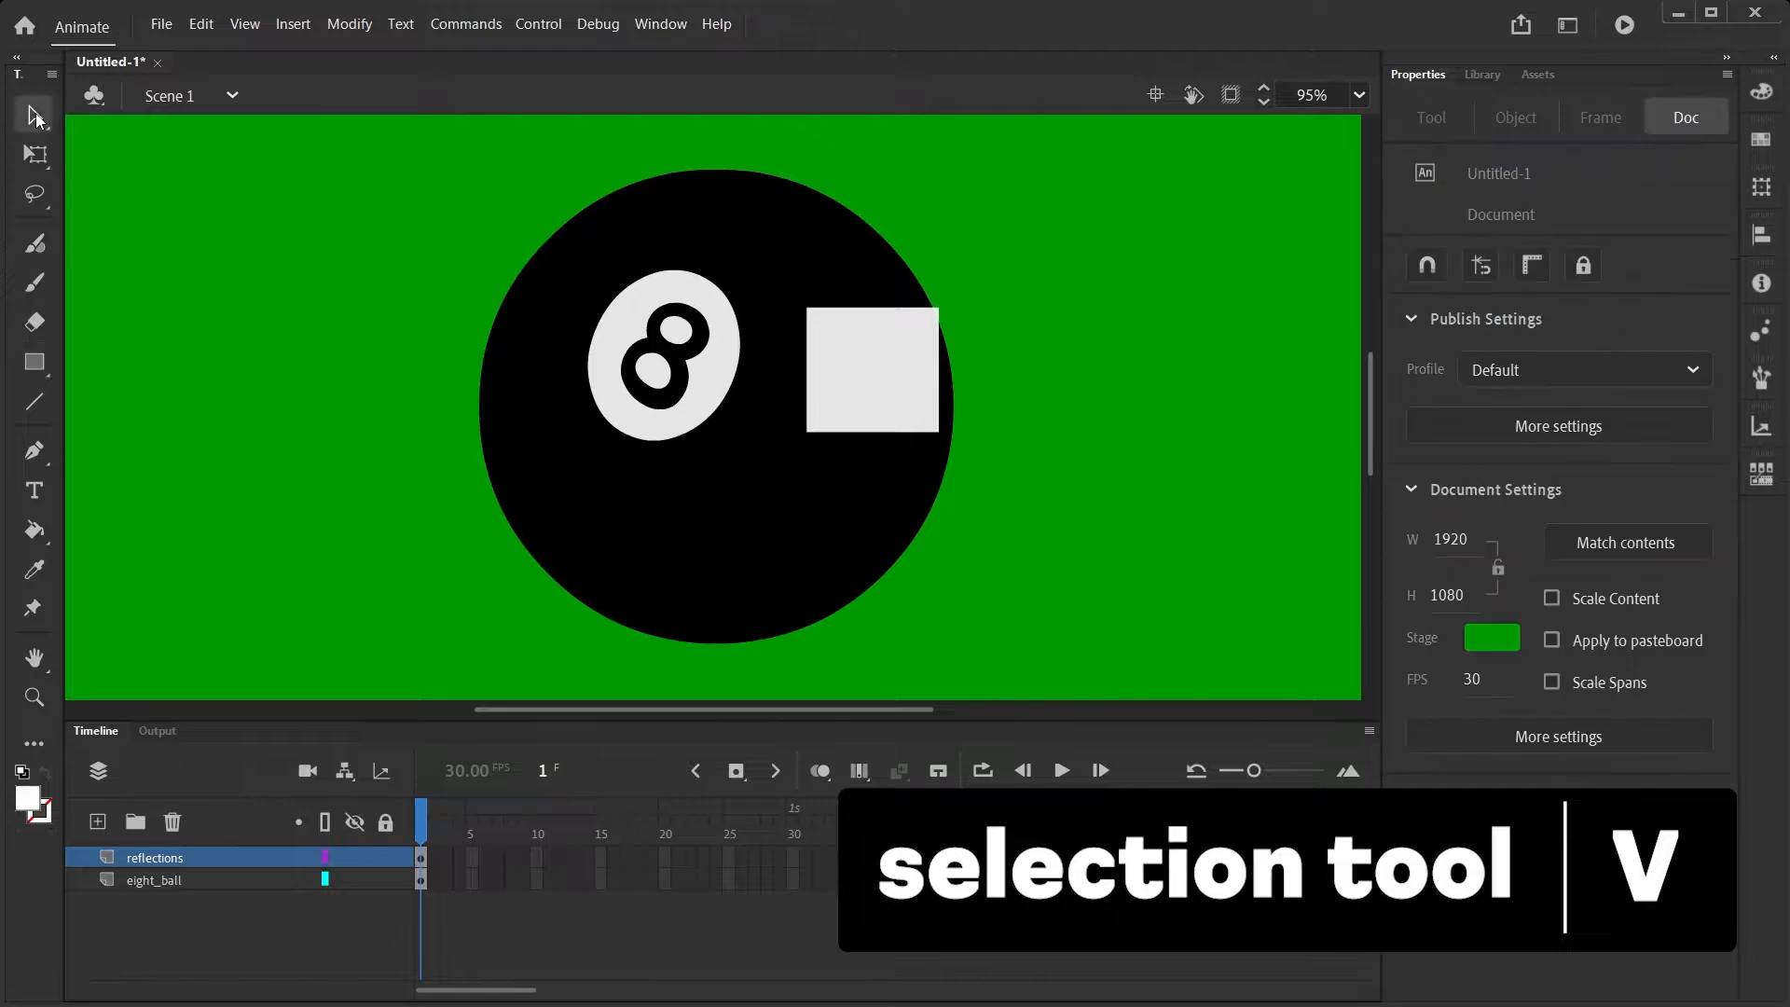
left_click(872, 340)
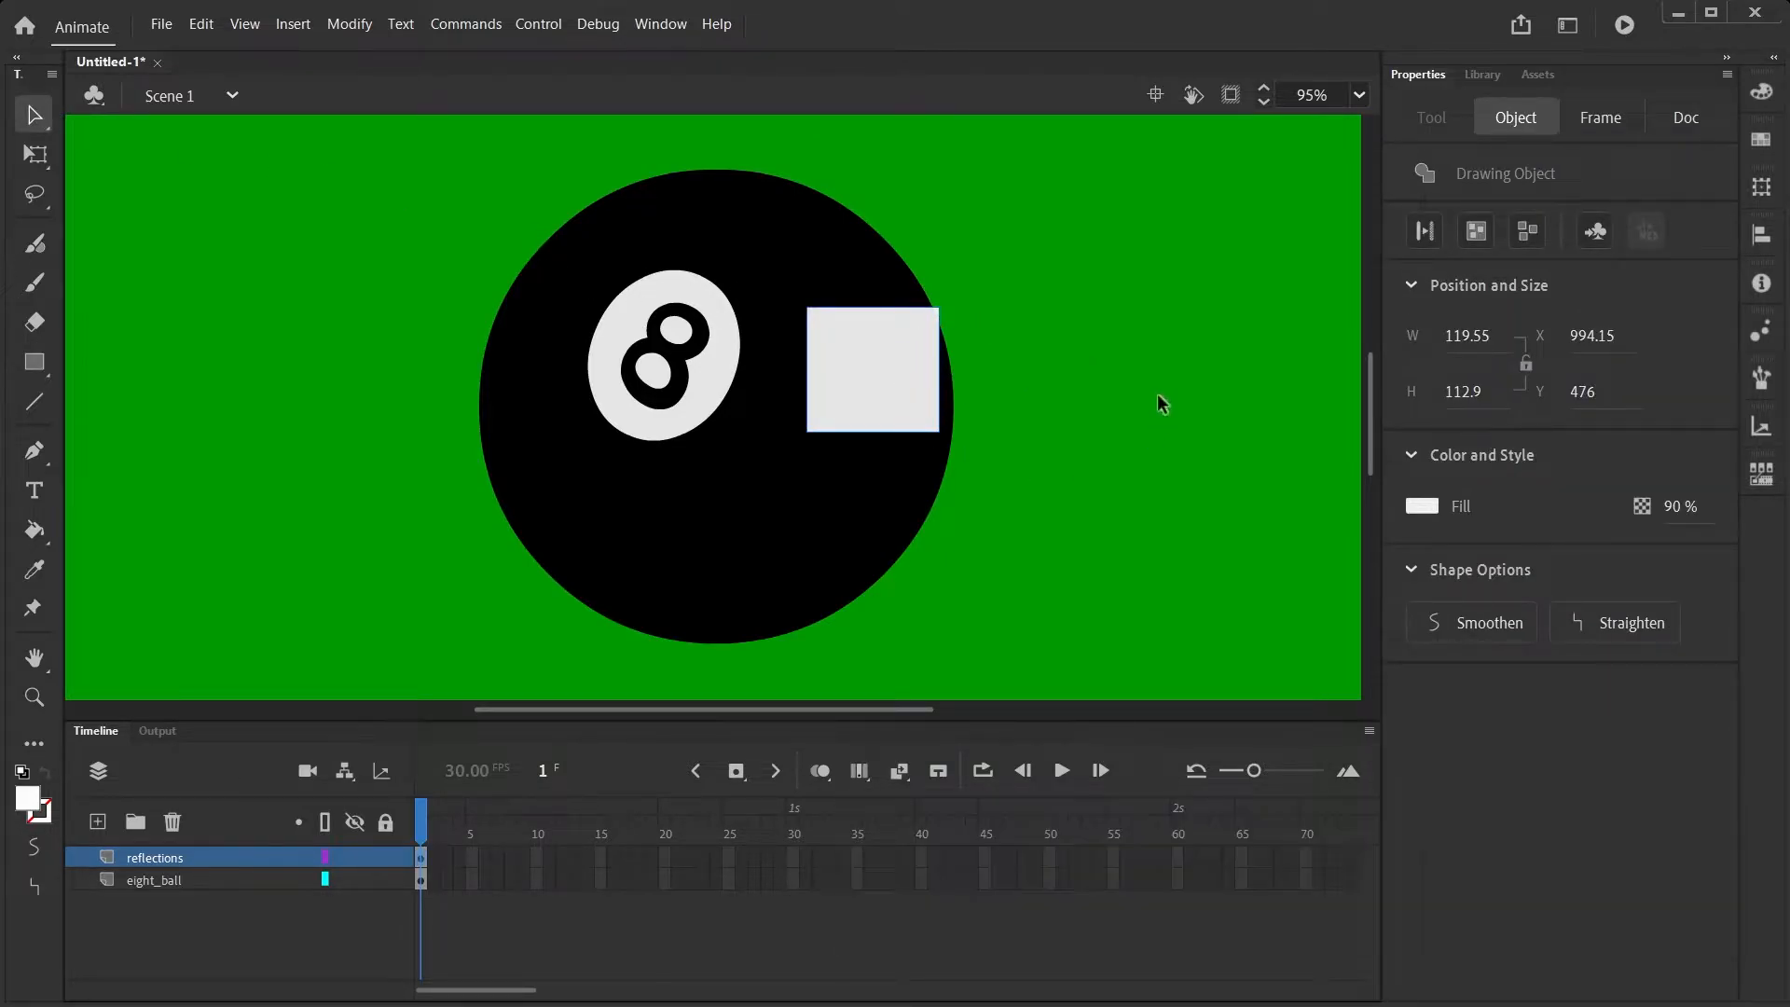
left_click(1116, 367)
Shift the rectangle's upper-right, lower-right and lower-left corners to form a slanted quadrilateral that leans with the ball's edge
left_click_drag(941, 312, 920, 306)
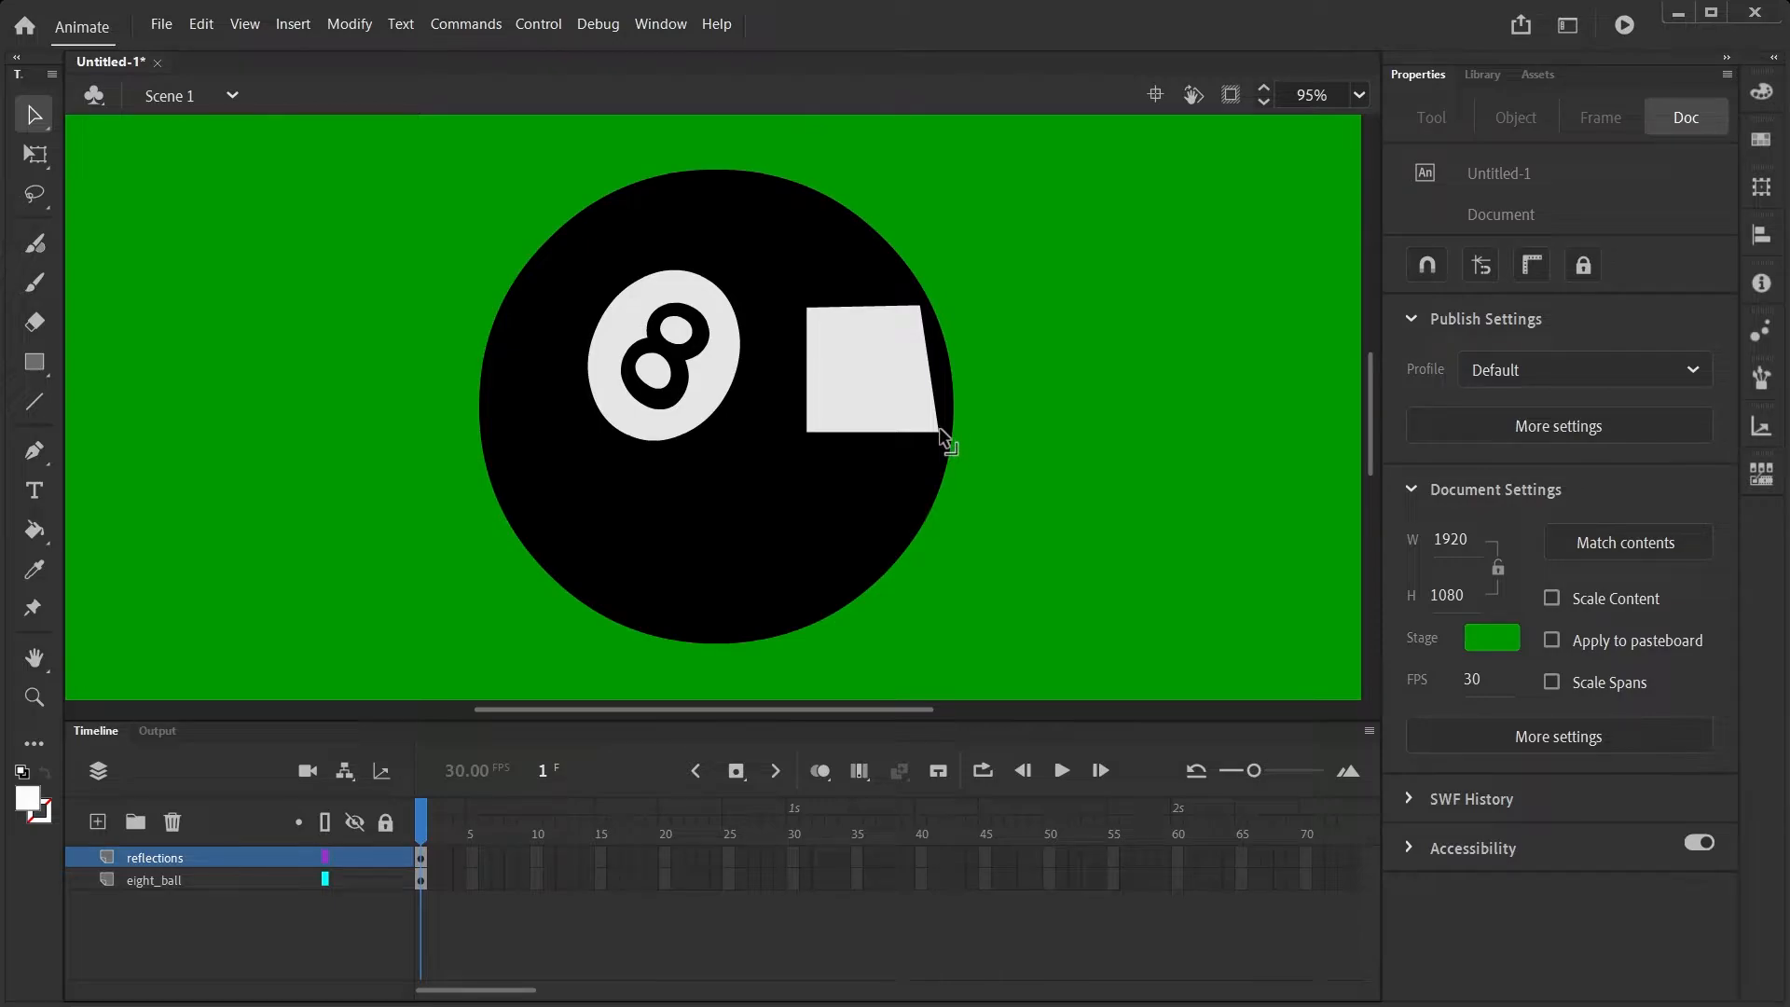
left_click_drag(940, 429, 945, 416)
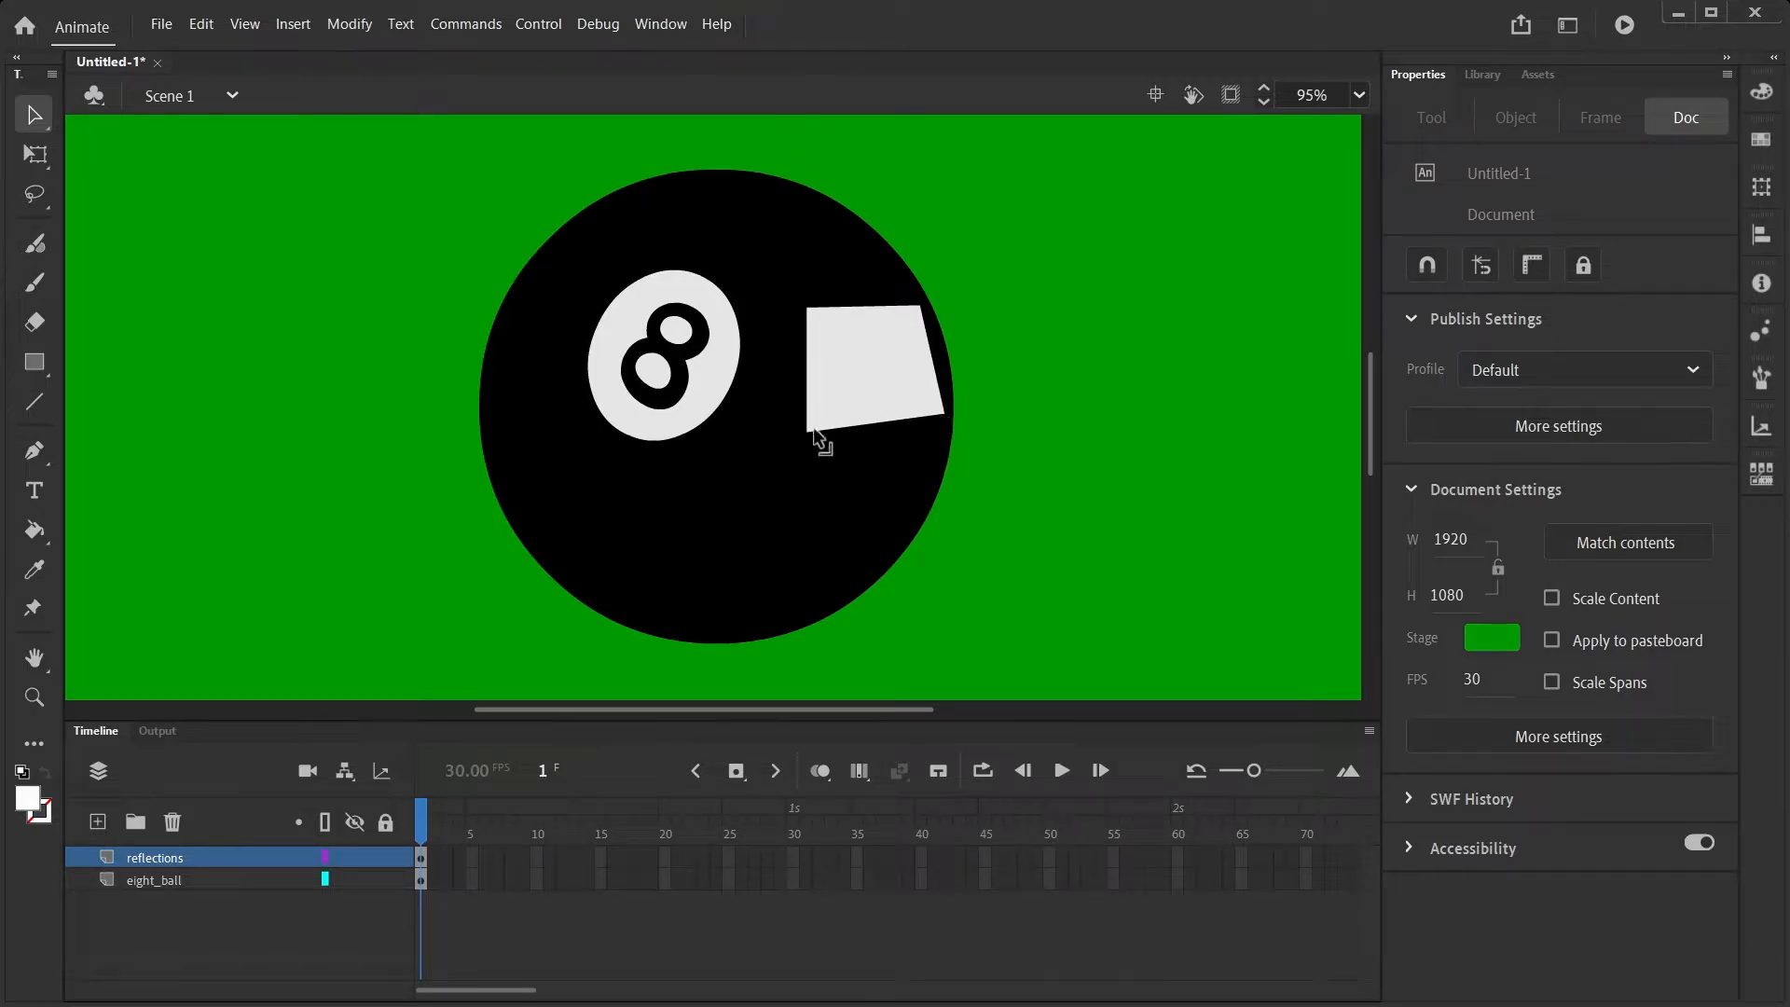
left_click_drag(814, 430, 835, 428)
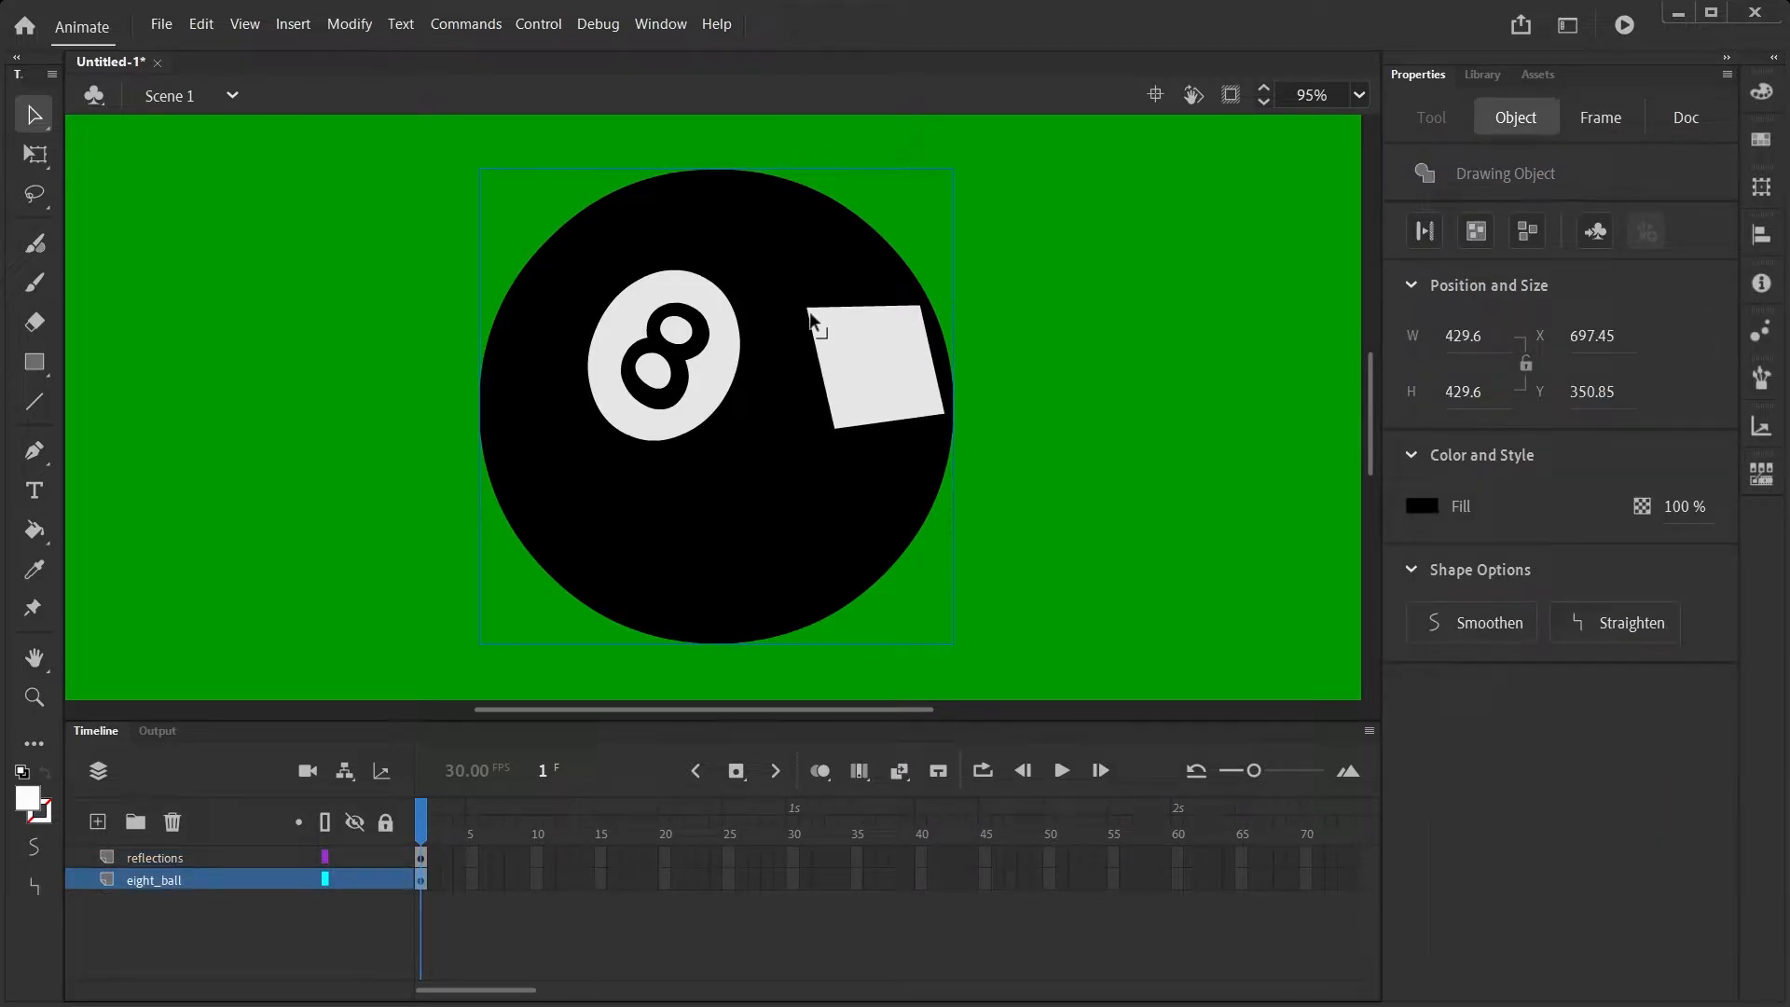
Bend the quadrilateral's sides into curves and raise its upper-right corner so it becomes a rounded reflection
left_click_drag(826, 341, 870, 307)
left_click_drag(933, 358, 944, 358)
left_click_drag(910, 427, 901, 427)
left_click_drag(920, 306, 911, 284)
left_click_drag(832, 377, 823, 324)
left_click_drag(866, 306, 864, 300)
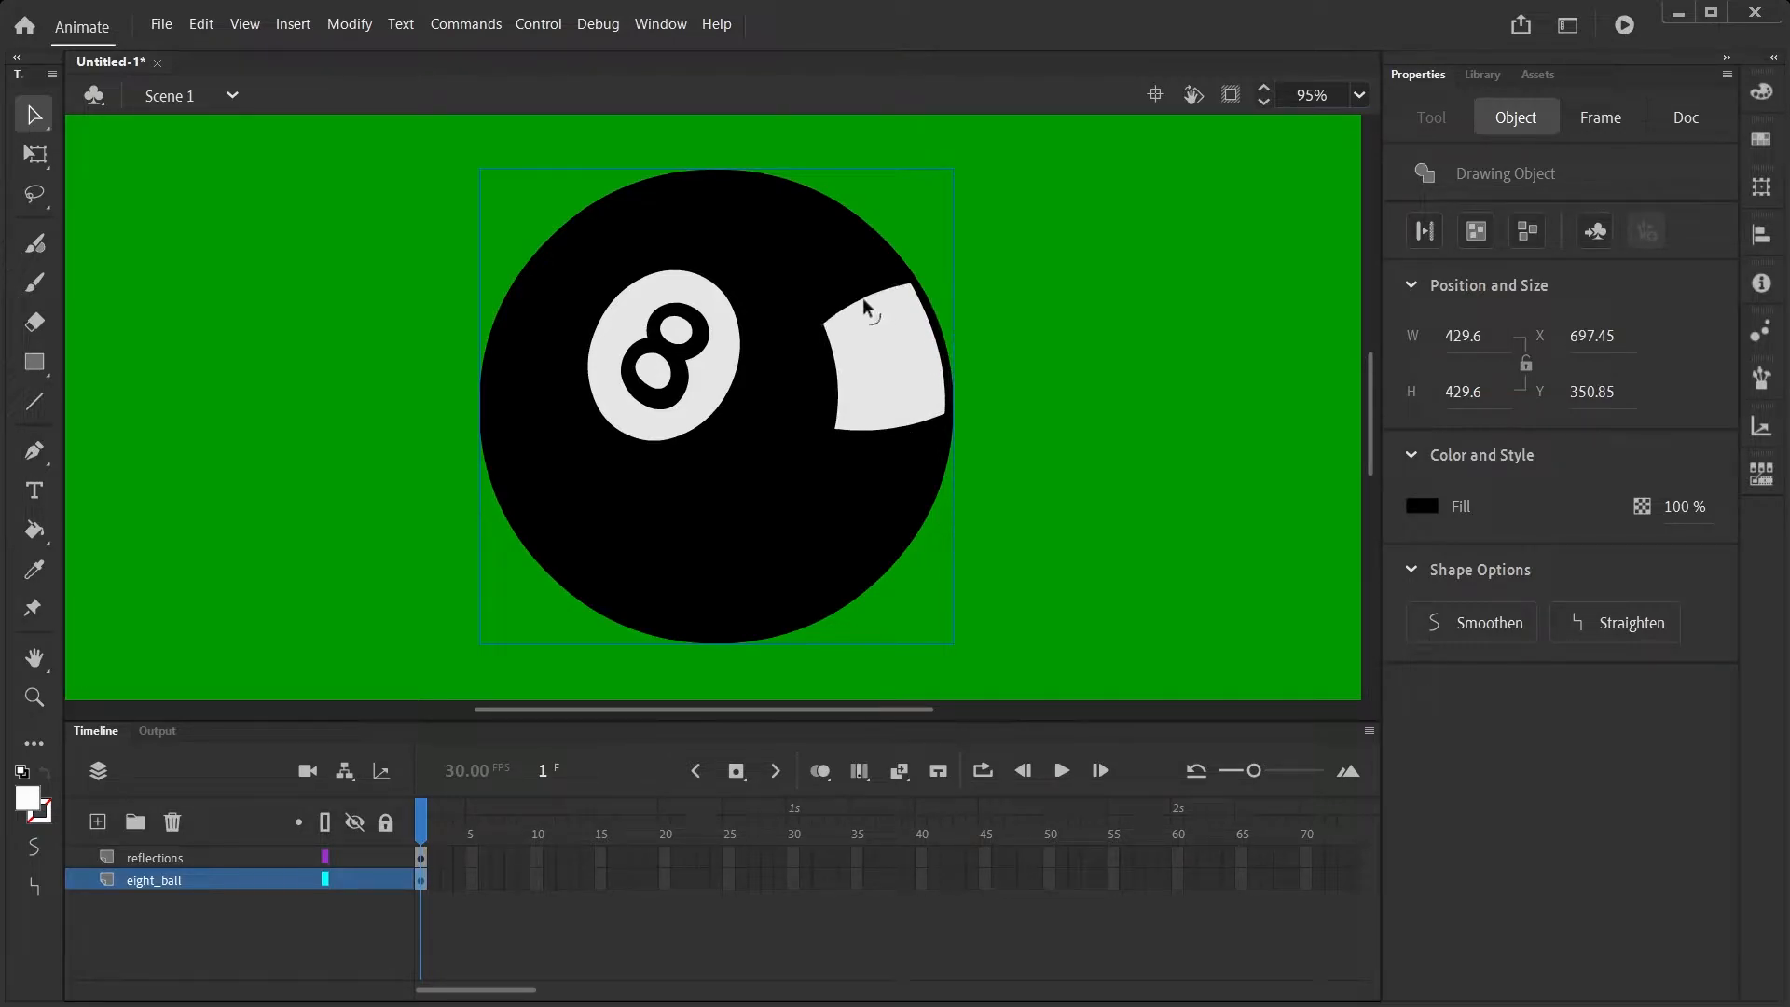
Fine-tune the right reflection's inner curve, outer corners and outer edge so it closely follows the ball's outline
left_click_drag(837, 381, 834, 379)
left_click_drag(945, 413, 949, 414)
left_click_drag(911, 284, 914, 283)
left_click_drag(933, 326, 935, 323)
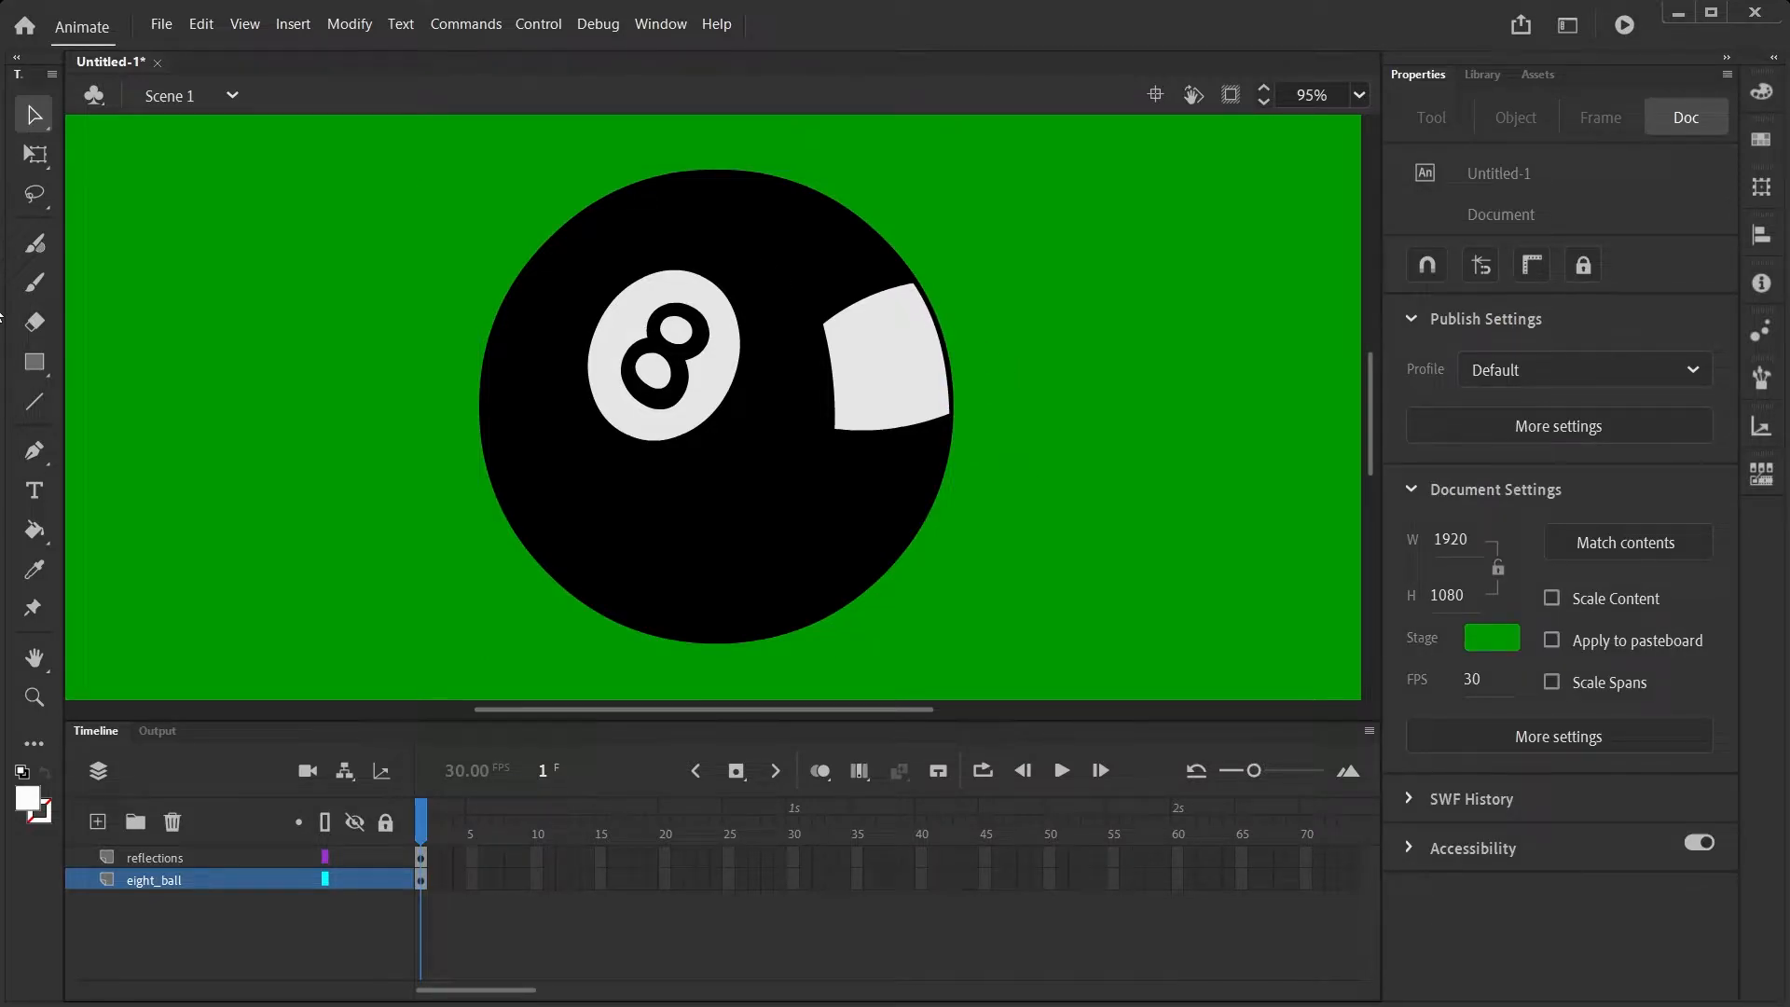
Draw a tall, narrow white rectangle over the upper-left edge of the ball
left_click(34, 362)
left_click_drag(477, 196, 552, 421)
left_click(19, 119)
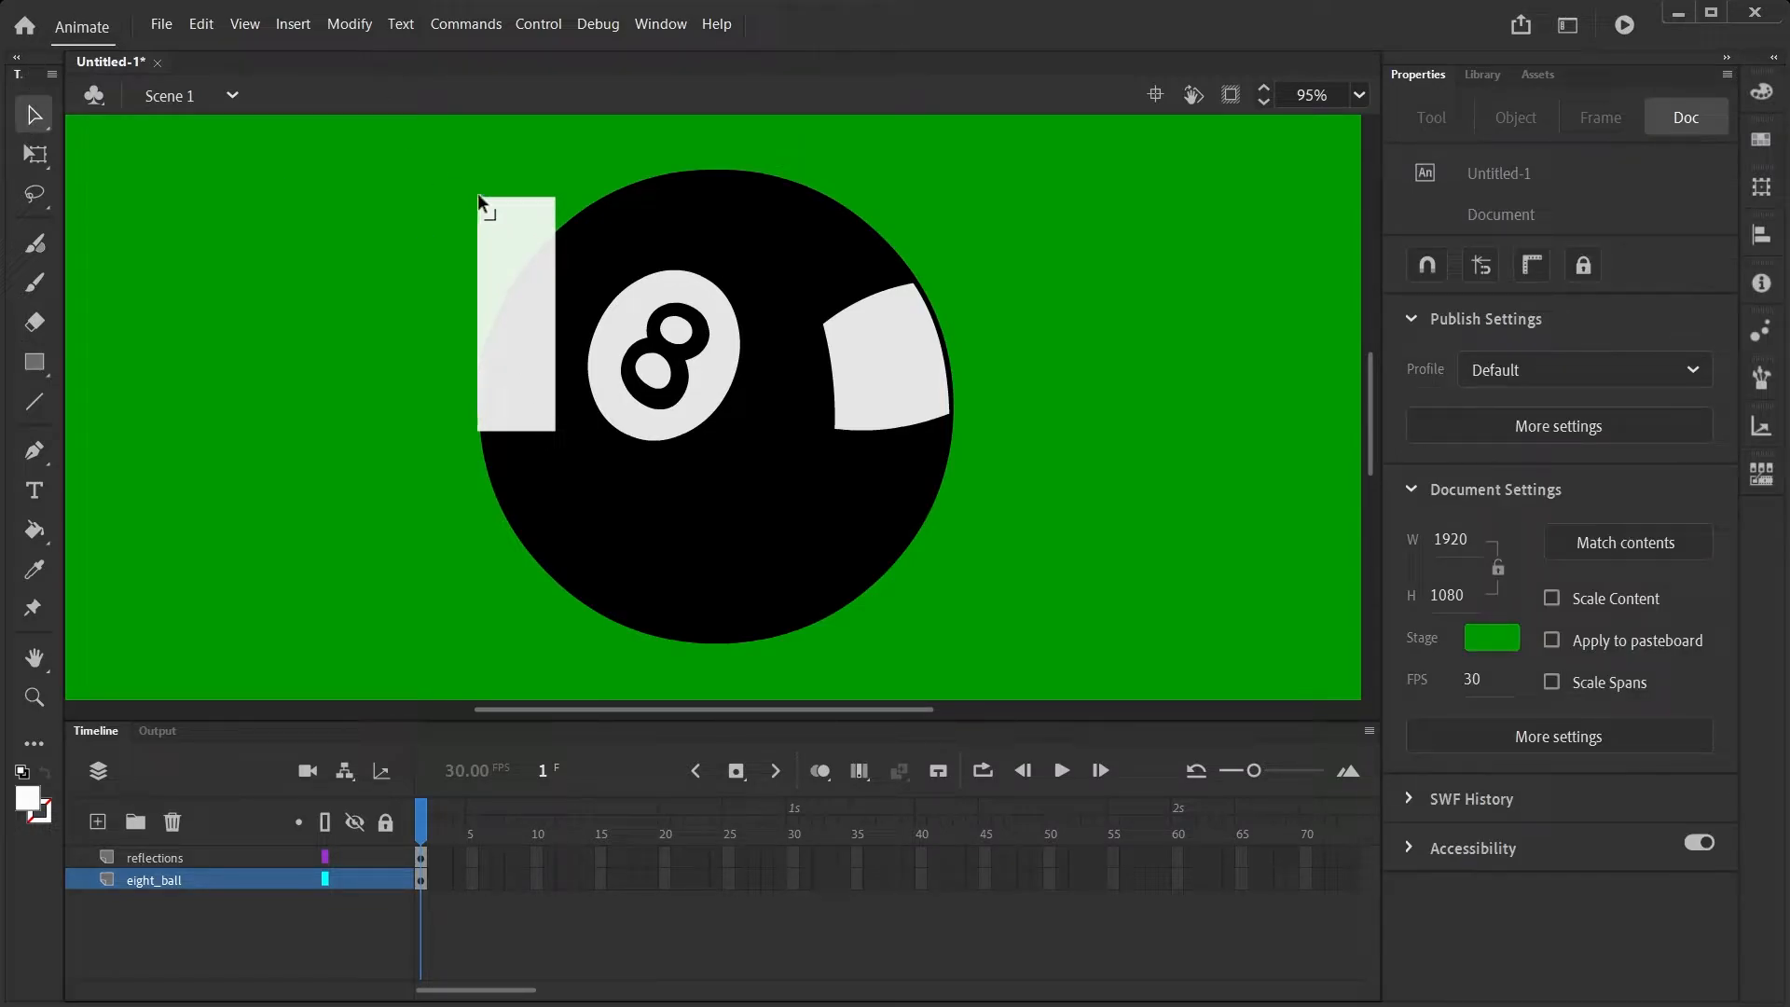
Reshape the tall rectangle into a curved reflection with a pointed upper tip that follows the ball's left edge
left_click_drag(477, 196, 576, 173)
left_click_drag(548, 280, 587, 218)
left_click(565, 198)
left_click_drag(532, 318, 509, 304)
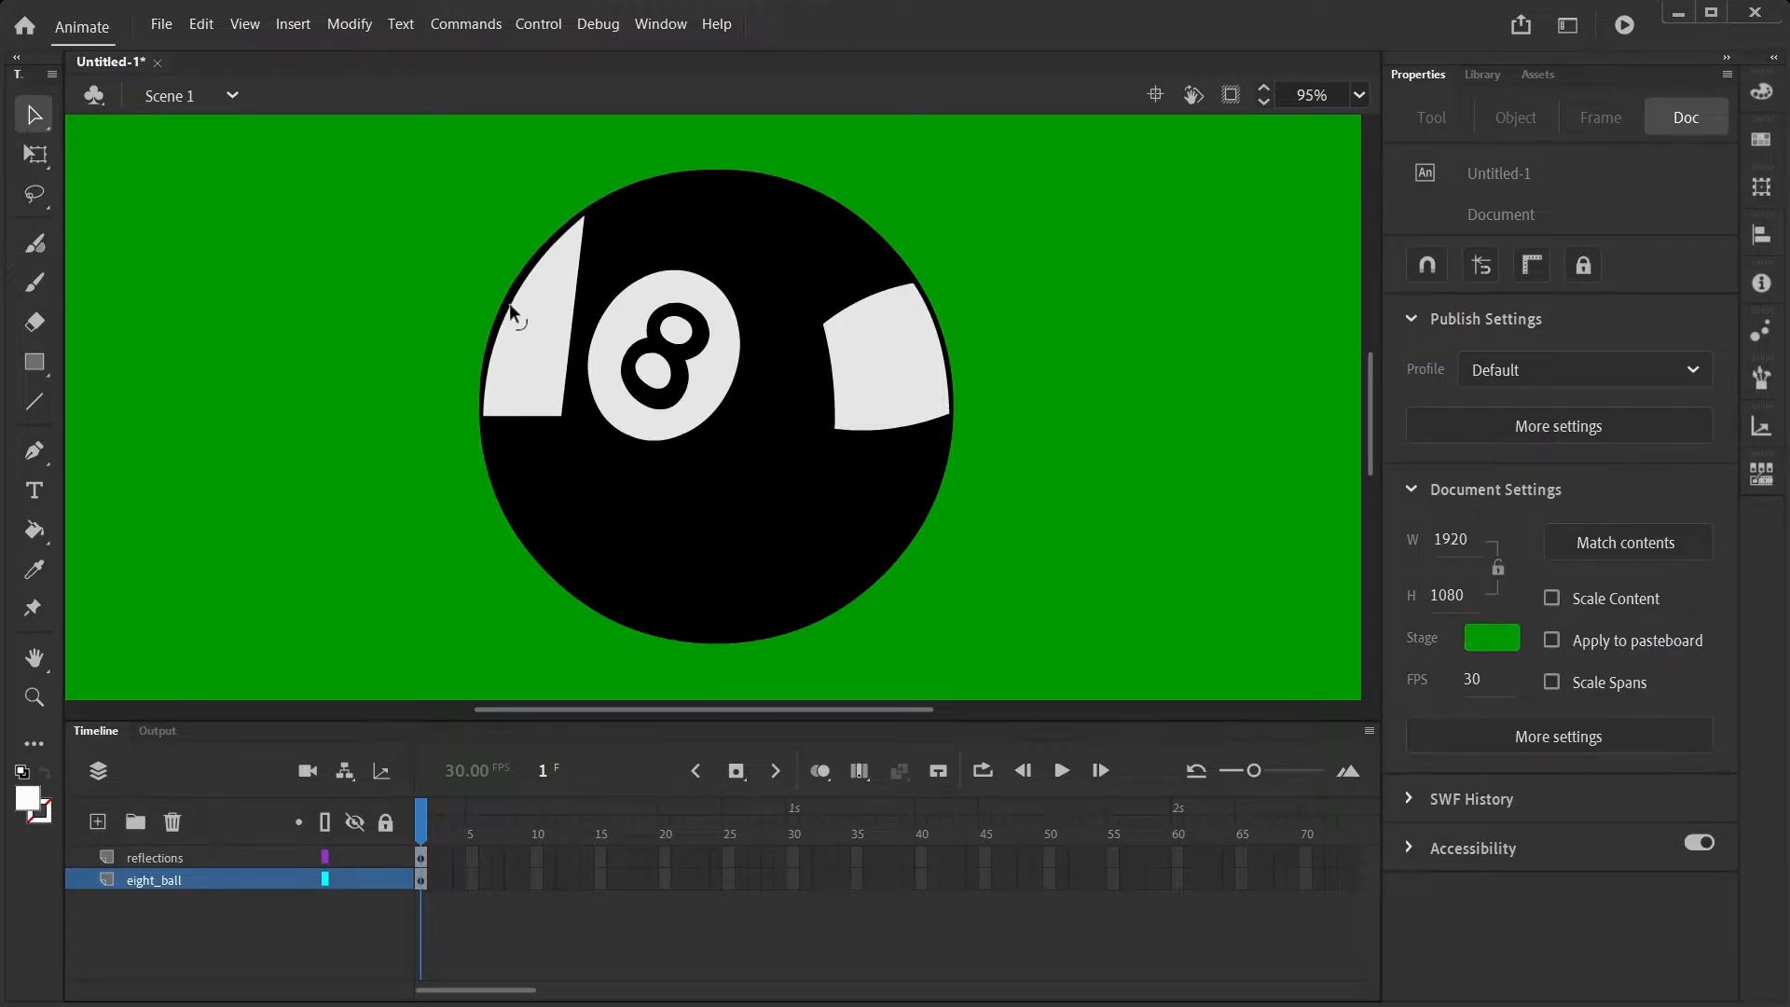
left_click_drag(518, 416, 520, 422)
left_click_drag(569, 343, 548, 352)
left_click_drag(561, 417, 560, 430)
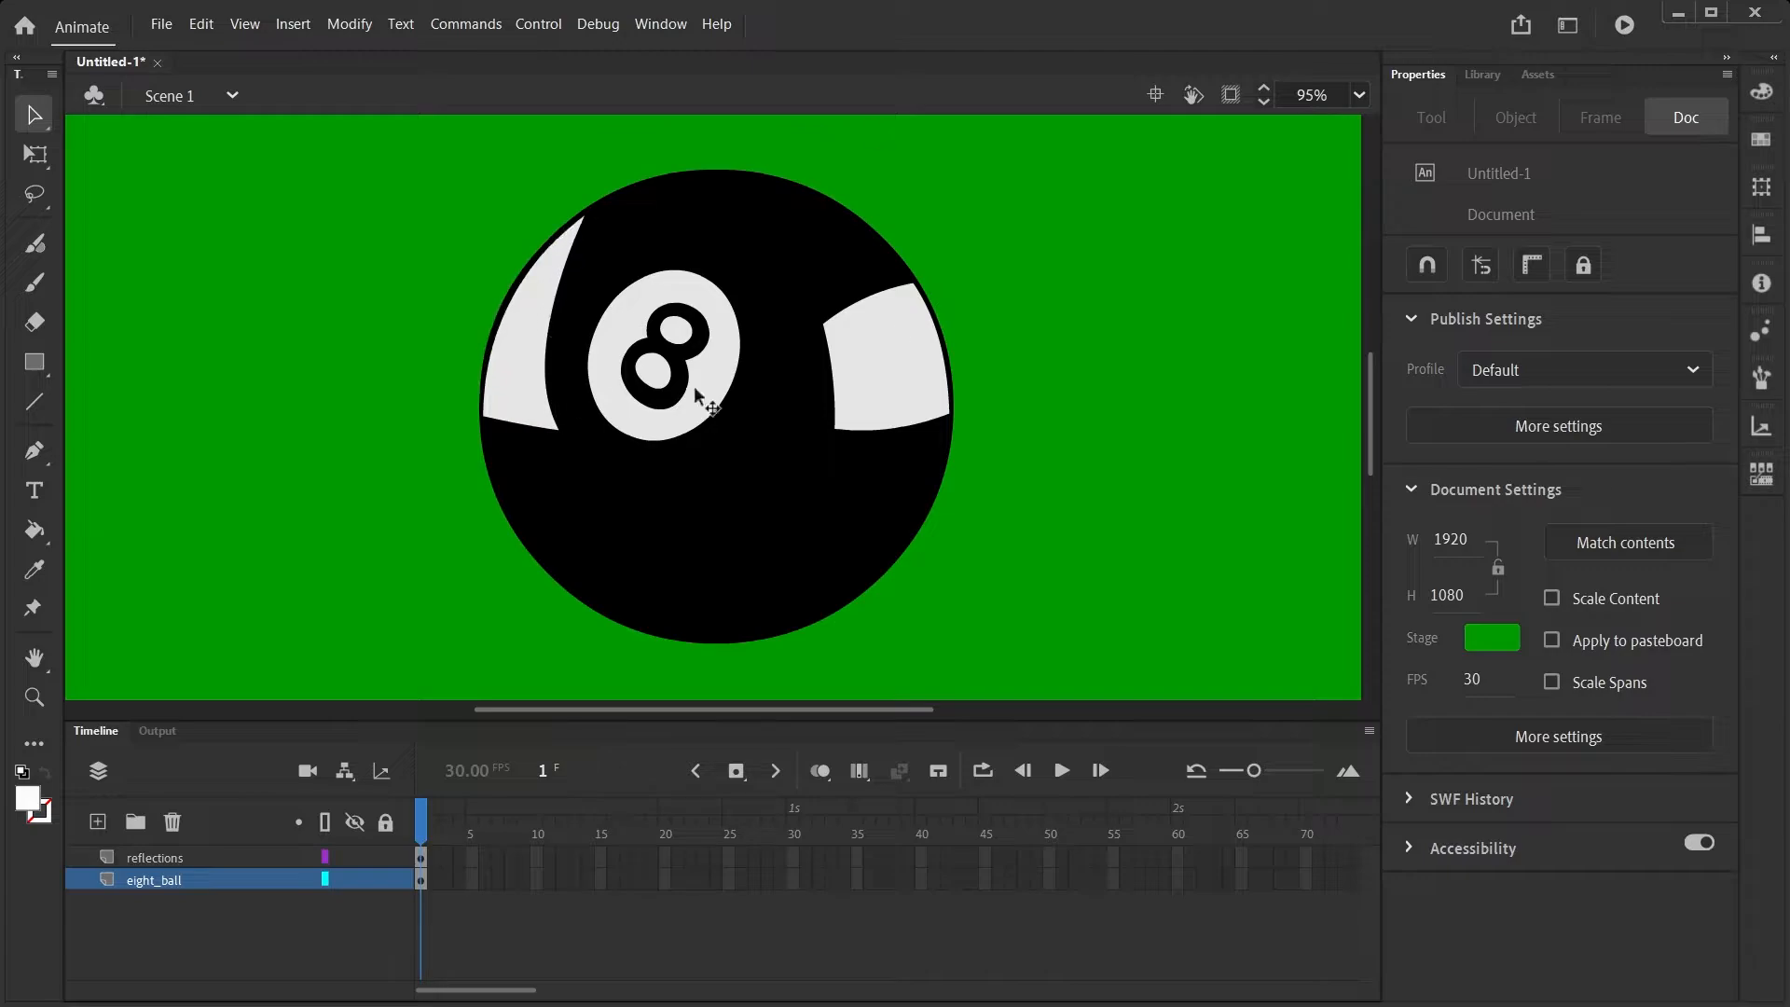
Nudge the 8 slightly up and left inside the oval, and extend the left reflection's upper tip along the ball's edge
left_click_drag(690, 383, 687, 380)
left_click(913, 250)
left_click_drag(586, 218, 593, 208)
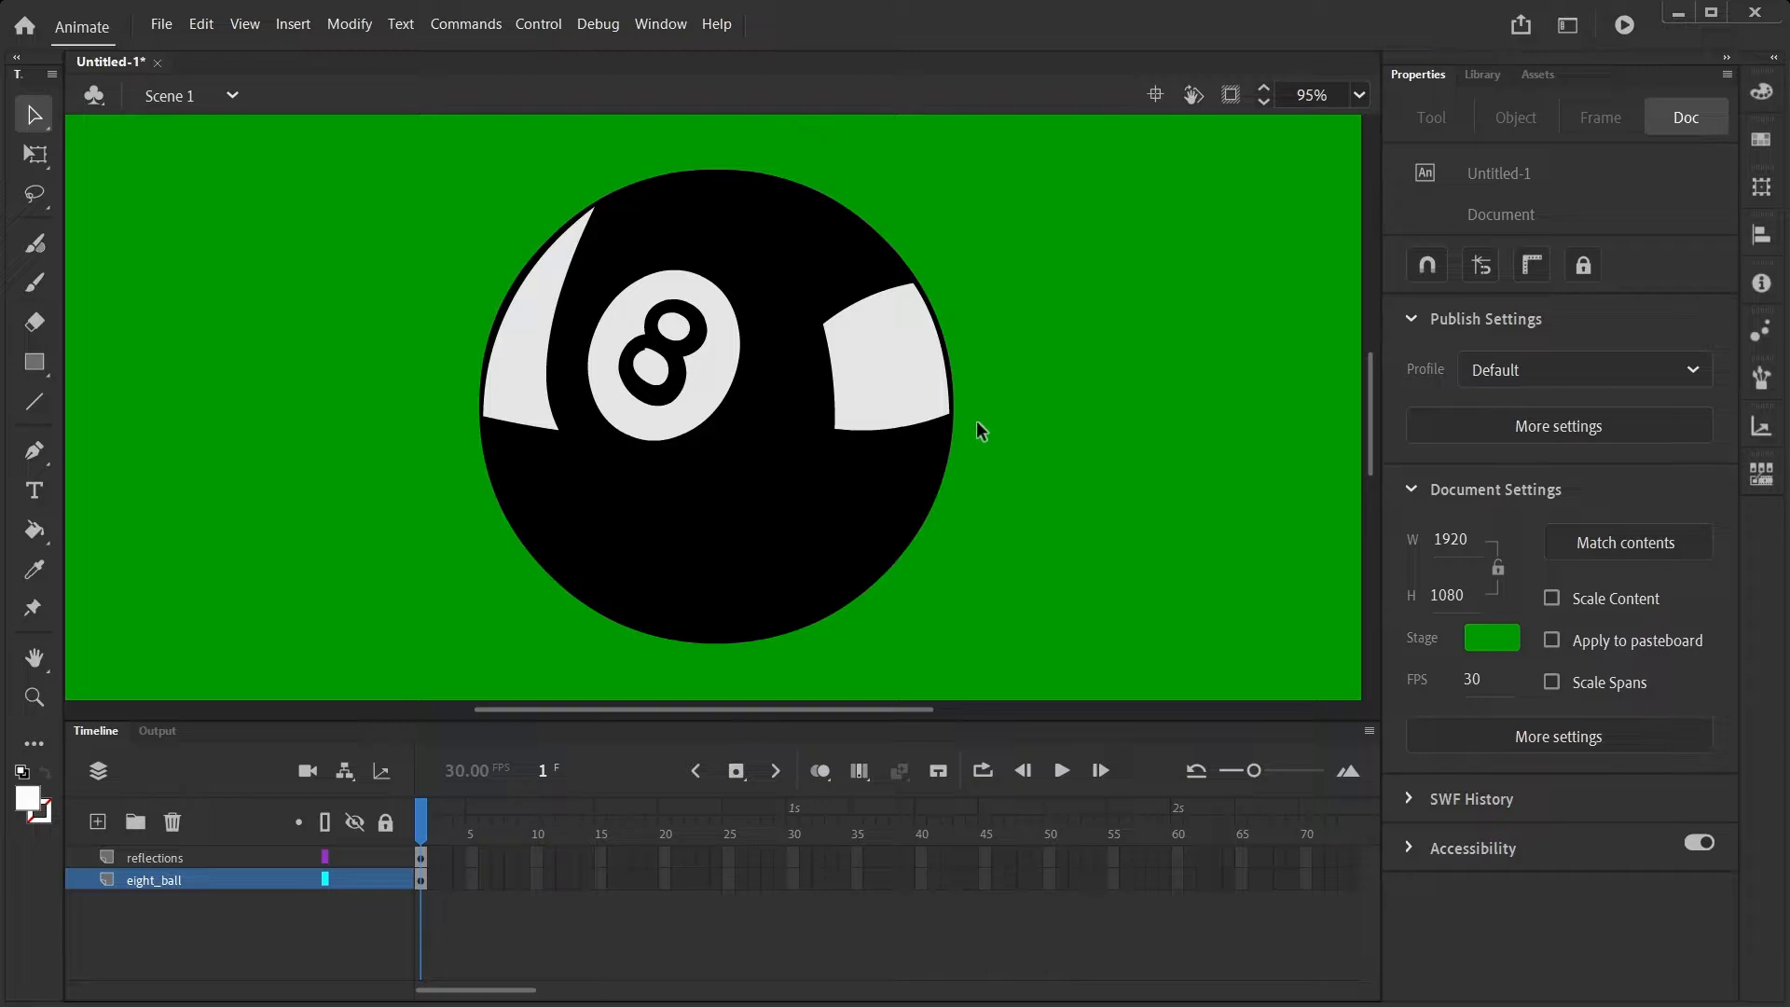
Change the right reflection's fill from a solid color to a linear gradient
left_click(930, 384)
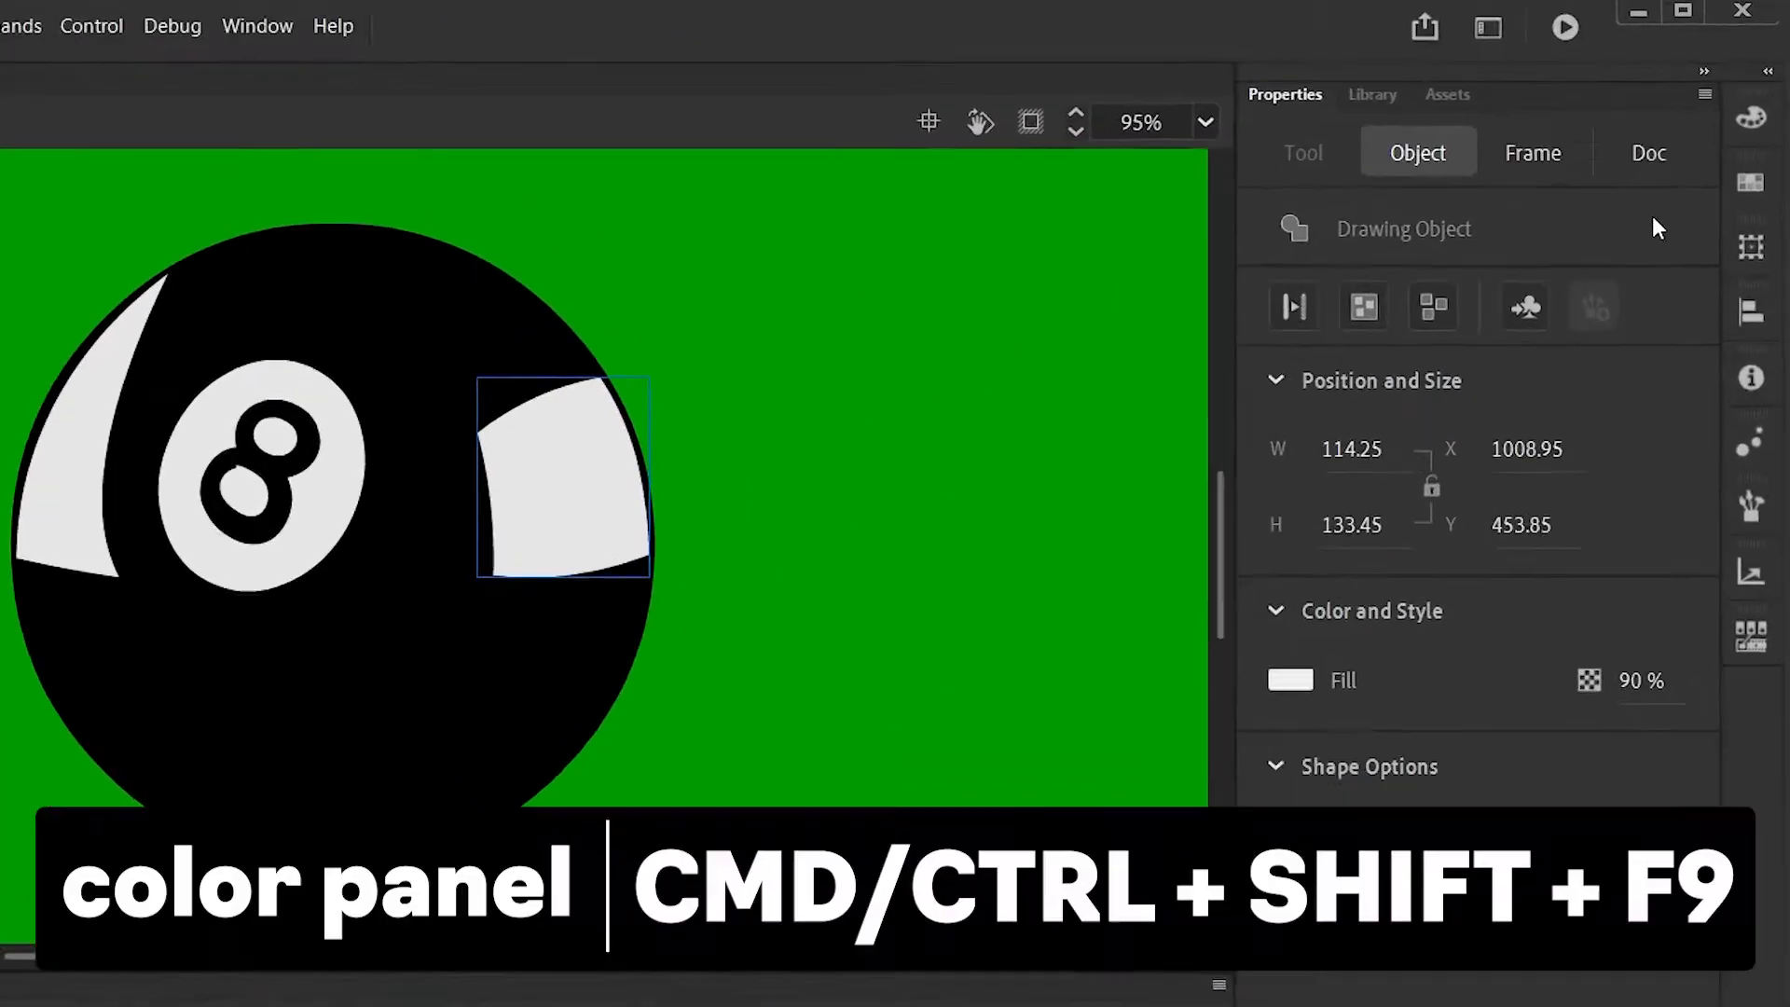
left_click(1761, 90)
left_click(1292, 164)
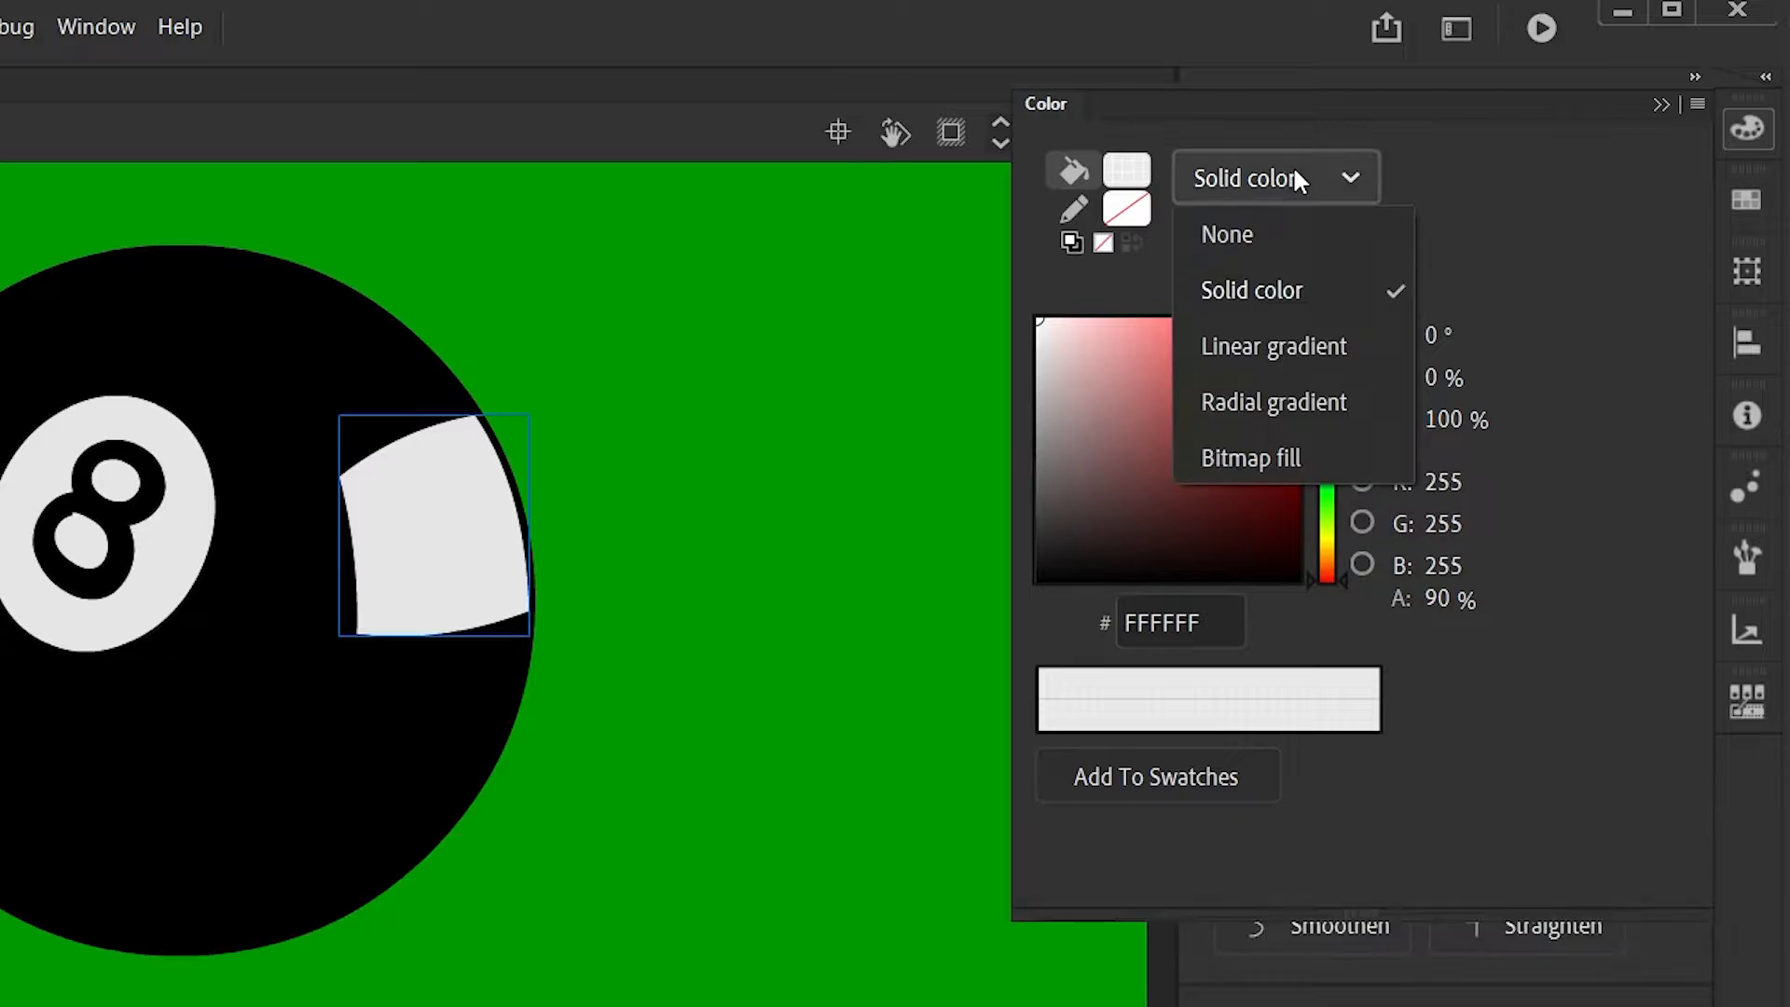
left_click(1256, 347)
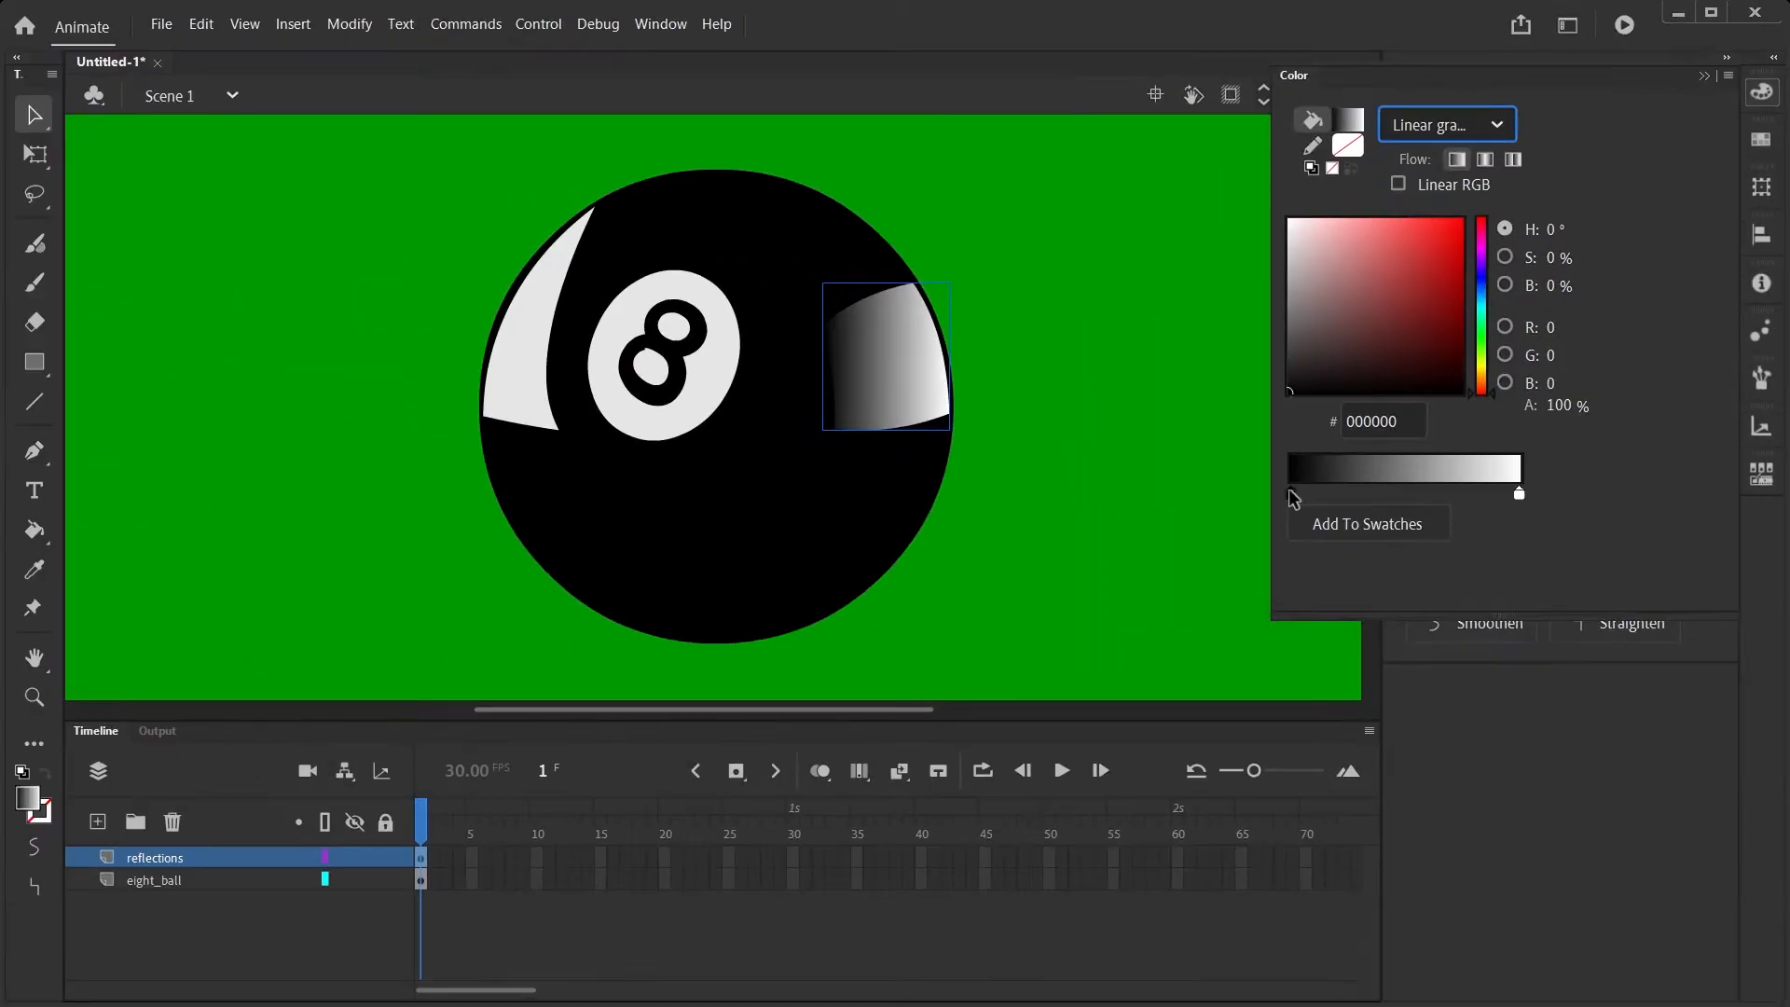
Set the gradient's black color stop to white FFFFFF with 0% alpha, then deselect the right reflection
left_click(1292, 495)
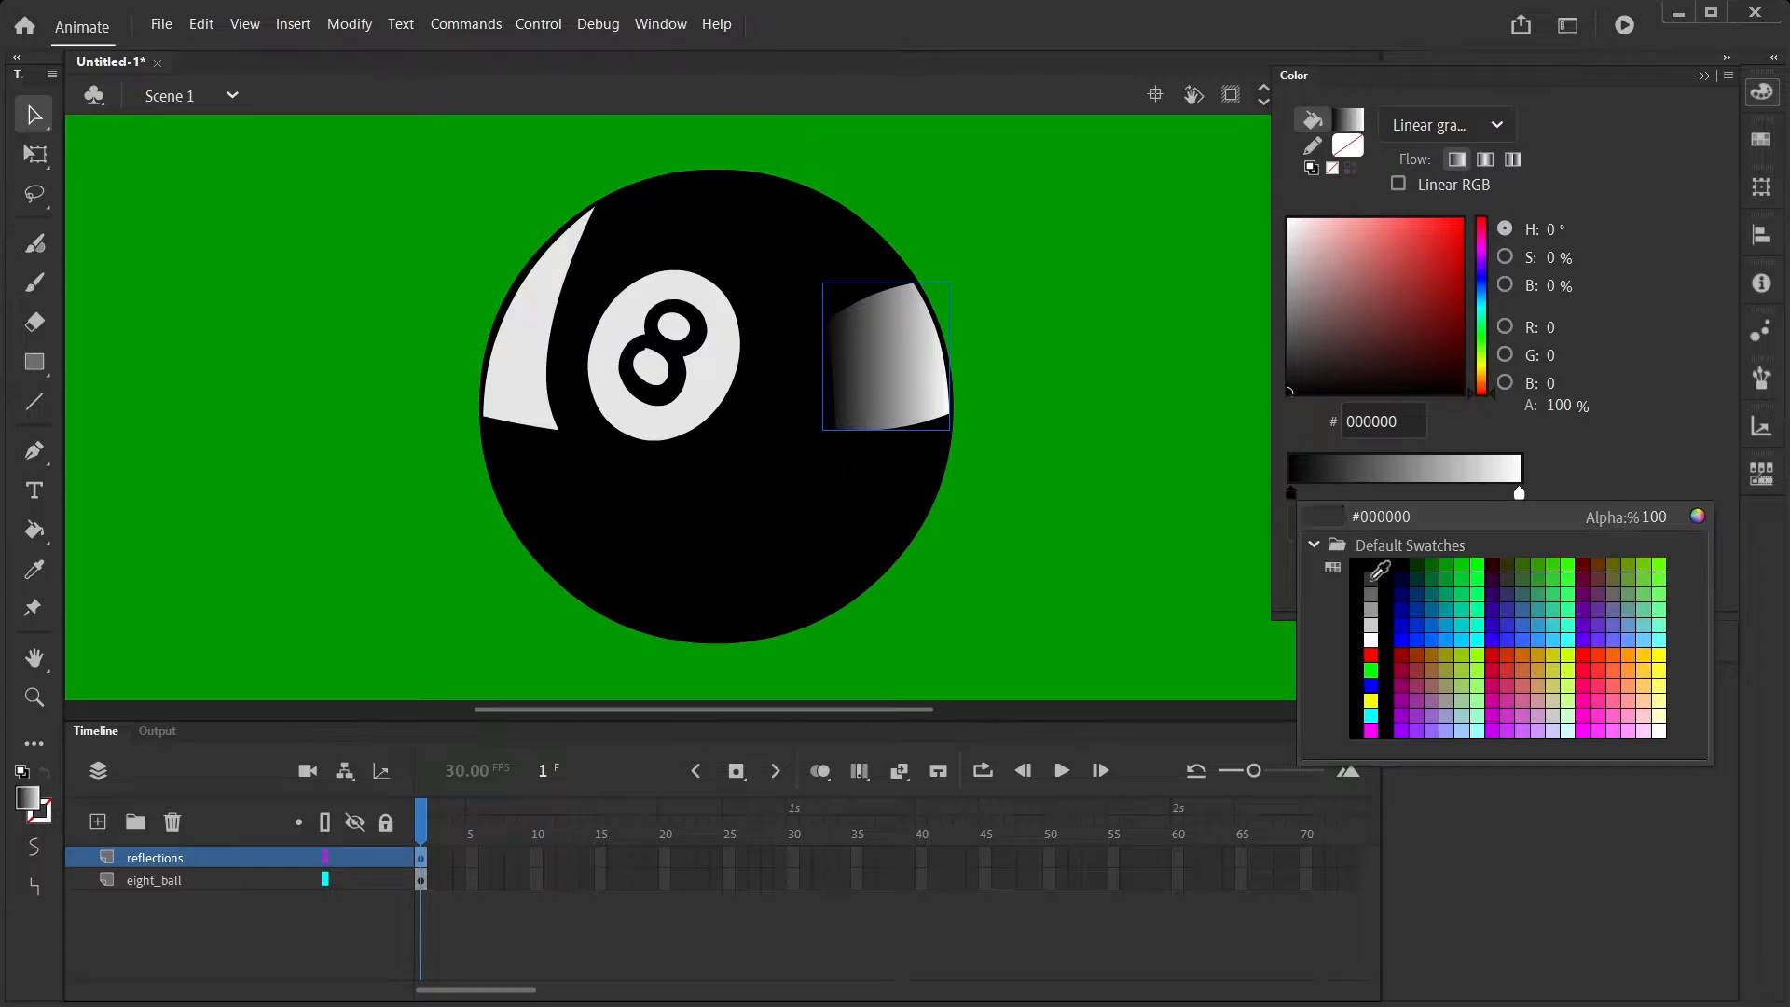
left_click(1371, 639)
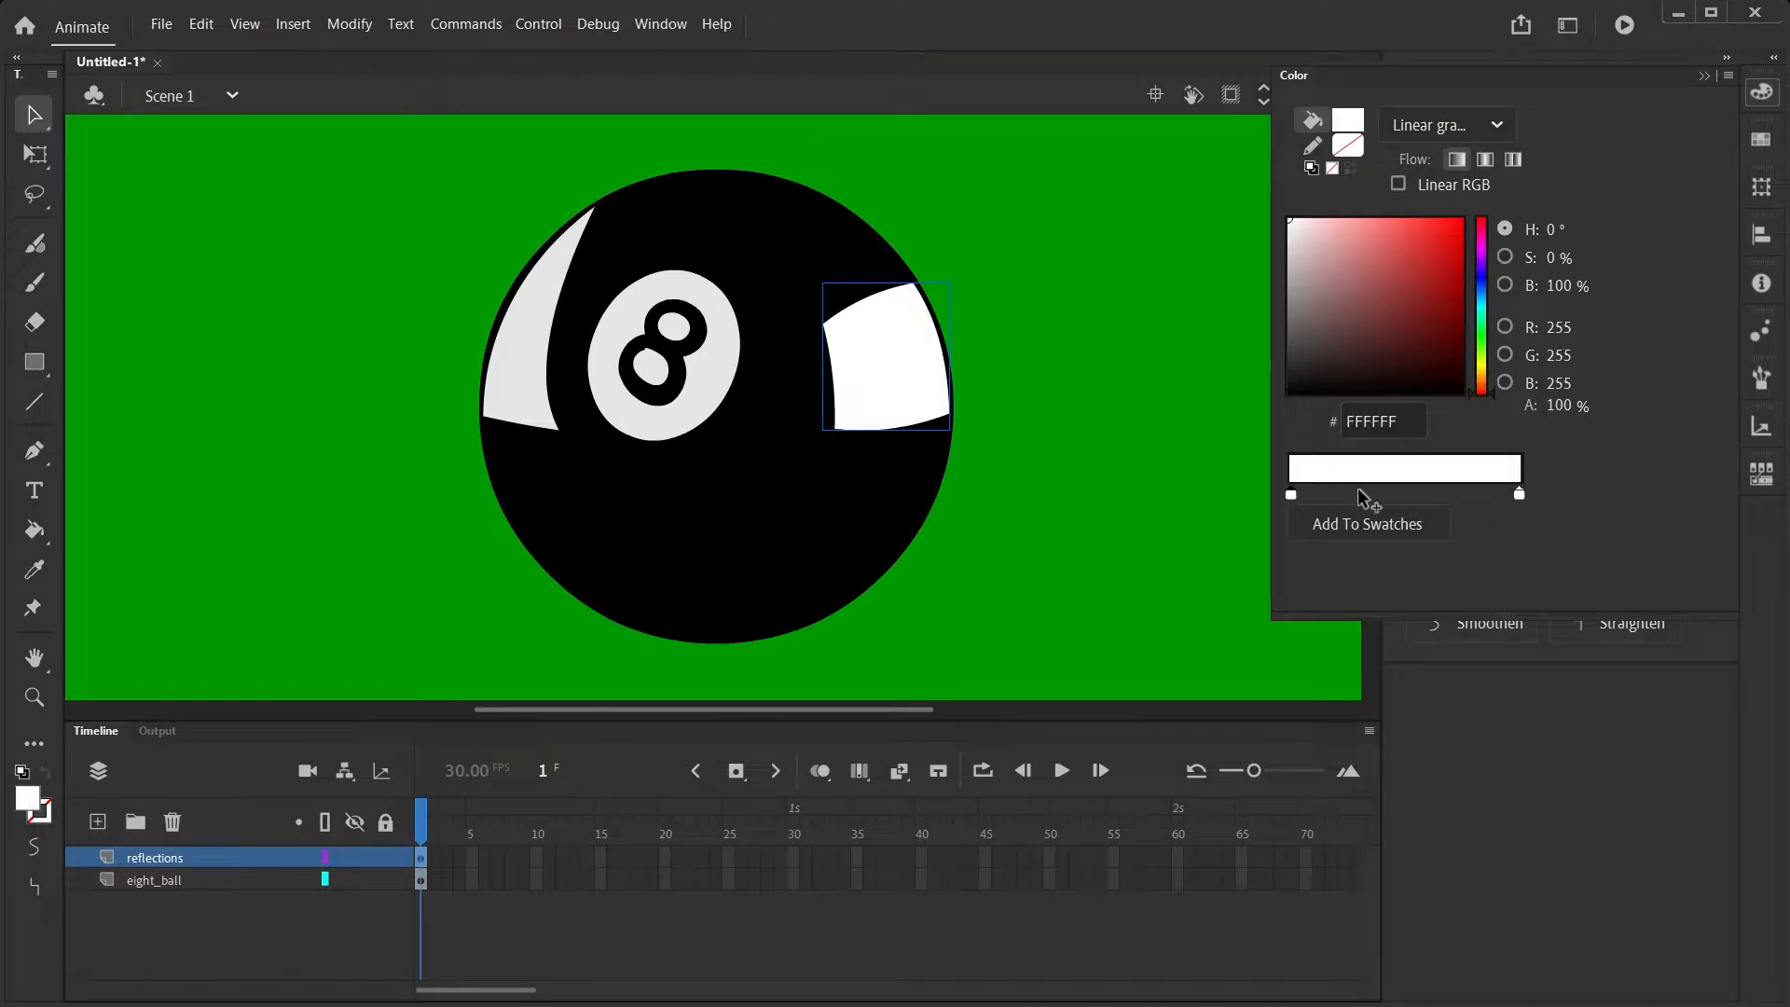
left_click_drag(1633, 402, 1322, 424)
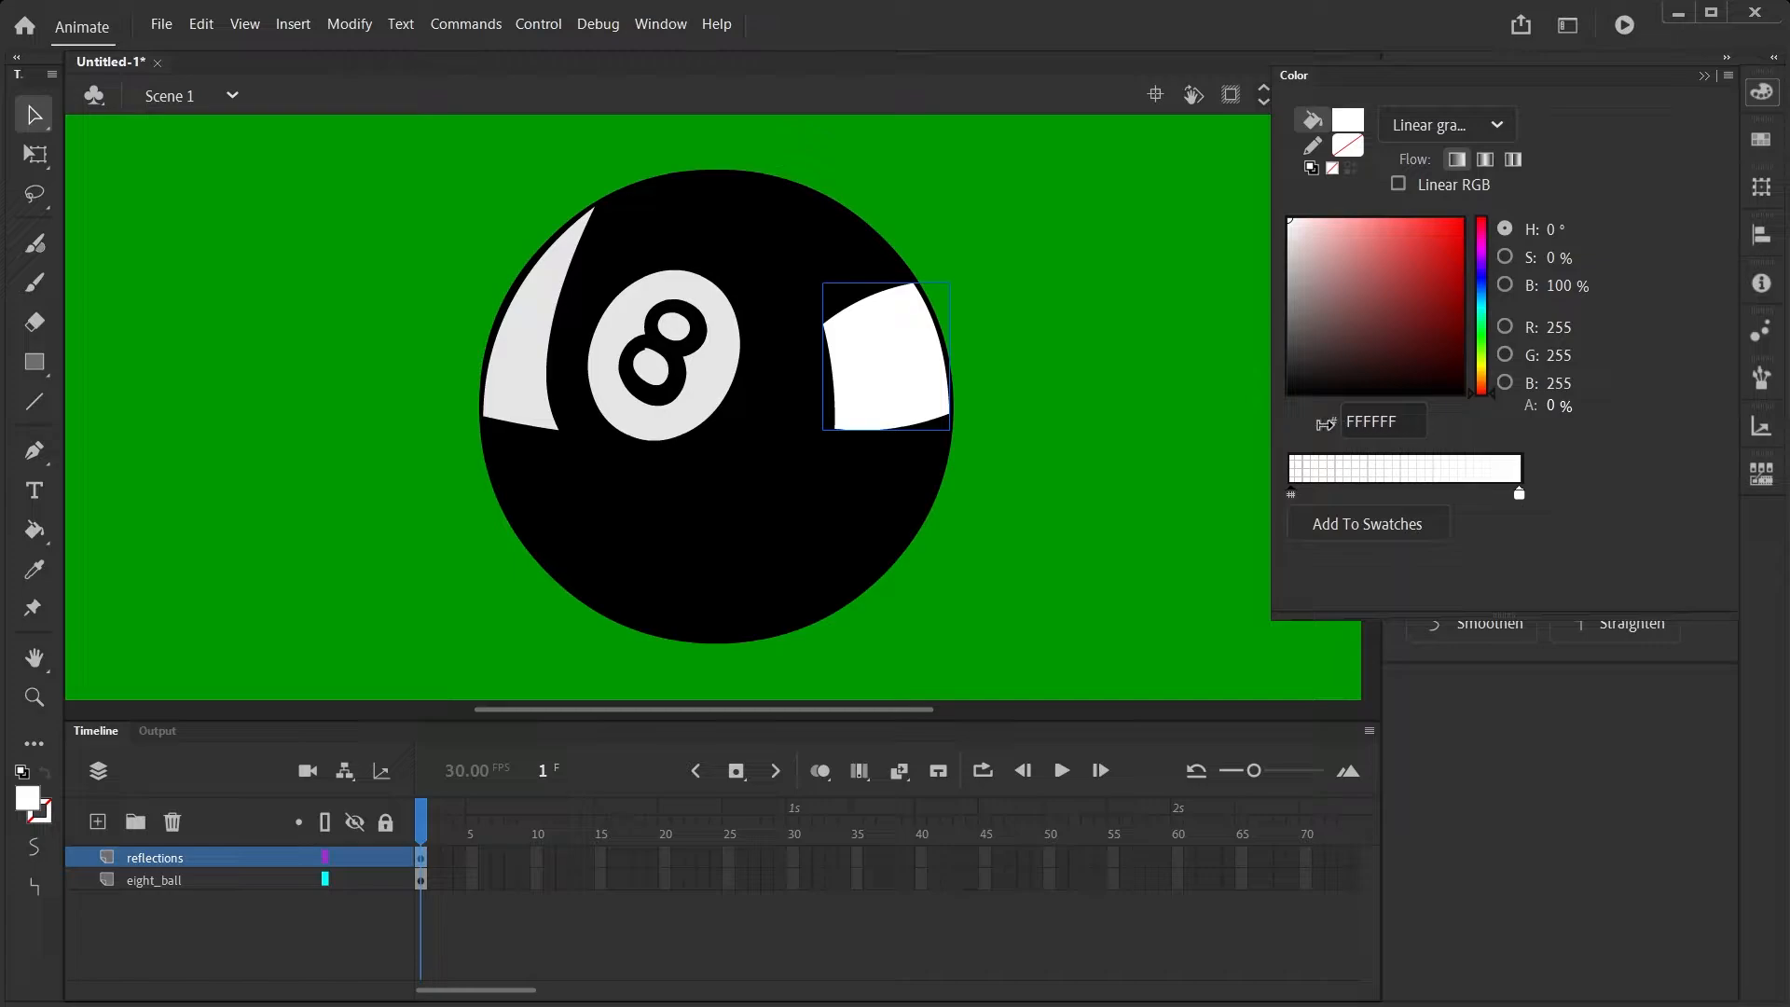
left_click(524, 349)
left_click(479, 270)
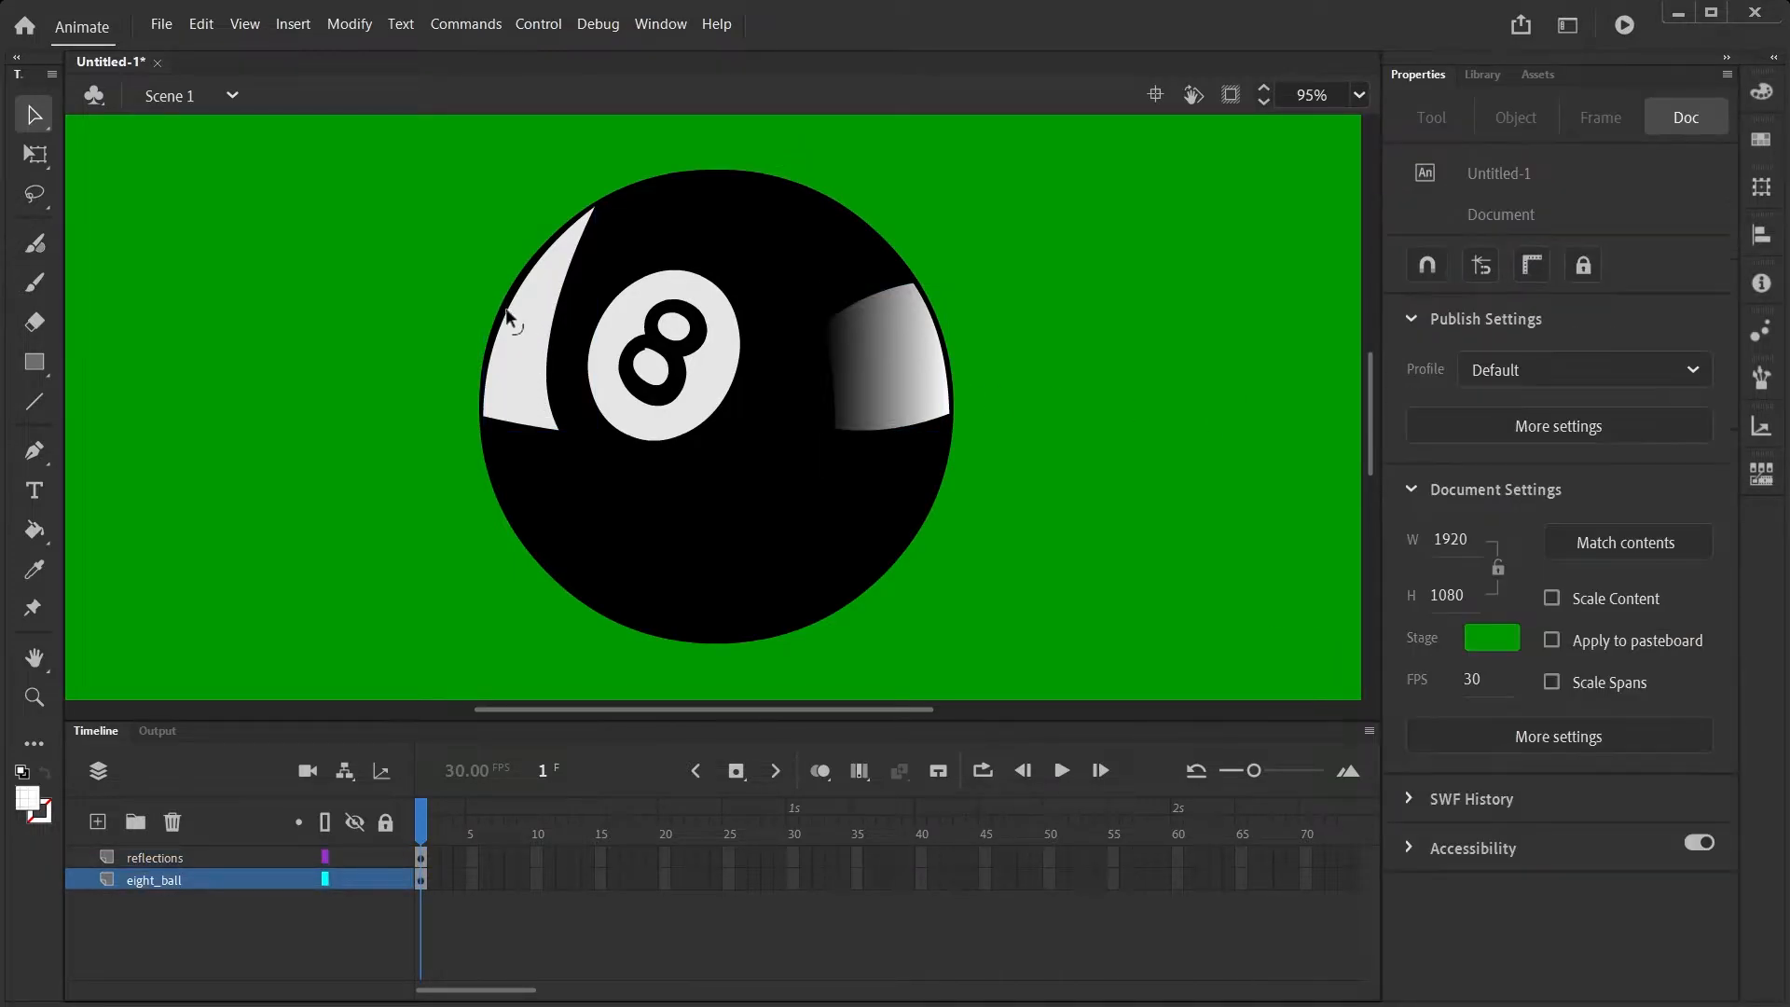
Apply the same white-to-transparent linear gradient fill to the left reflection
left_click(579, 319)
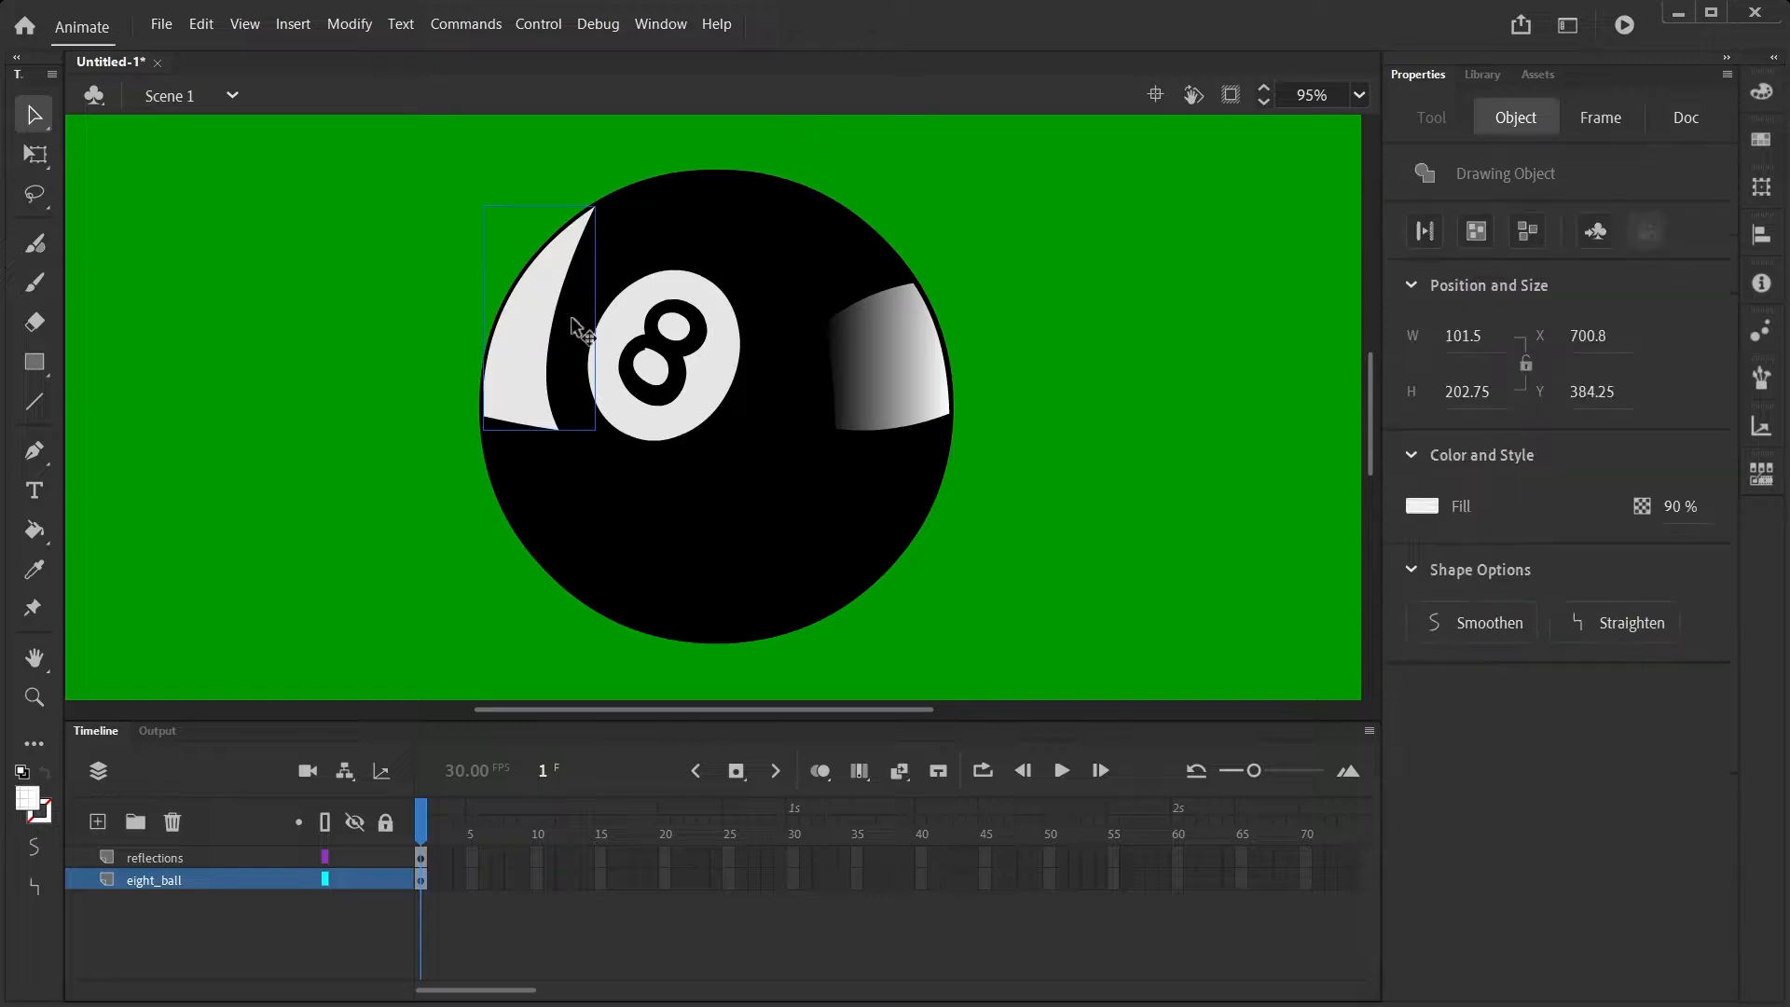
left_click(1761, 90)
left_click(1490, 127)
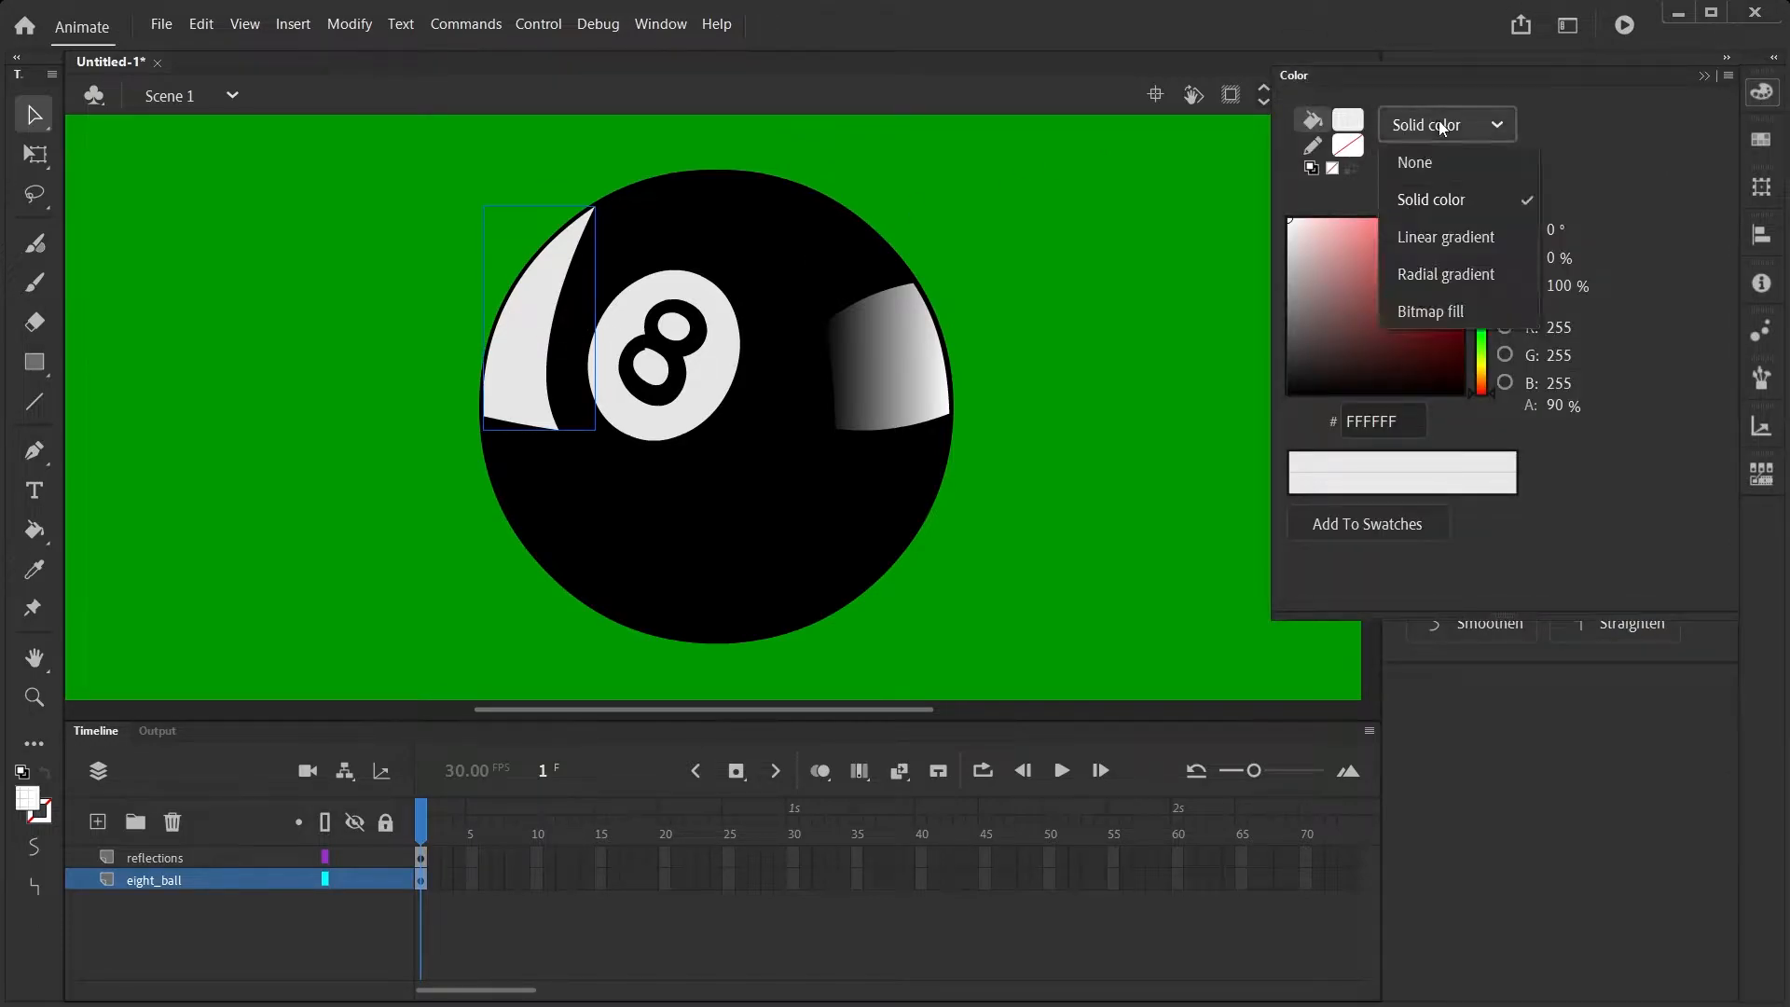
left_click(1445, 248)
left_click(848, 343)
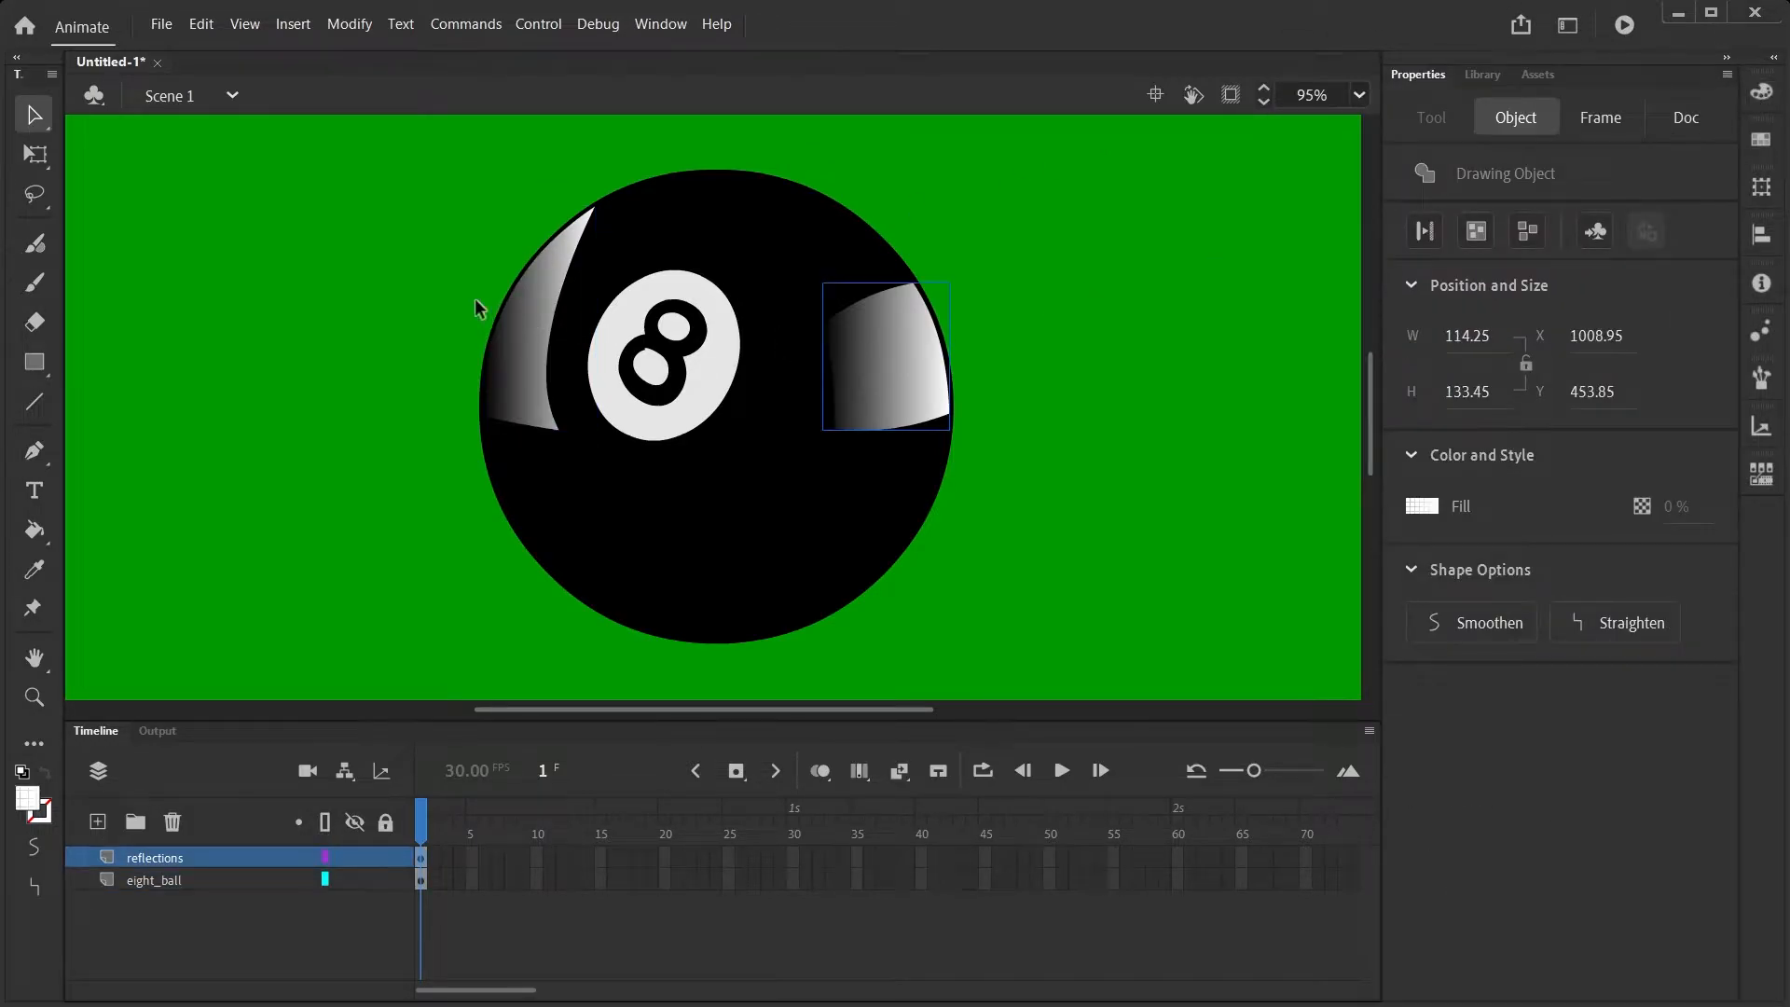
Rotate and reposition the left reflection's gradient with the Gradient Transform tool so it fades inward from the ball's edge
left_click(545, 308)
left_click(42, 168)
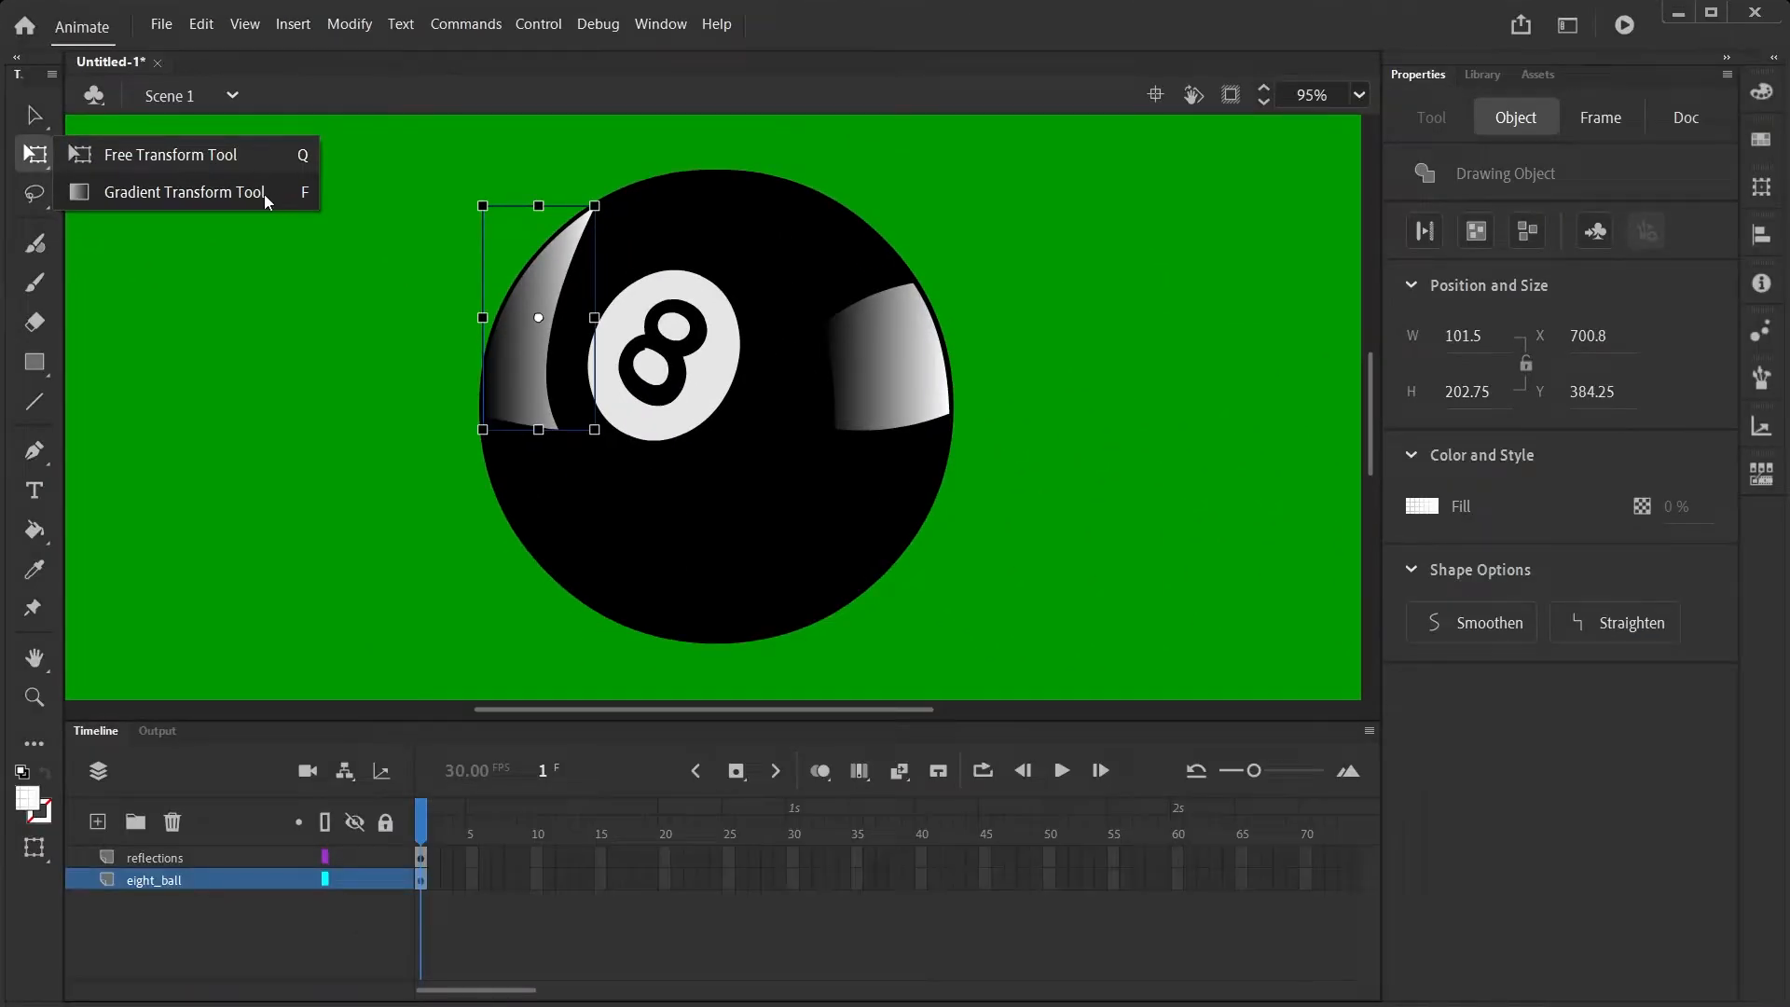
left_click(265, 194)
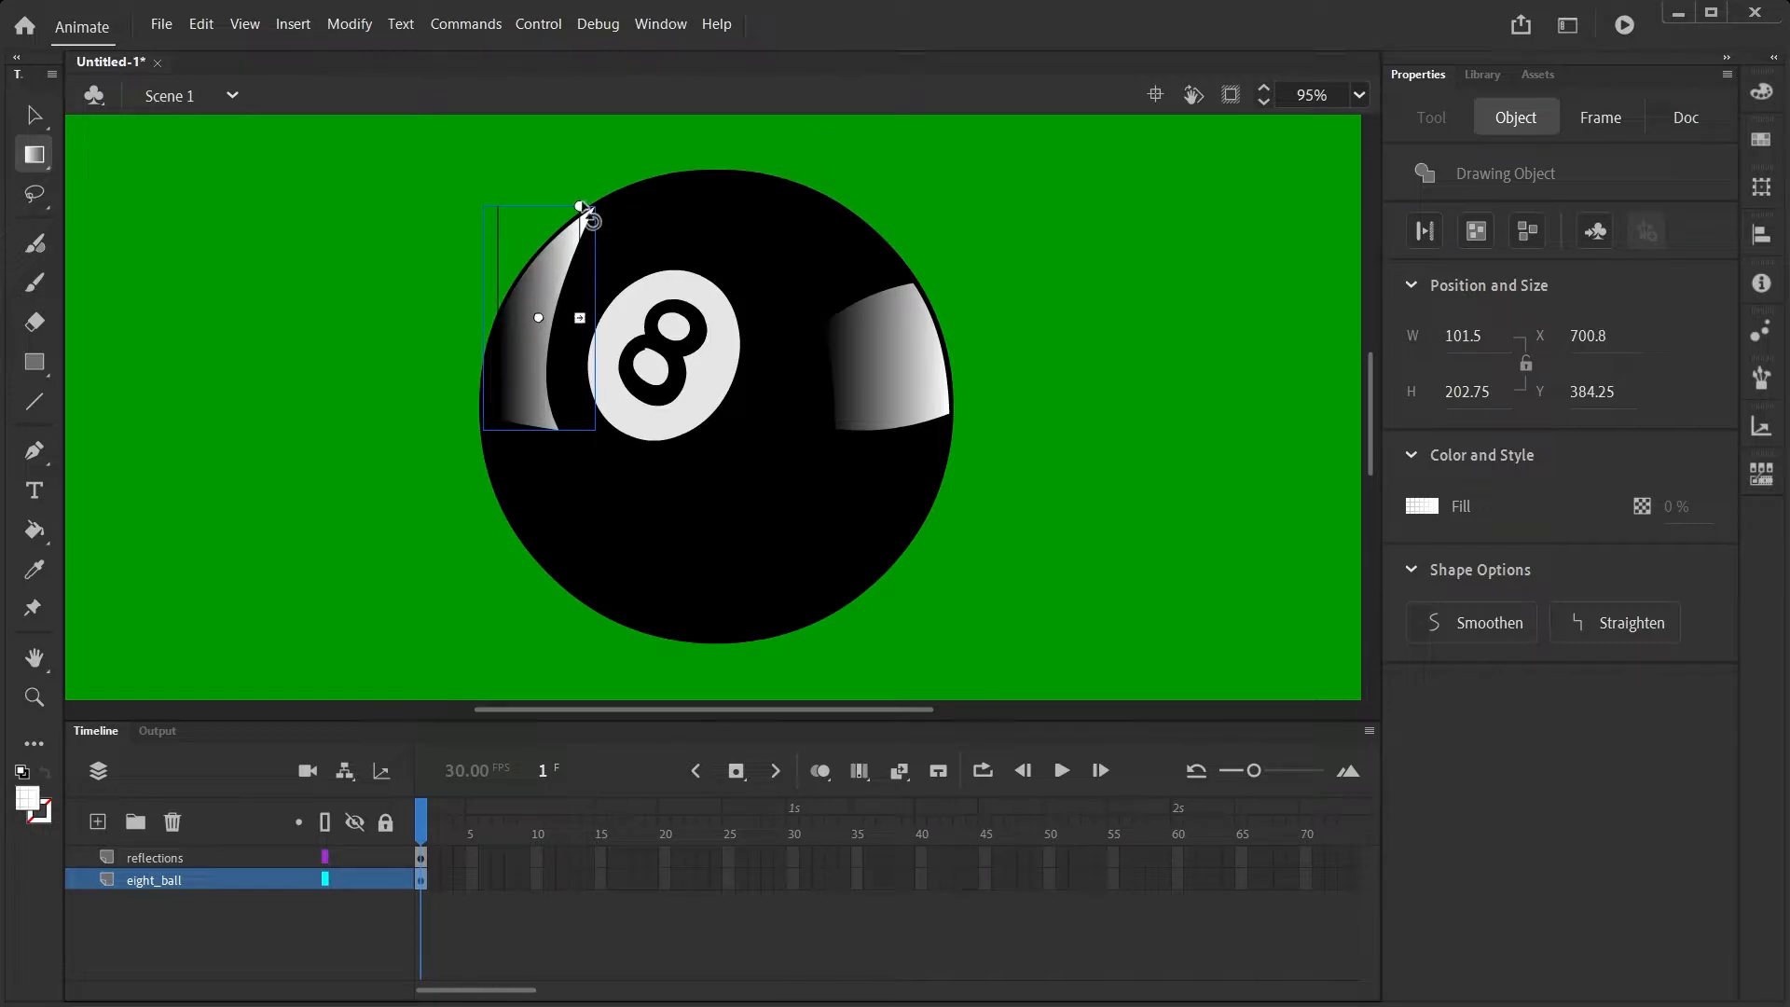
left_click_drag(594, 205, 443, 438)
mouse_move(546, 314)
left_mouse_down()
mouse_move(565, 328)
mouse_move(543, 317)
left_mouse_up()
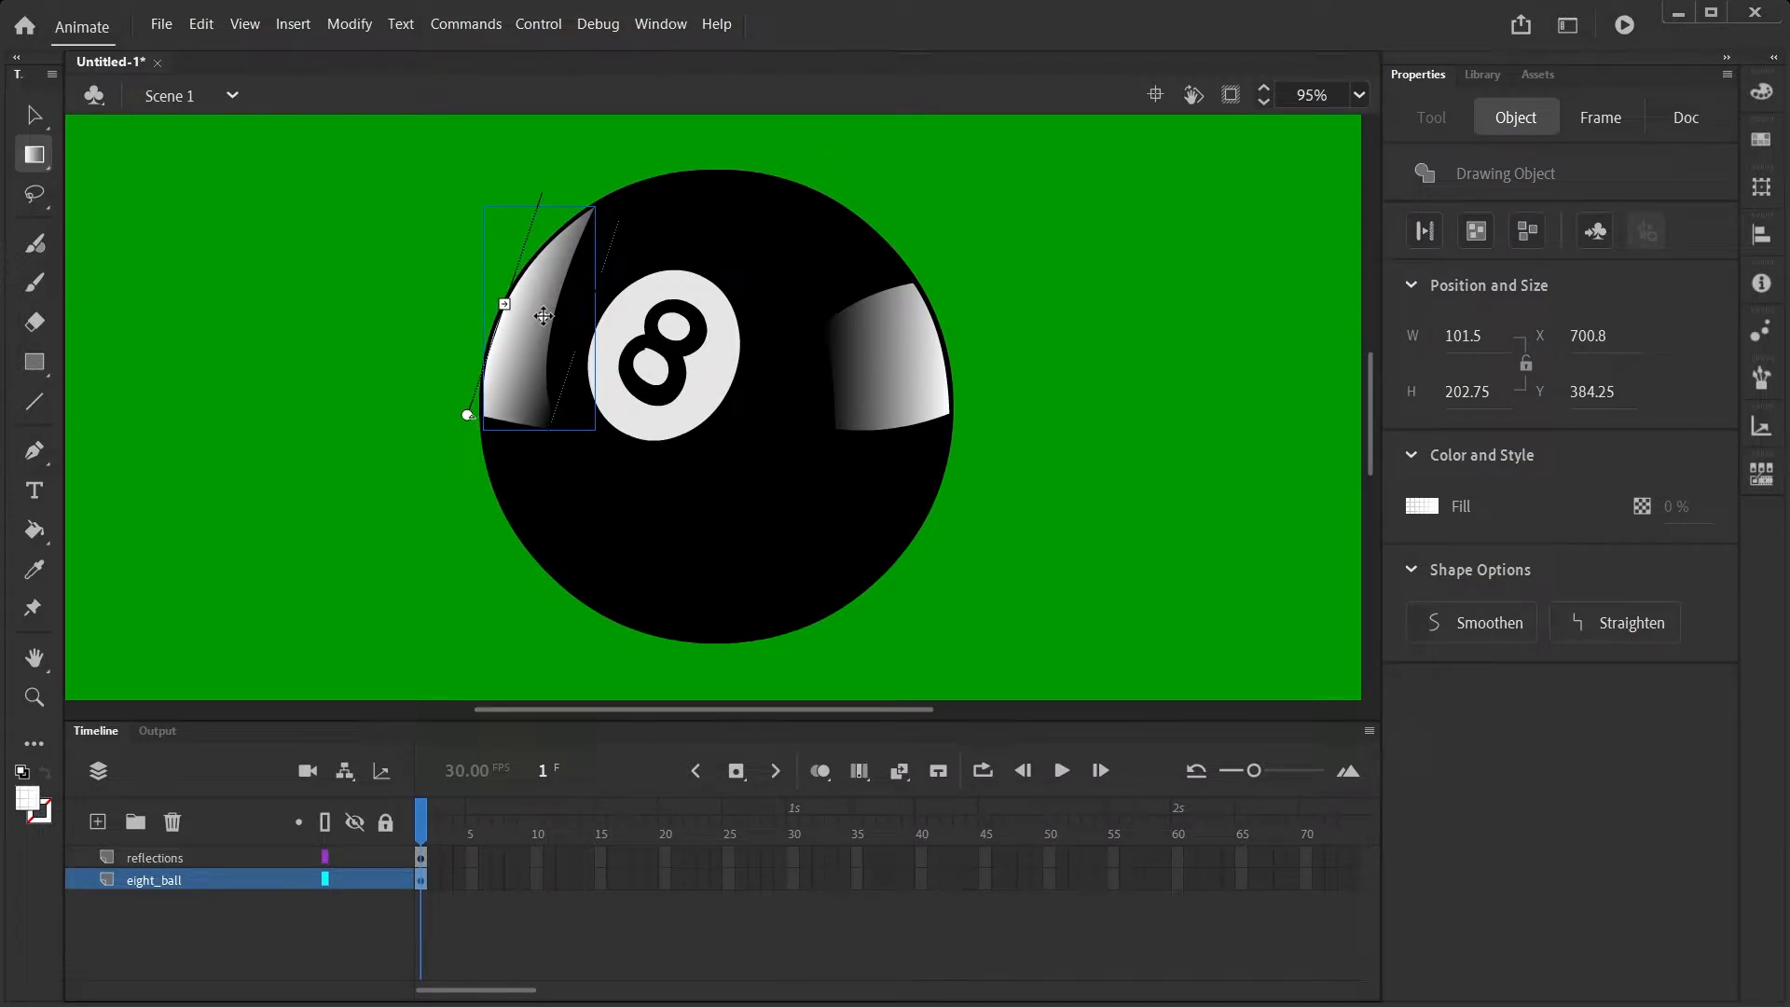
left_click(411, 351)
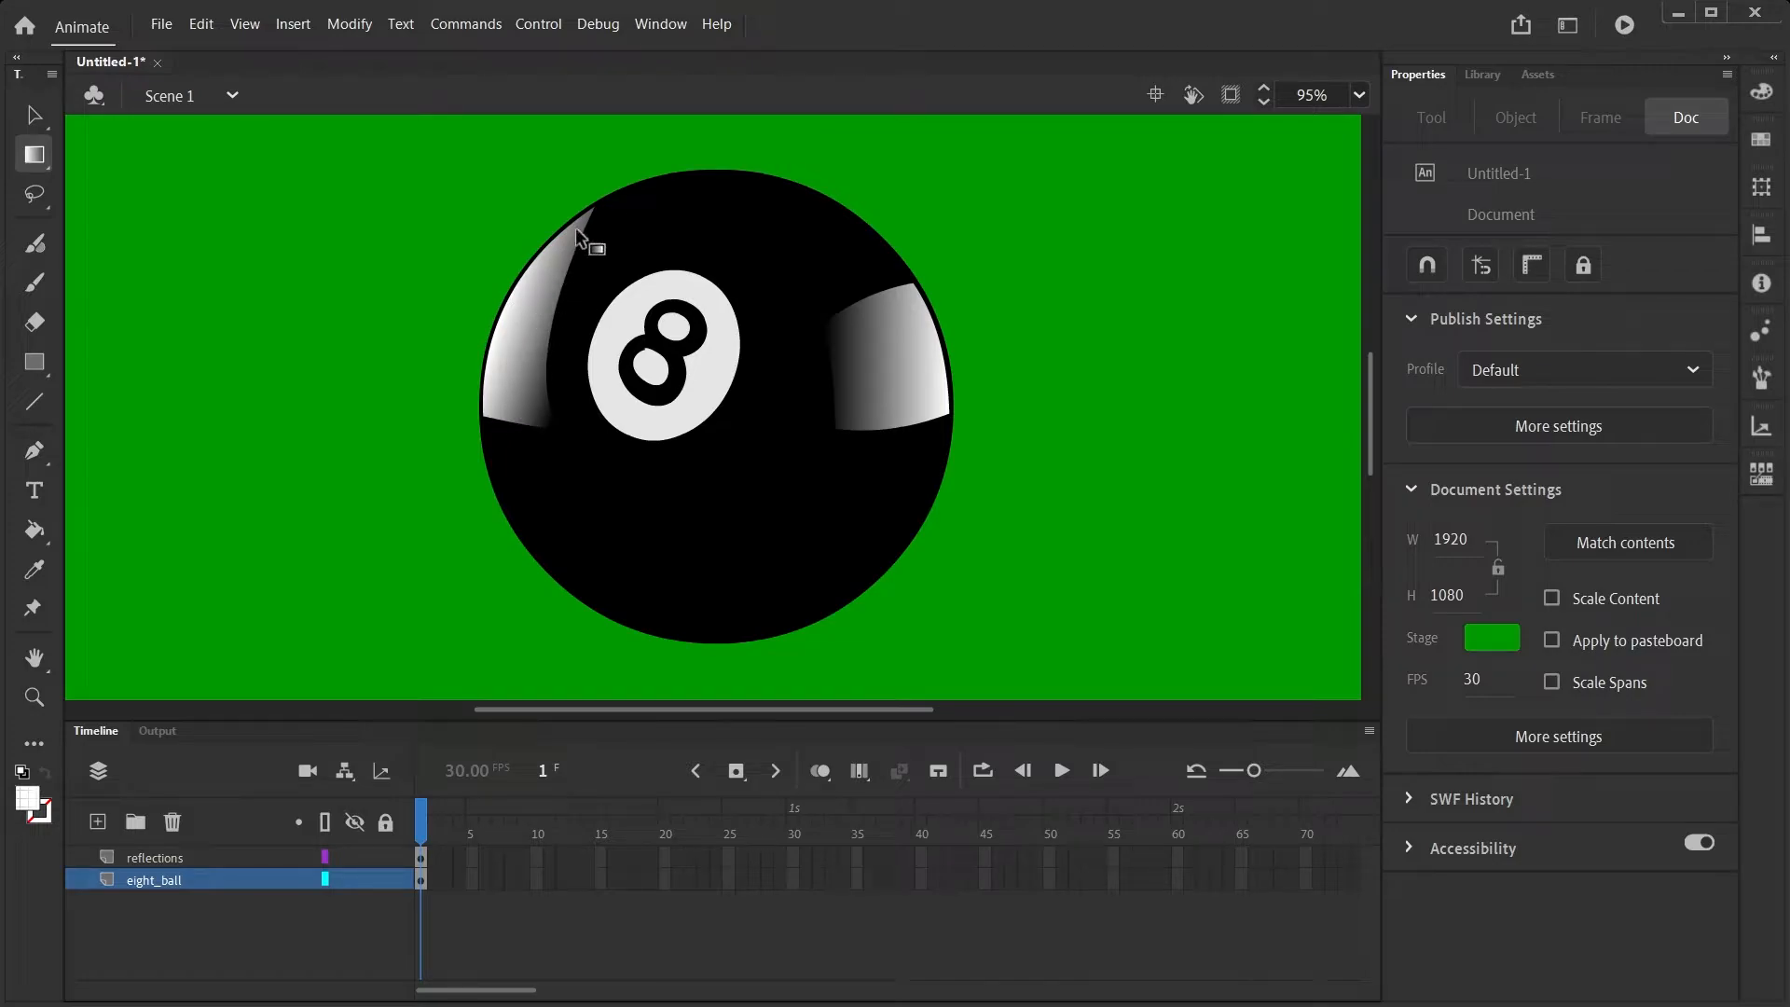
left_click(546, 363)
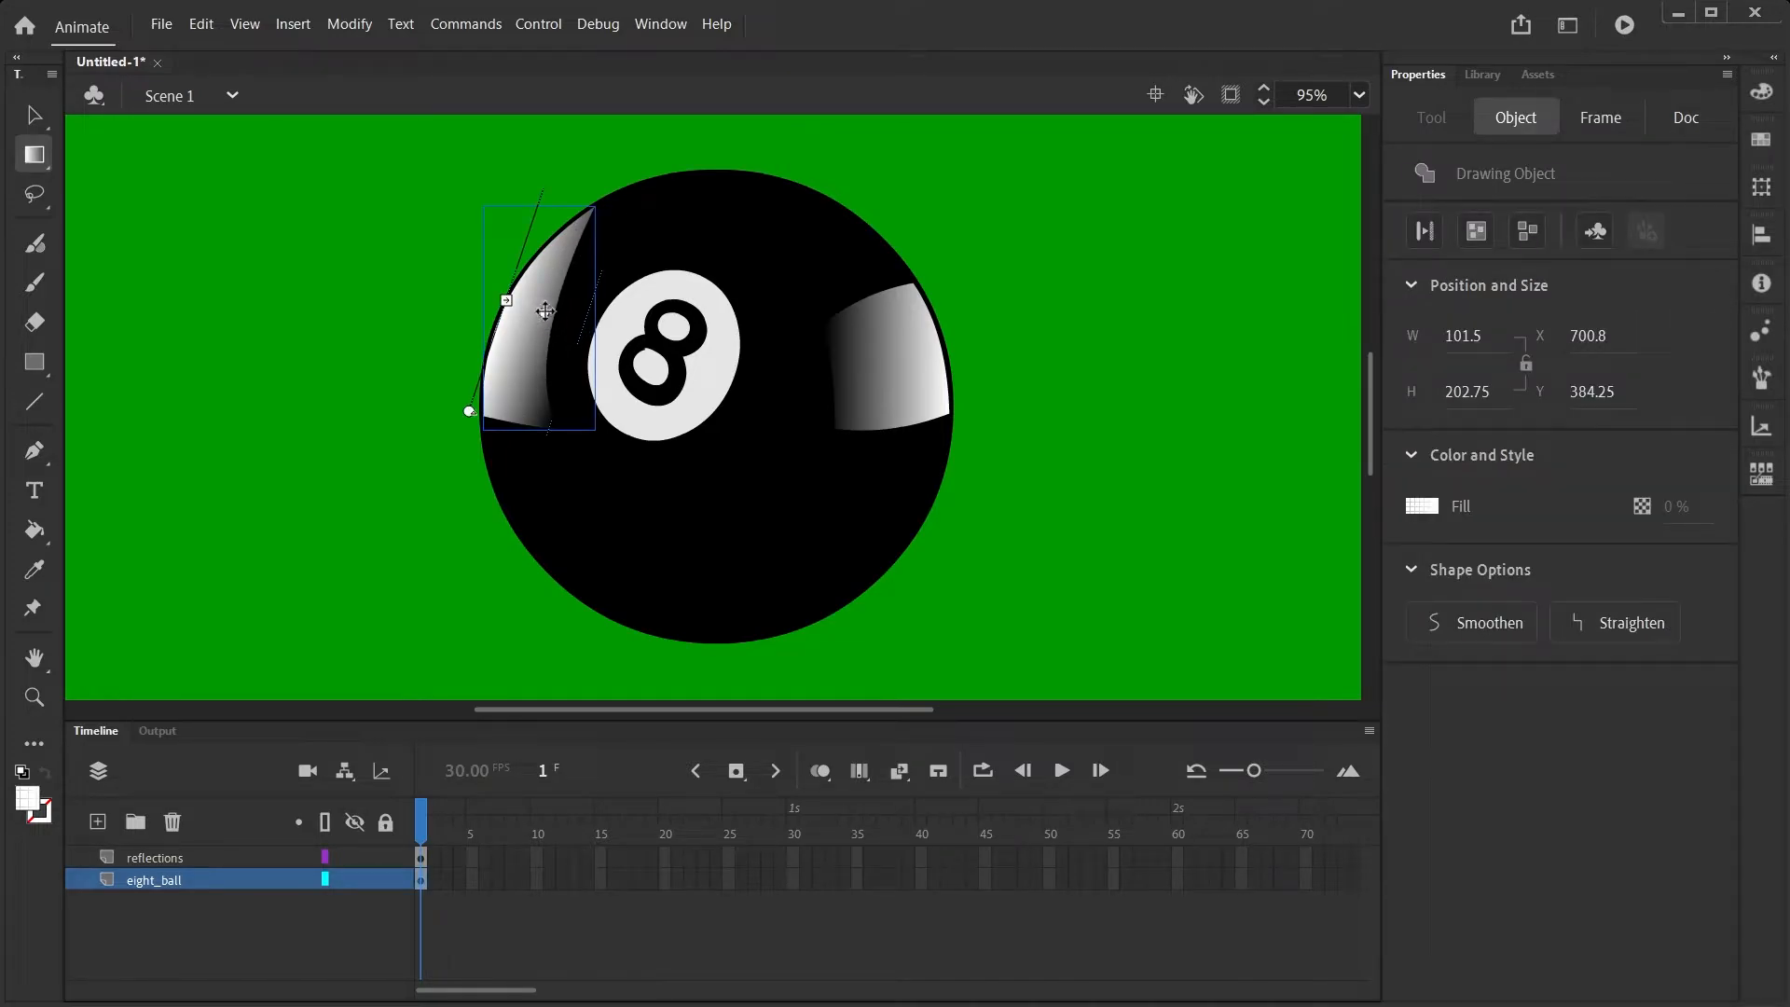
Fine-tune the position and angle of the left reflection's gradient with Gradient Transform, then deselect it
mouse_move(506, 301)
left_mouse_down()
mouse_move(485, 293)
mouse_move(557, 317)
mouse_move(518, 317)
mouse_move(536, 311)
left_mouse_up()
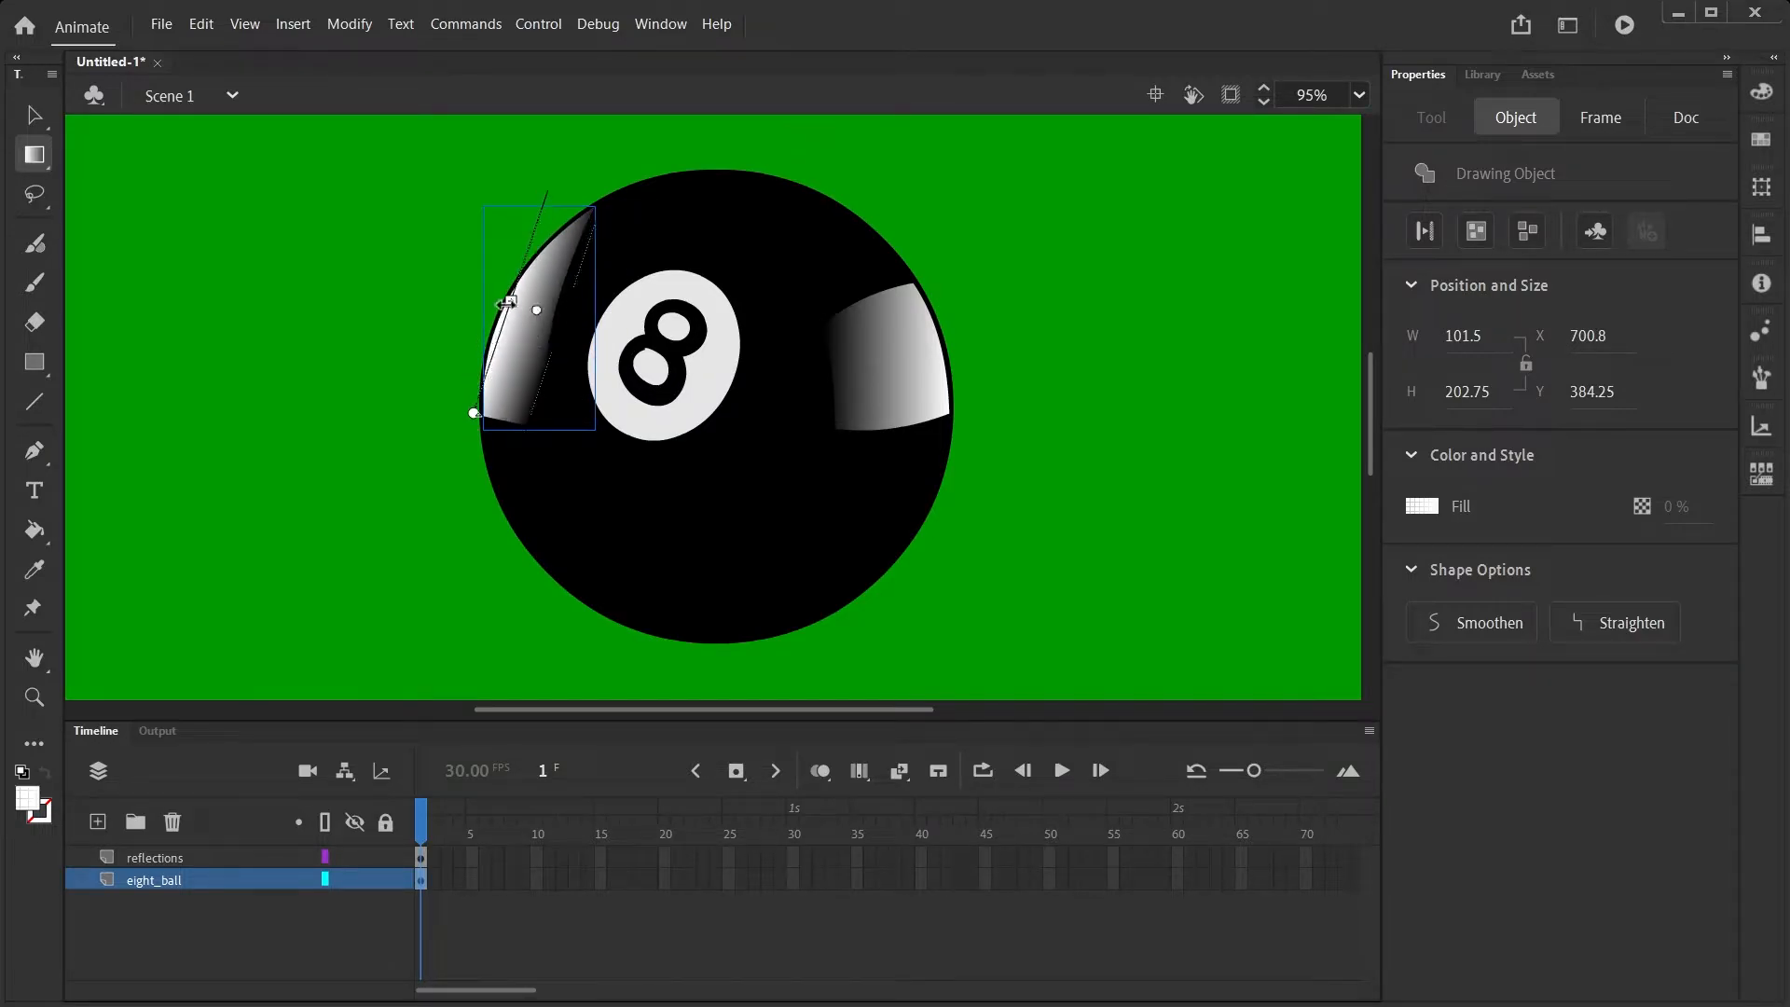
left_click_drag(473, 413, 477, 435)
left_click(607, 450)
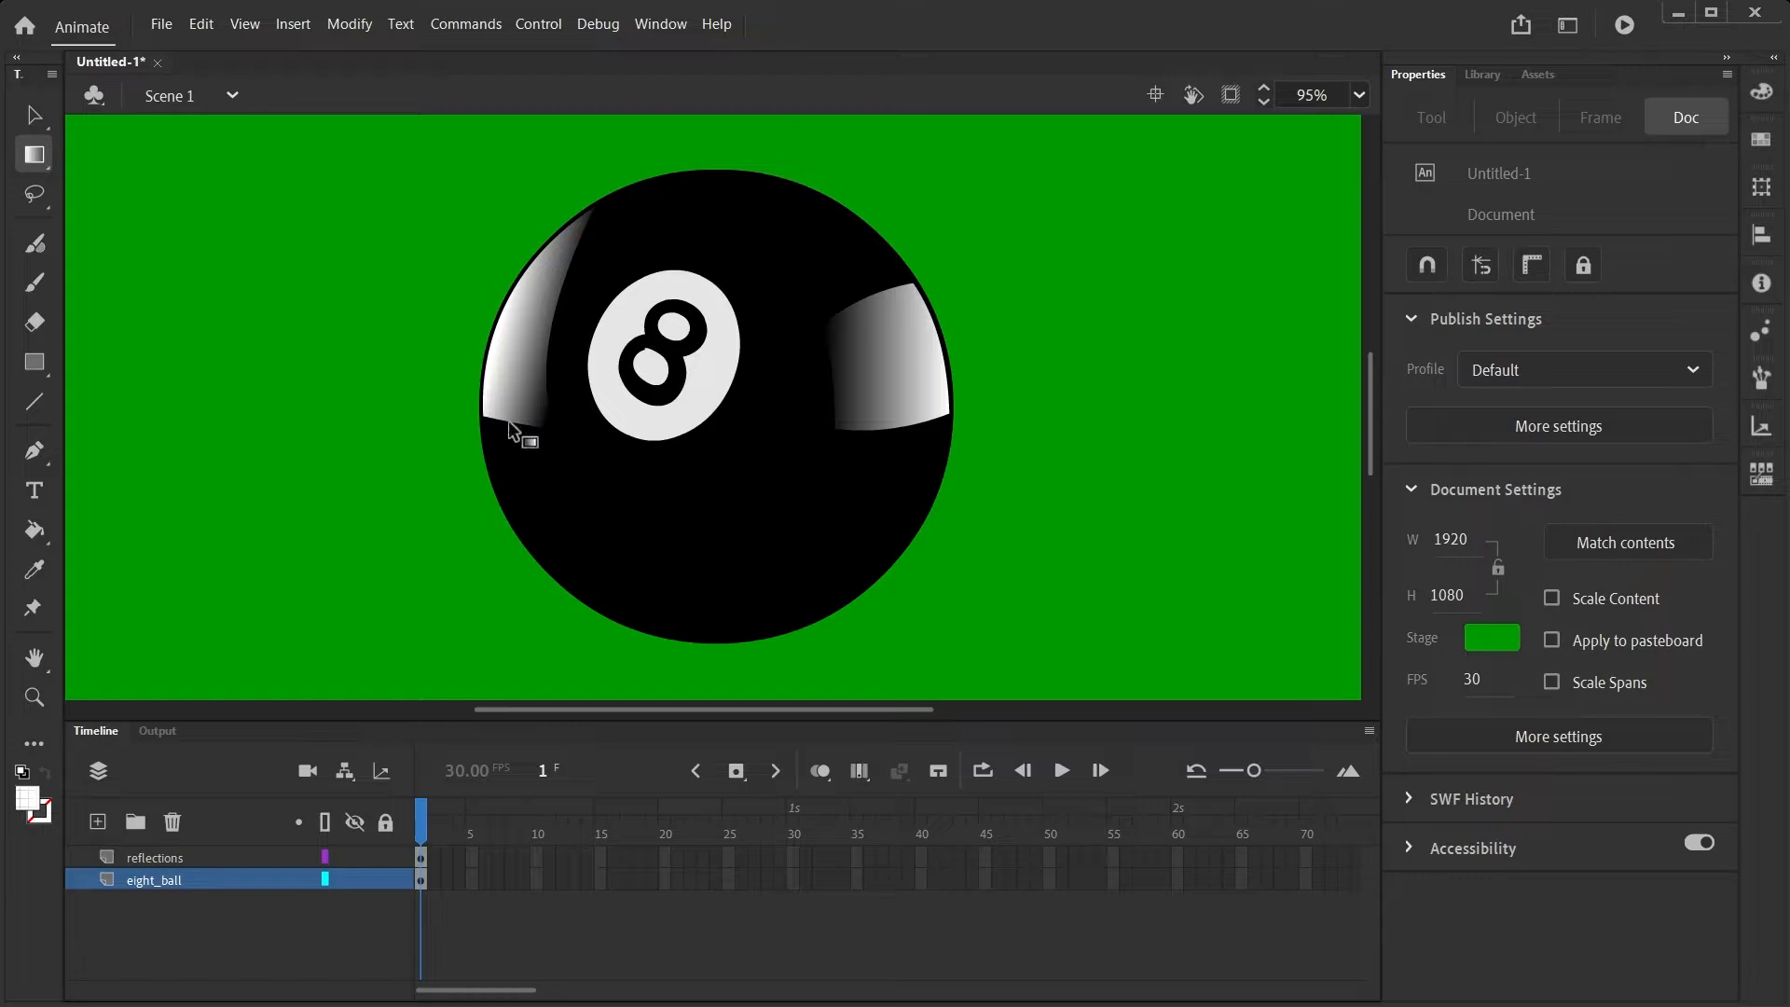
Rotate and shift the right reflection's gradient with Gradient Transform so it follows the ball's right edge, then deselect it
key("v")
left_click(932, 361)
key("f")
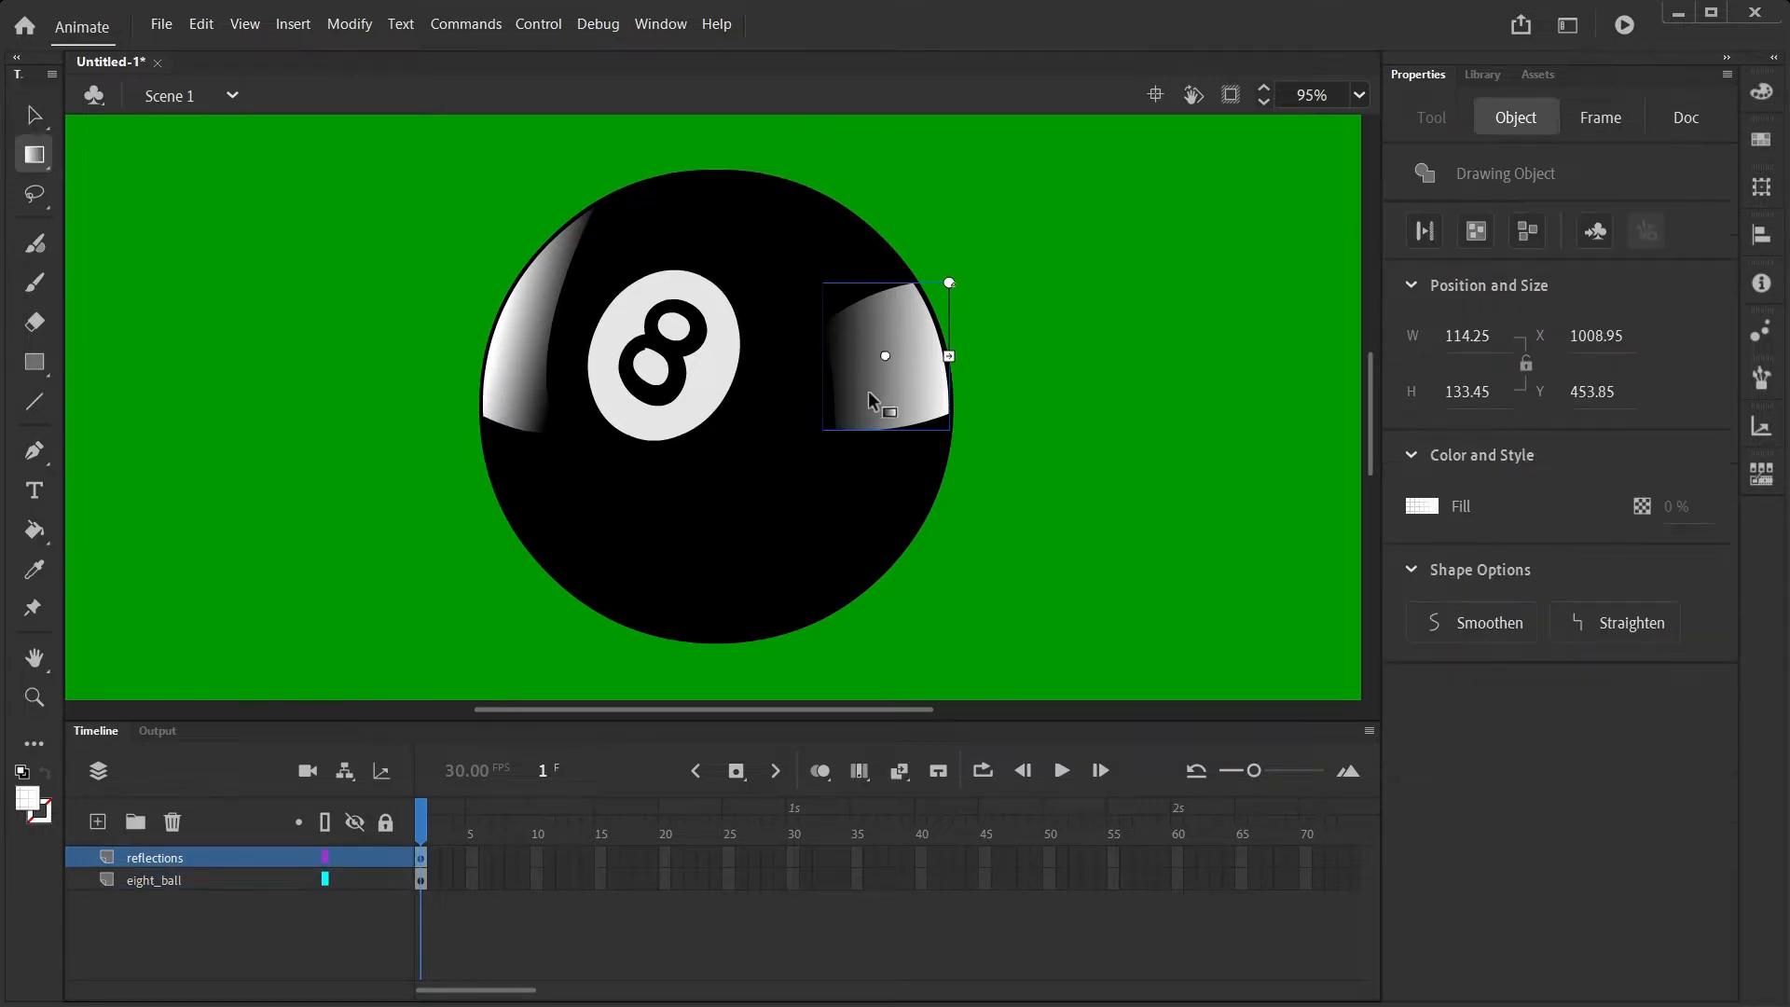
left_click_drag(950, 283, 925, 269)
left_click_drag(945, 333, 900, 356)
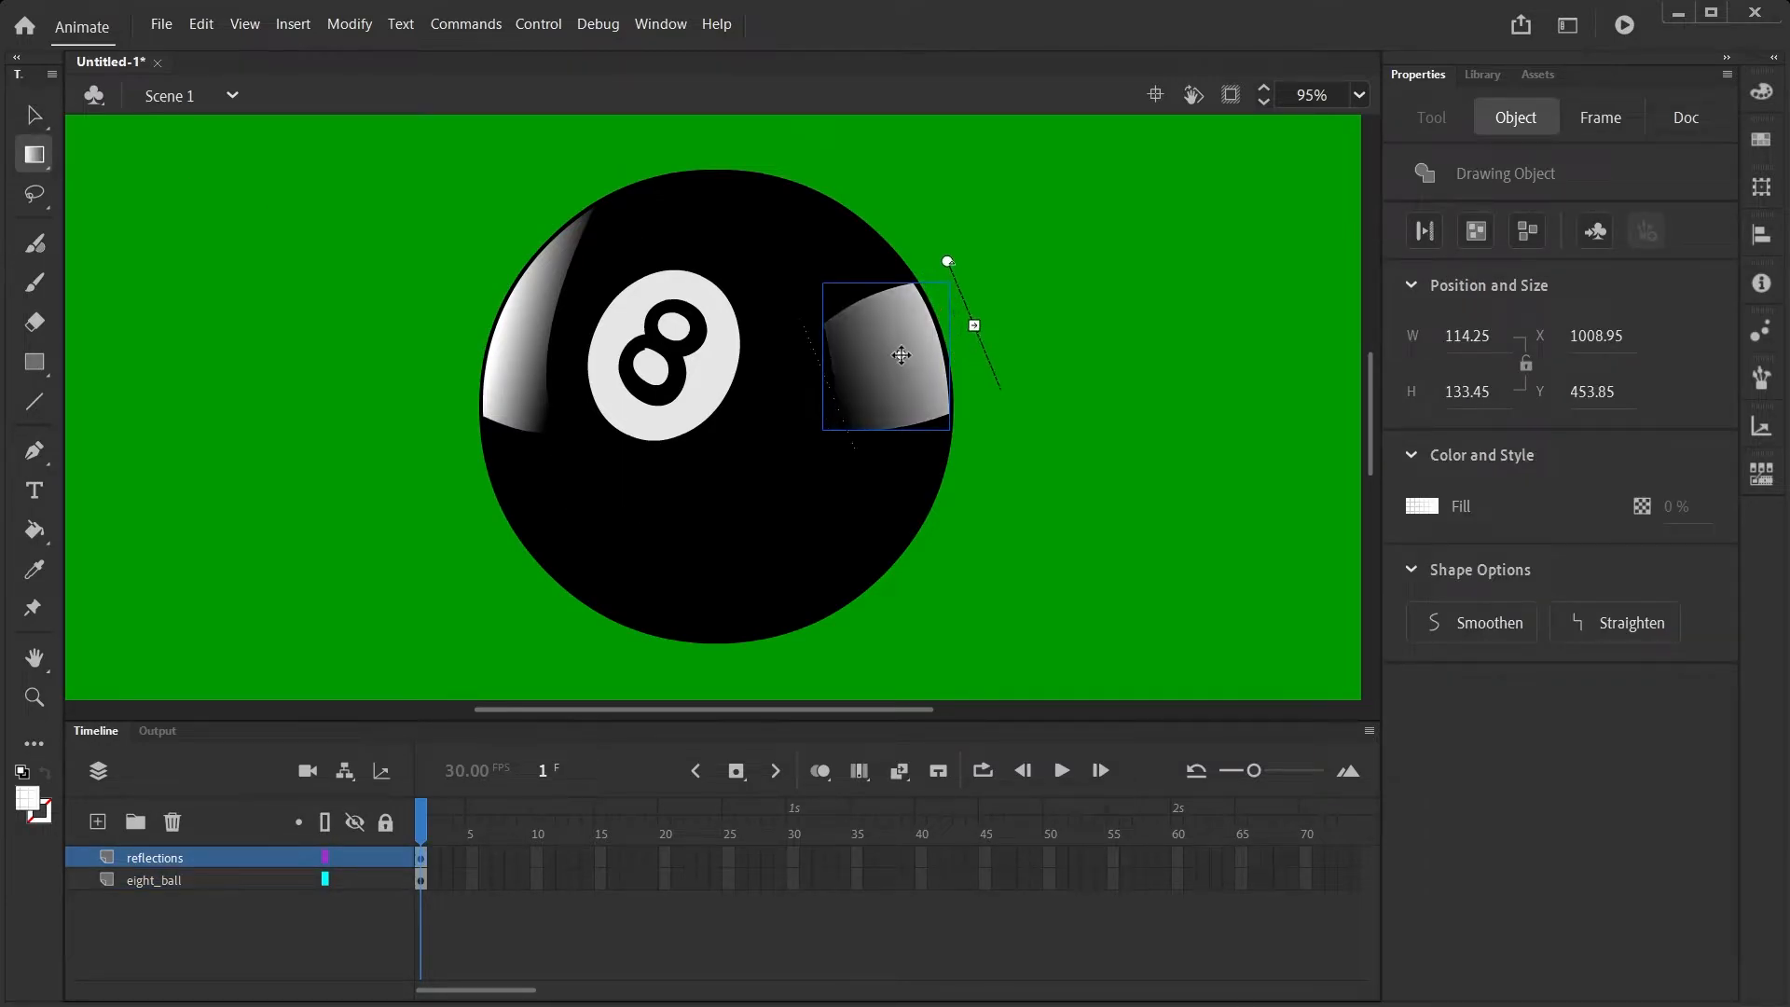
left_click_drag(948, 264, 956, 268)
left_click(985, 520)
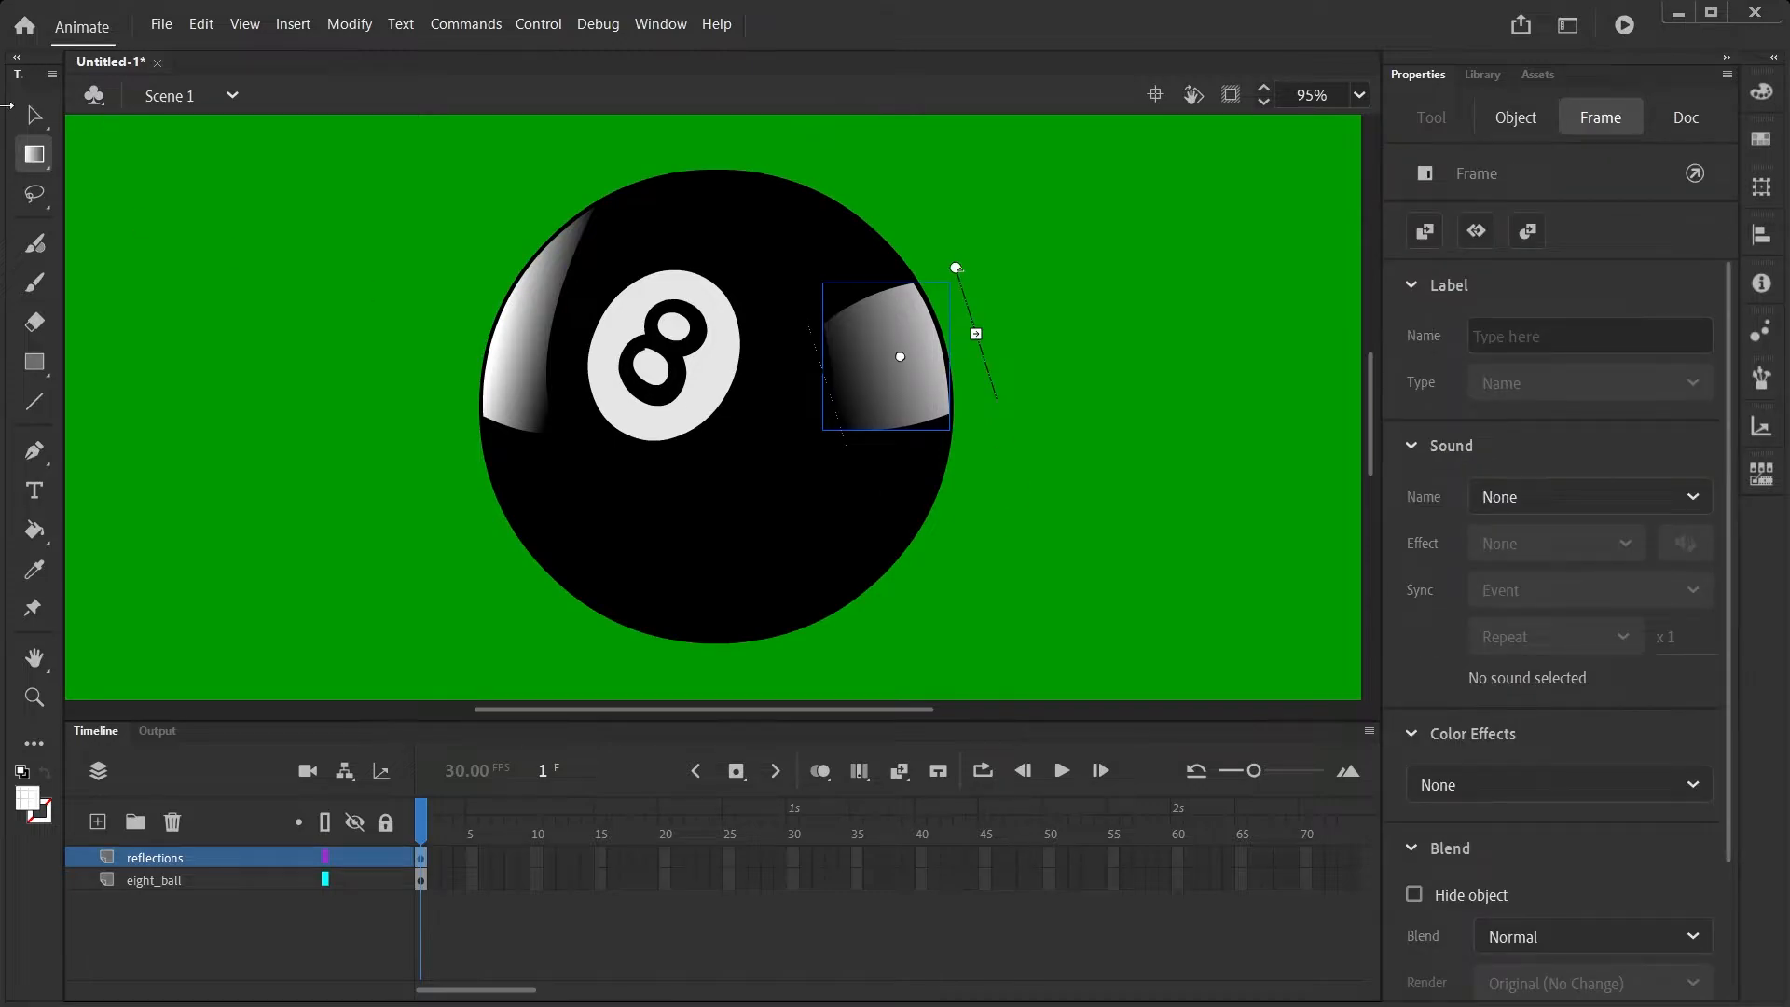
left_click(35, 114)
left_click(963, 419)
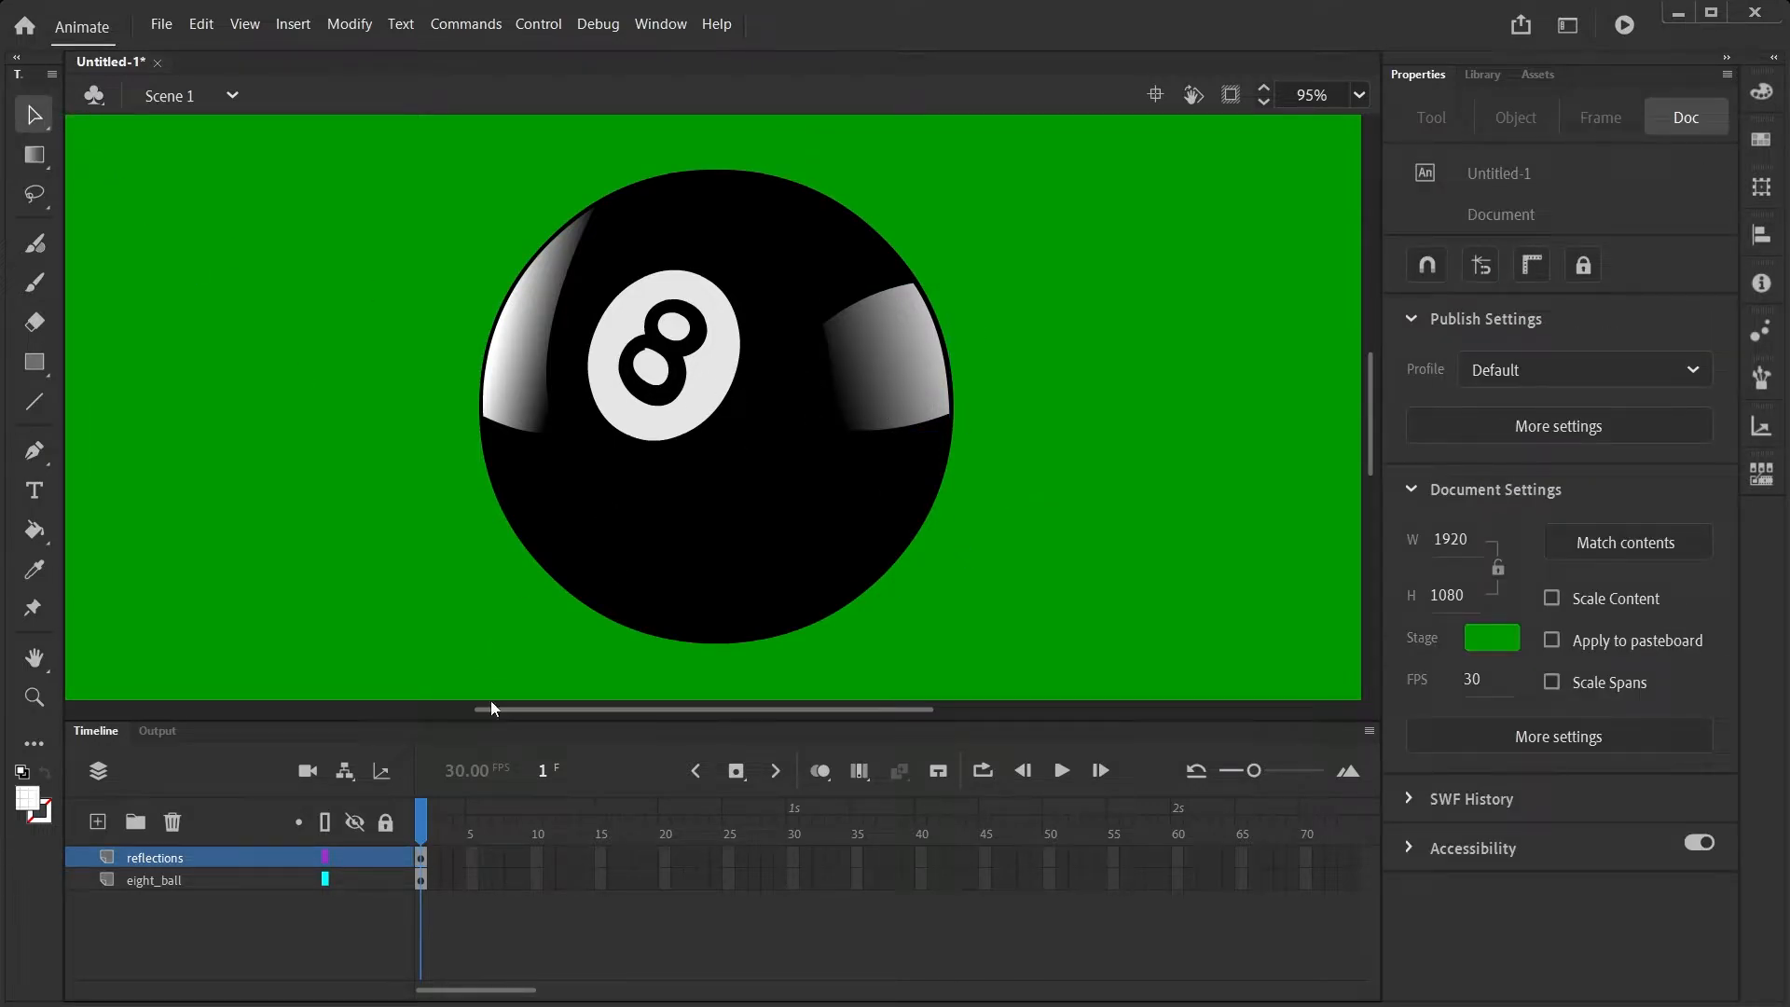
Move the left reflection from the eight_ball layer to the reflections layer, pasting it in place
left_click(150, 855)
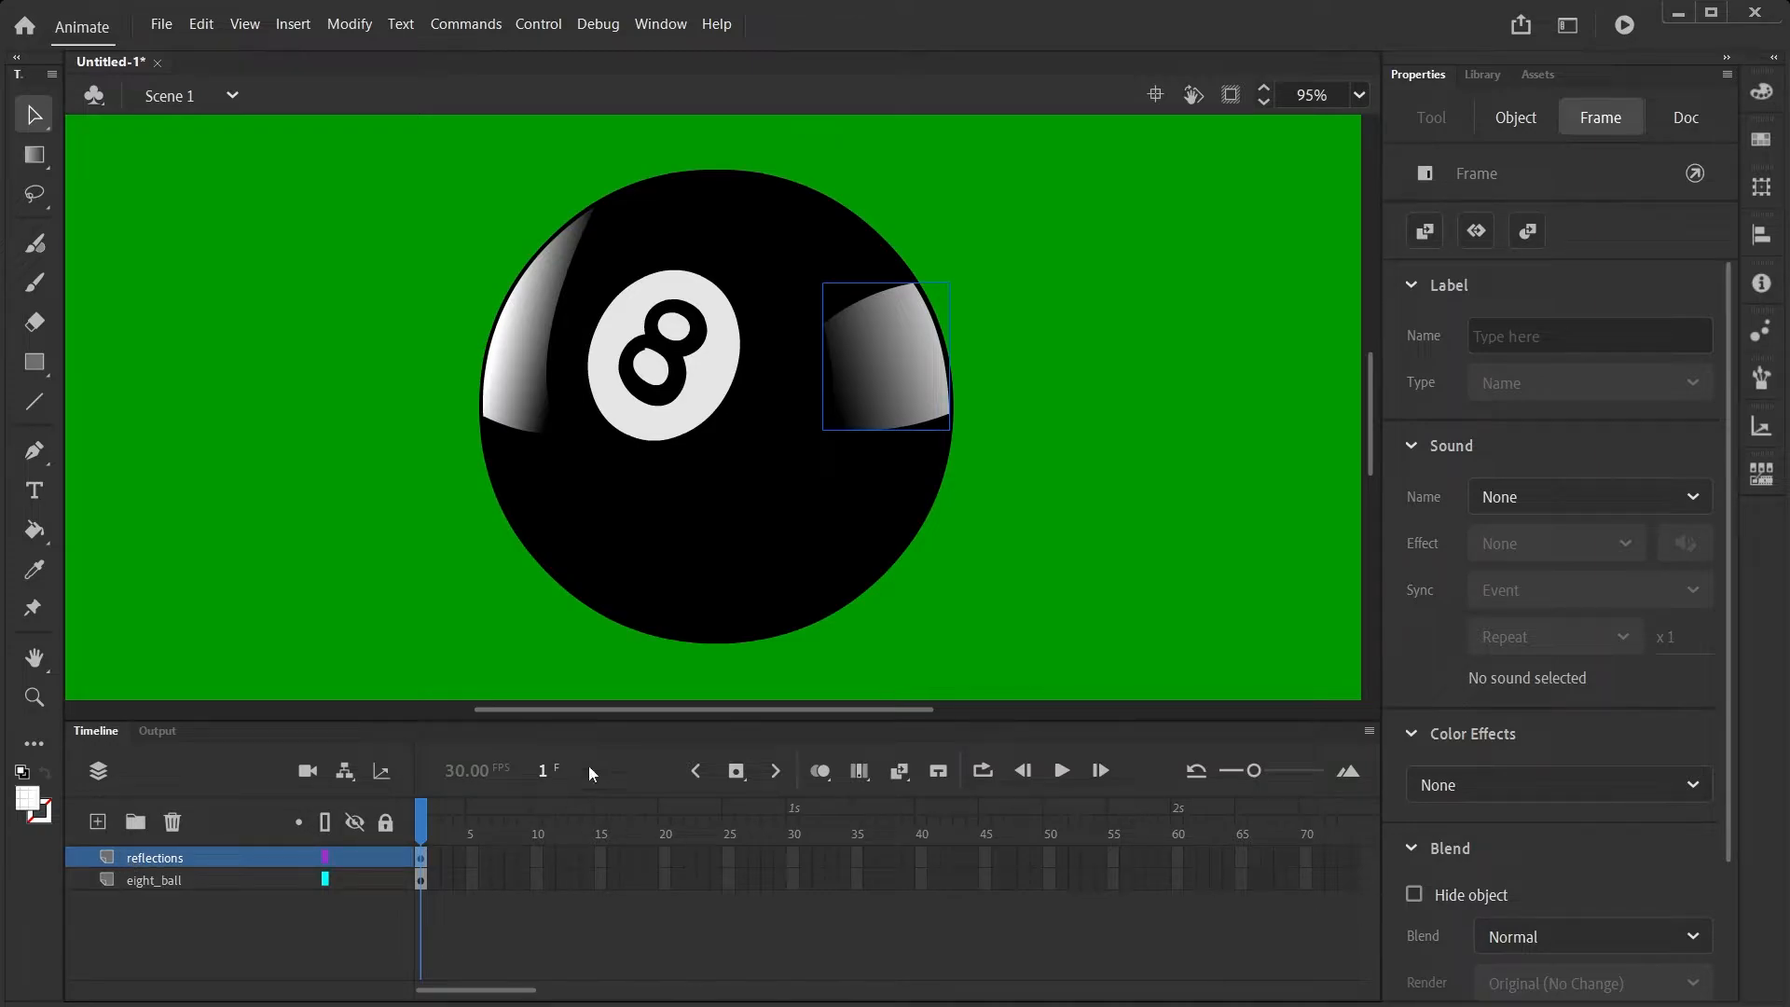
left_click(506, 347)
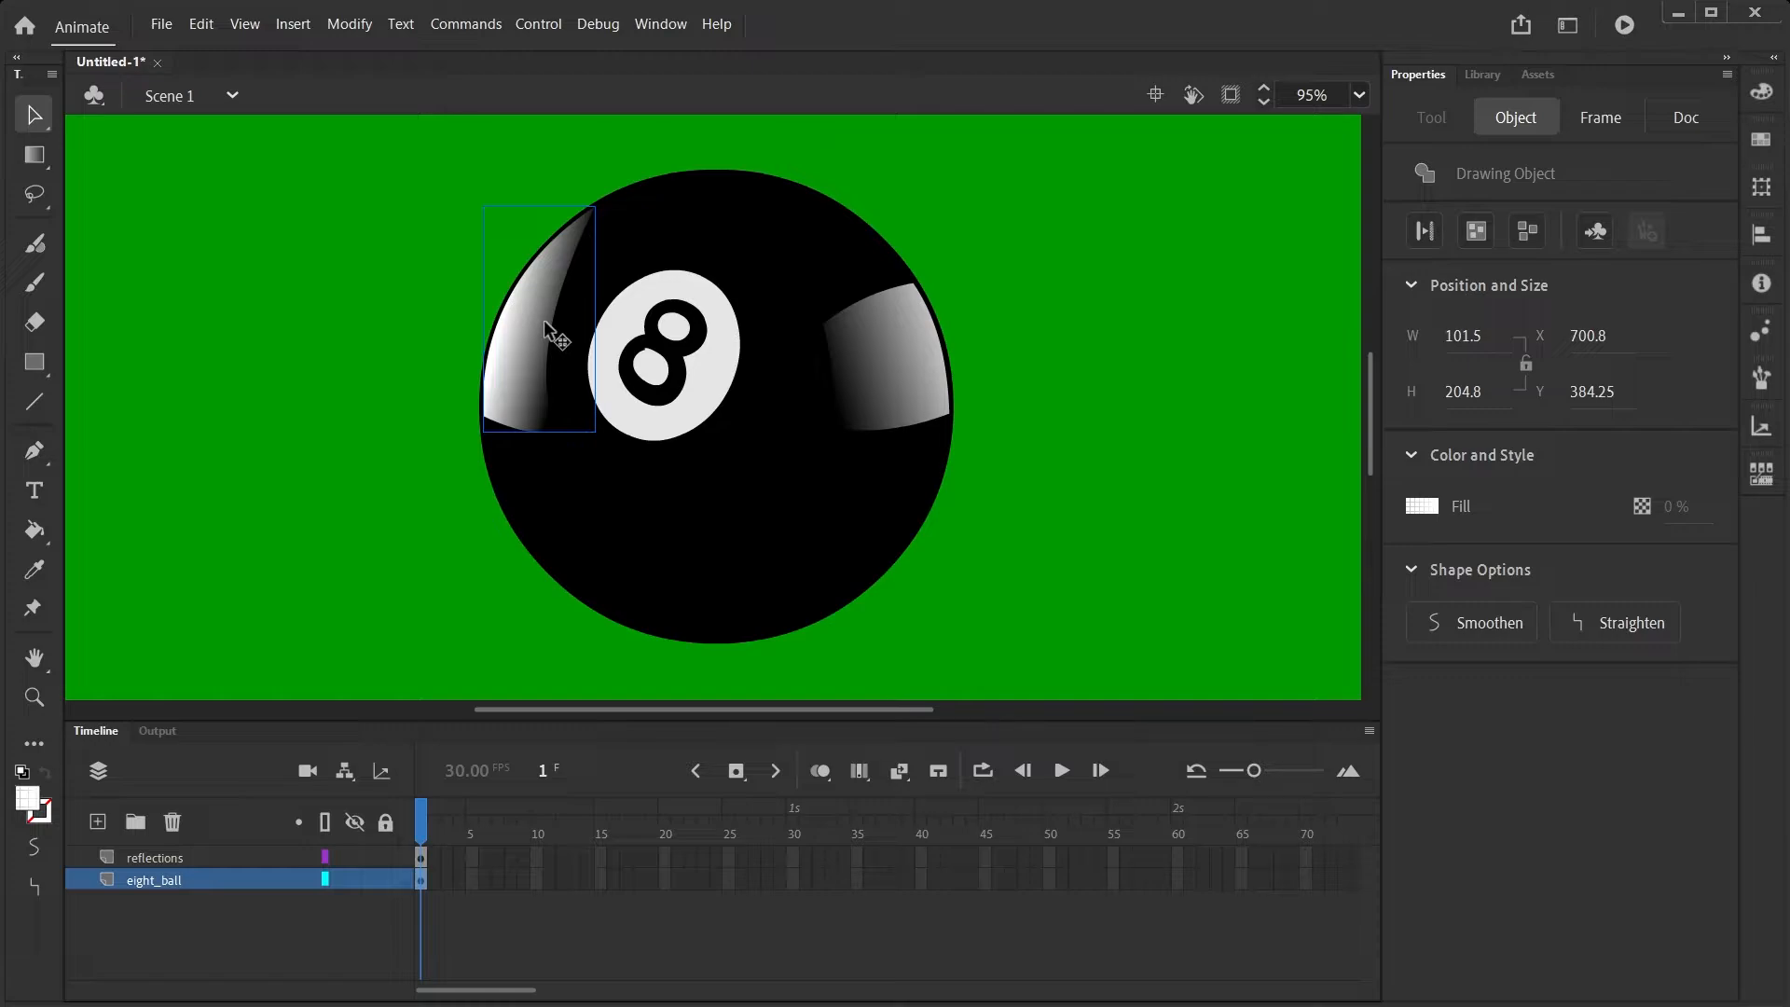
key("ctrl+x")
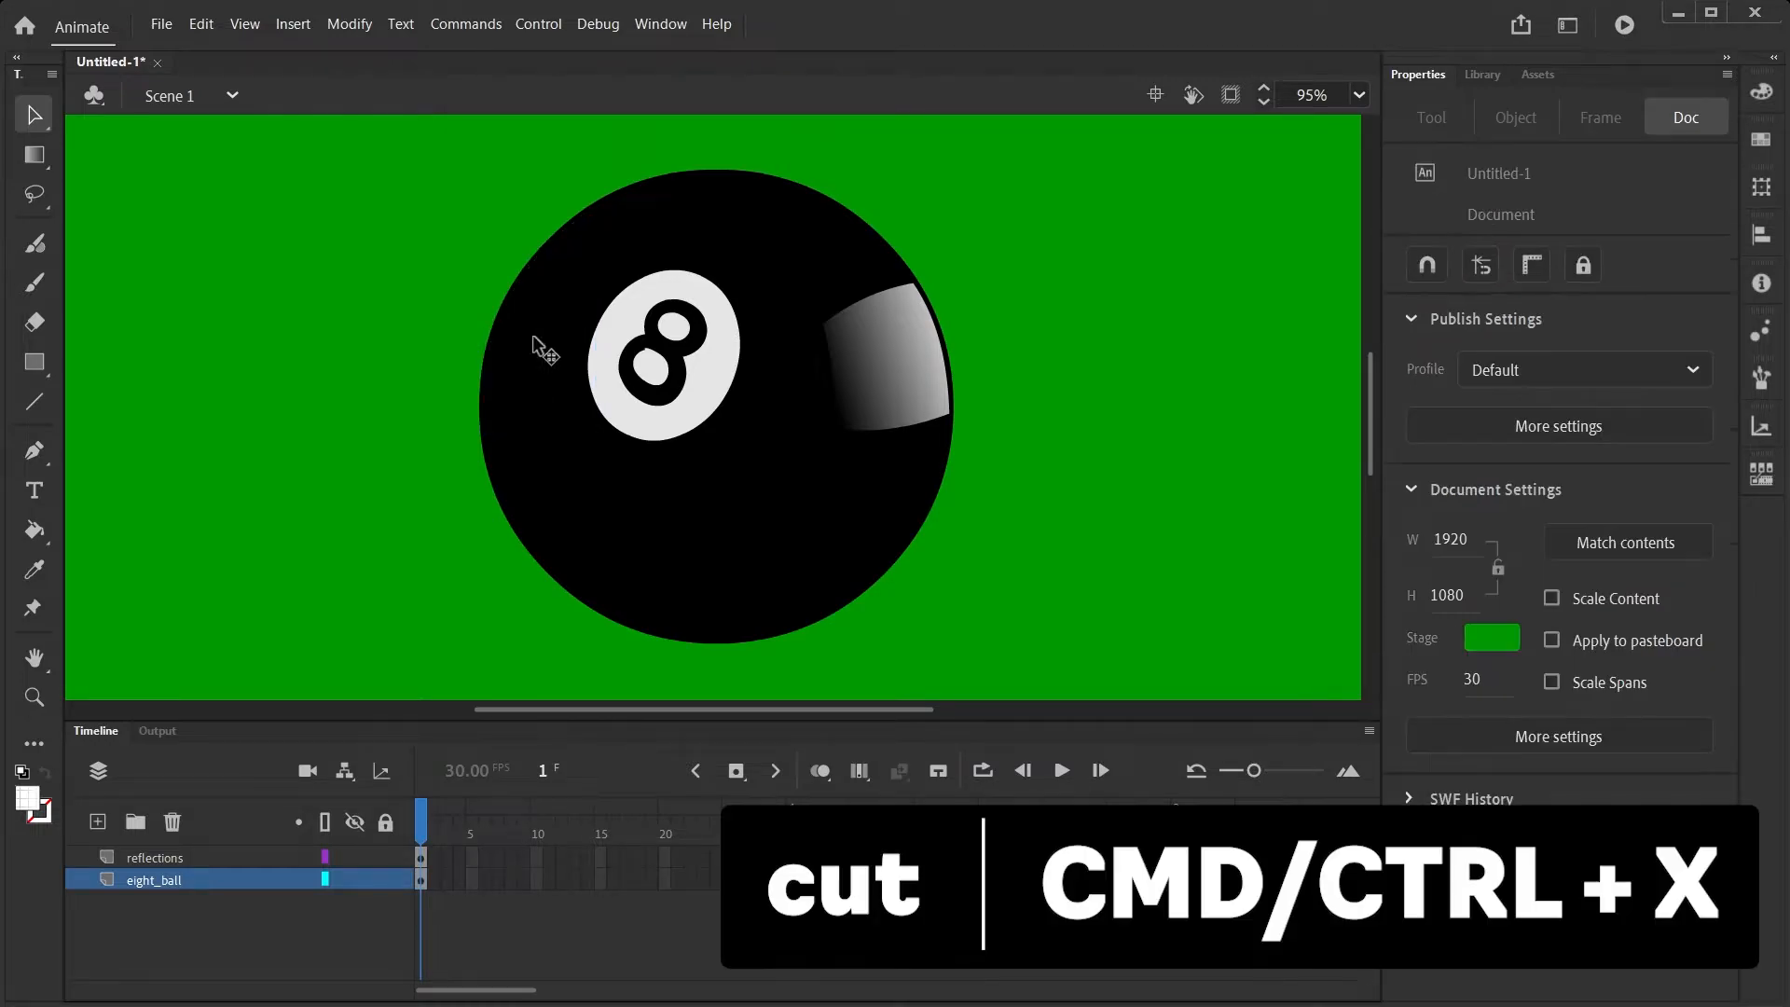
left_click(179, 859)
left_click(373, 273)
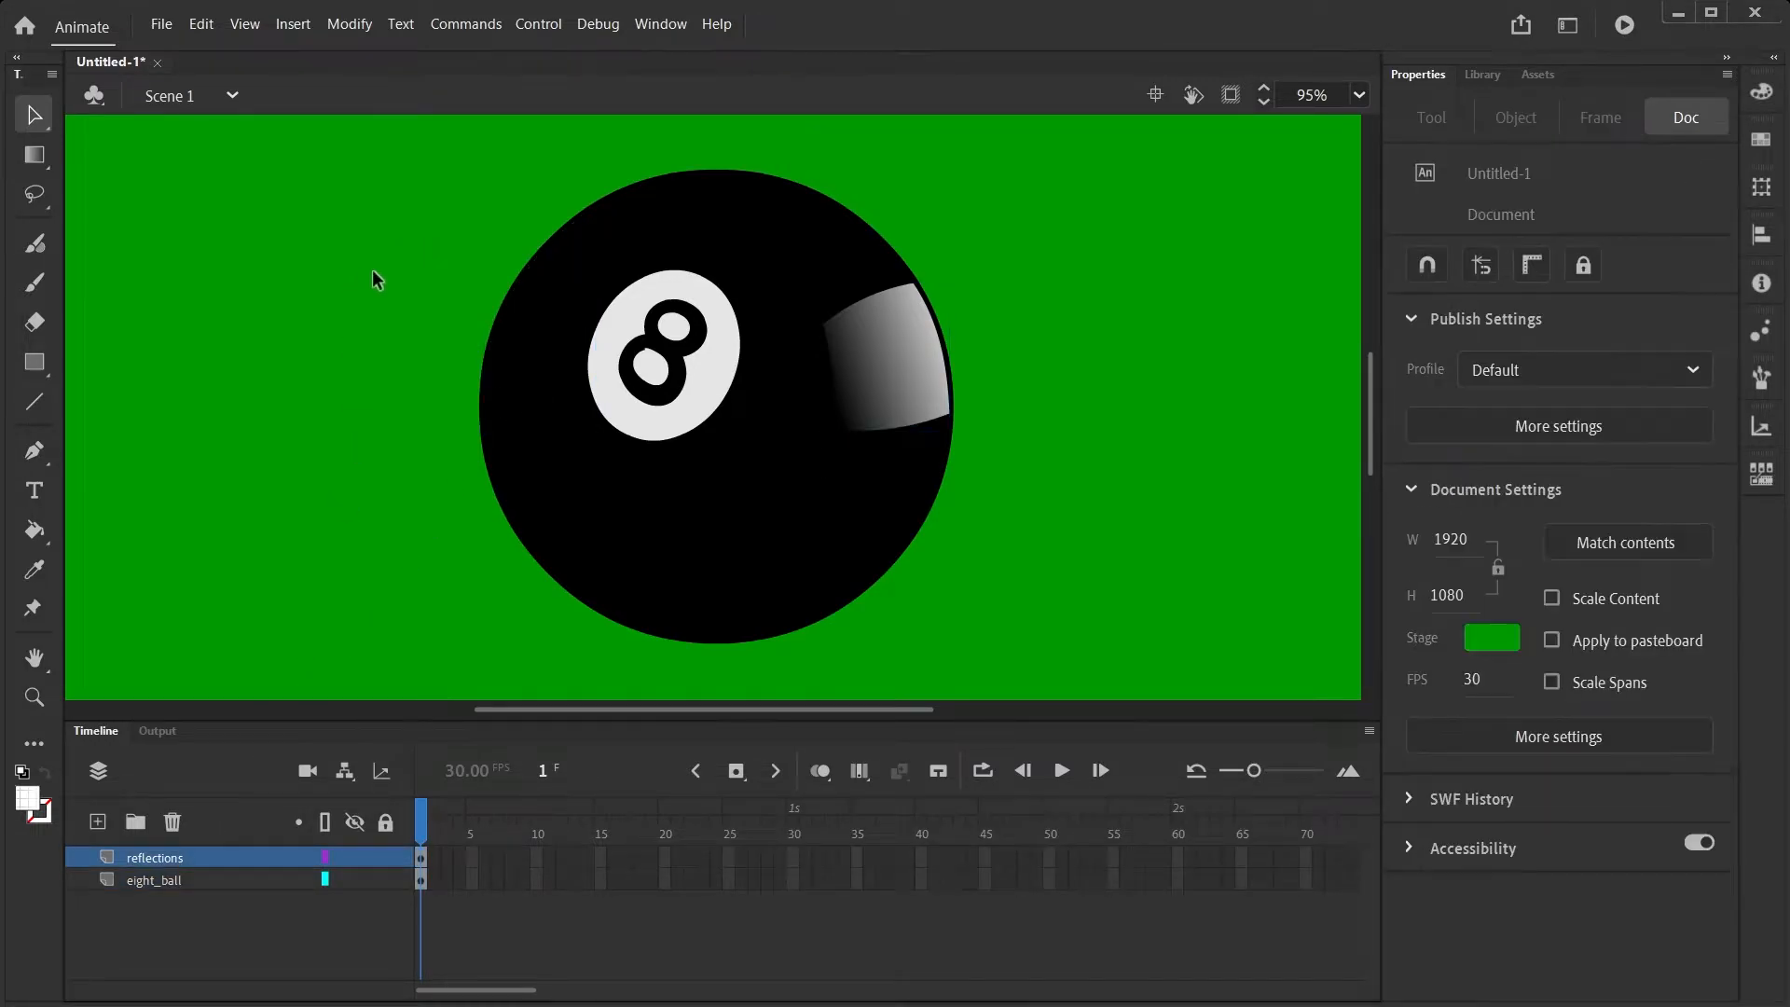
key("ctrl+shift+v")
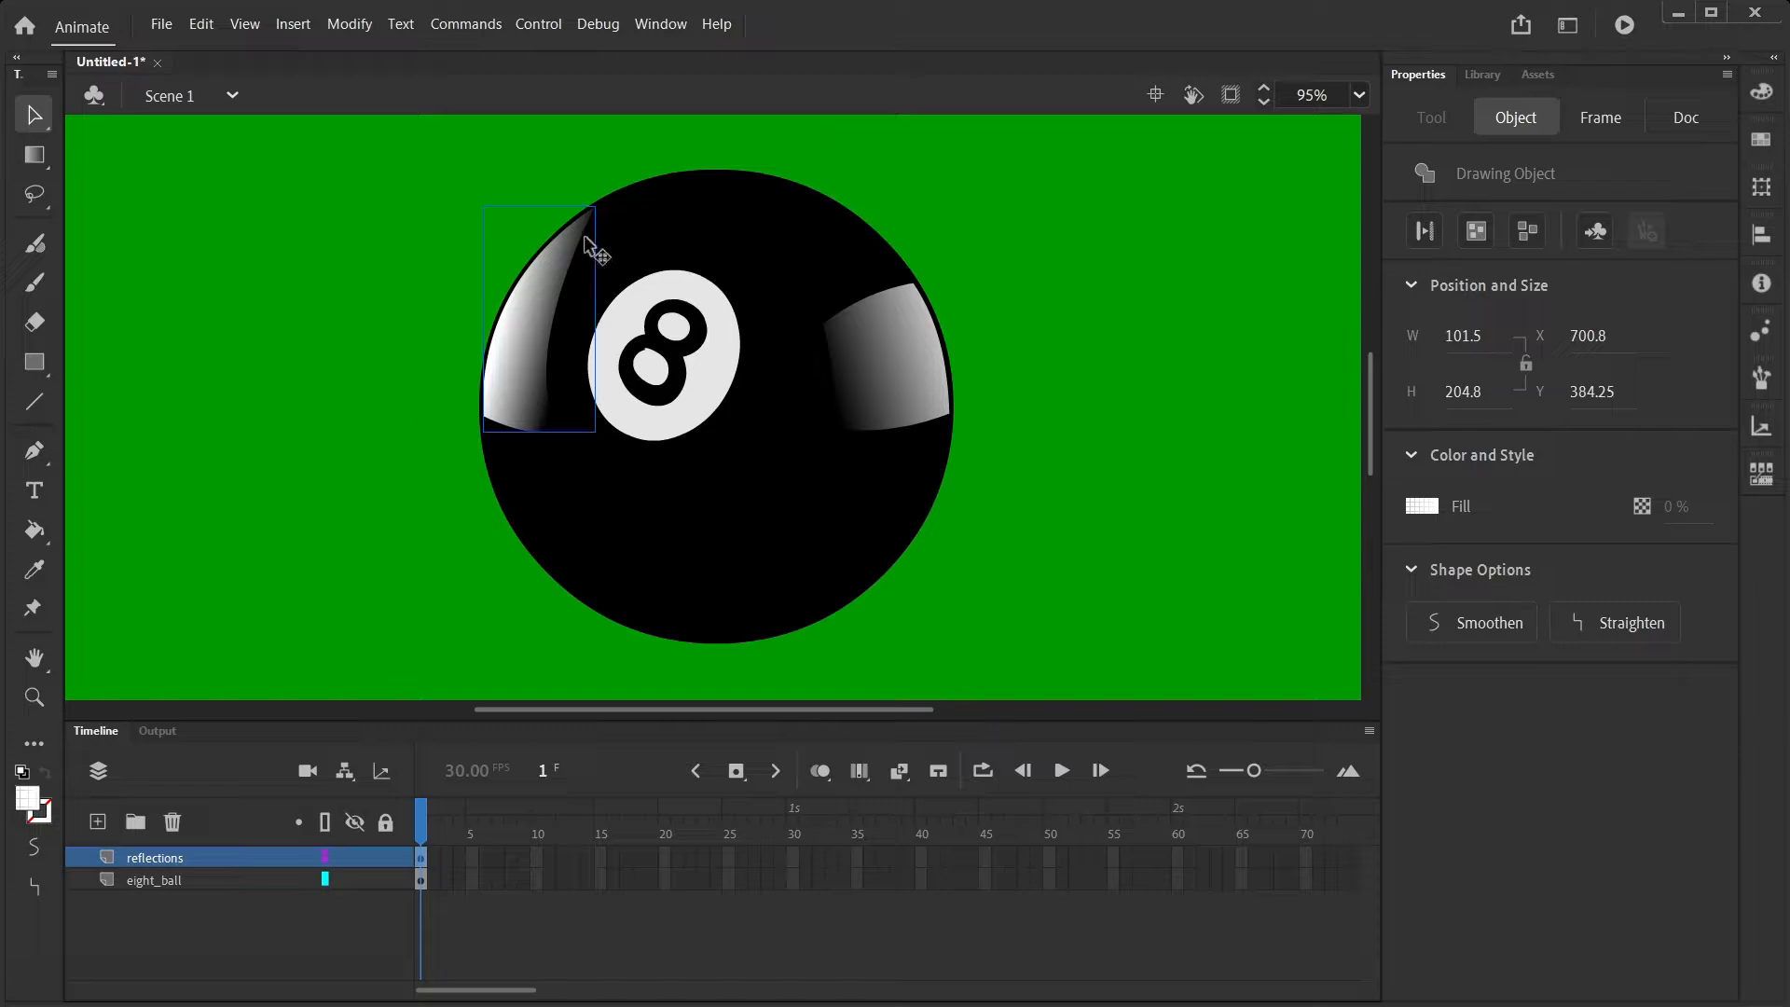
left_click(455, 346)
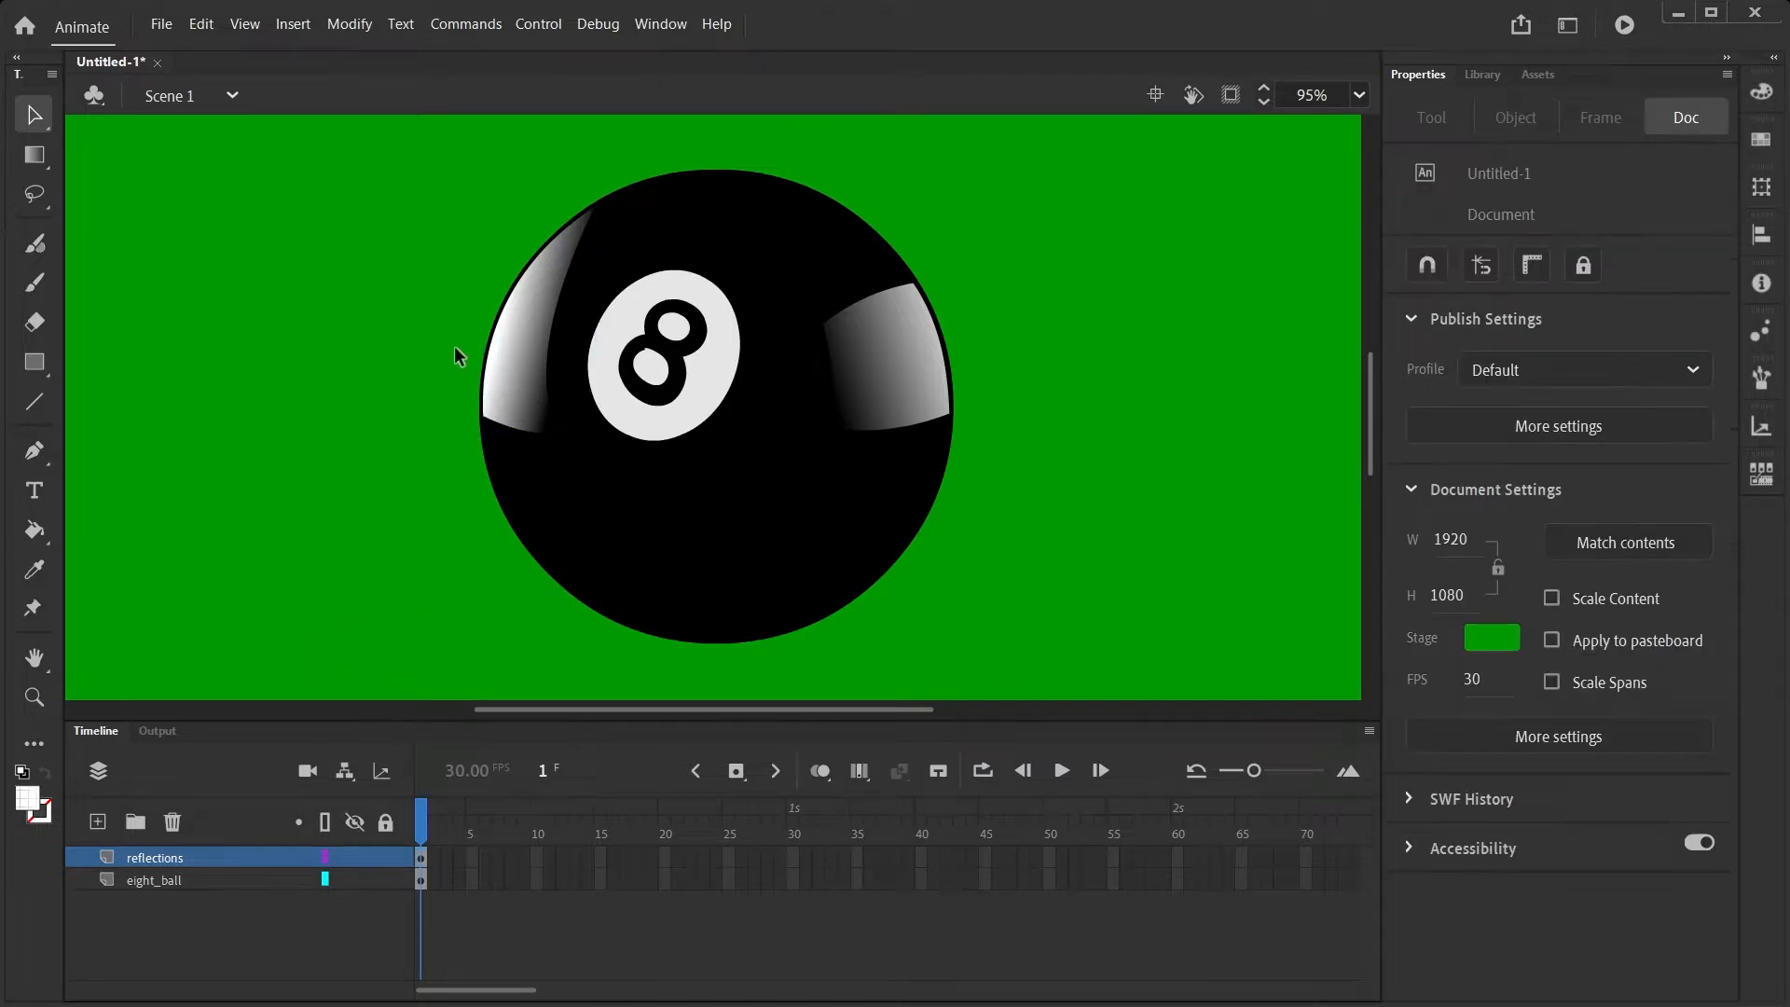
Add a Blur filter to the reflections layer's frame with Blur X and Y set to 2
left_click(187, 862)
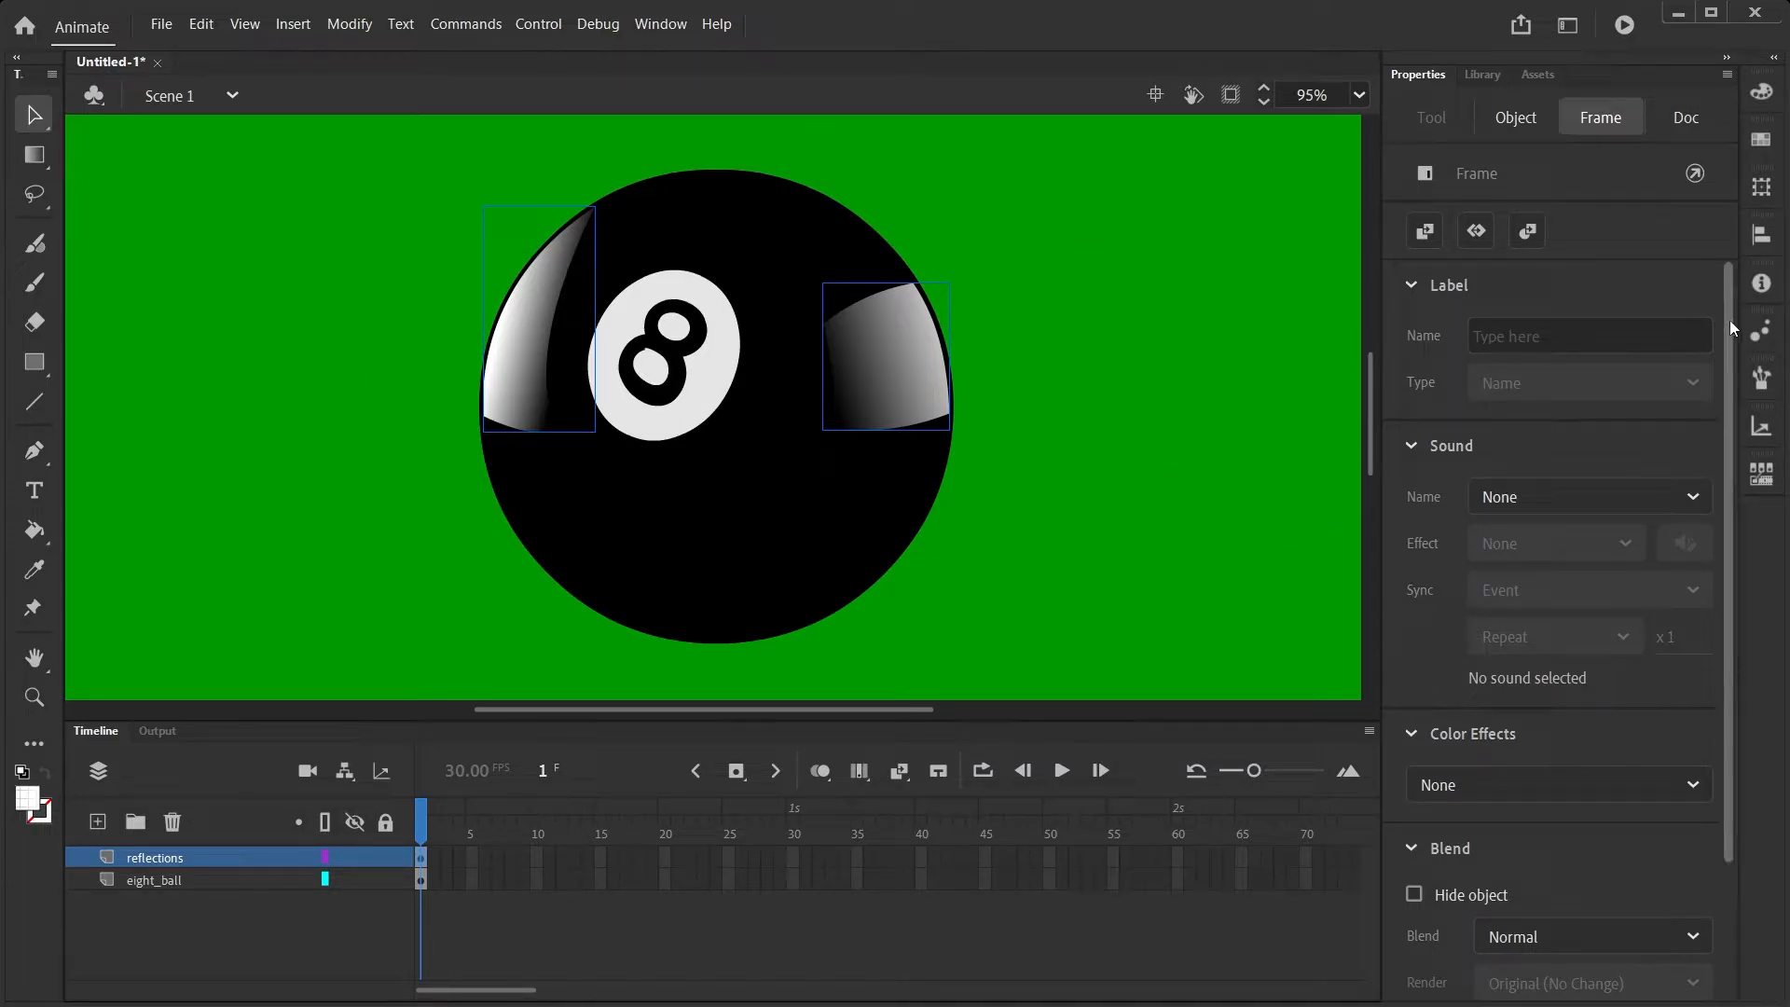
left_click_drag(1730, 321, 1729, 507)
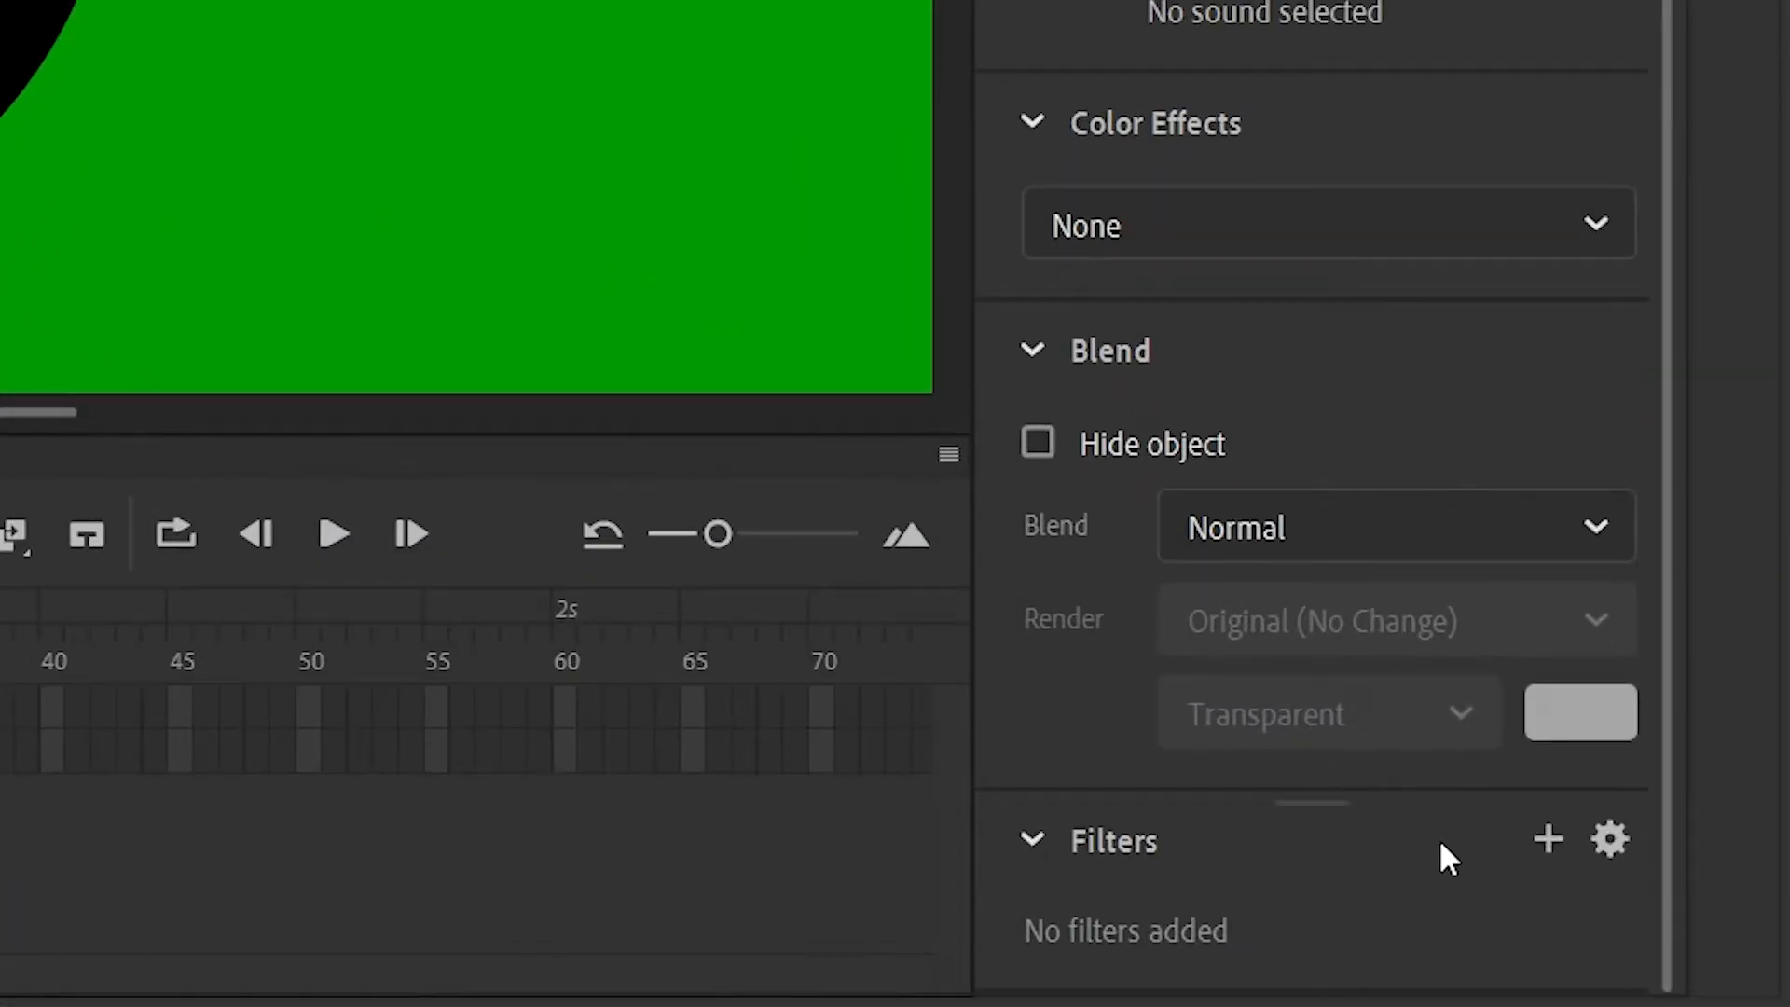
left_click(1549, 839)
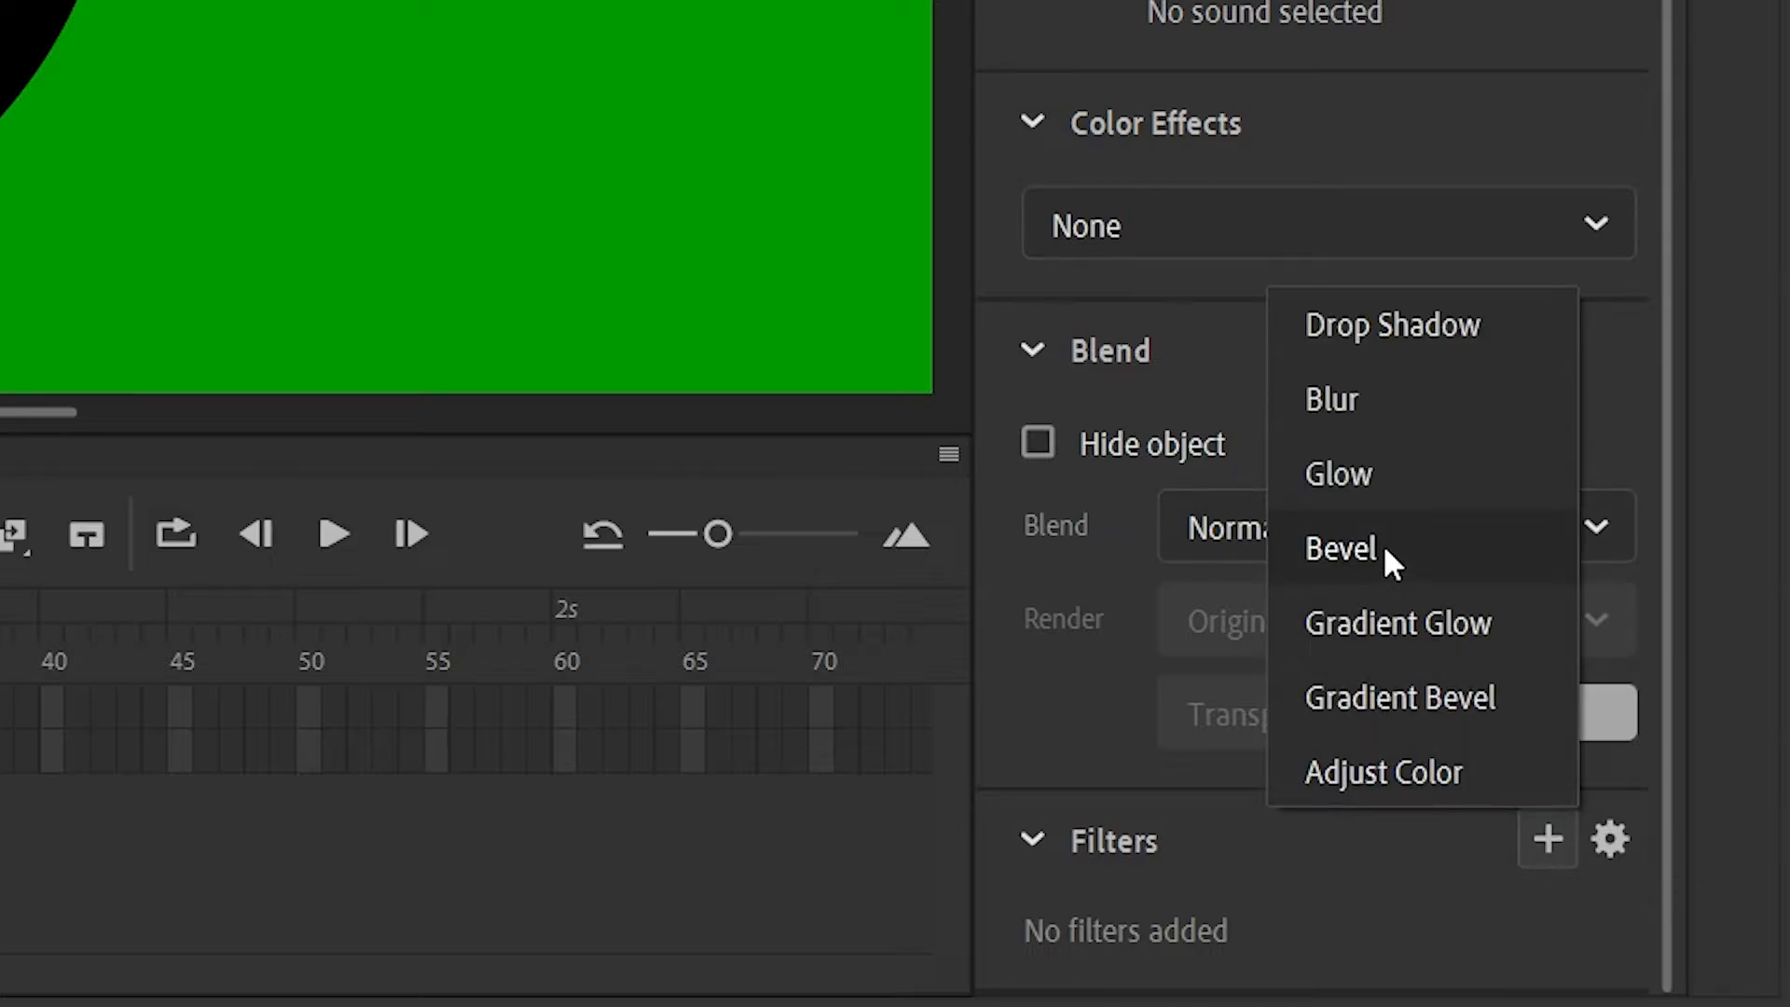
left_click(1398, 396)
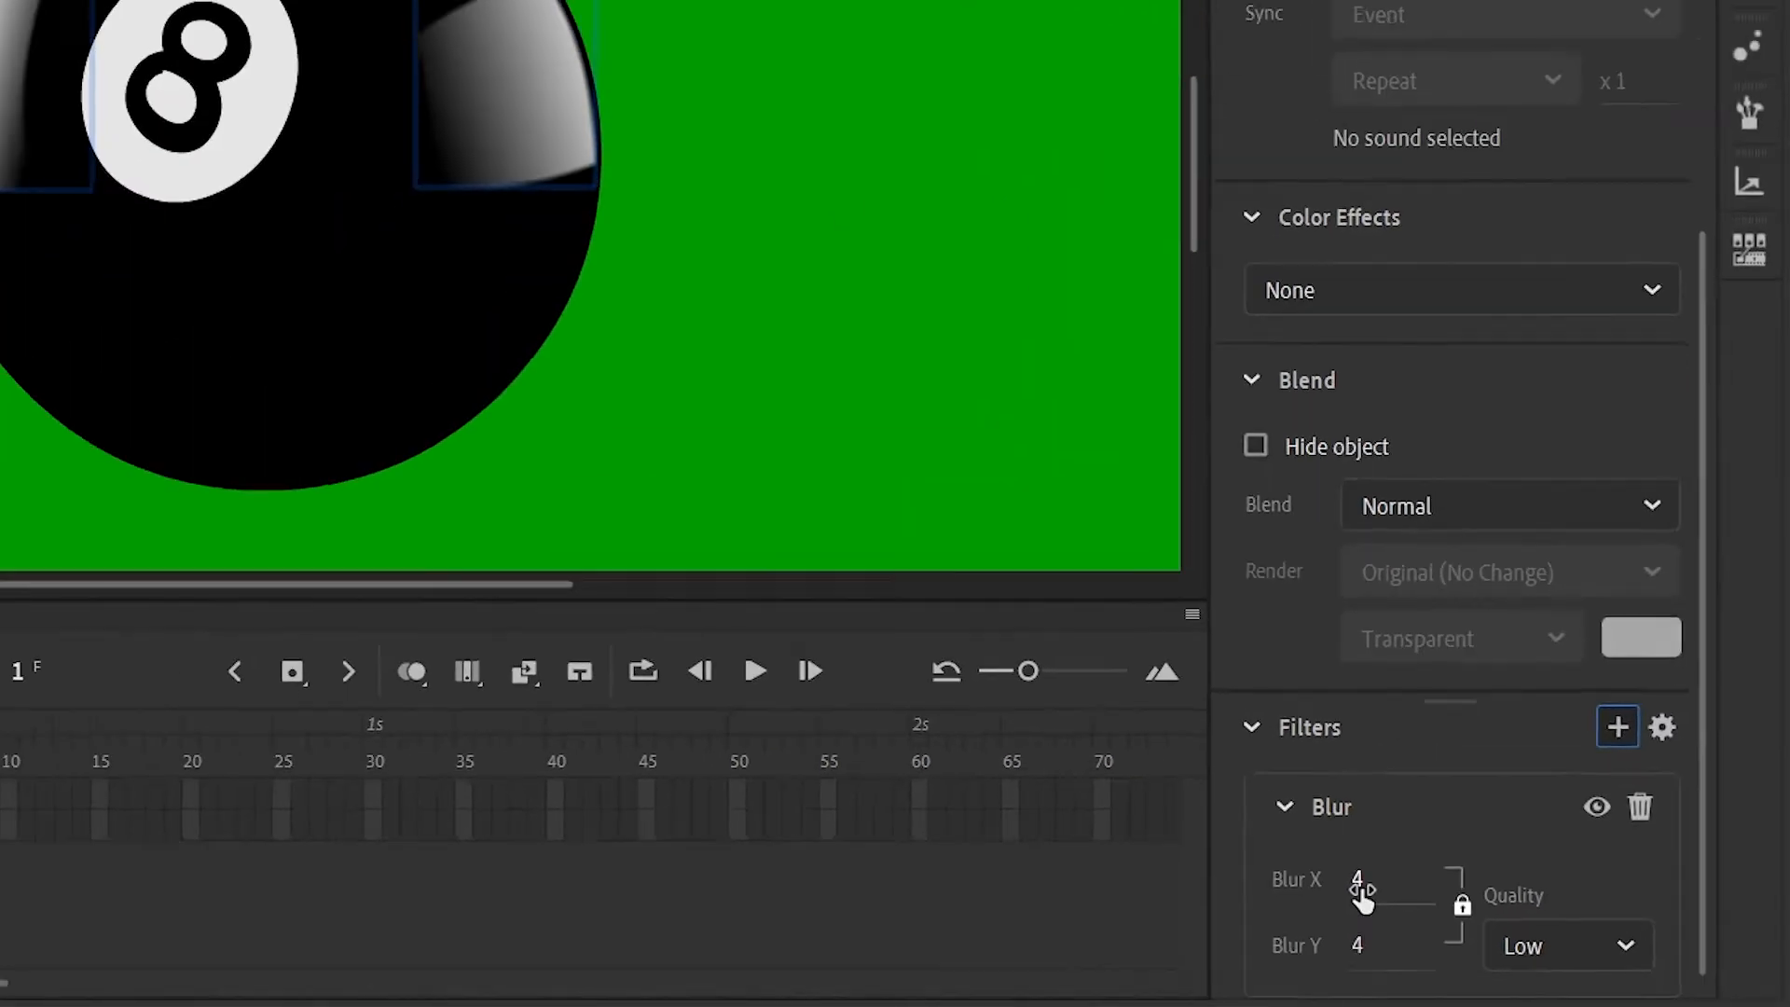
left_click(1182, 837)
type("2")
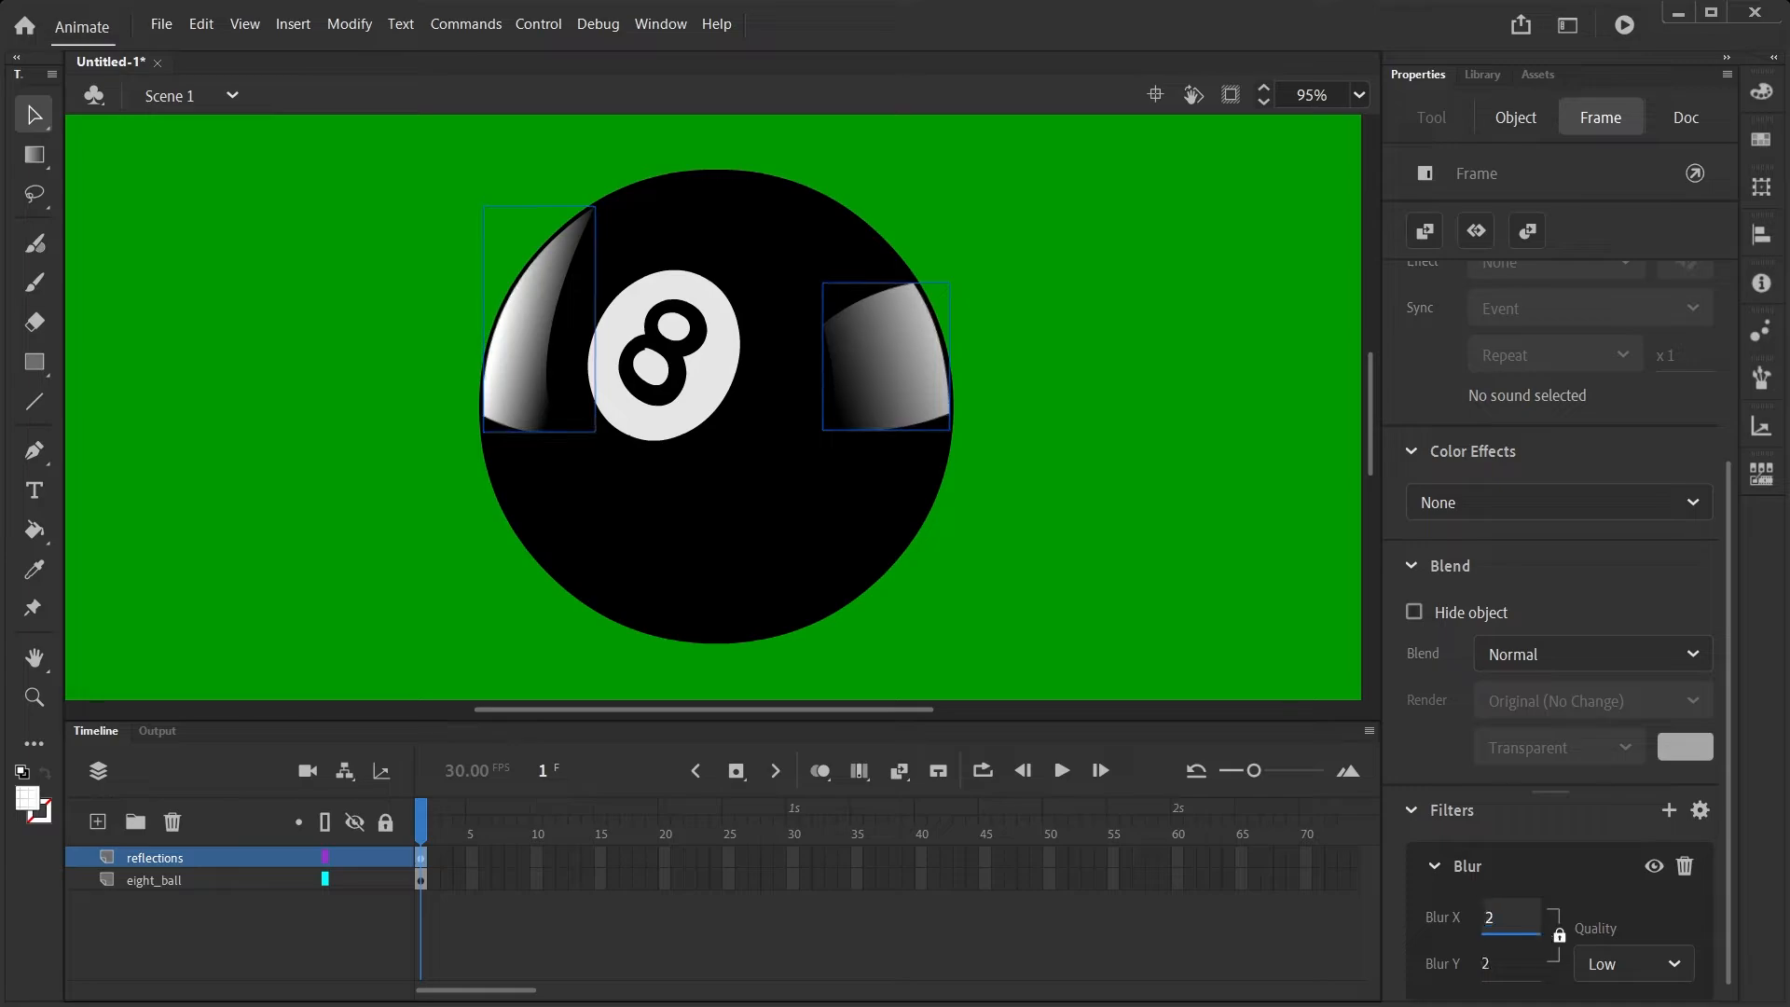
scroll(987, 555, "down", 5)
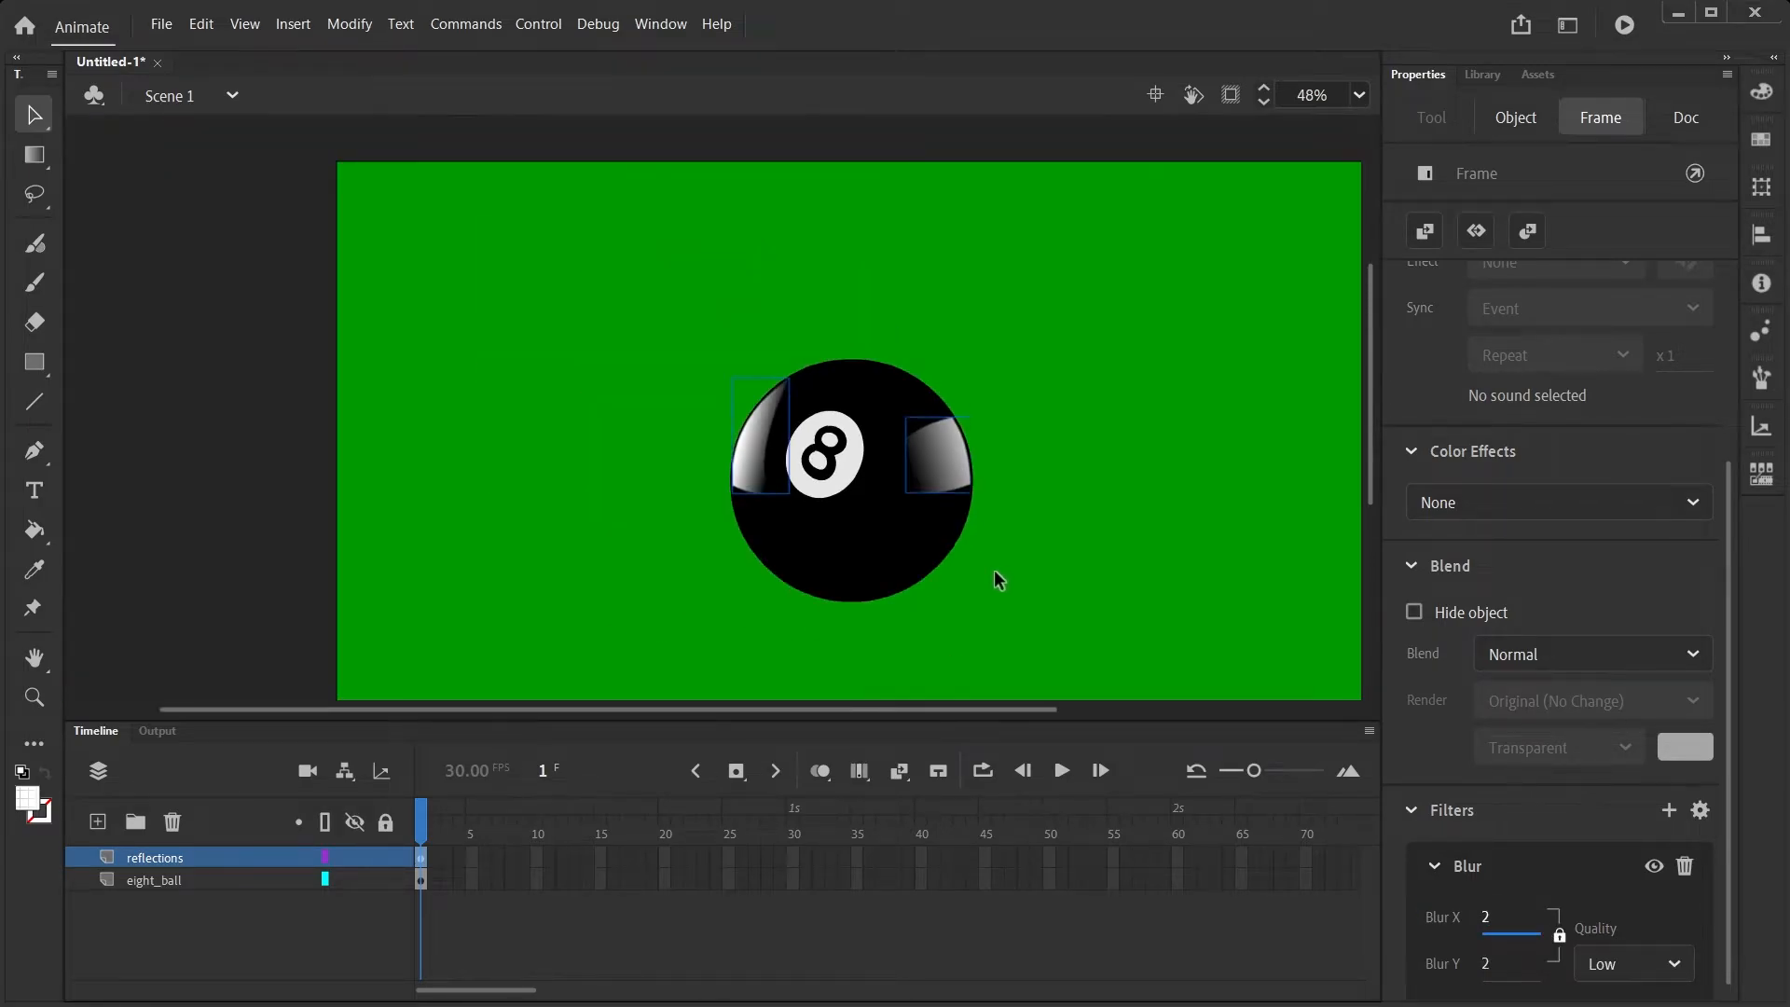
left_click_drag(1056, 533, 966, 437)
left_click(460, 529)
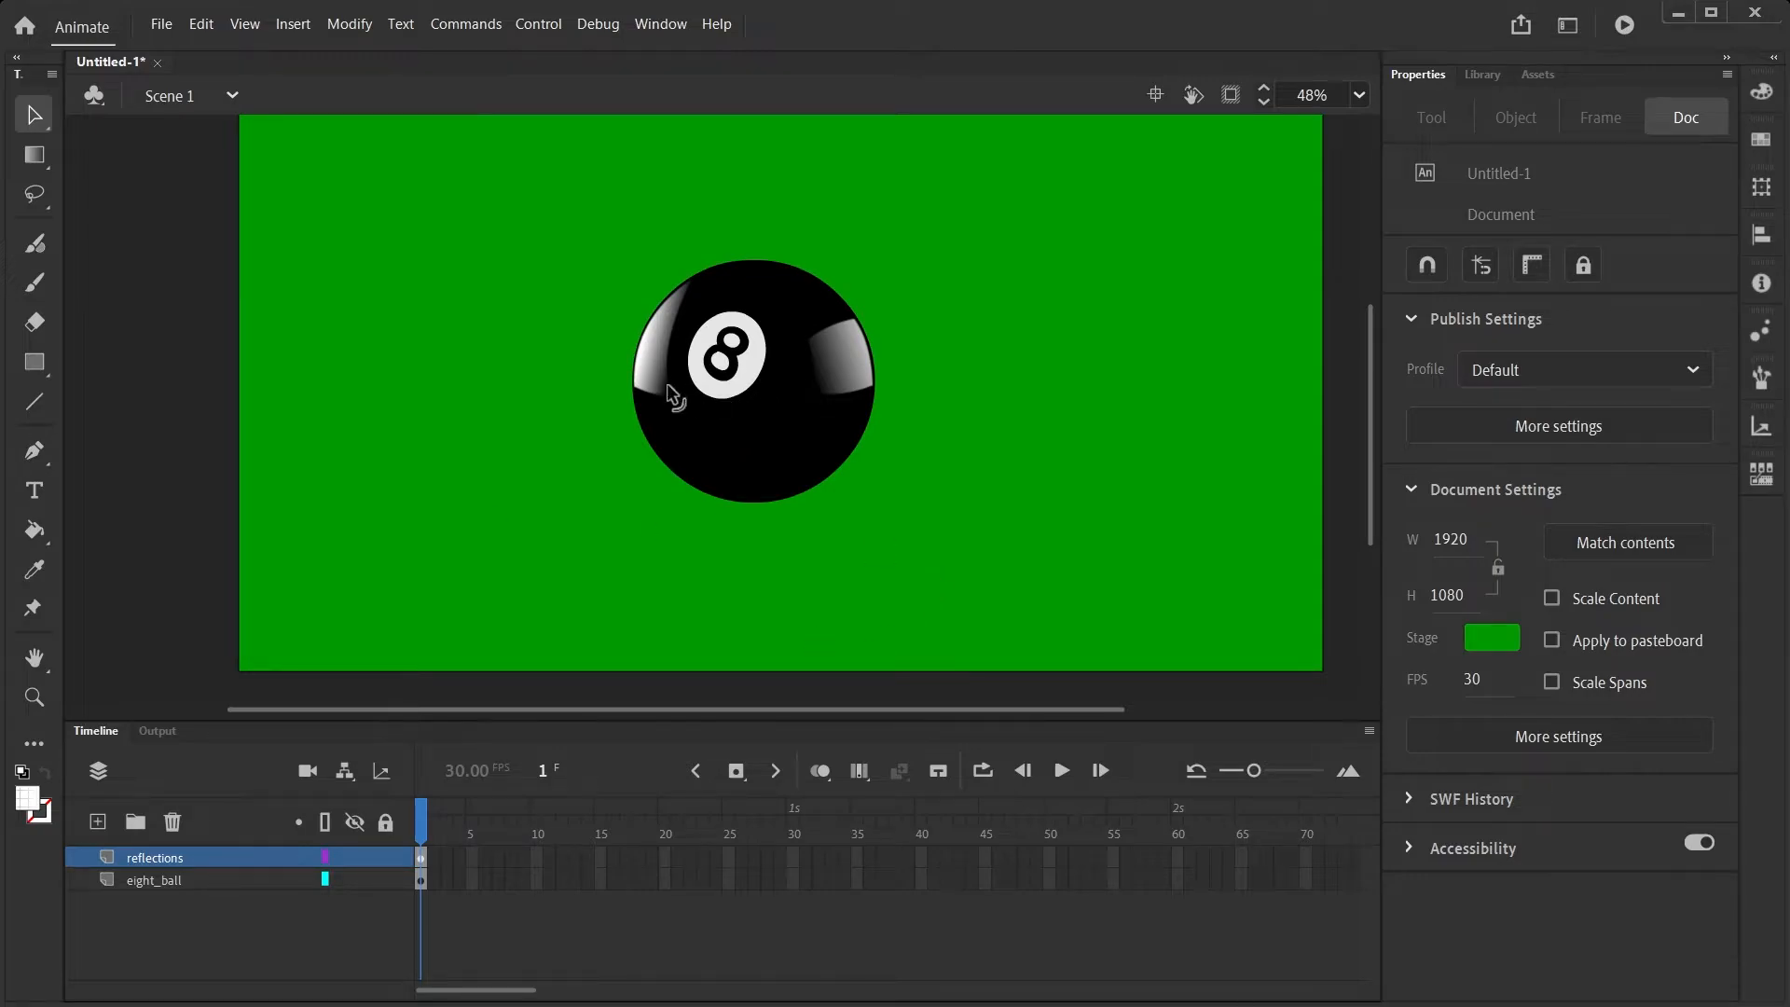
Create a new layer named shadow and place it beneath the eight_ball layer
left_click(642, 369)
left_click(404, 343)
left_click(97, 822)
left_click_drag(149, 863, 166, 903)
double_click(162, 901)
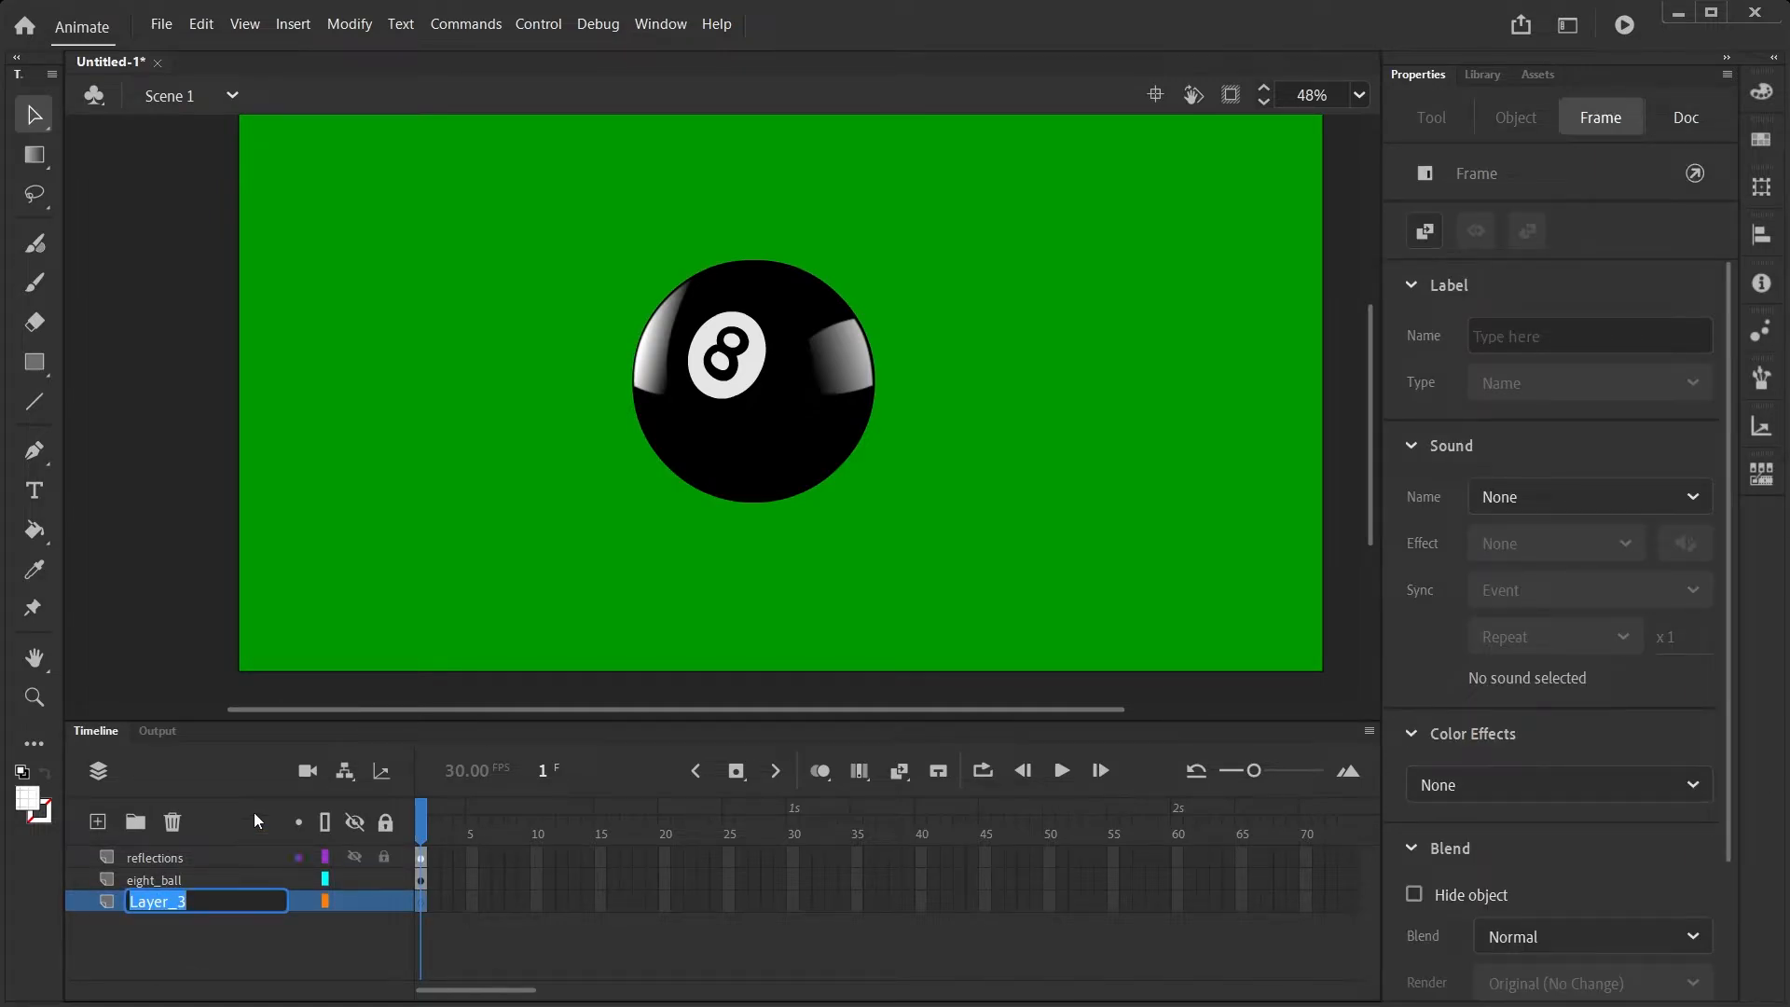
type("shadow")
key("Return")
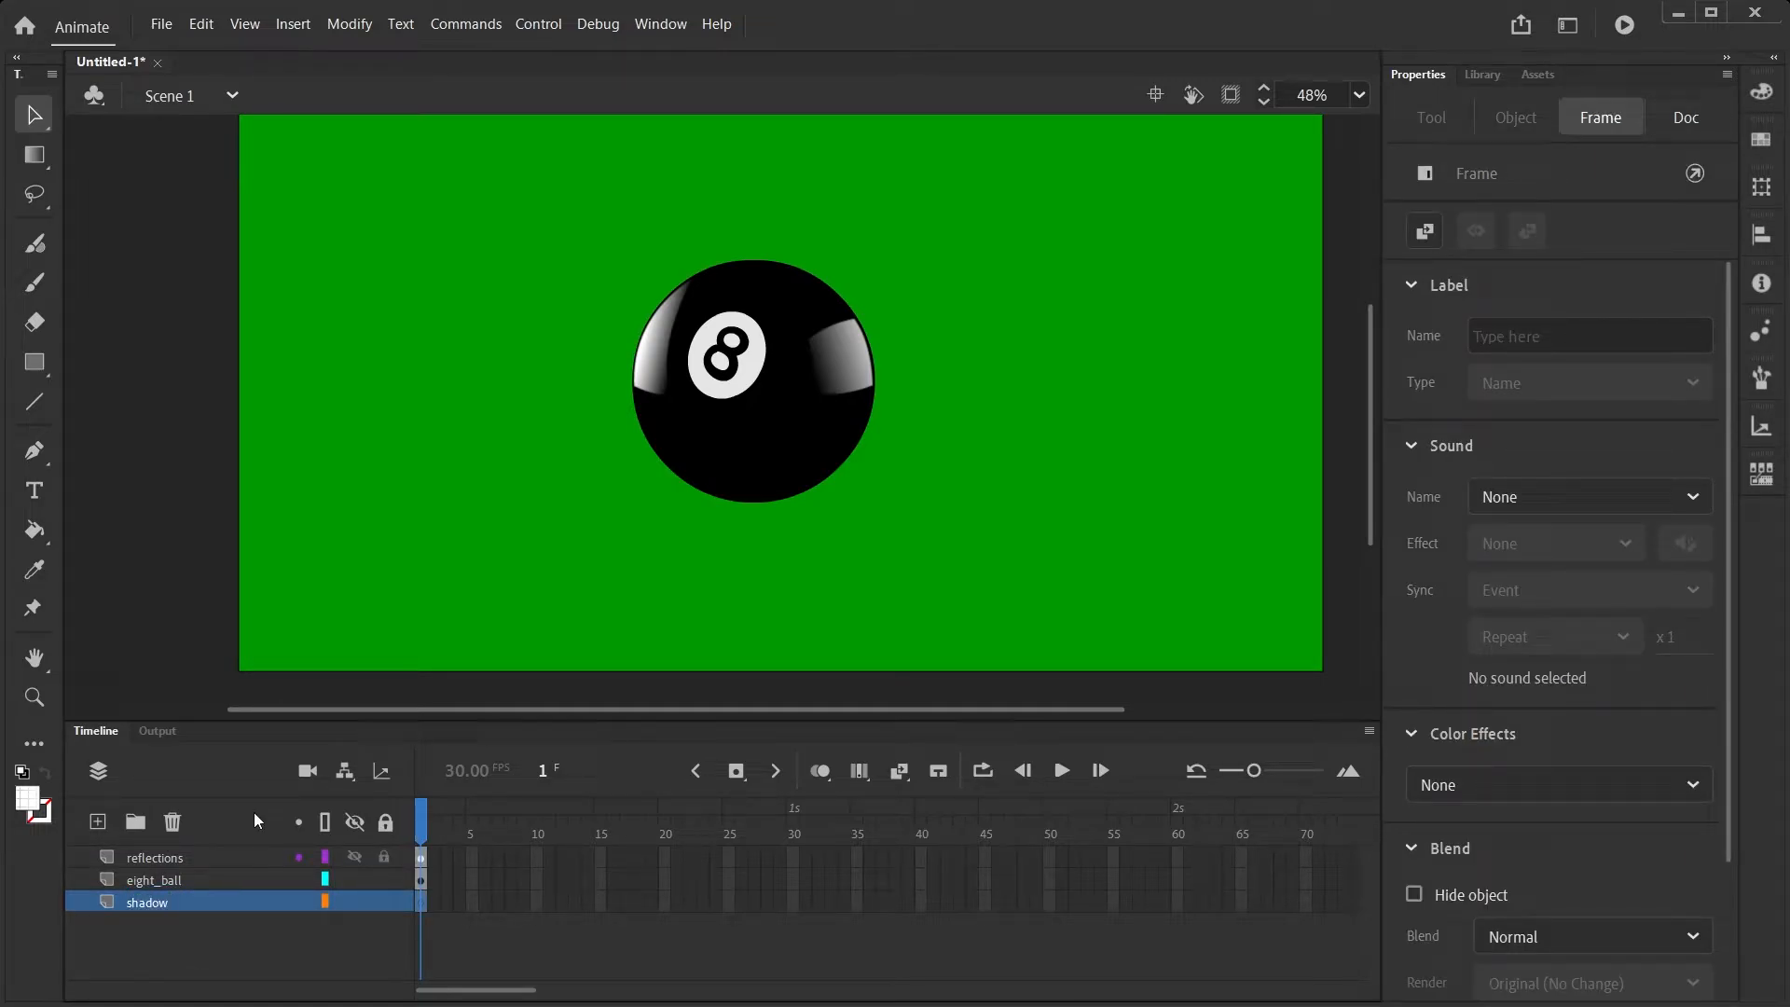
Draw a flat oval about 367 by 74 px at the ball's base on the shadow layer
left_click(41, 370)
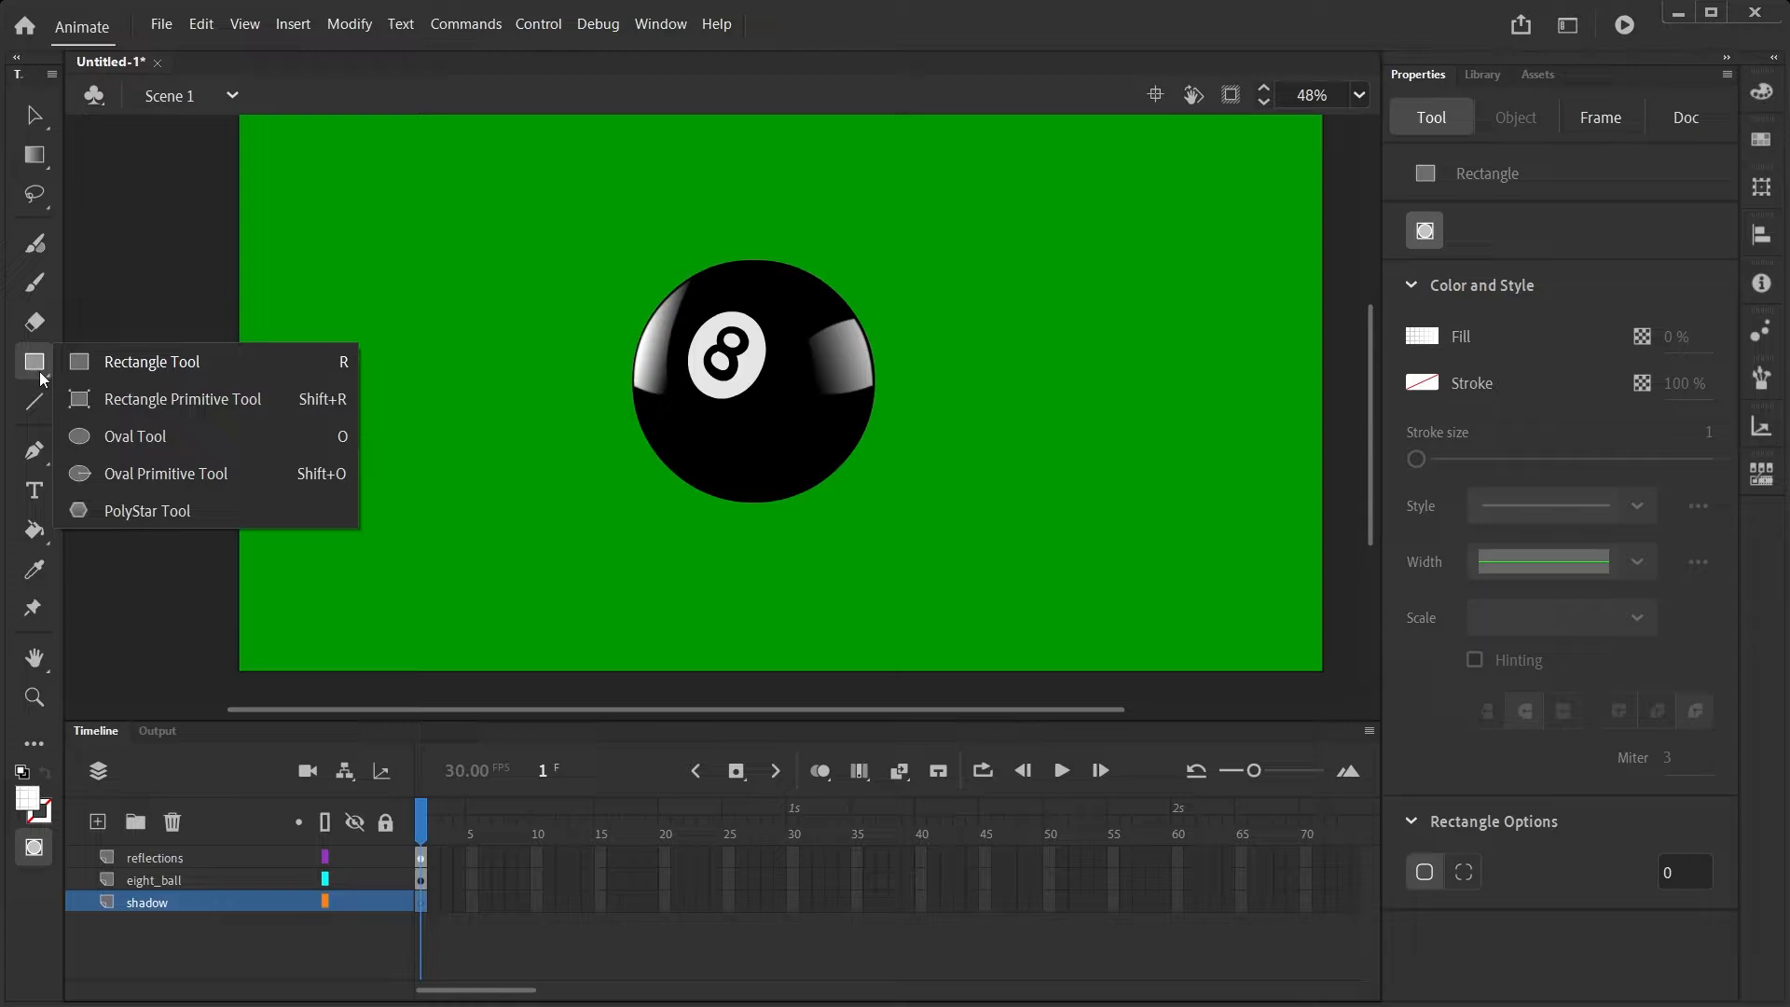
left_click(135, 435)
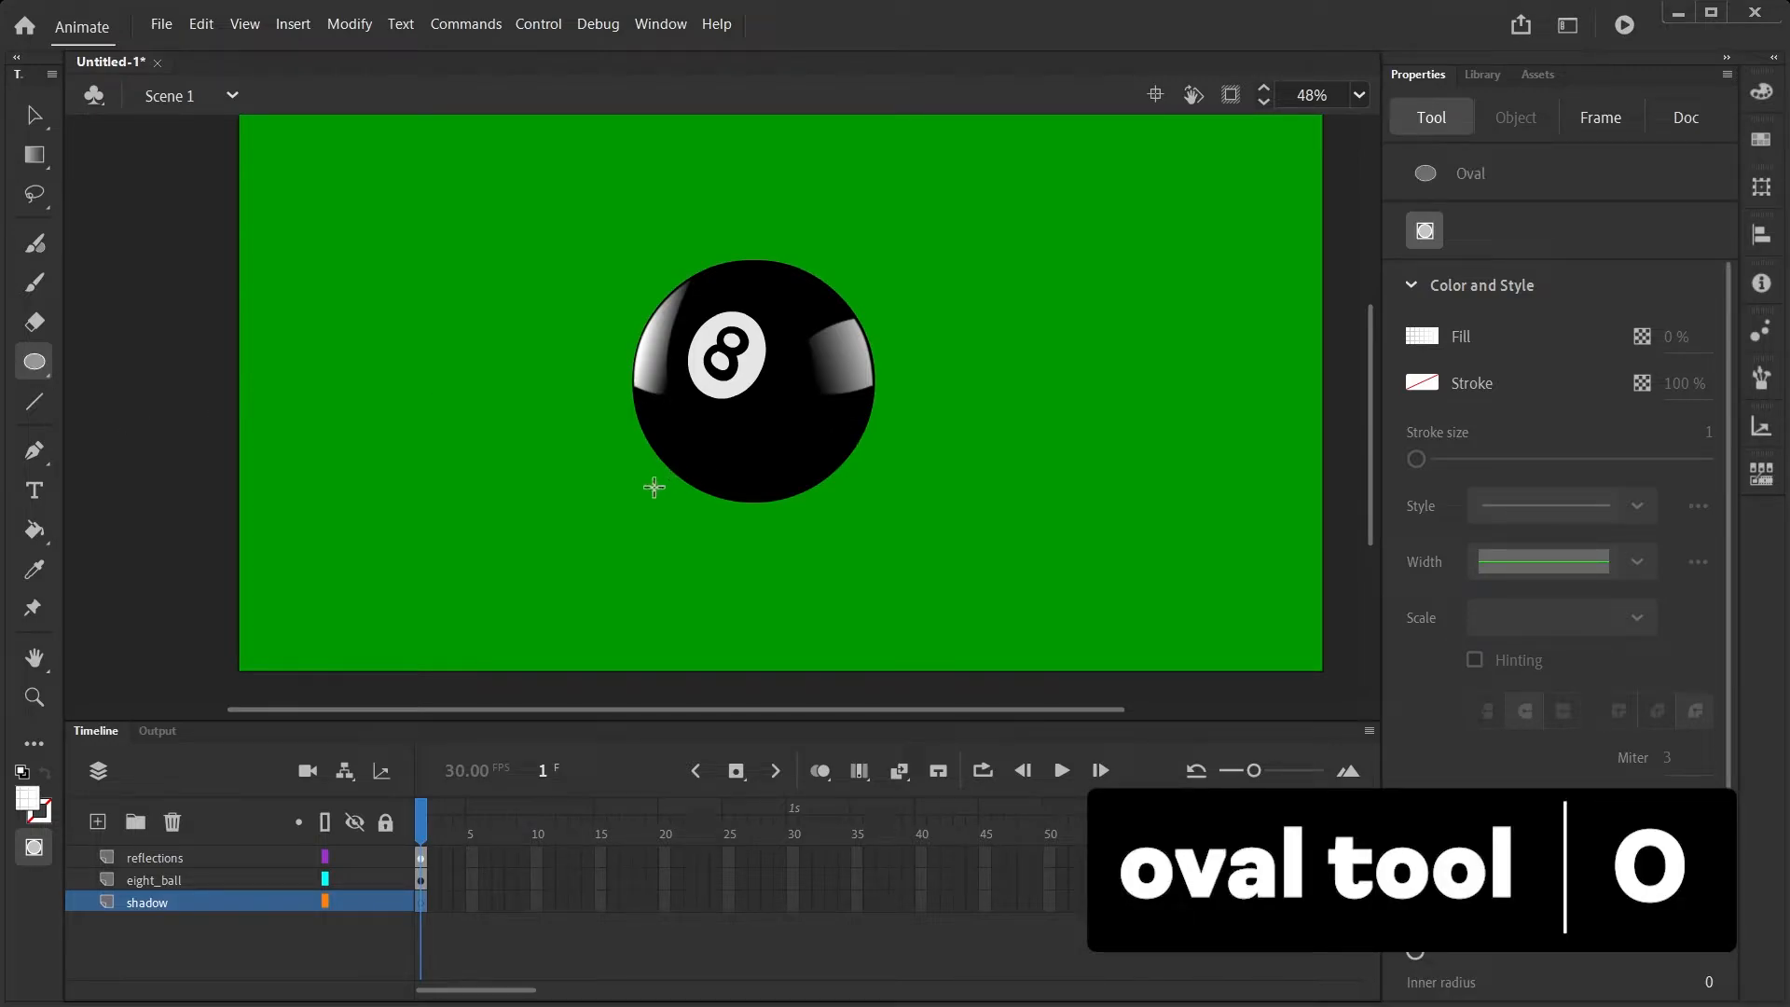
left_click_drag(651, 476, 855, 517)
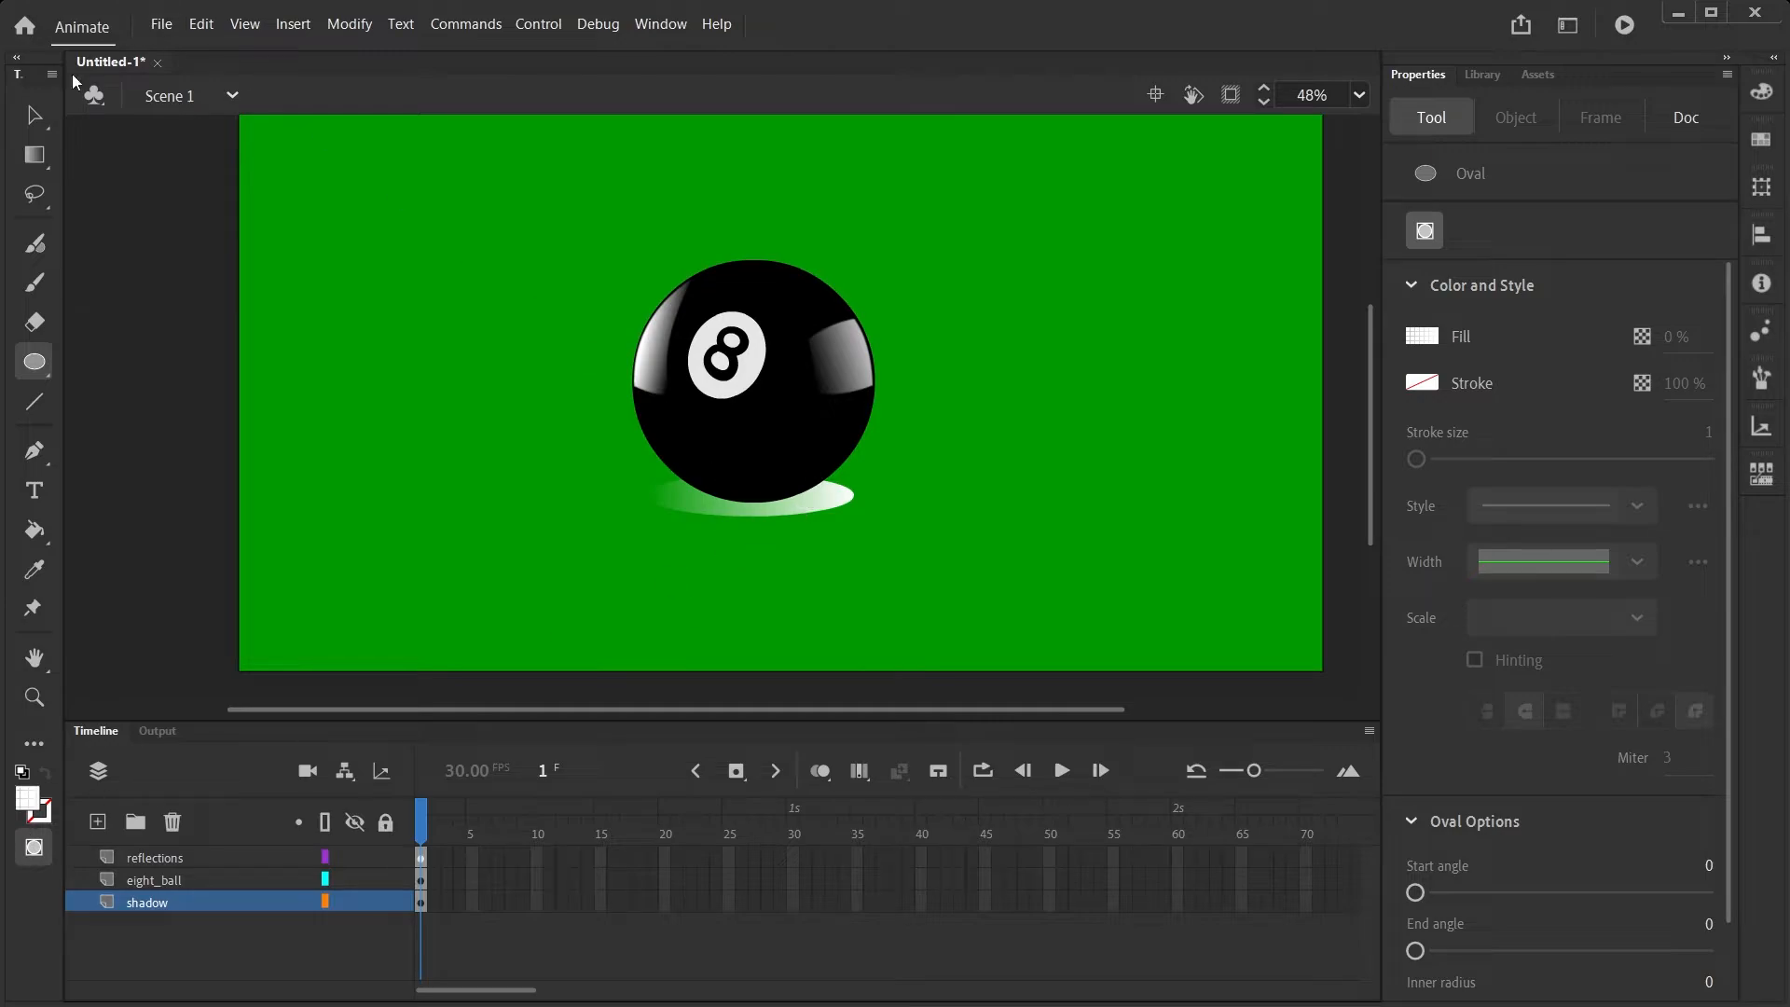
Fill the shadow oval with solid black at 53% alpha and nudge it to center beneath the ball
key("v")
left_click(800, 503)
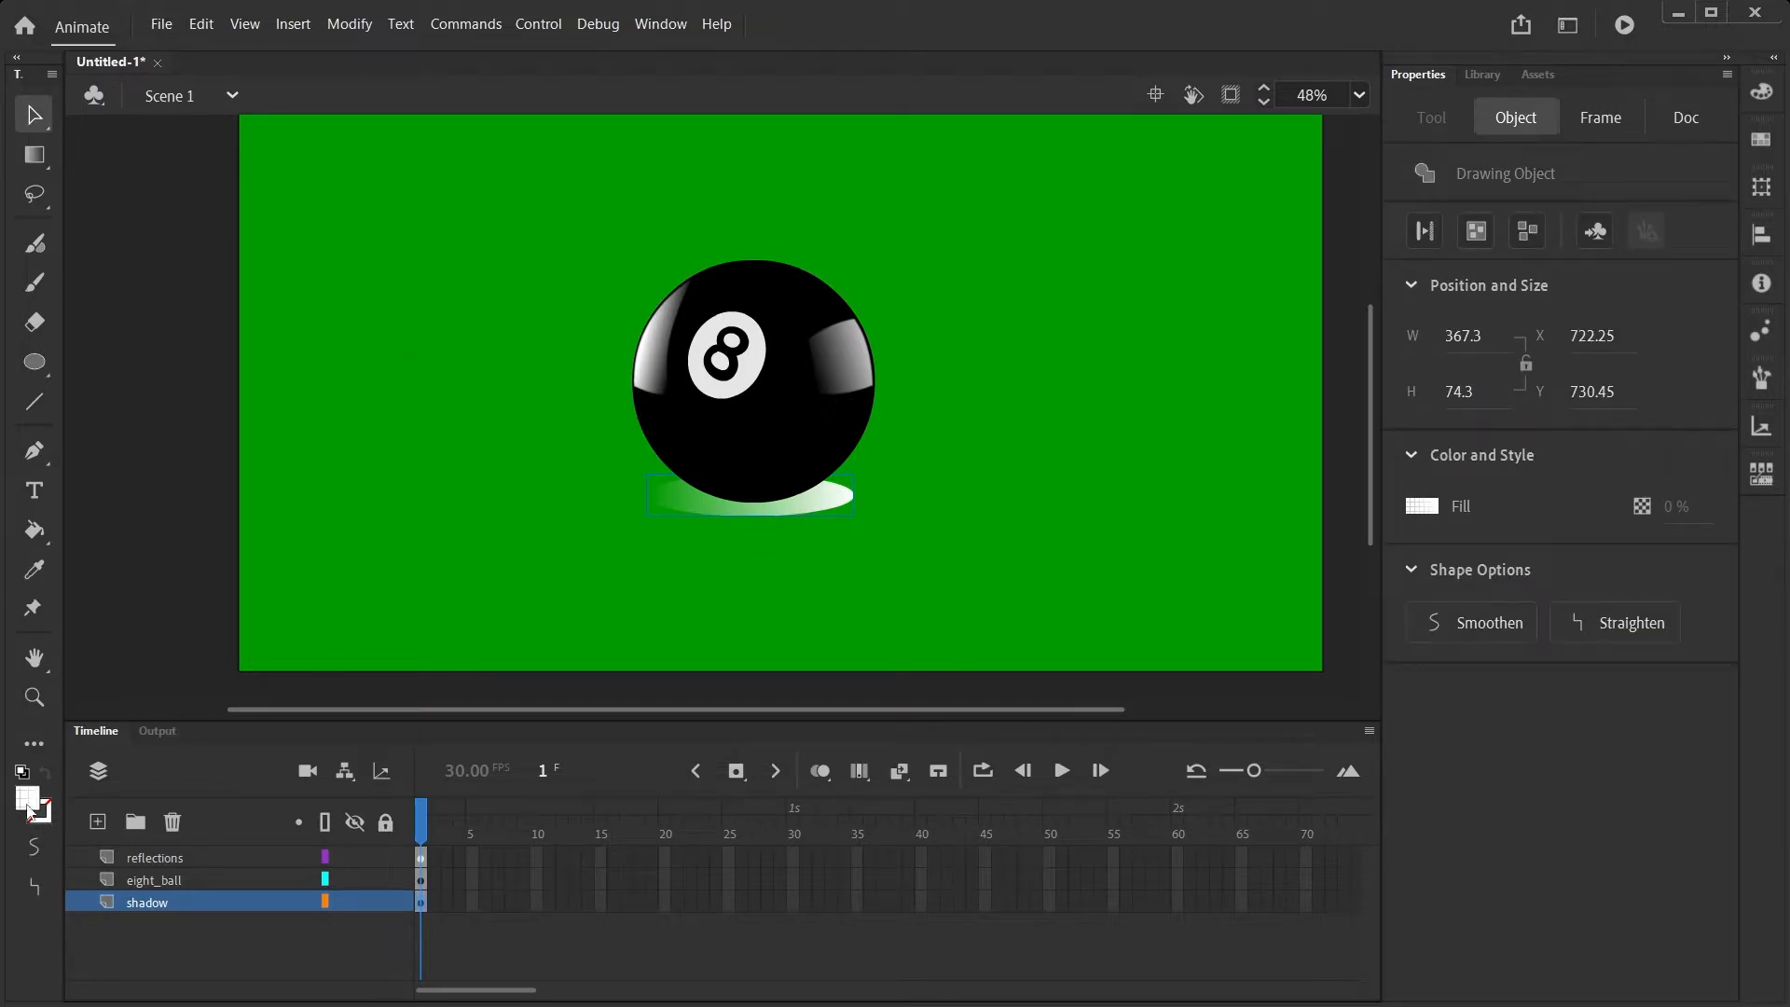
left_click(1426, 507)
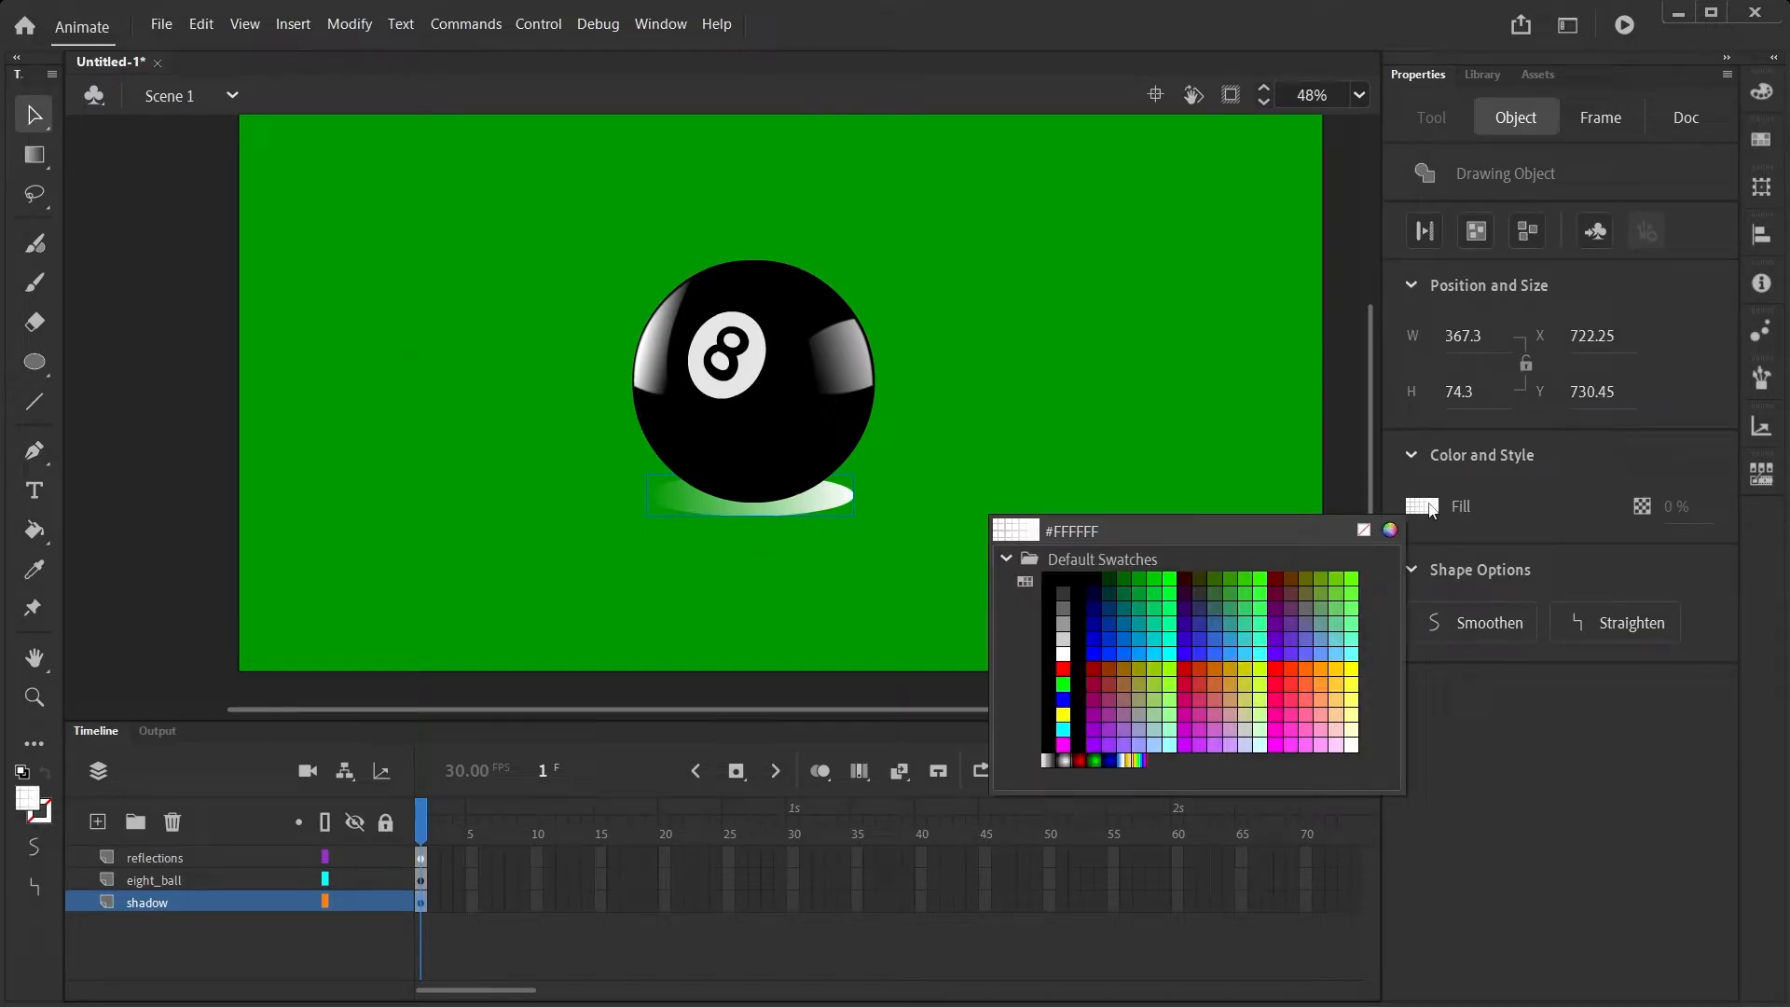
left_click(1113, 591)
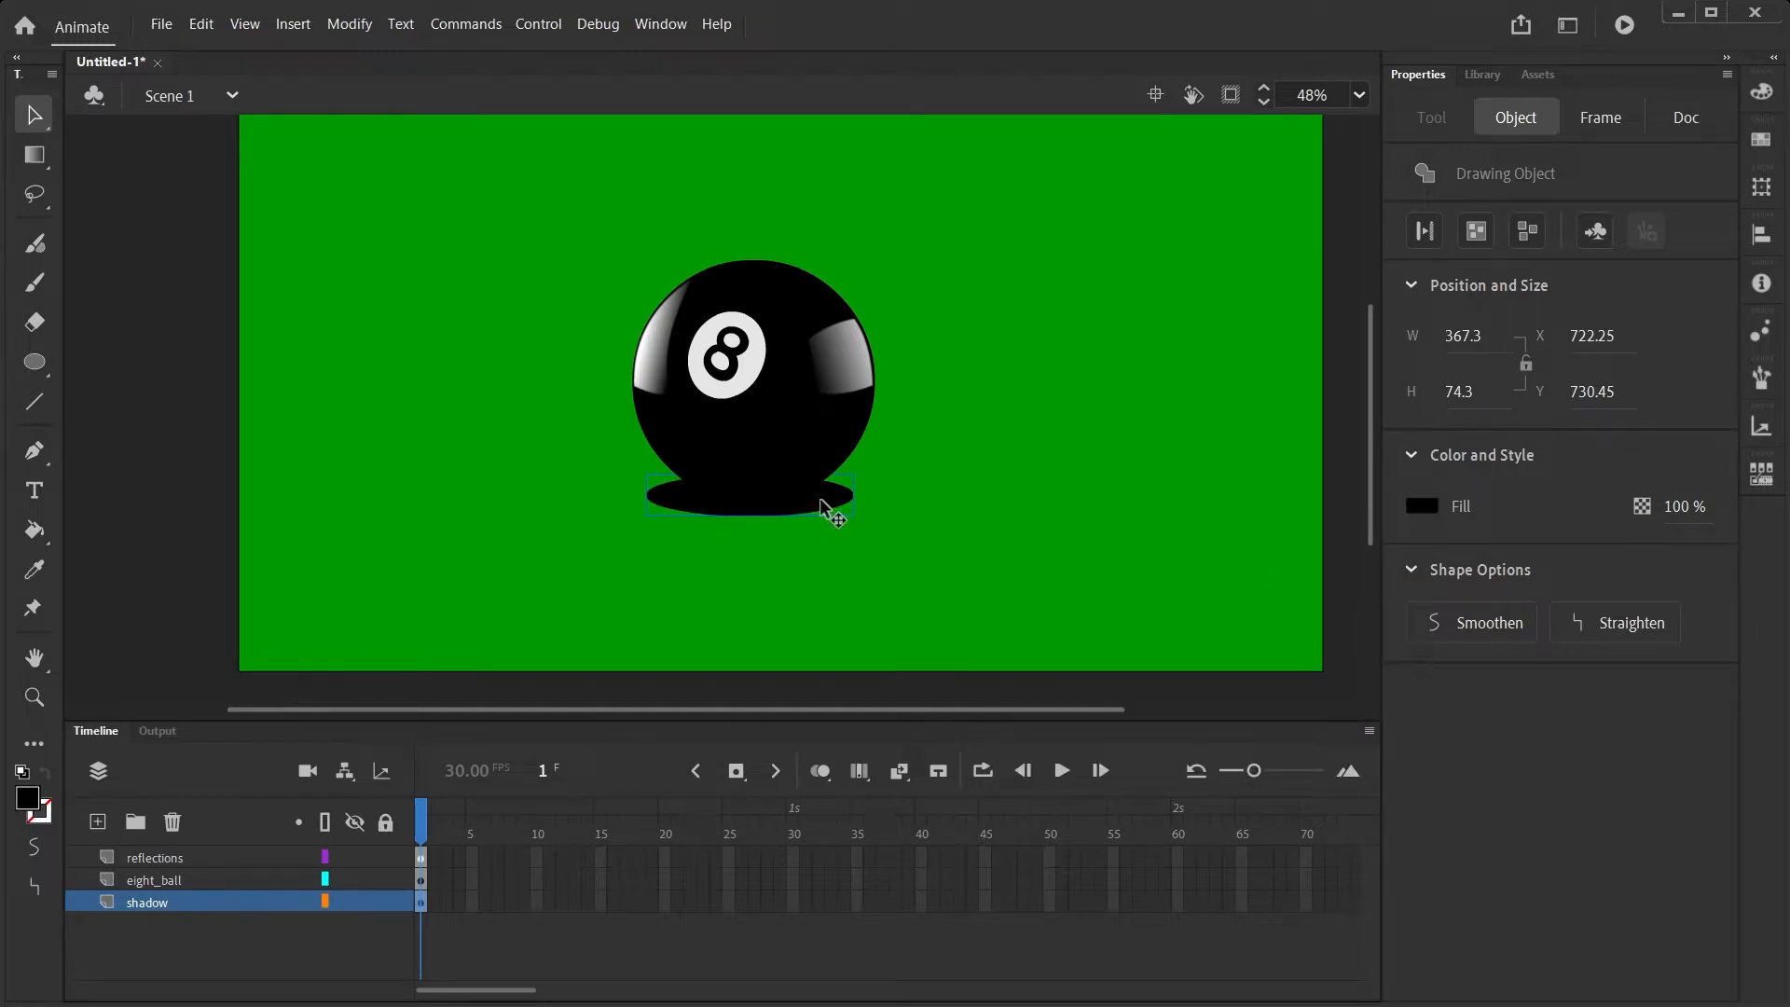
left_click_drag(827, 504, 827, 504)
left_click_drag(1664, 506, 1622, 504)
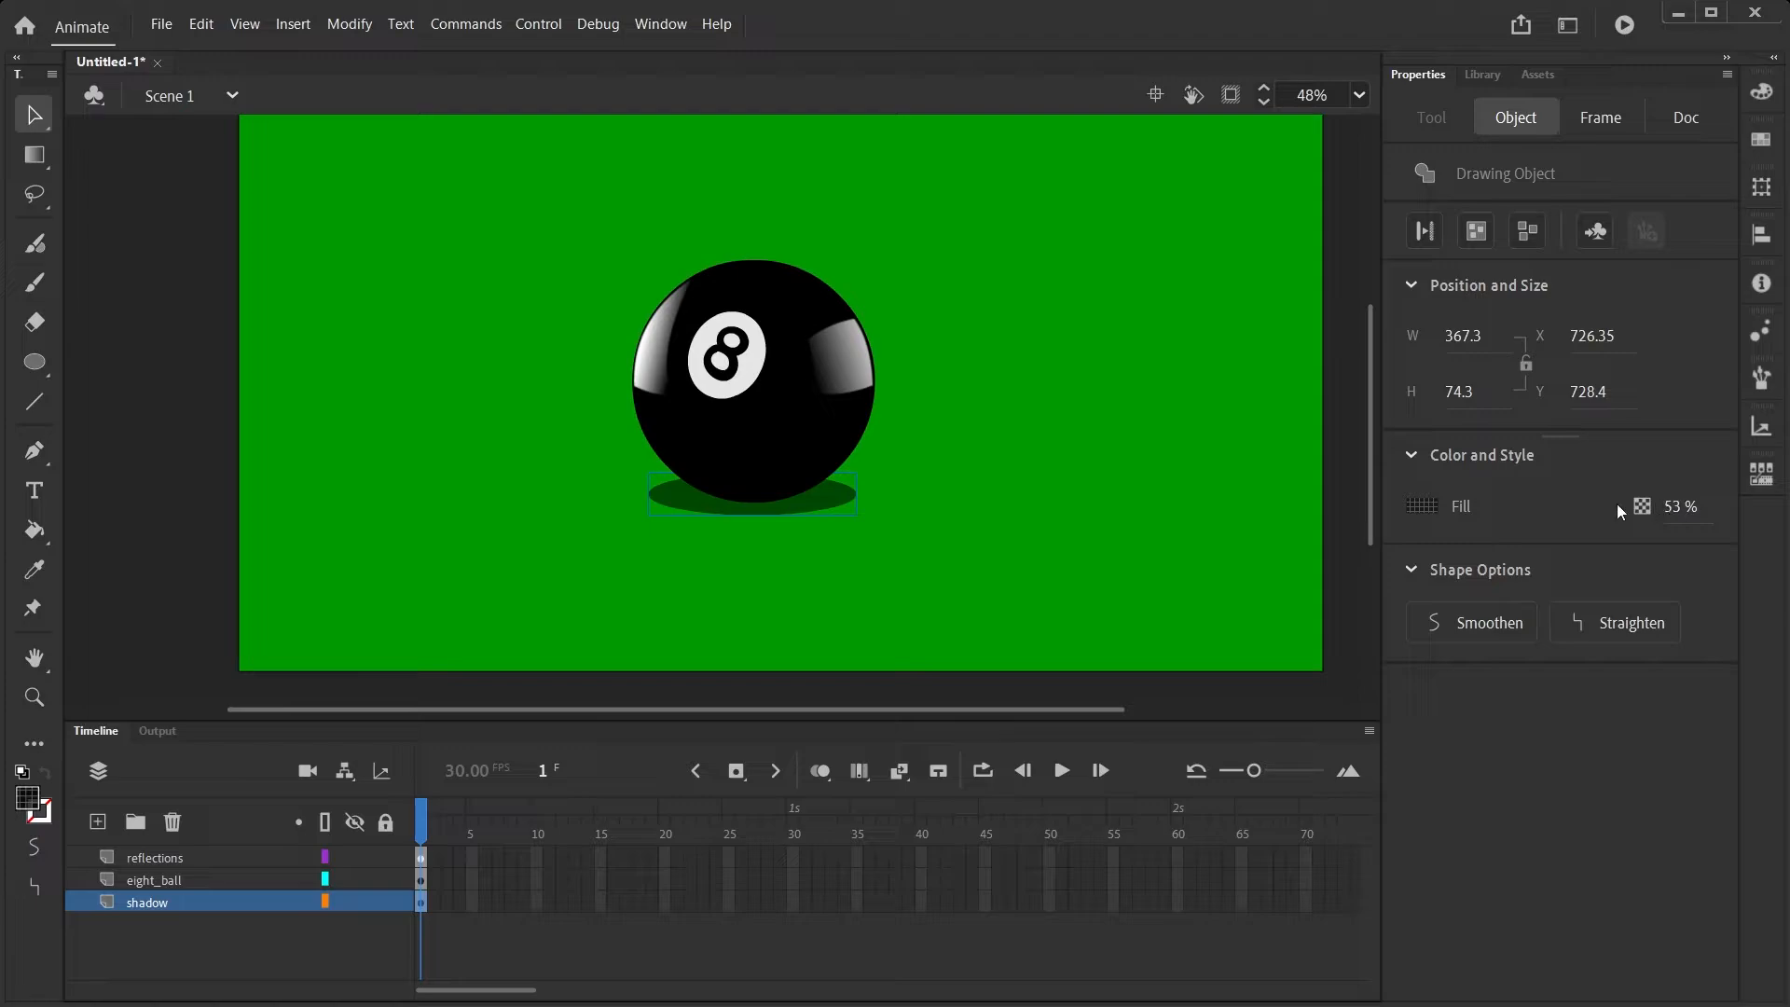
left_click_drag(812, 506, 811, 505)
left_click(818, 597)
Add a Blur filter to the shadow layer's frame with Blur X and Y set to 5
left_click(828, 501)
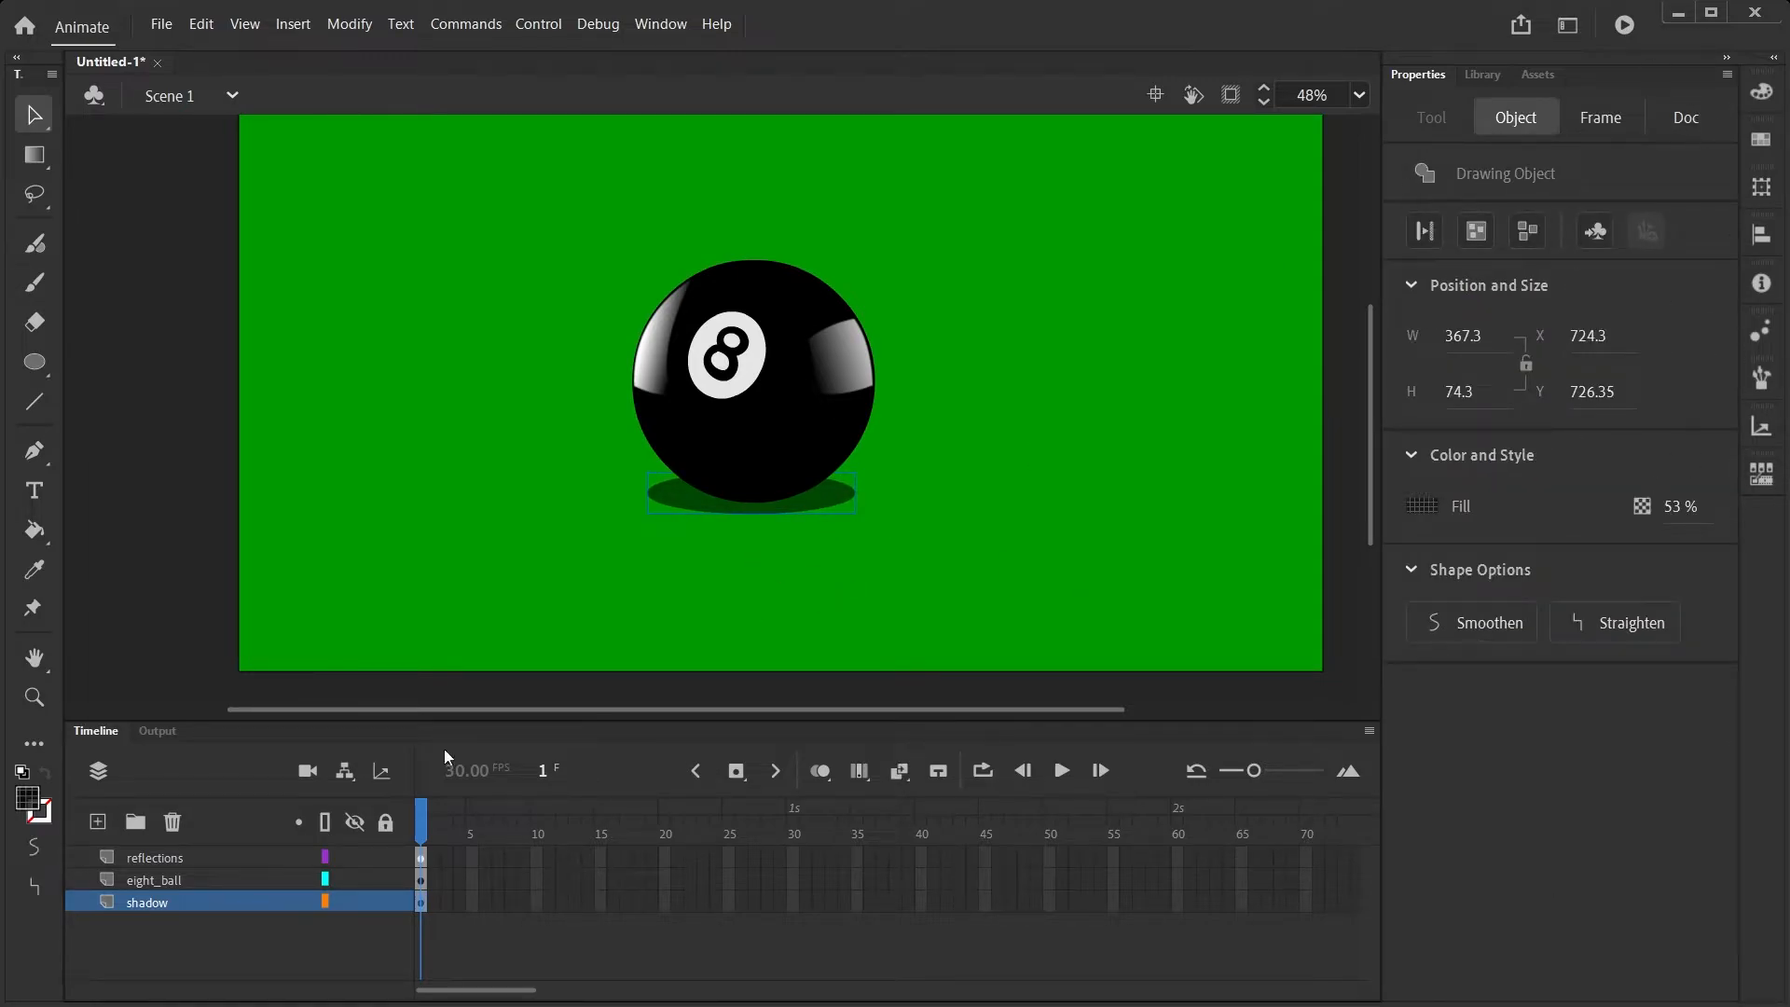
left_click(1600, 117)
left_click(1669, 830)
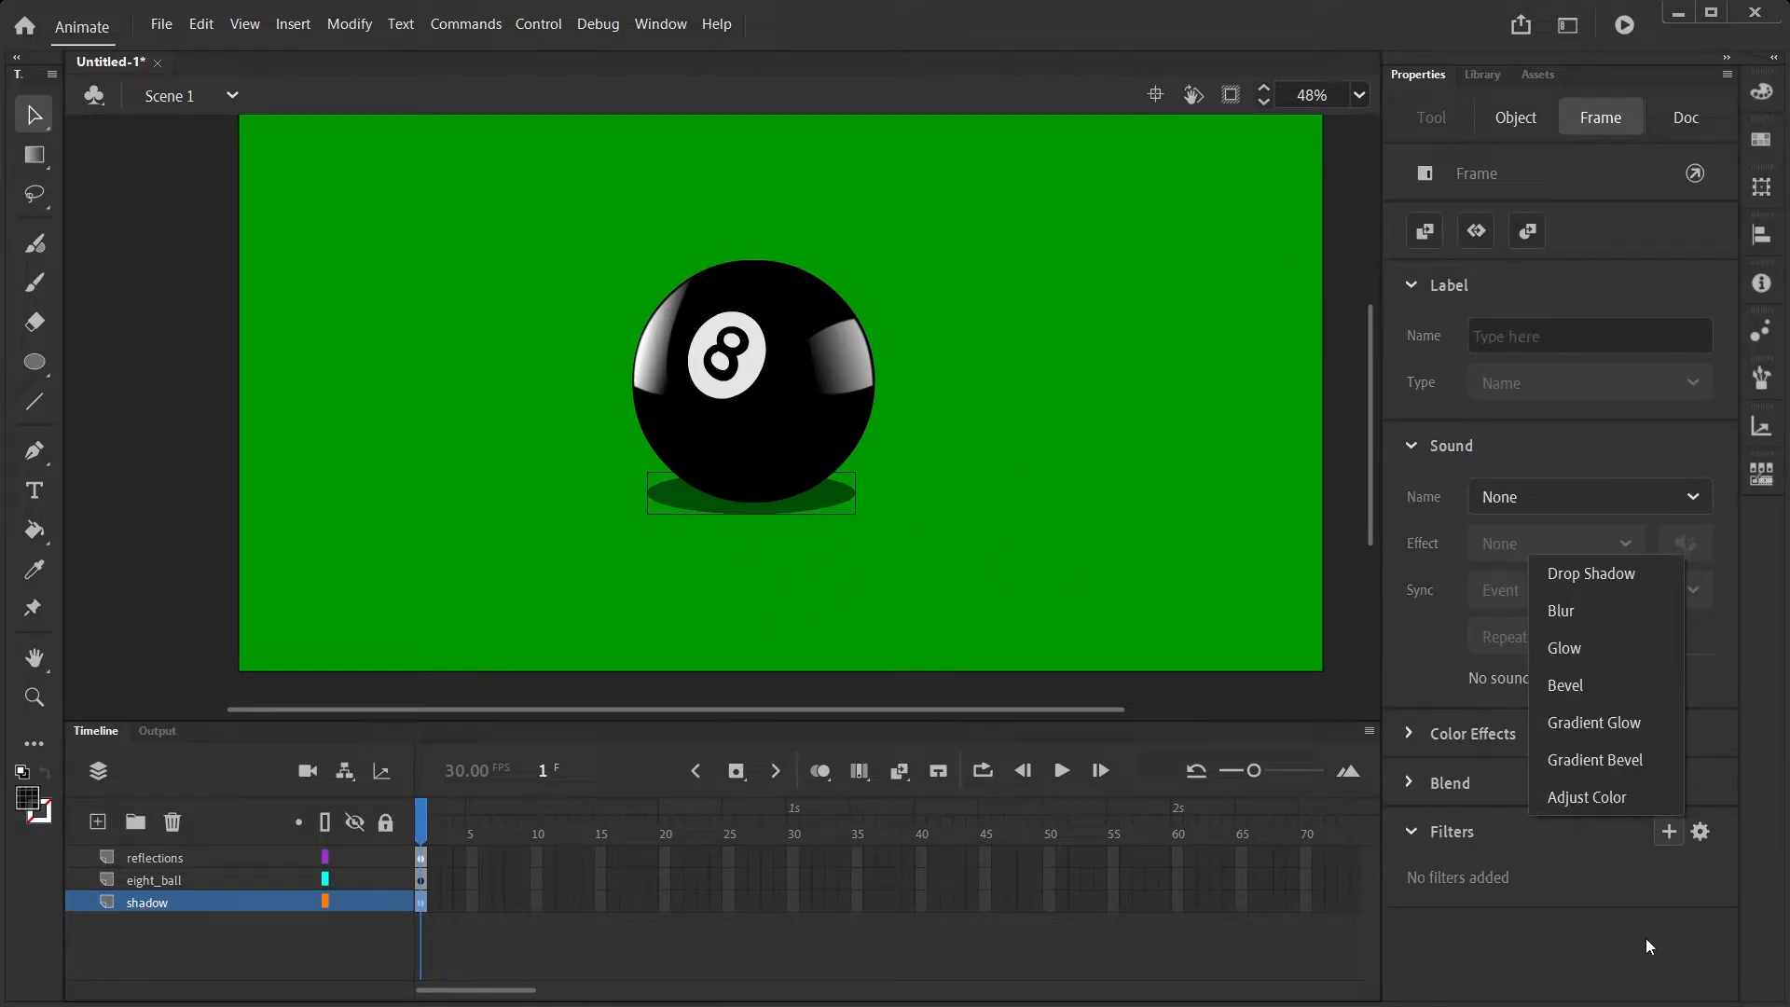
left_click(1579, 613)
left_click_drag(1482, 932, 1491, 931)
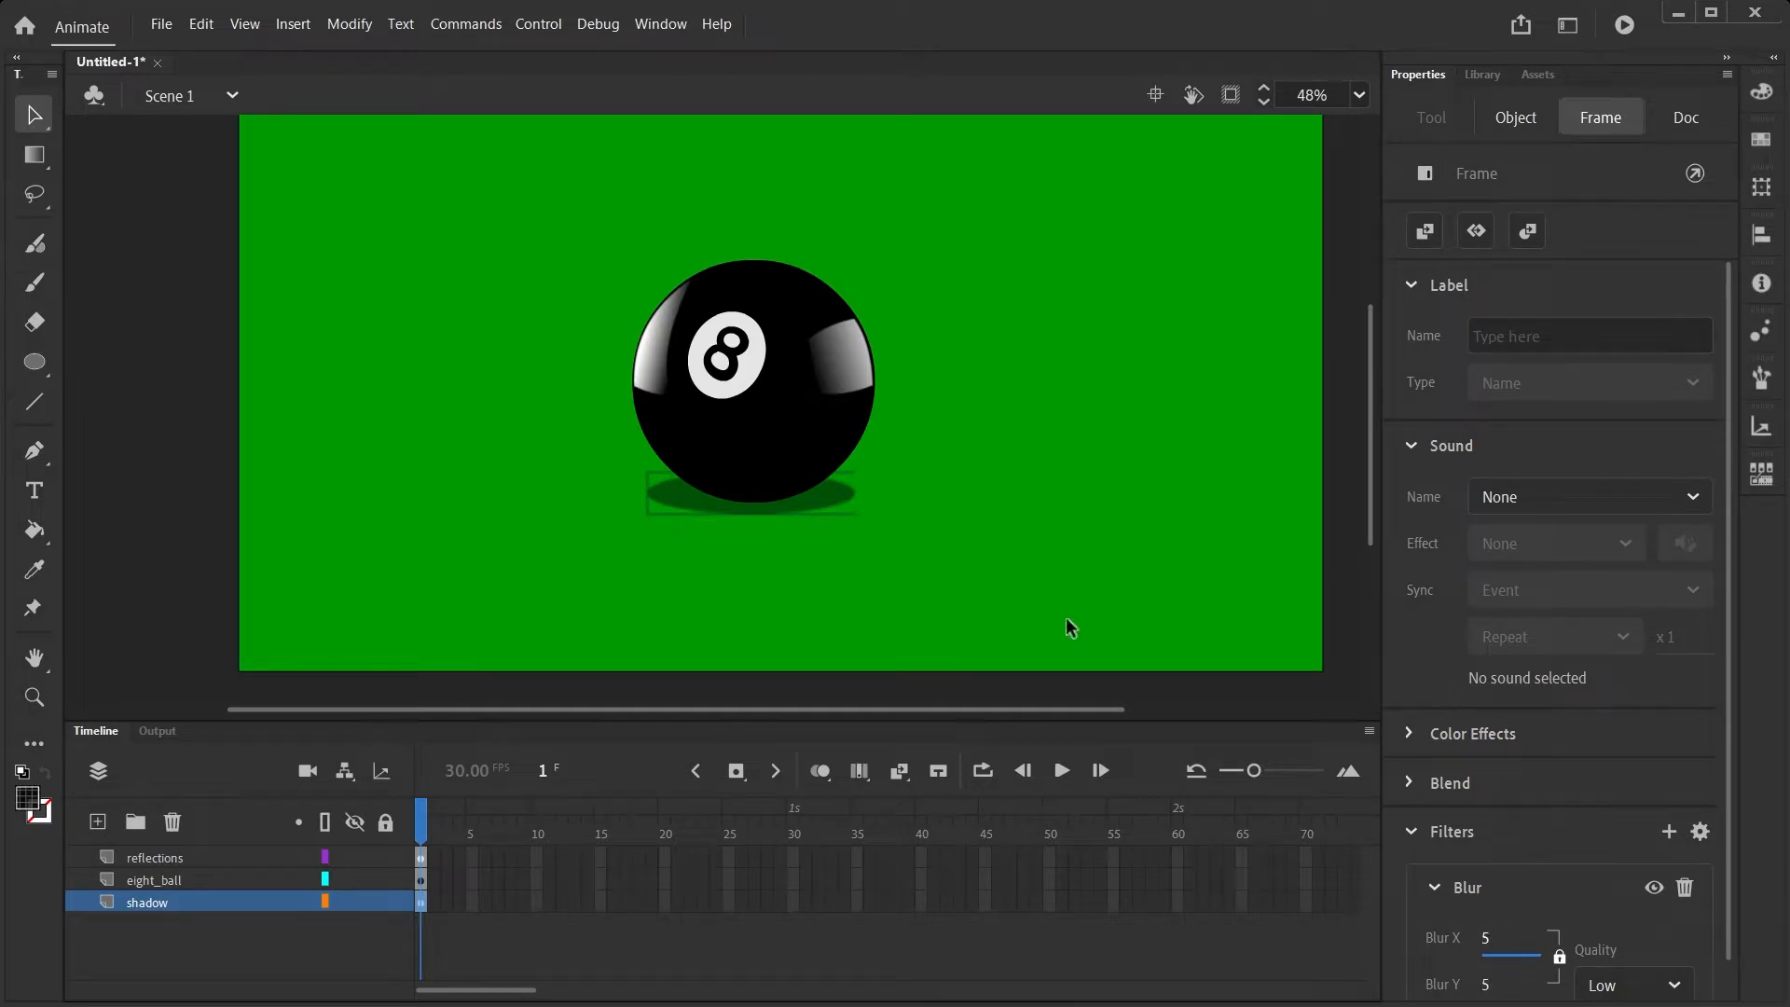
left_click(361, 566)
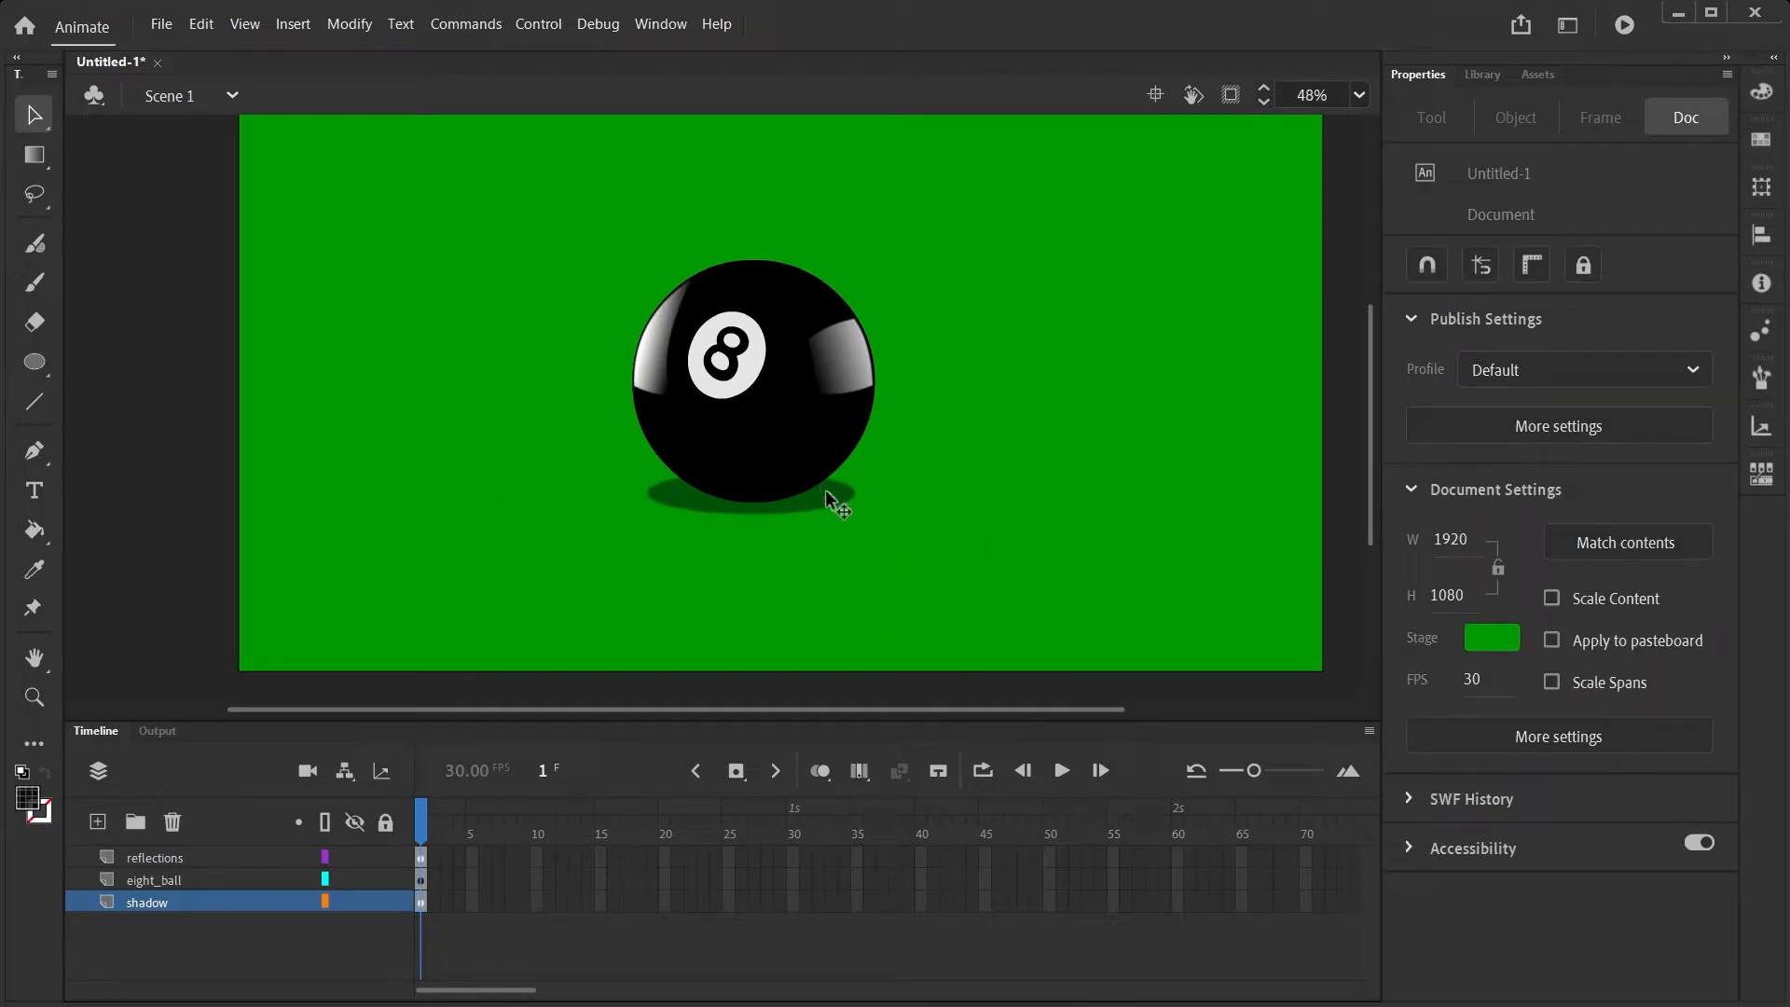
Nudge the blurred shadow slightly downward beneath the ball and deselect it
left_click_drag(826, 491, 826, 497)
left_click(919, 595)
scroll(919, 596, "down", 1)
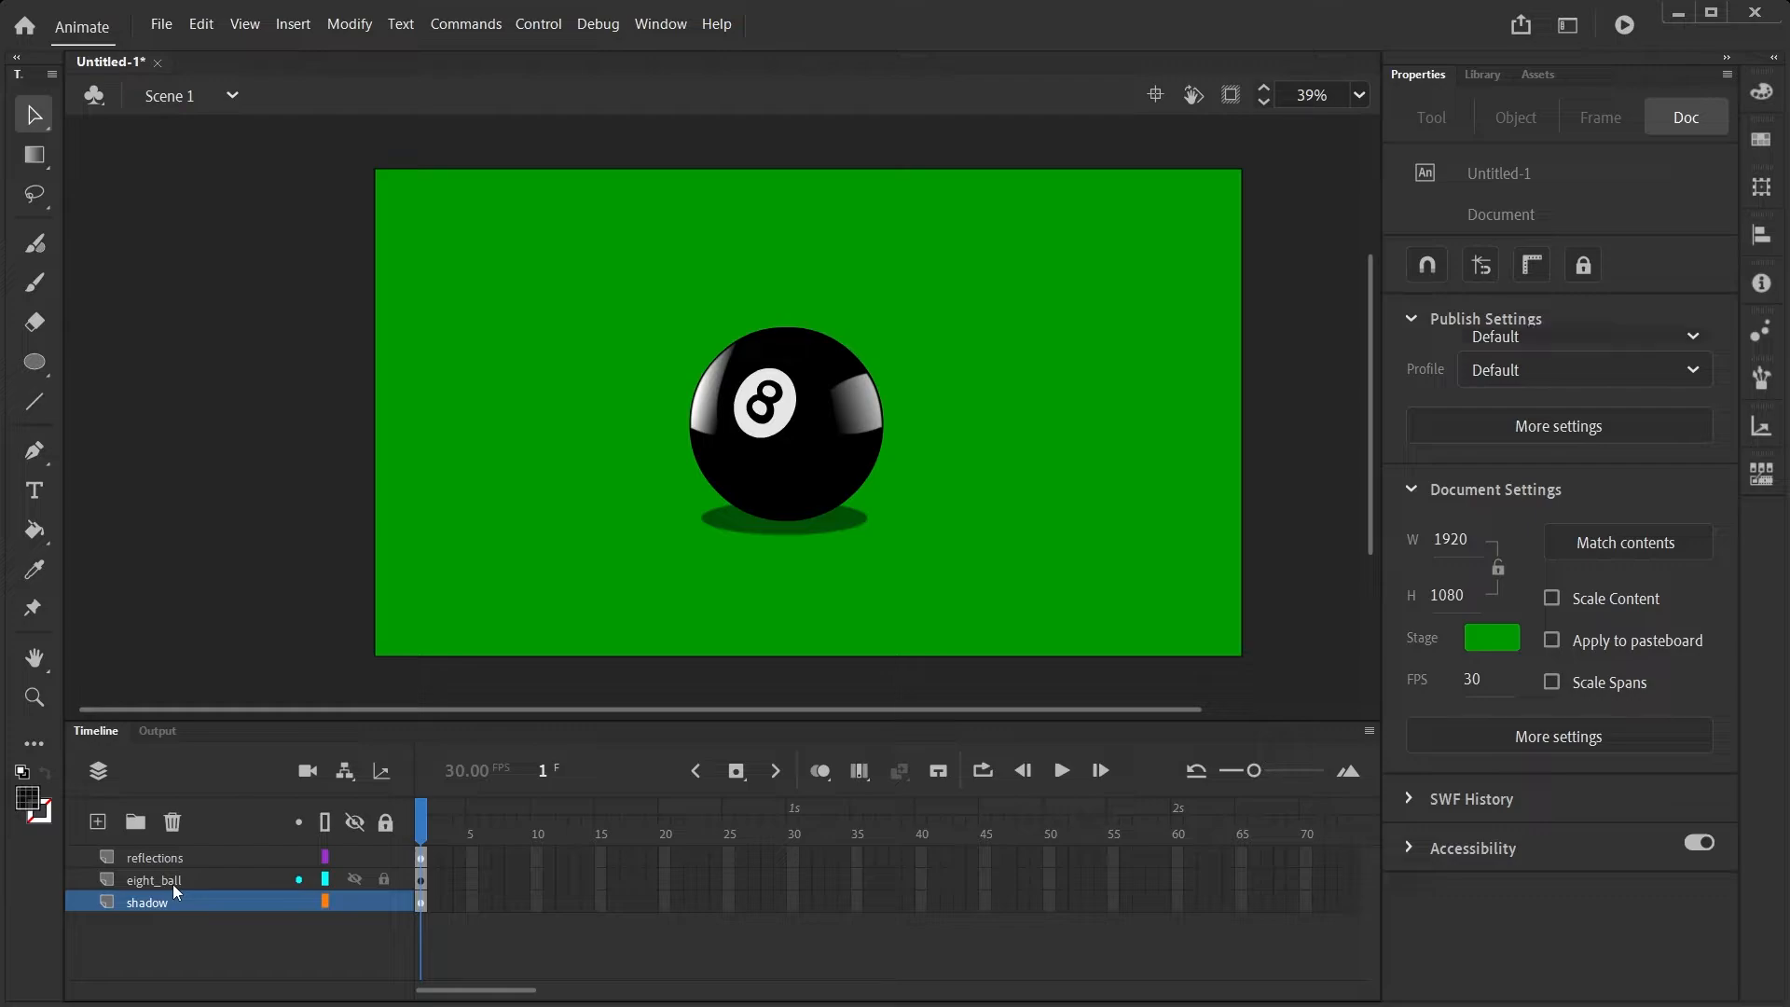
Convert the eight_ball layer's artwork to a Graphic symbol named "eight ball static" and check it in the library
left_click(133, 882)
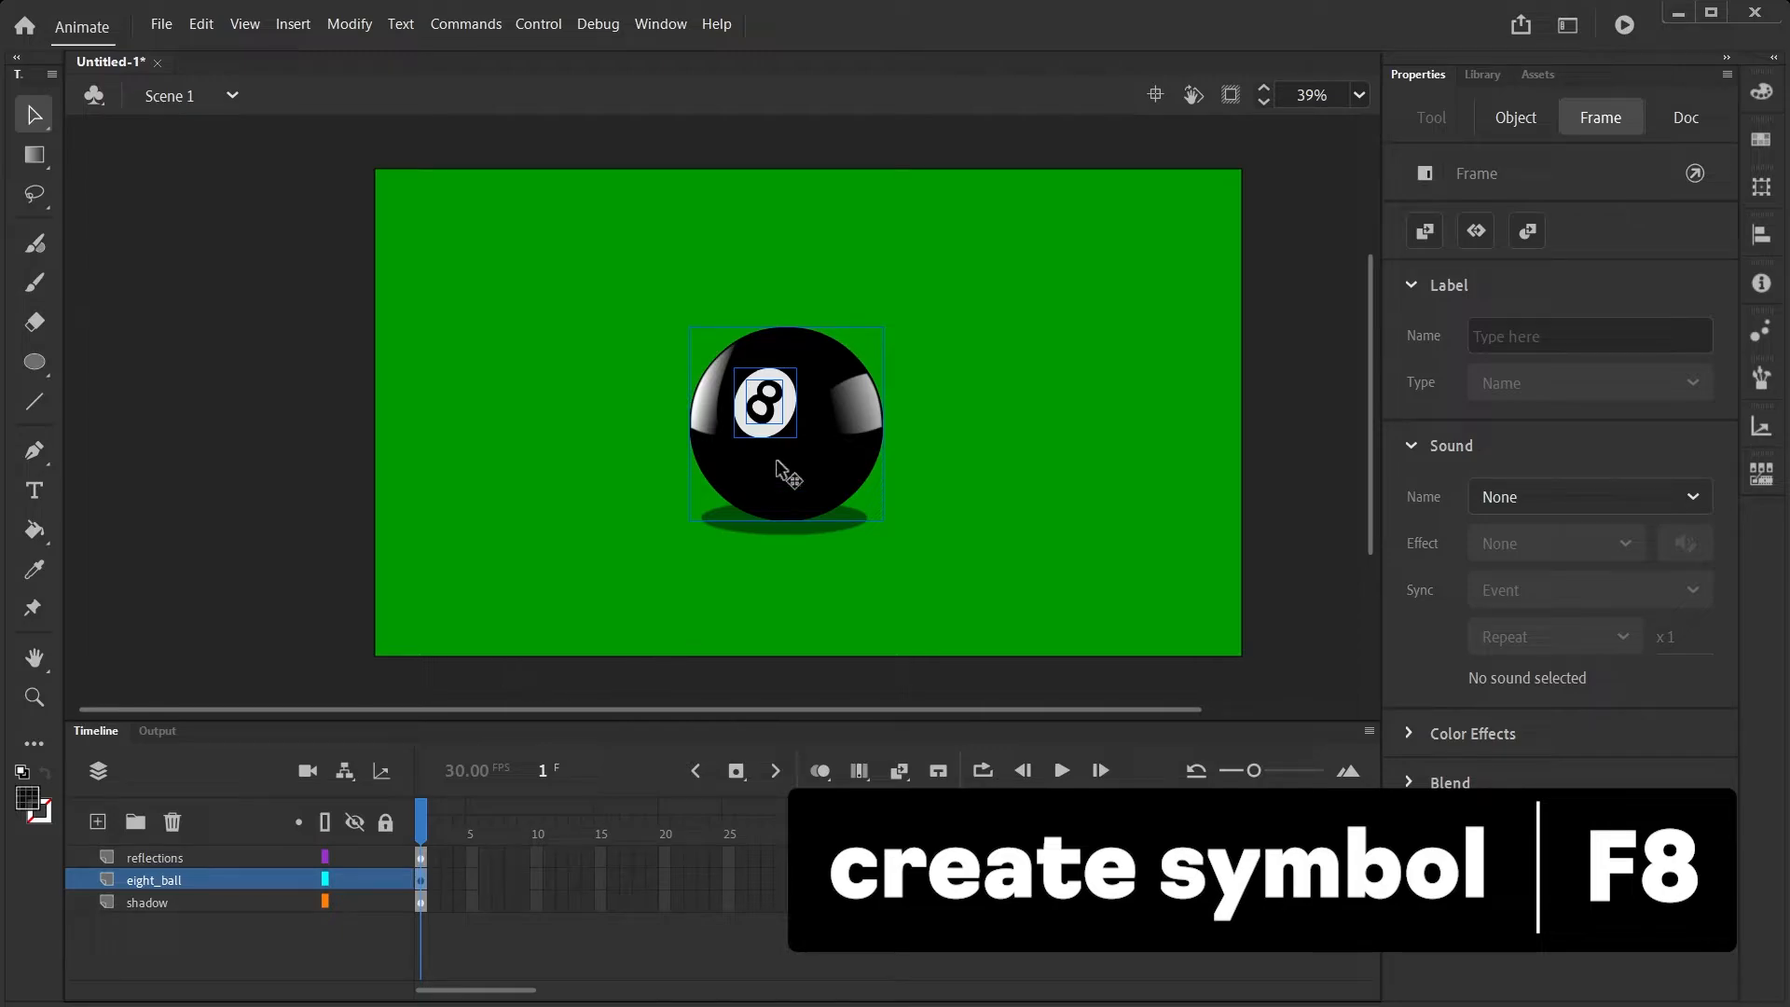
key("F8")
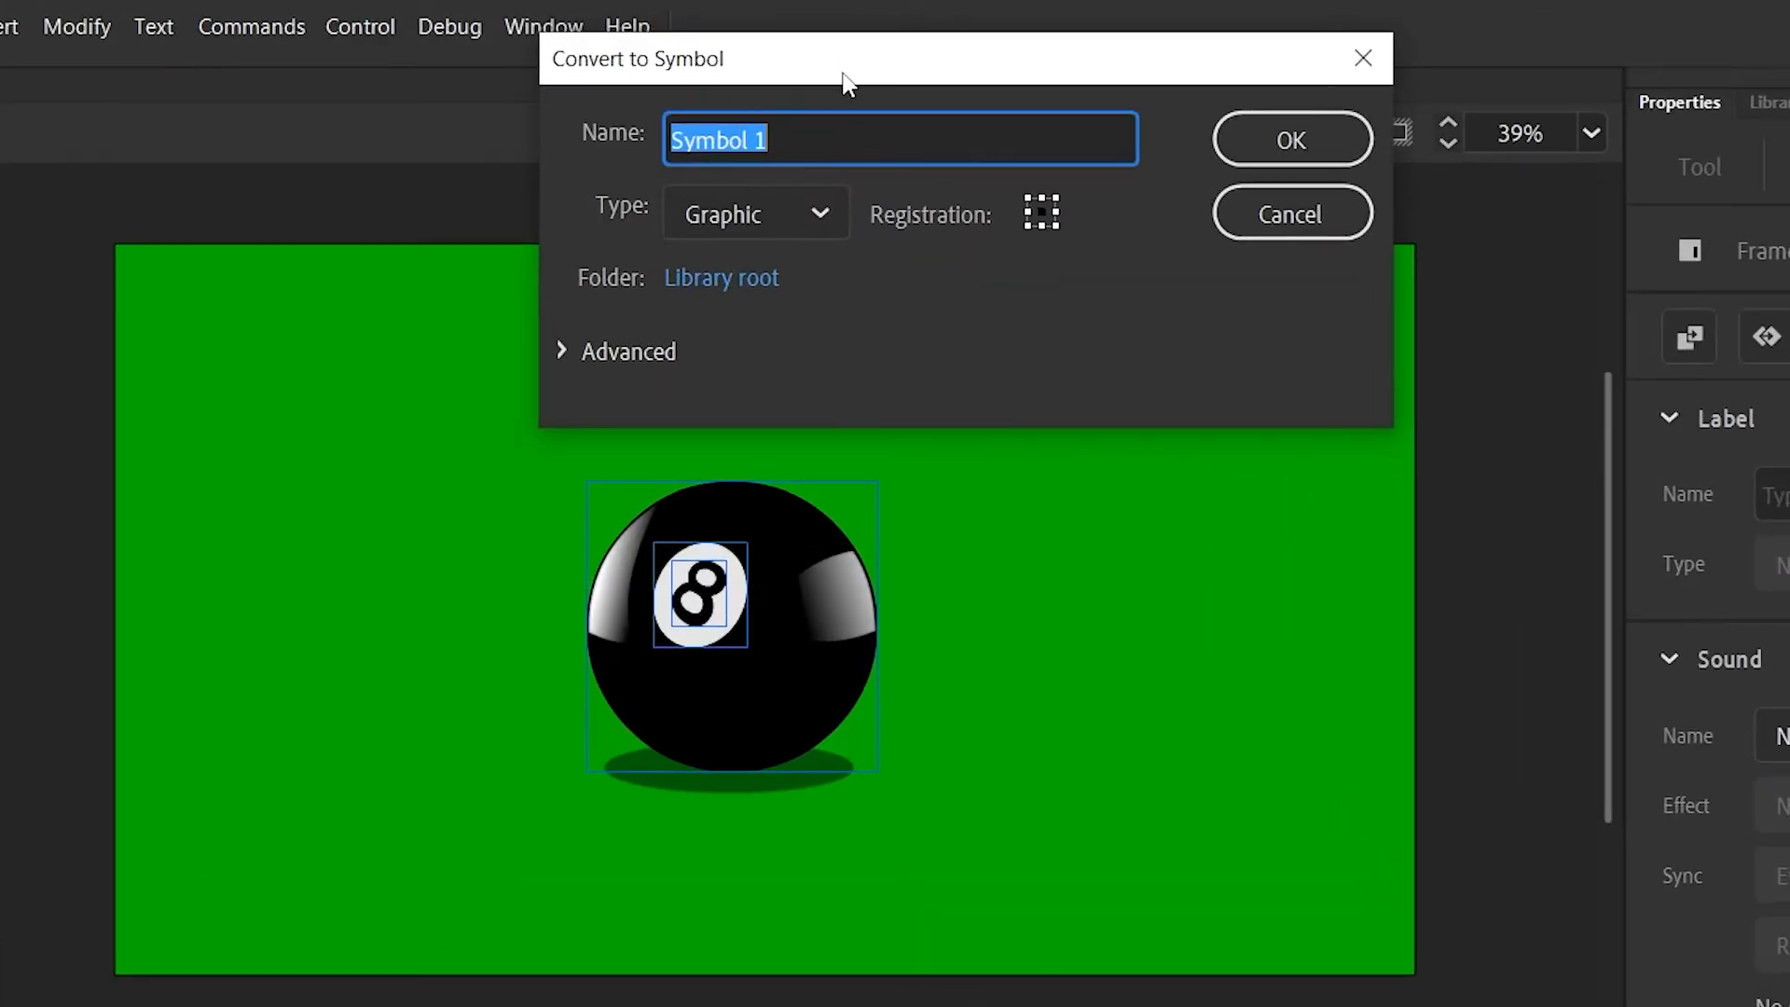
type("eight ball st")
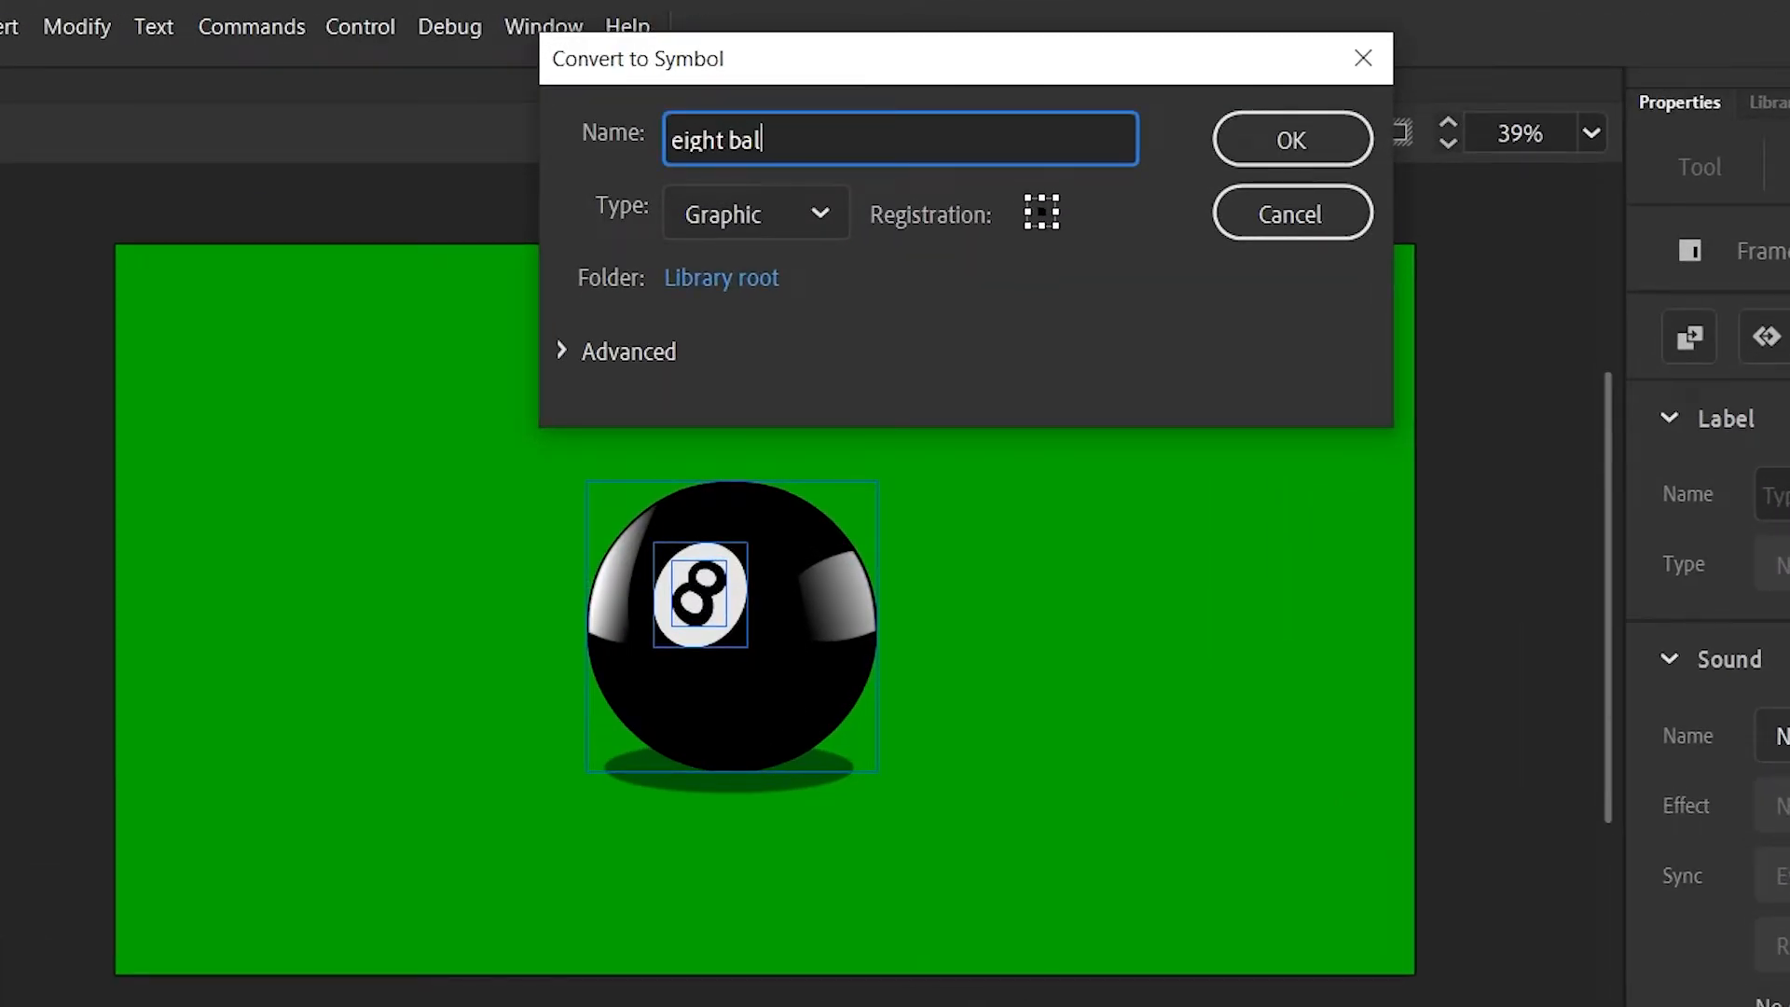
type("atic")
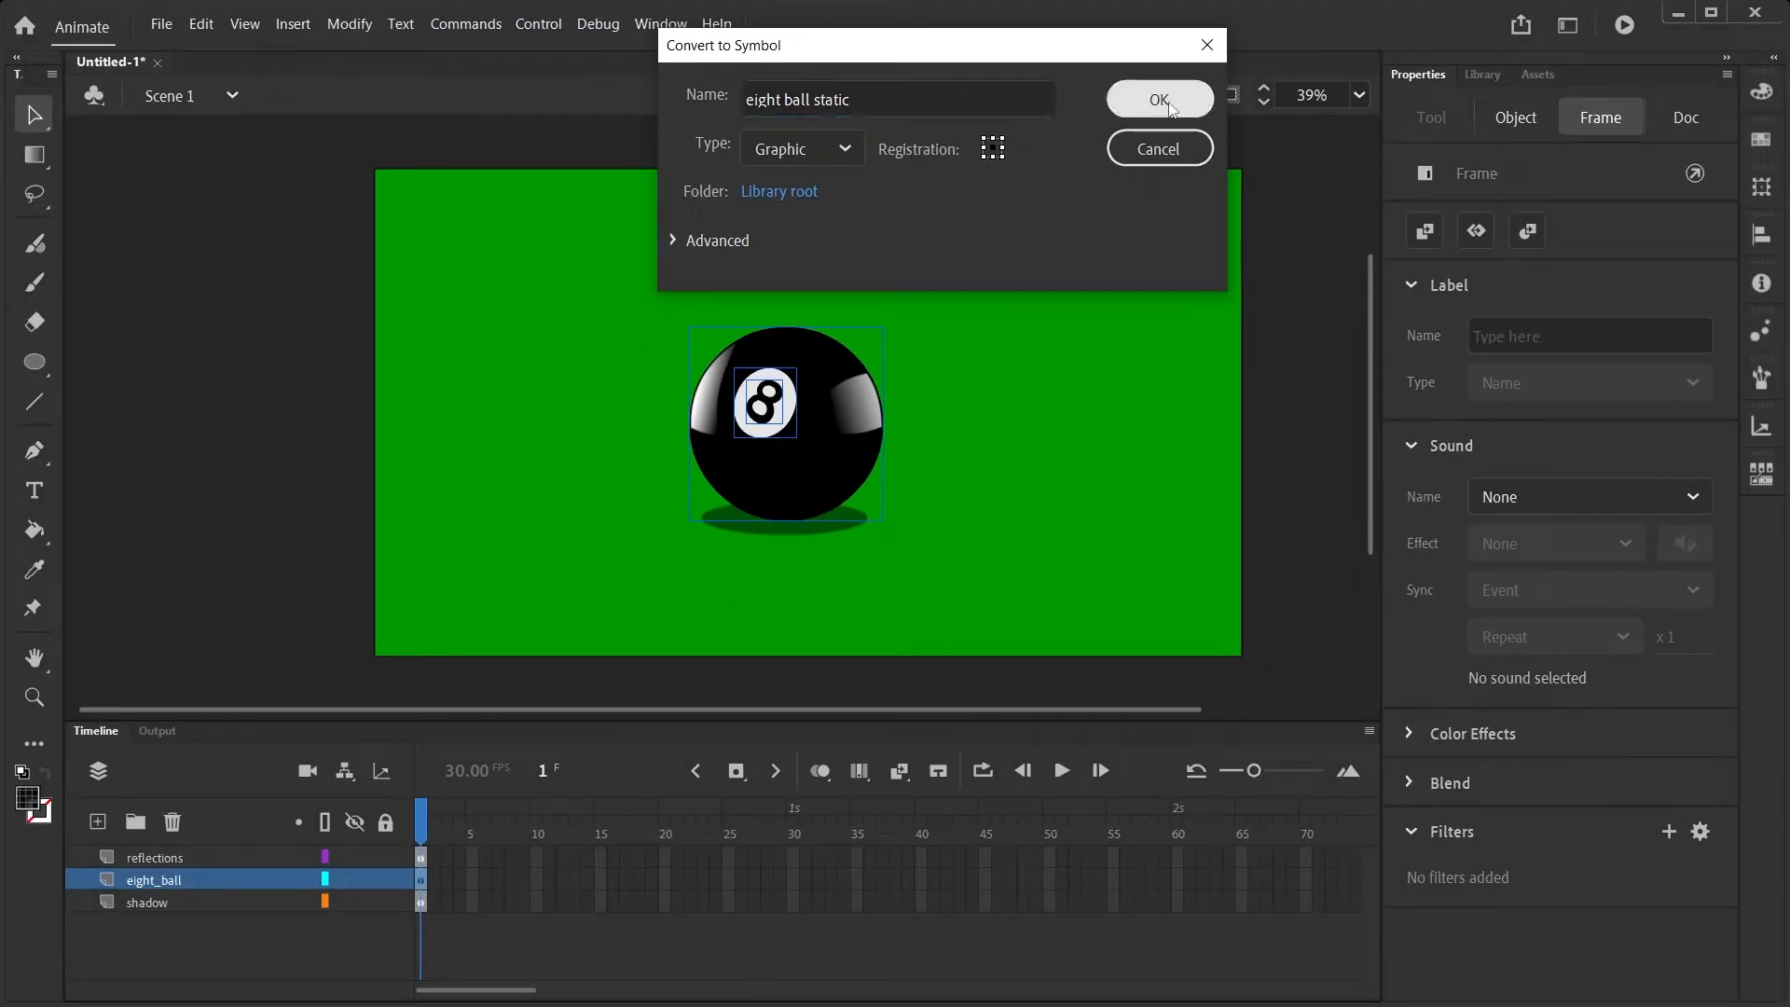
left_click(1159, 100)
left_click(1482, 75)
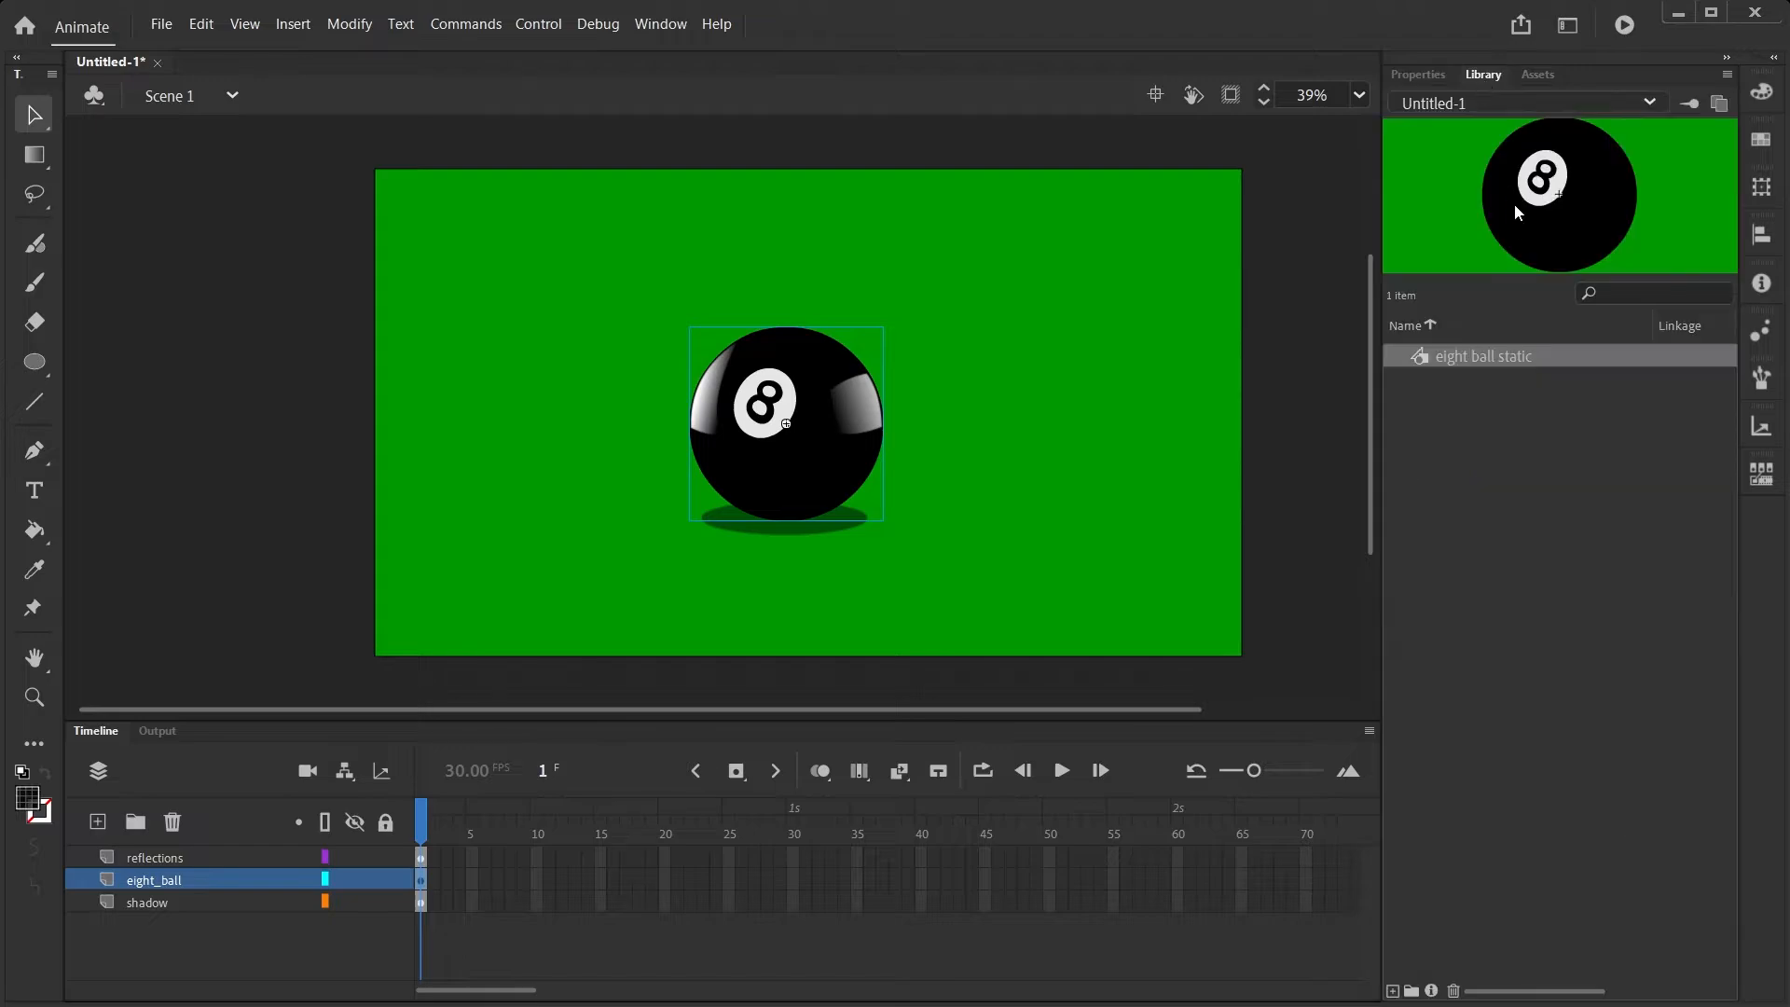
left_click(1488, 363)
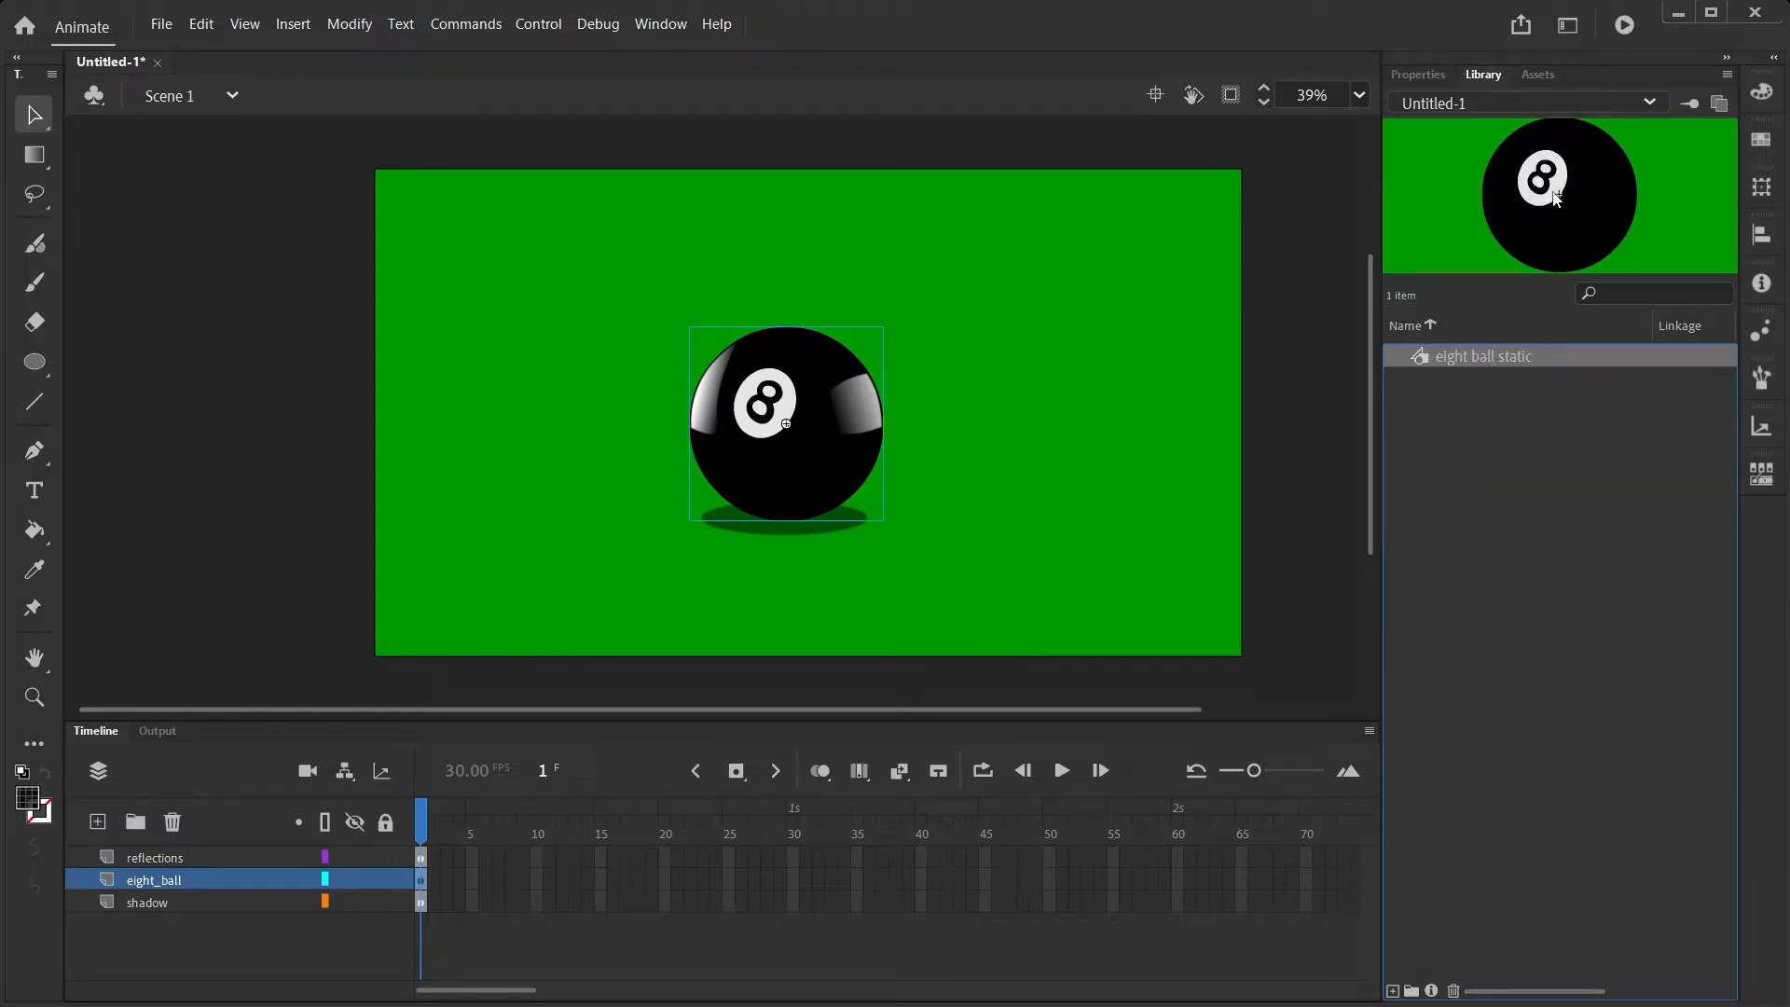
left_click(1424, 82)
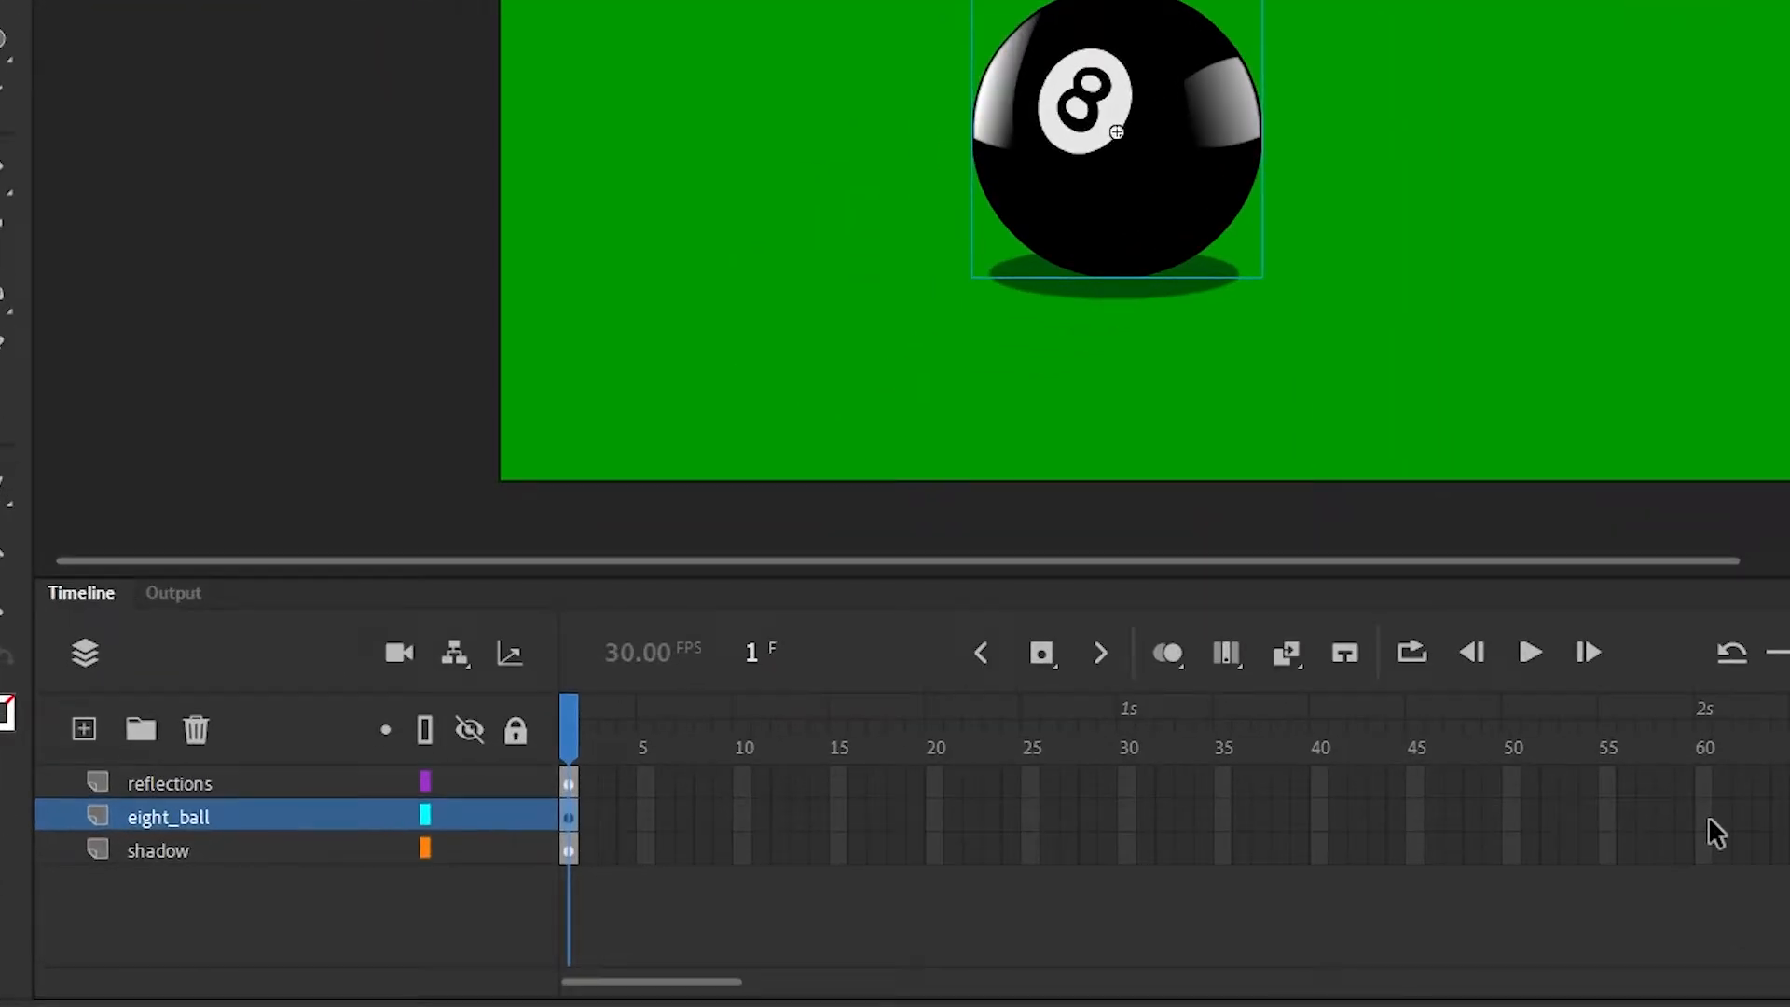
Add a keyframe at frame 60 of the eight_ball layer and create a classic tween from frame 1 to it
left_click(1706, 817)
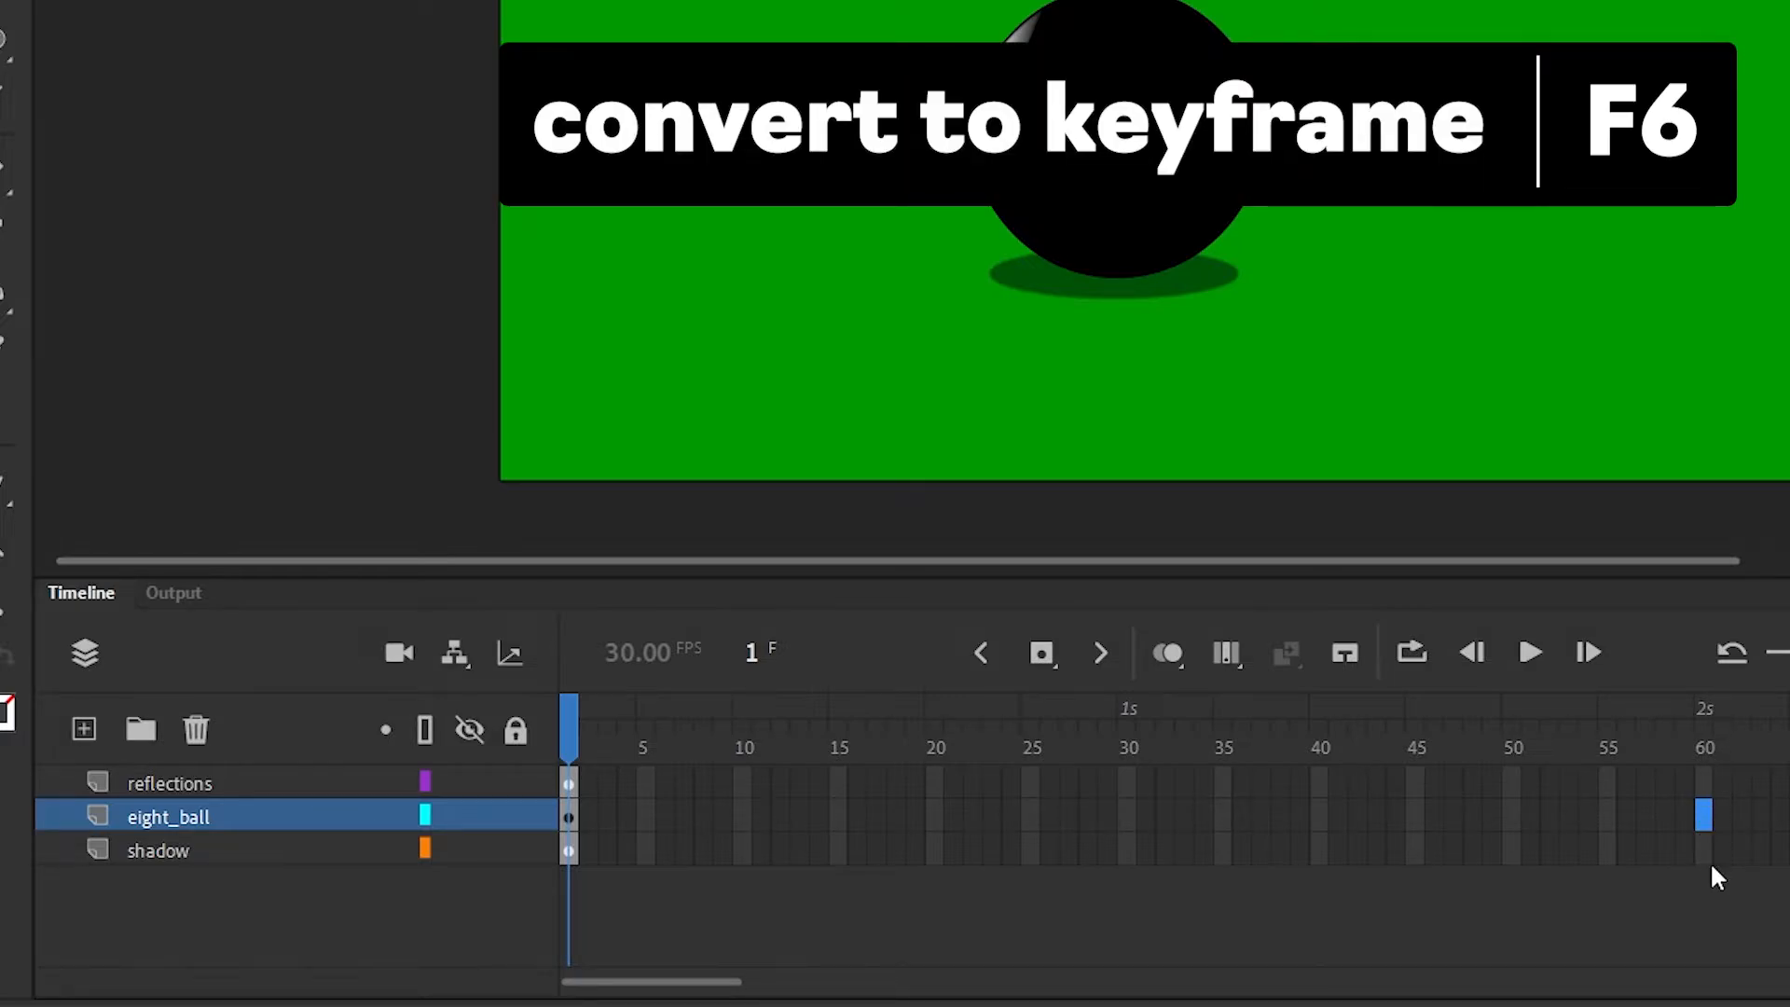
key("F6")
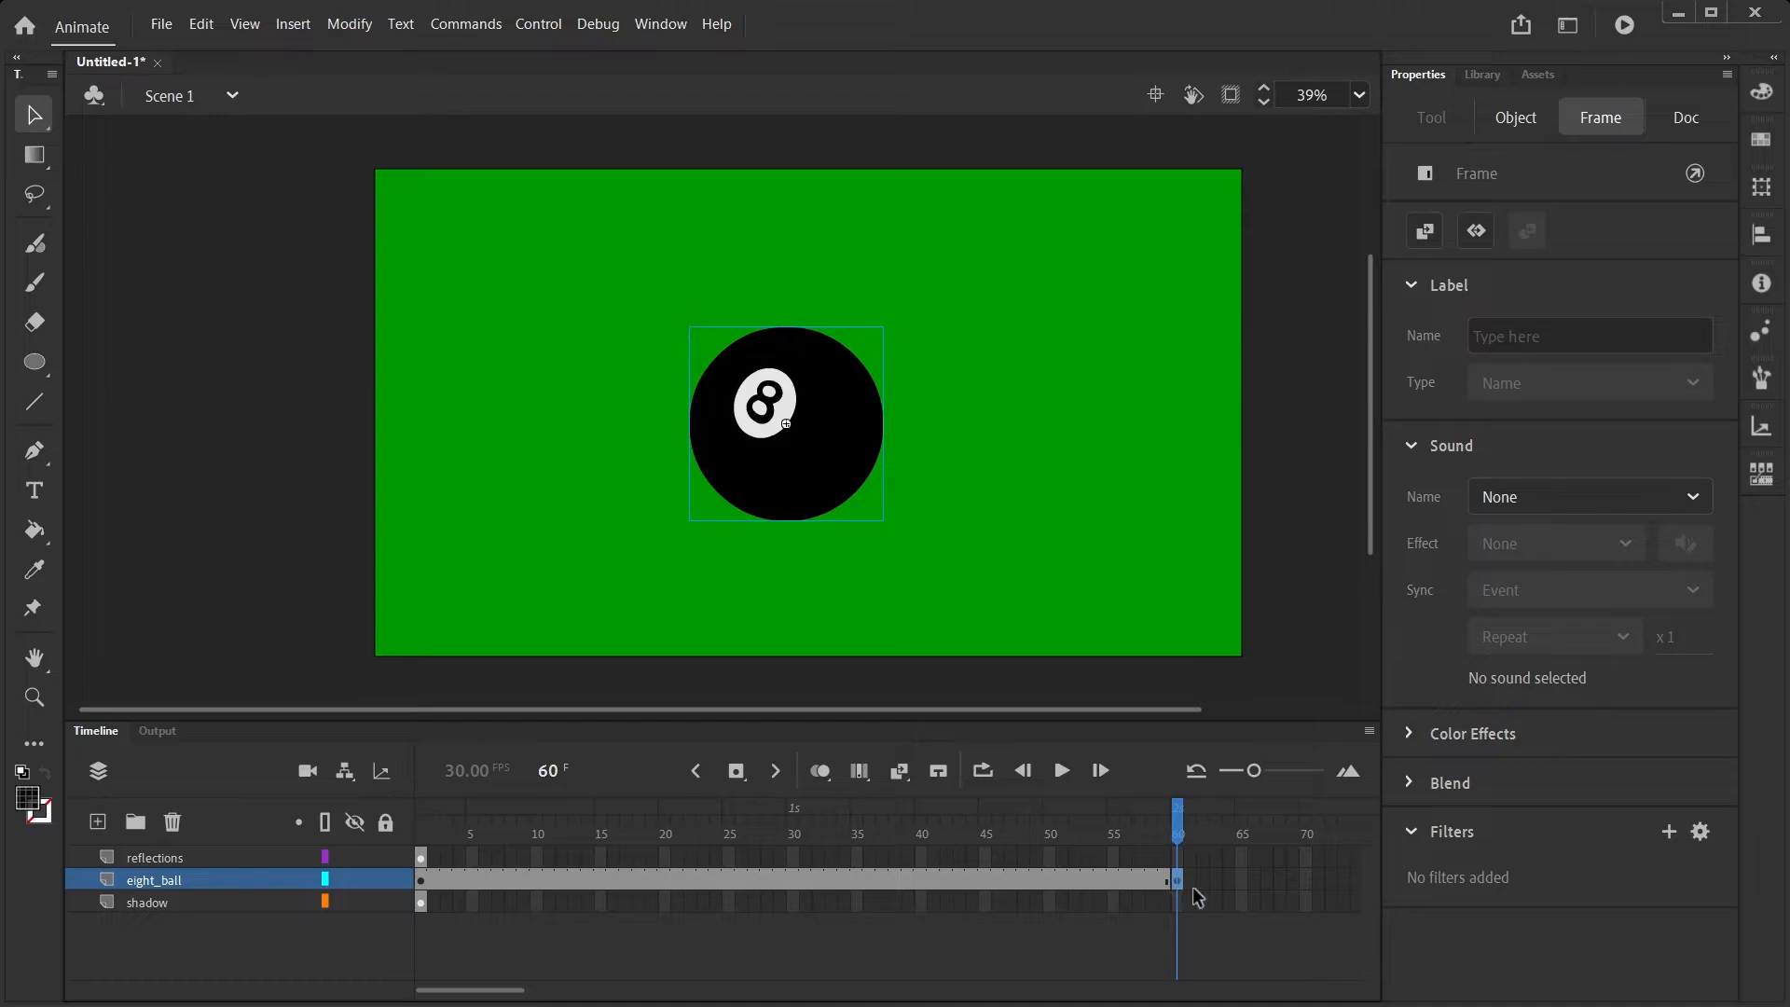
right_click(938, 882)
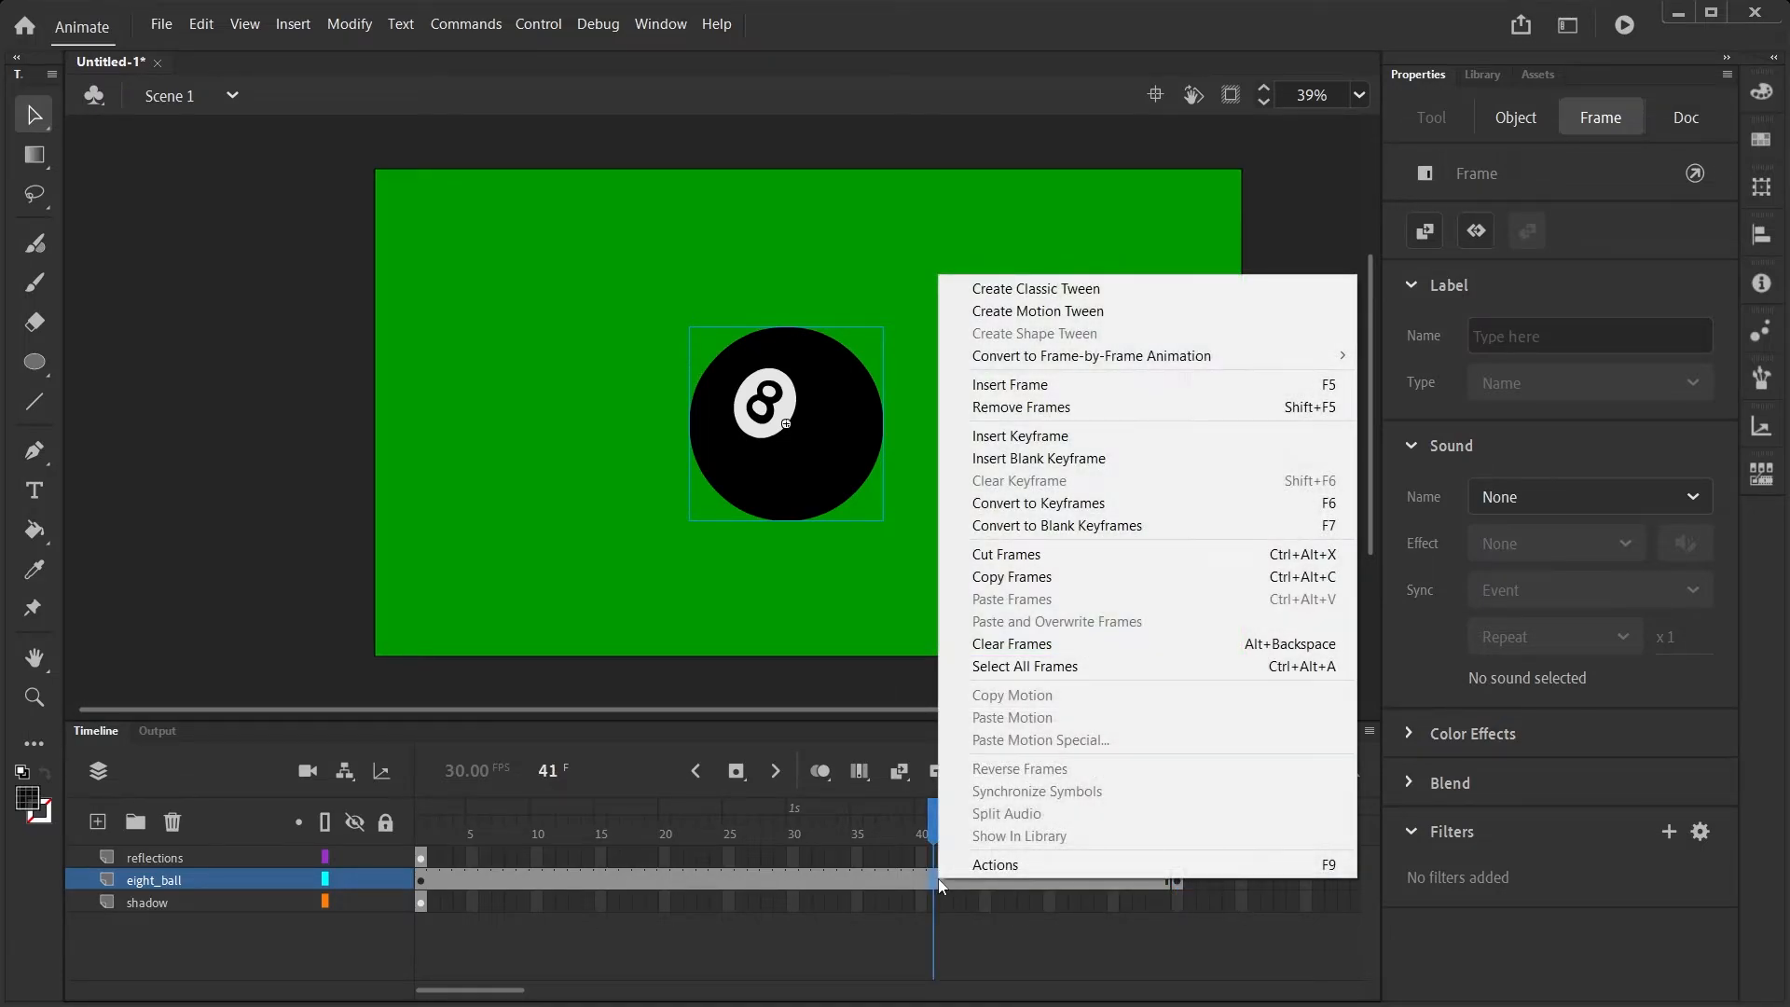
left_click(1058, 290)
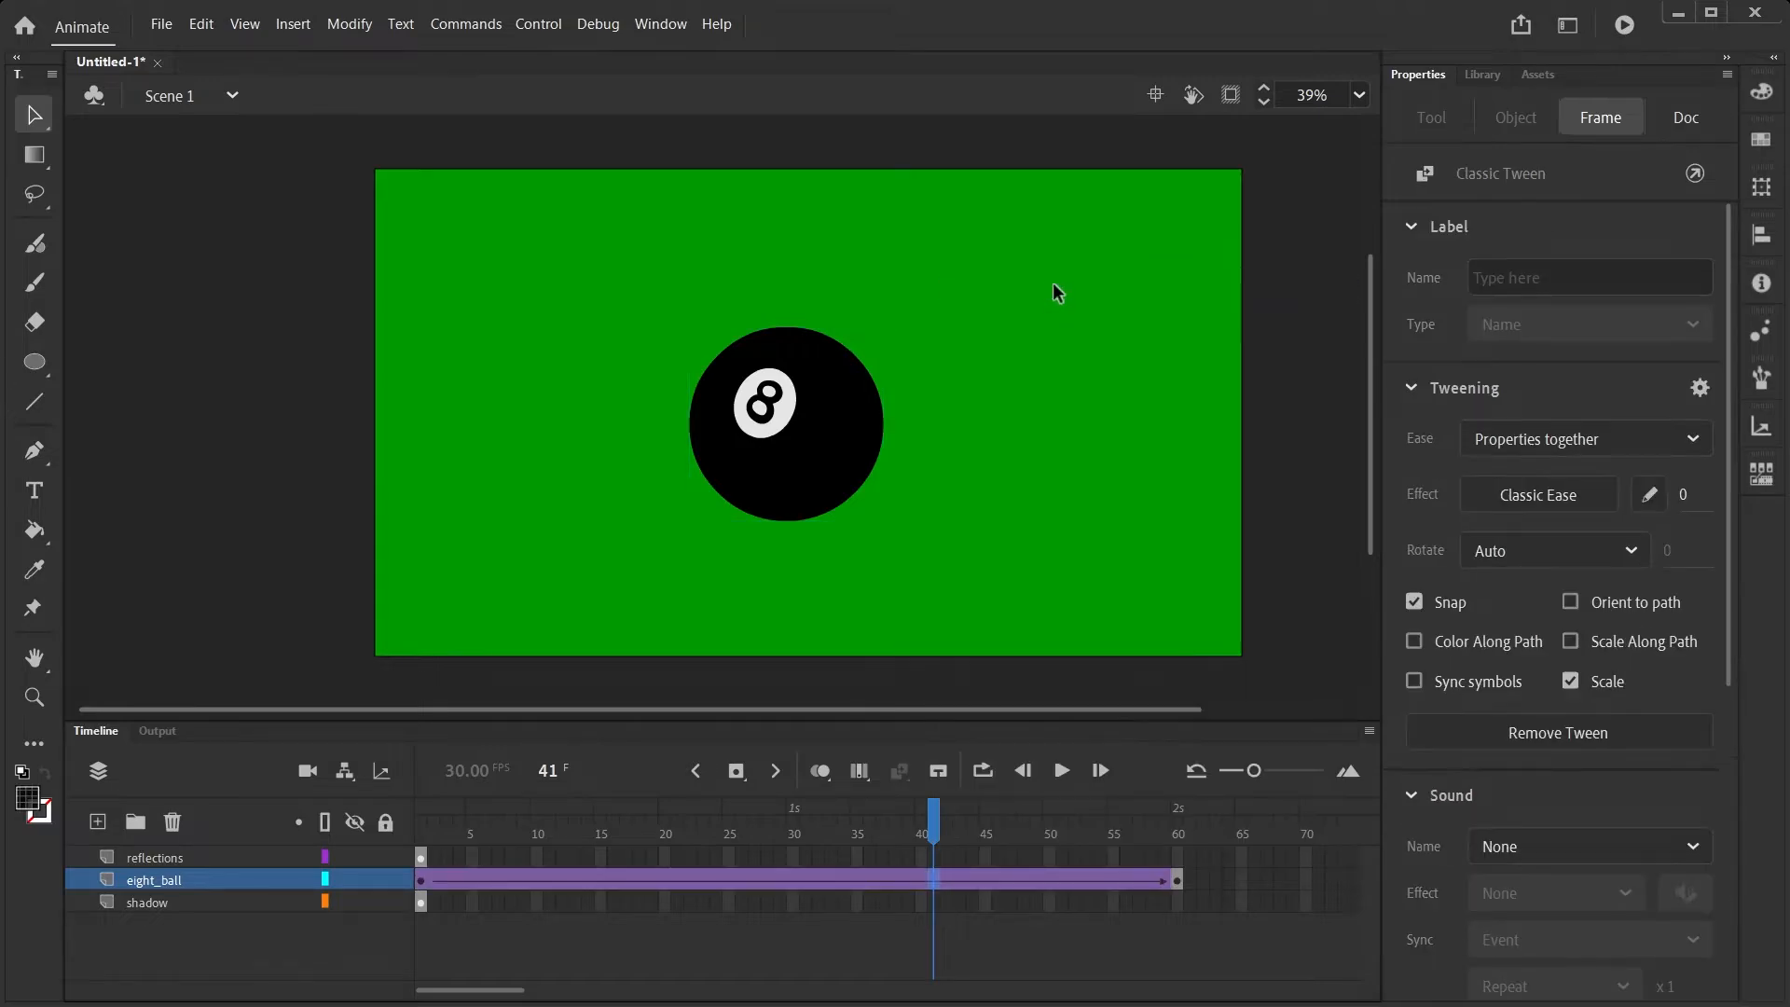
left_click_drag(937, 825, 1182, 890)
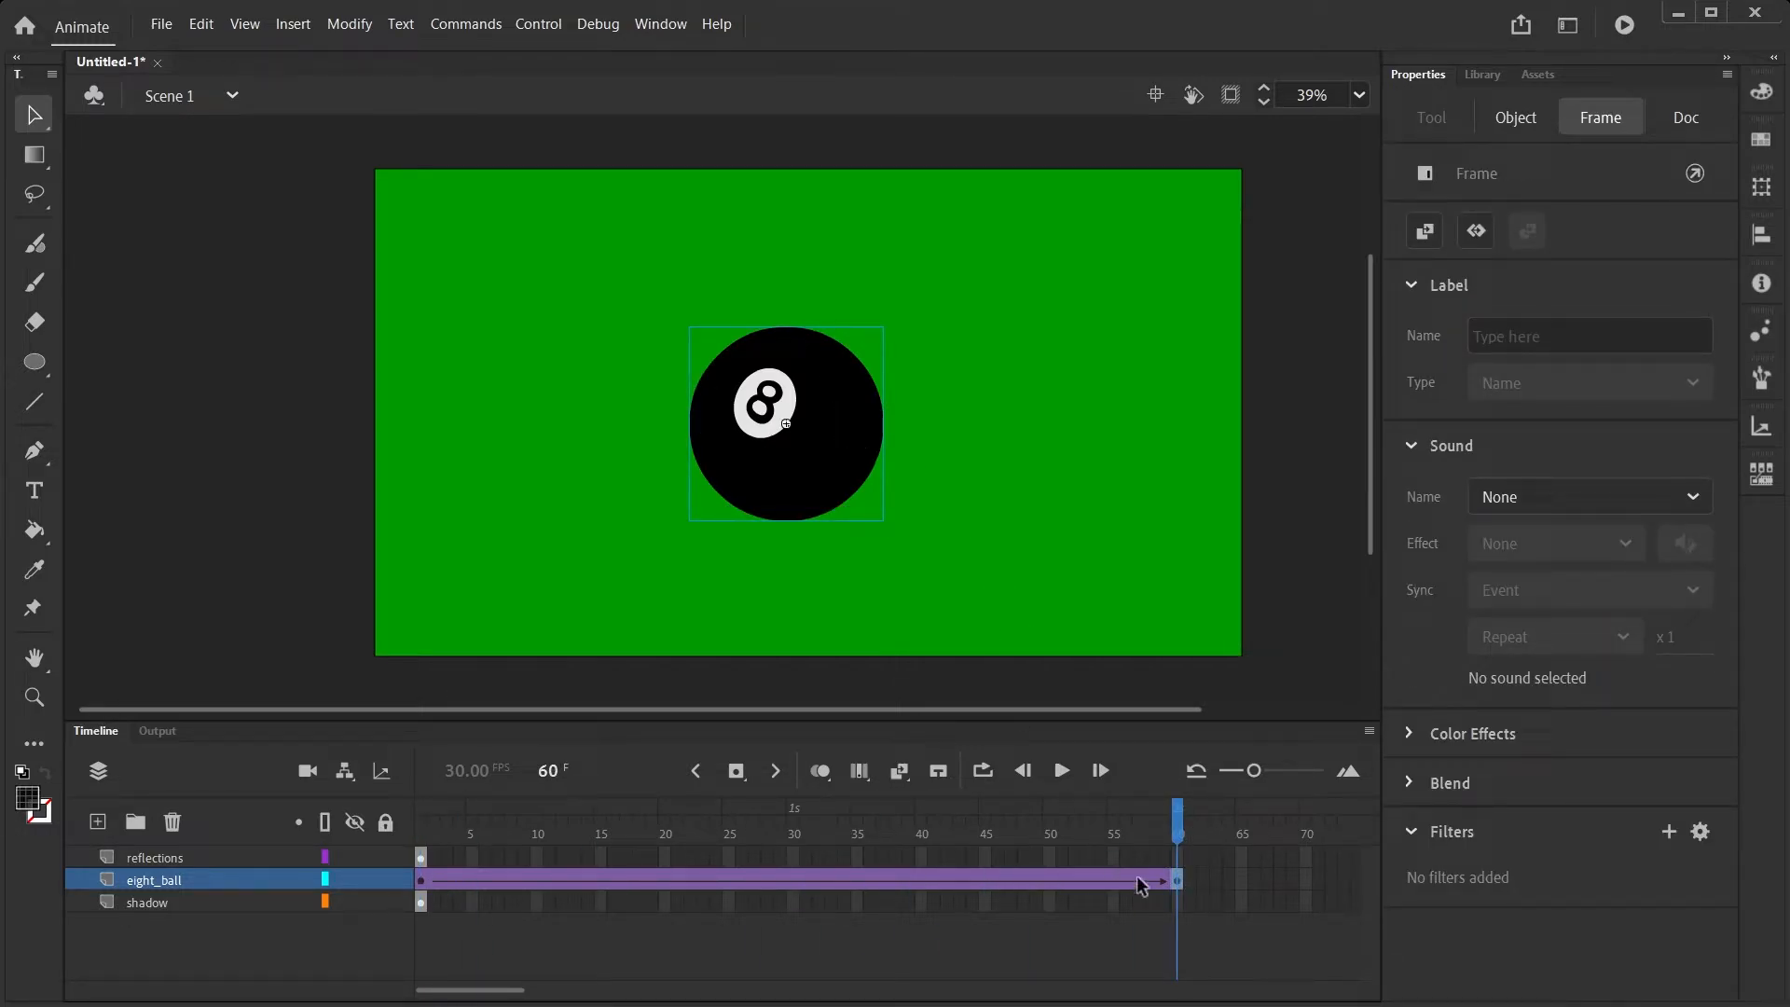
Set the eight_ball tween's rotation to Counter clockwise and scrub through it back to frame 1
left_click(1075, 886)
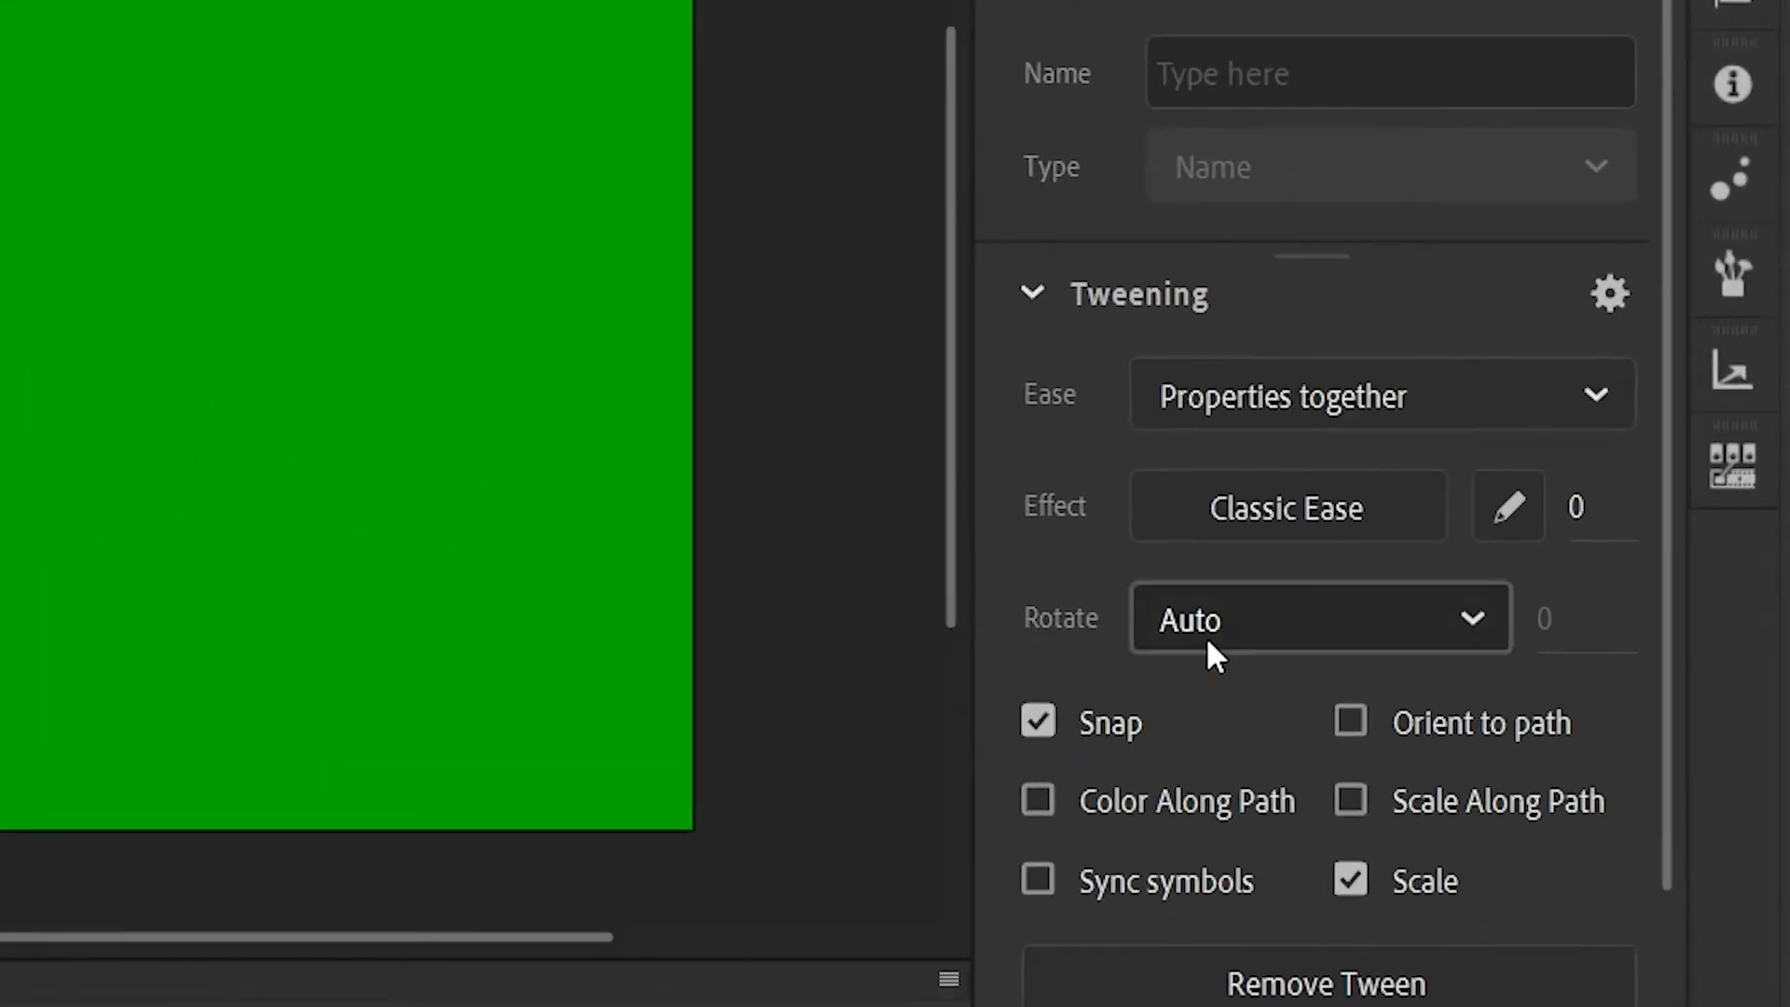
left_click(1274, 619)
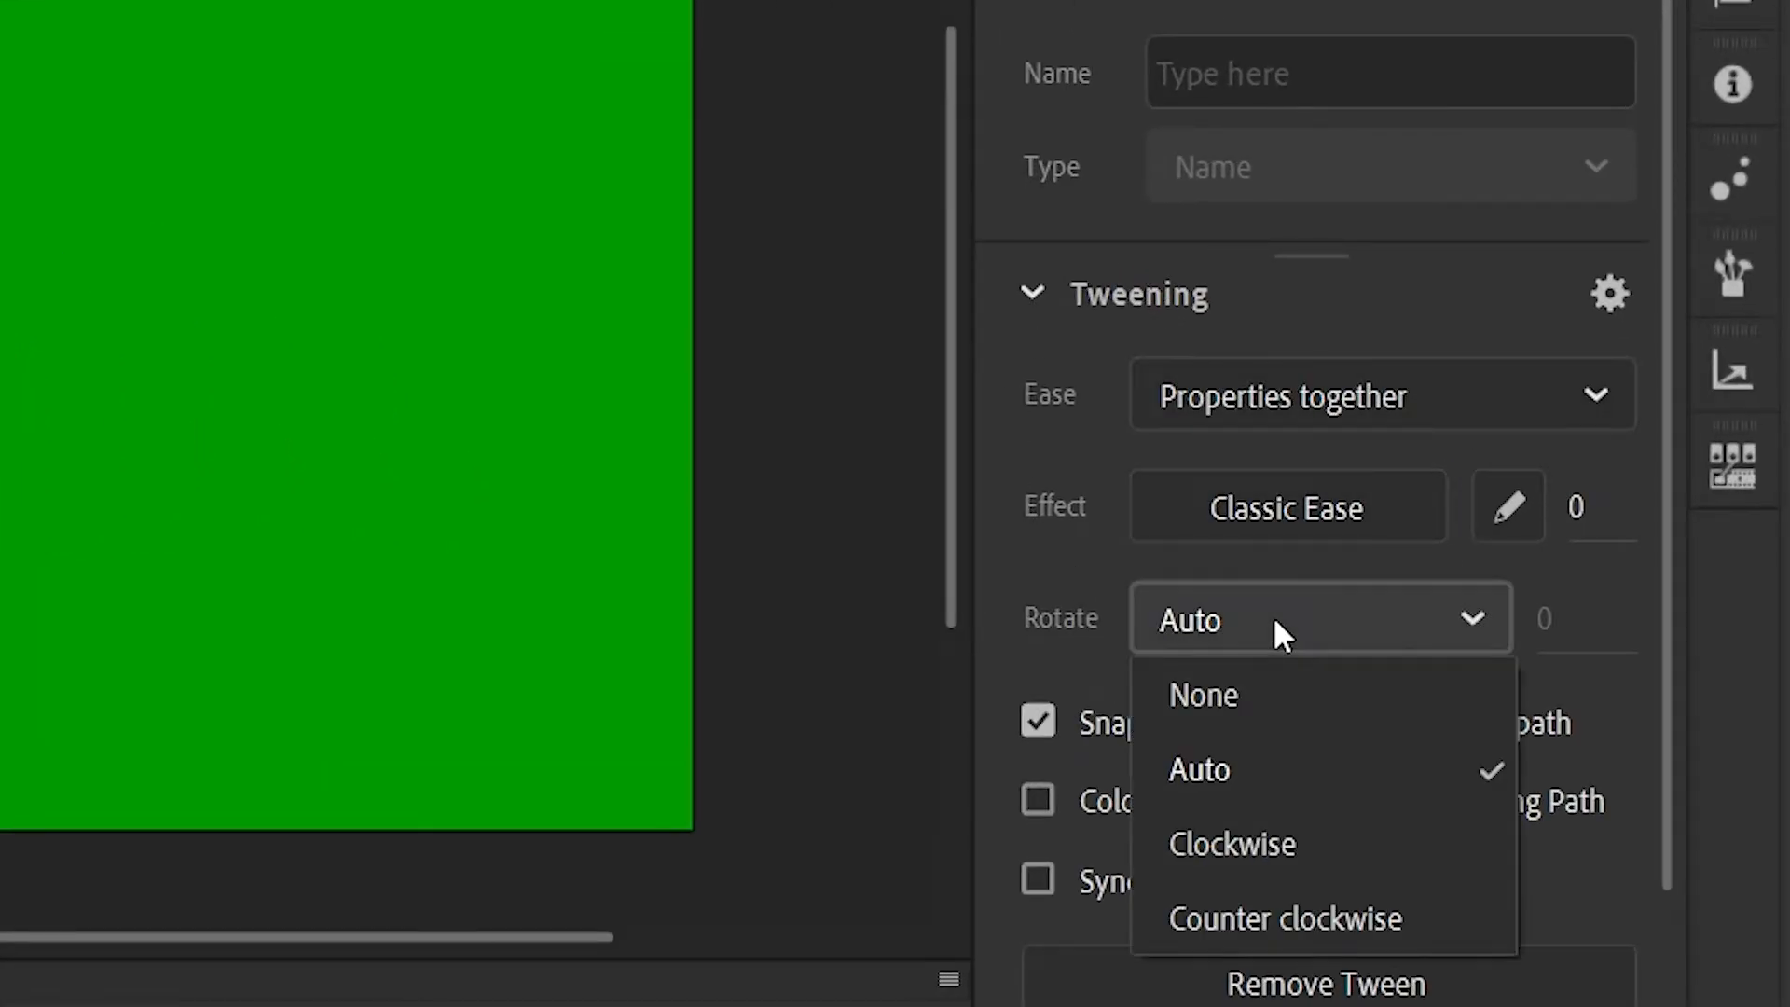
left_click(1268, 913)
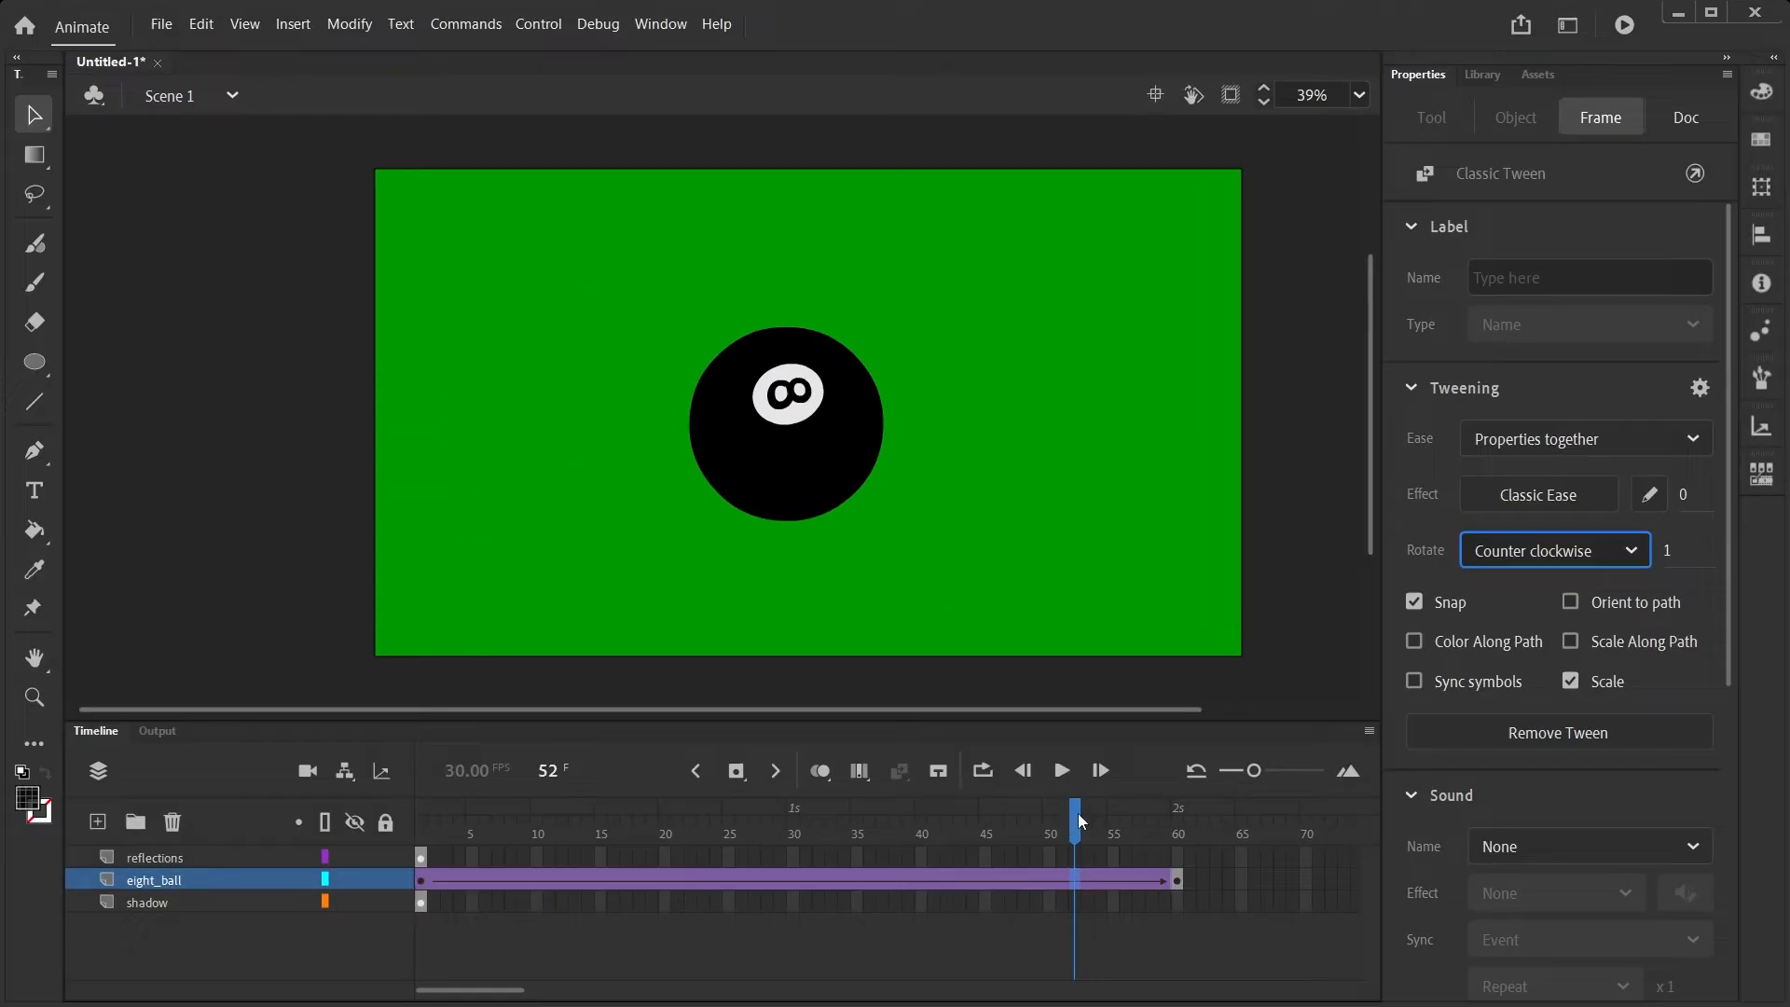
left_click_drag(1078, 813, 417, 881)
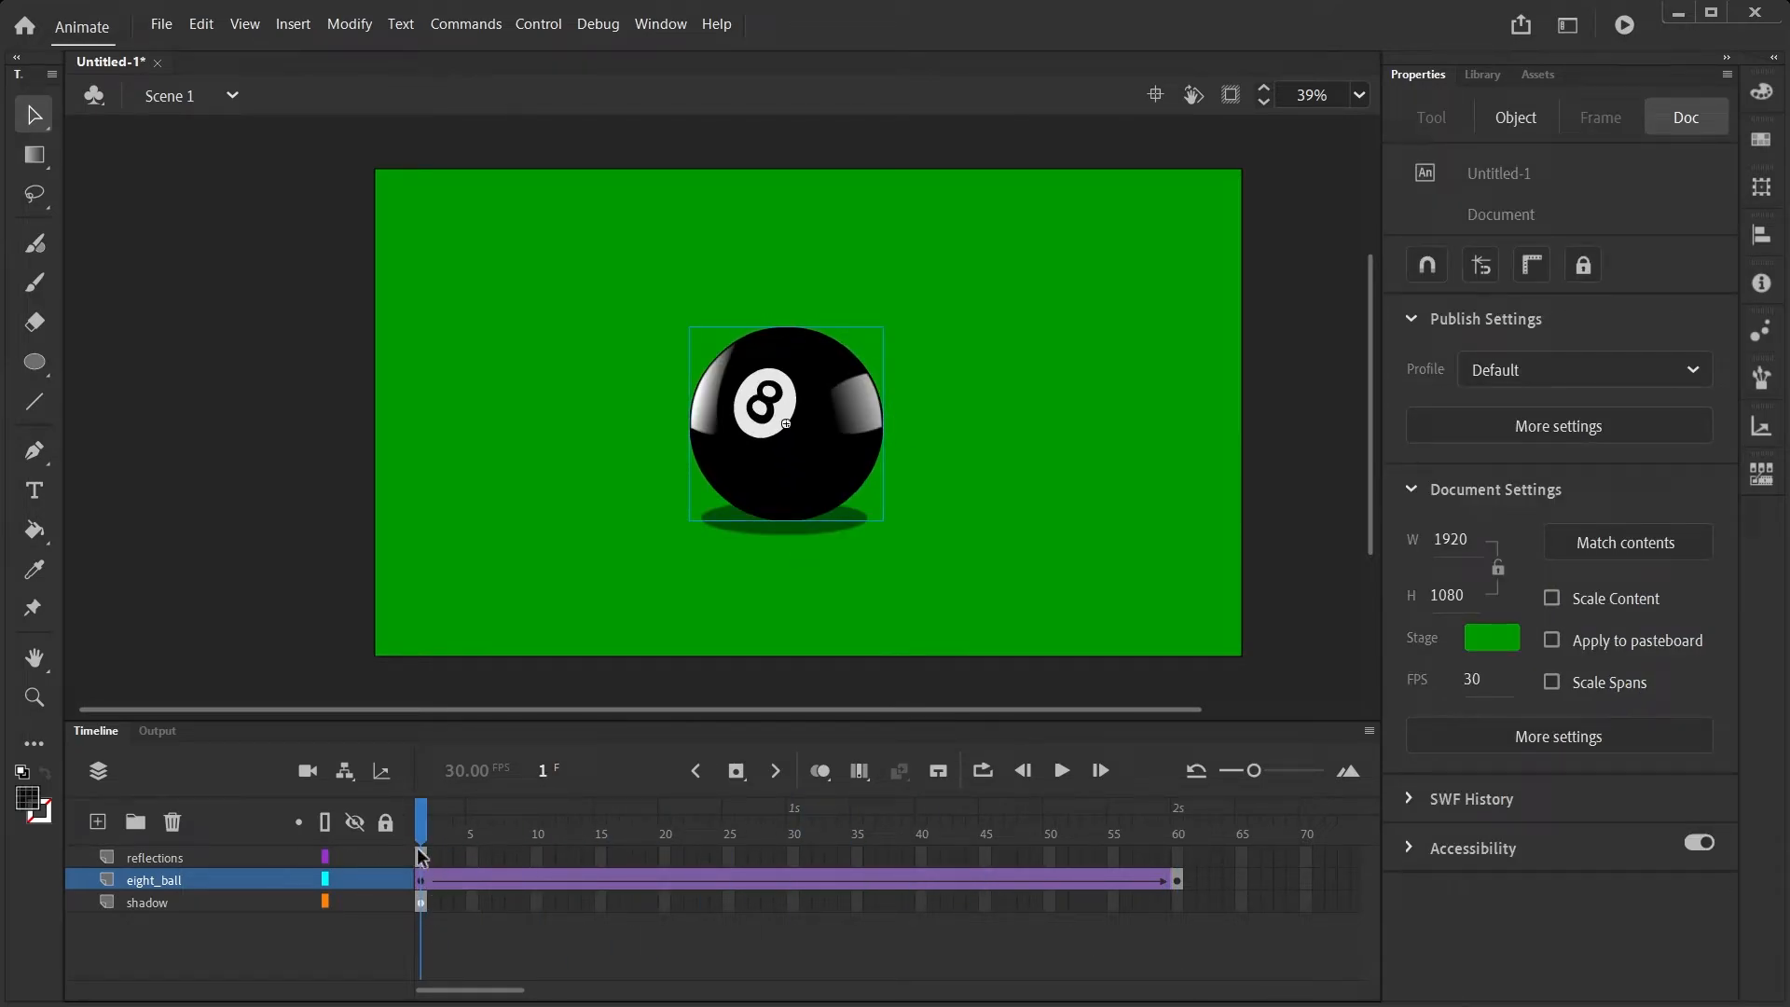
Extend the reflections and shadow layers with frames up to frame 60 and preview the spinning ball
left_click(1177, 857)
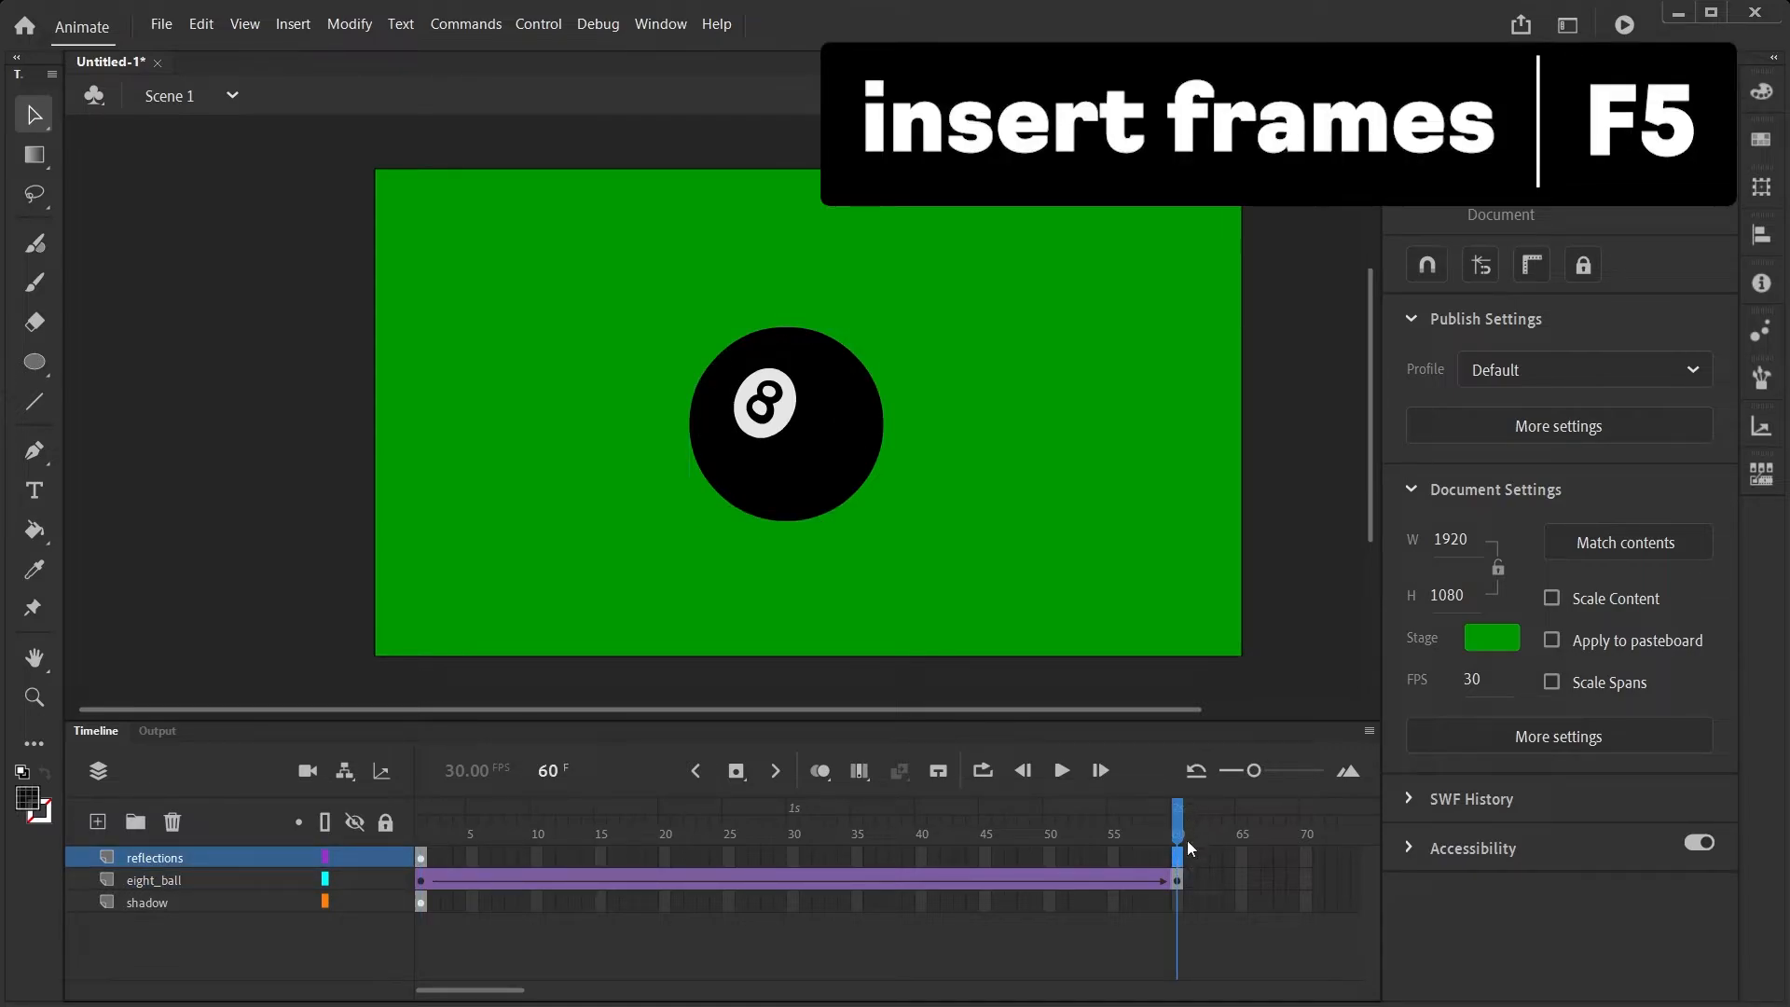
key("F5")
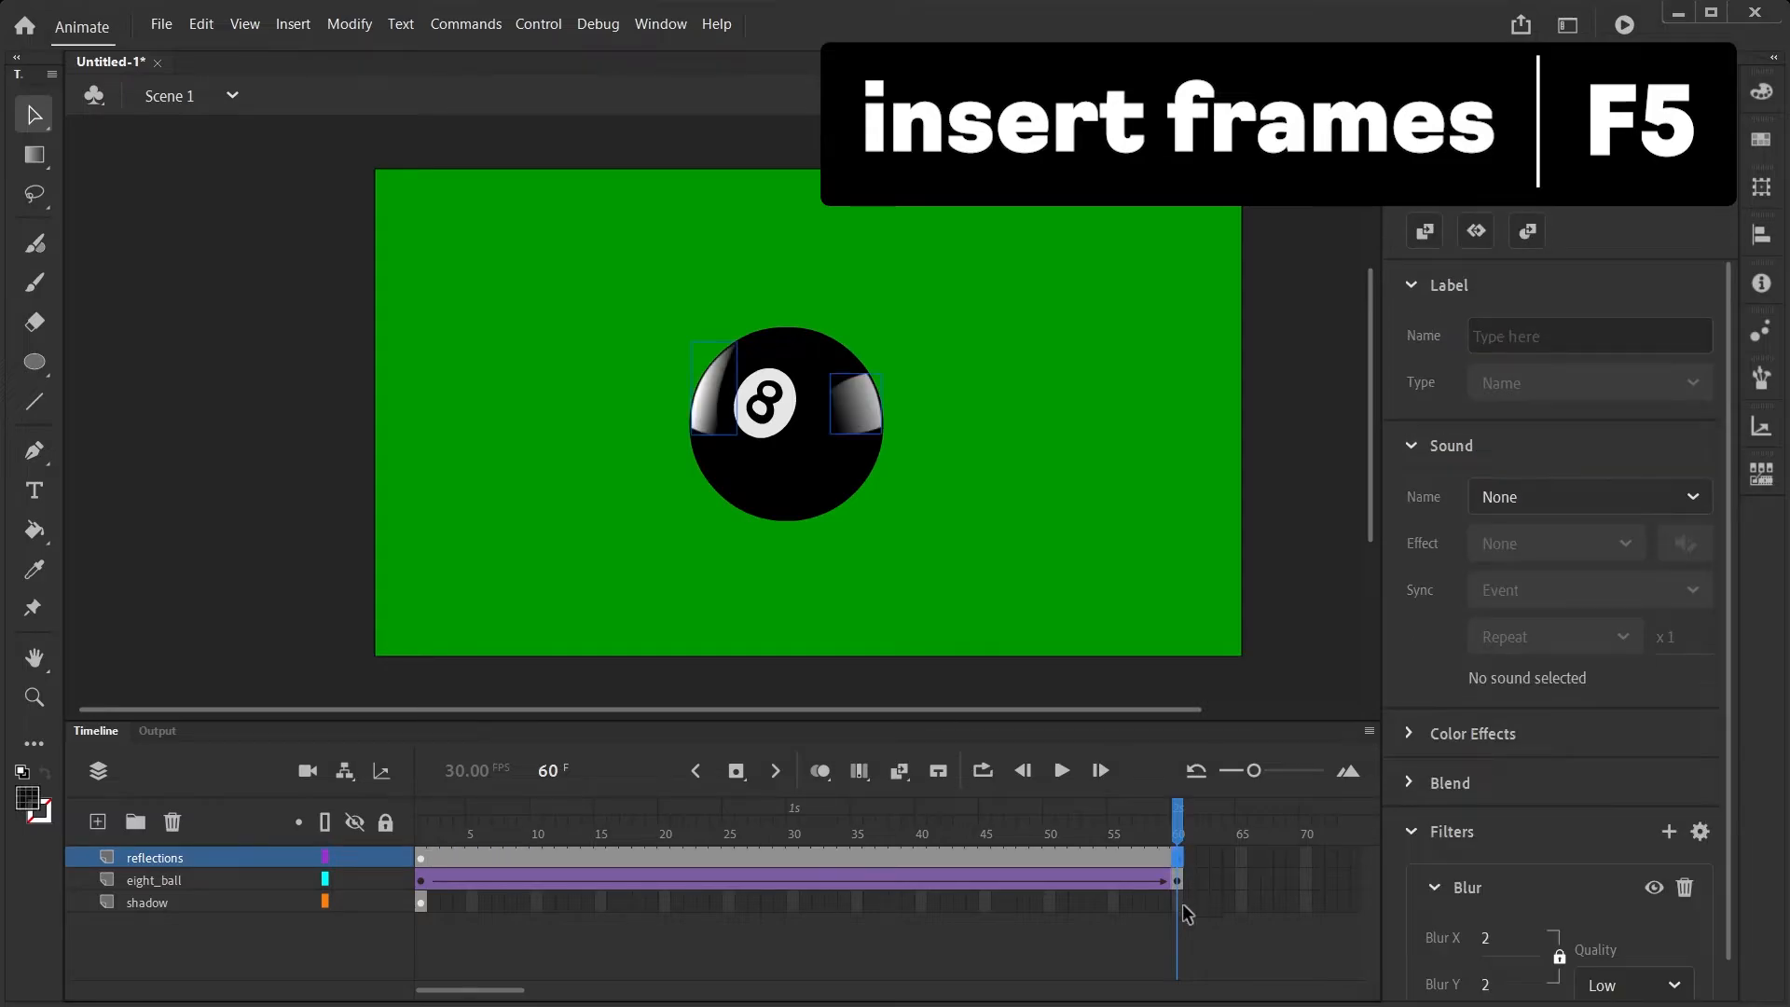
left_click(1178, 902)
key("F5")
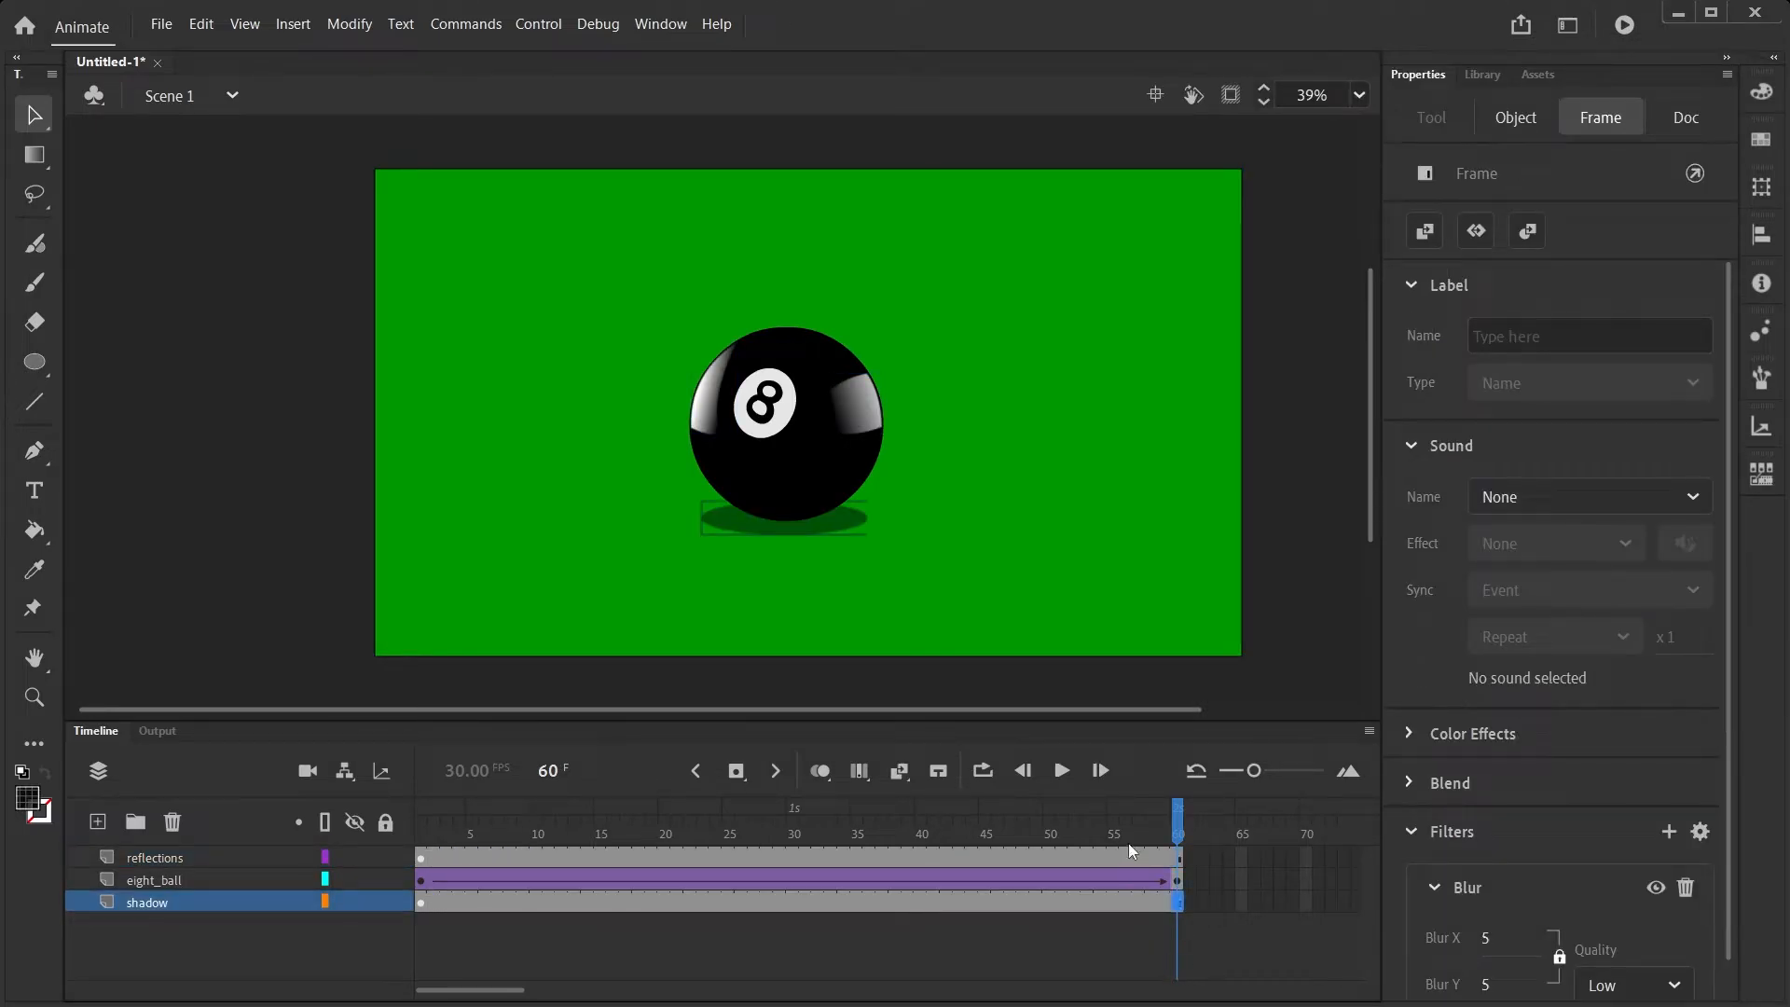
key("Return")
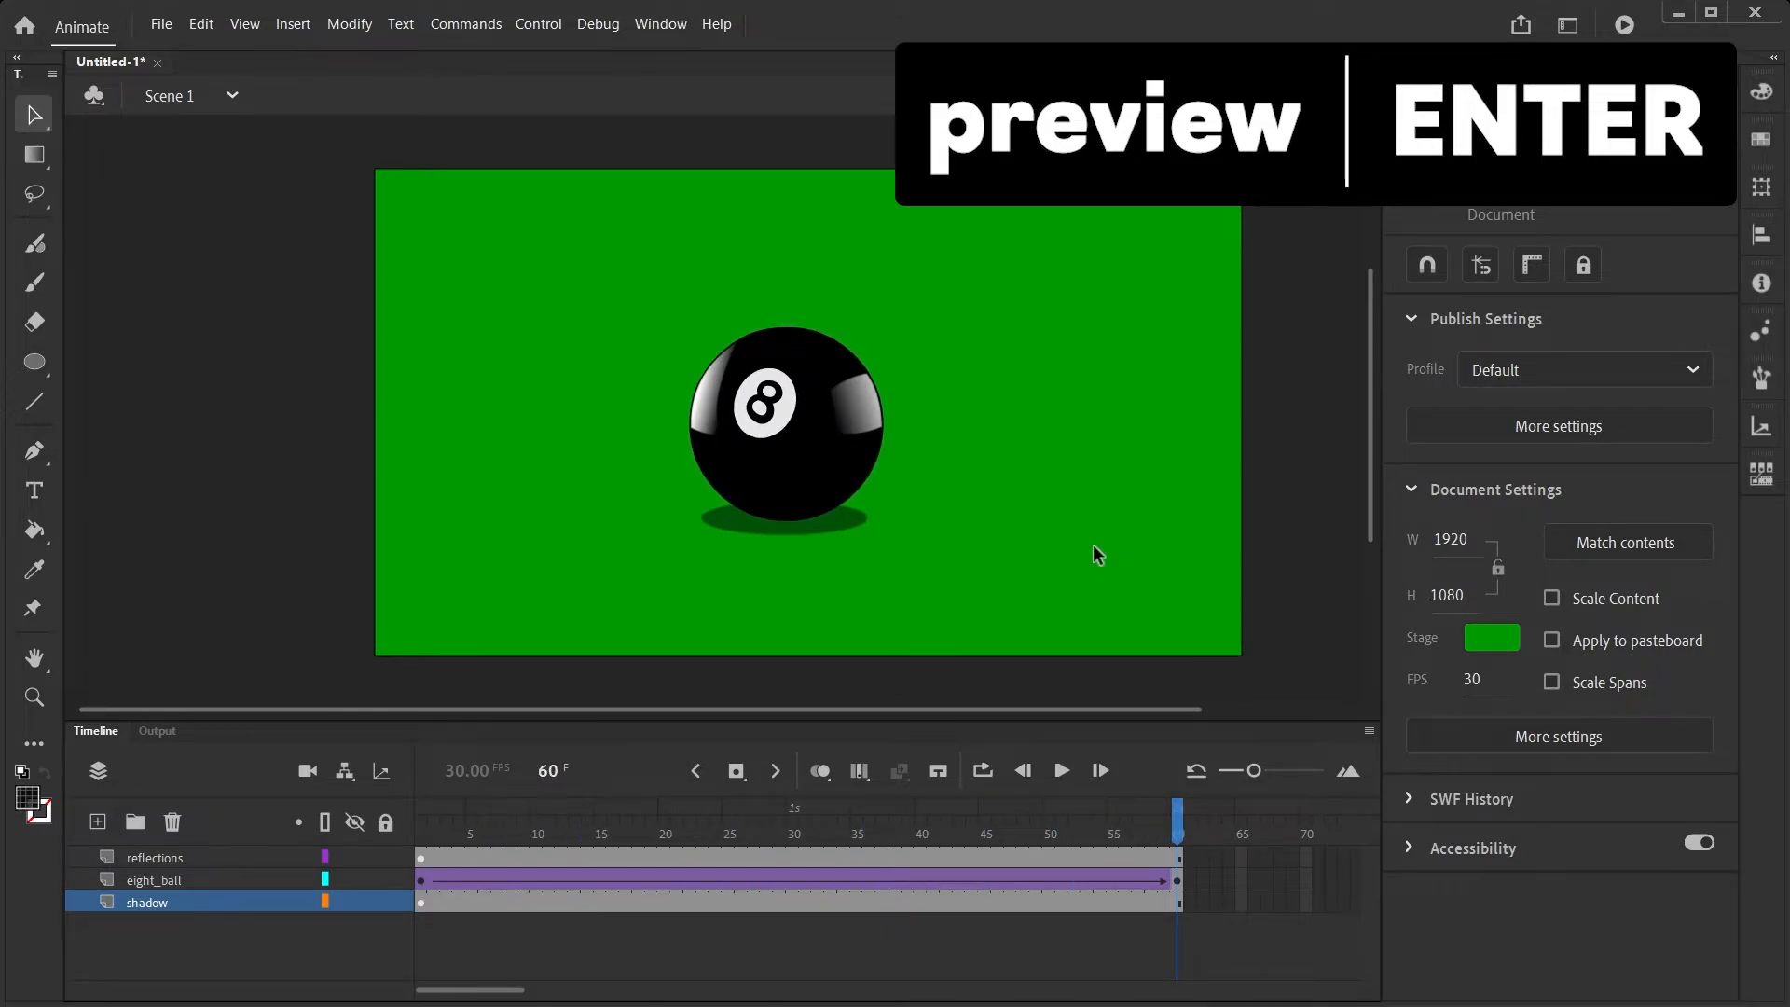
Convert the reflections, eight_ball and shadow layers together into one Graphic symbol named "eight ball rotating"
left_click(162, 858, "shift")
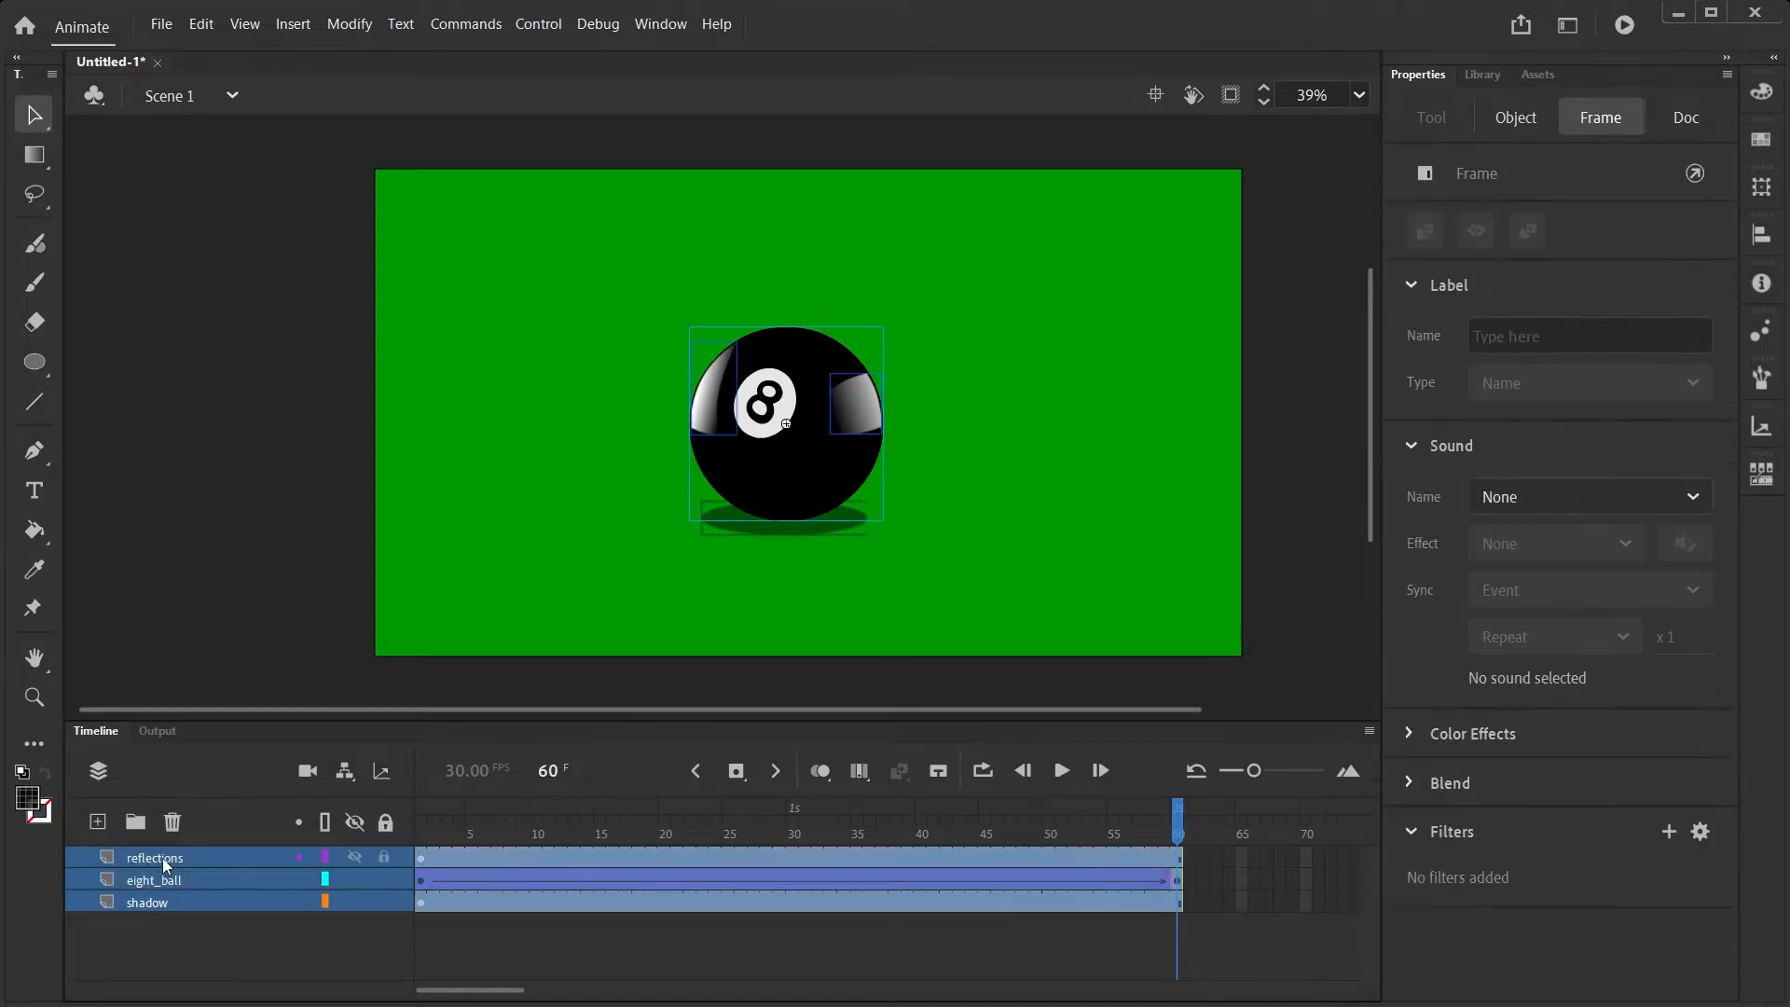
right_click(163, 858)
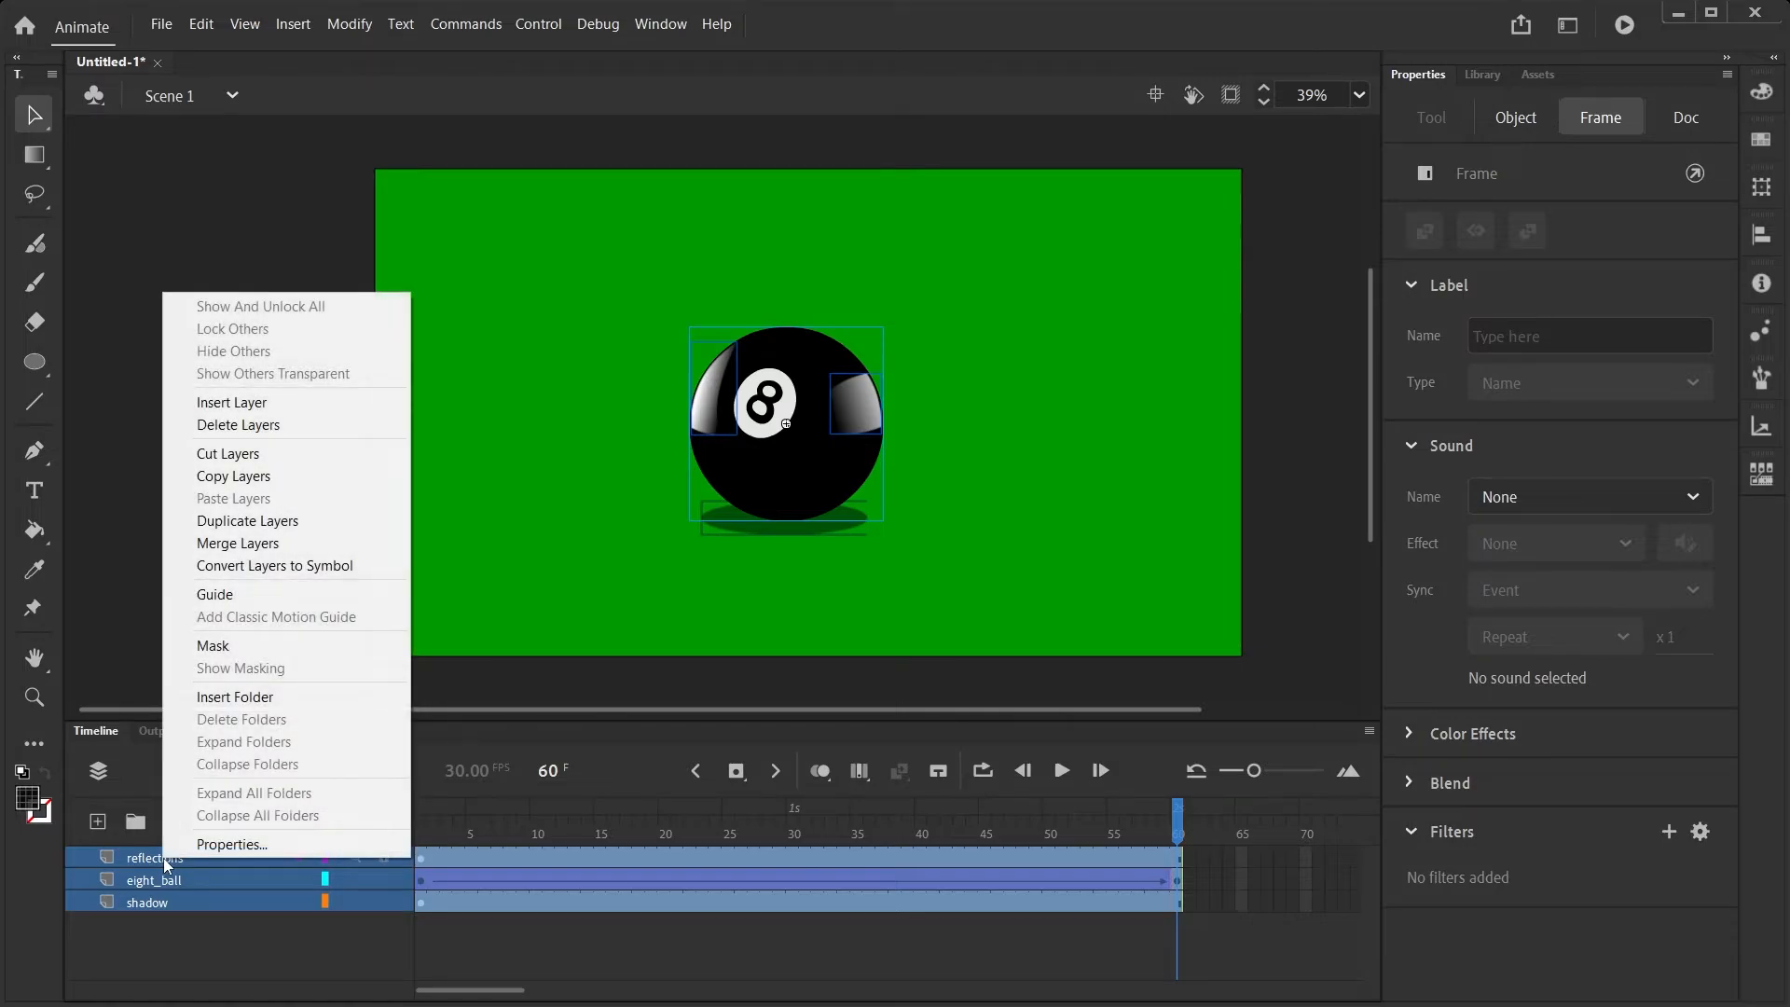
left_click(284, 571)
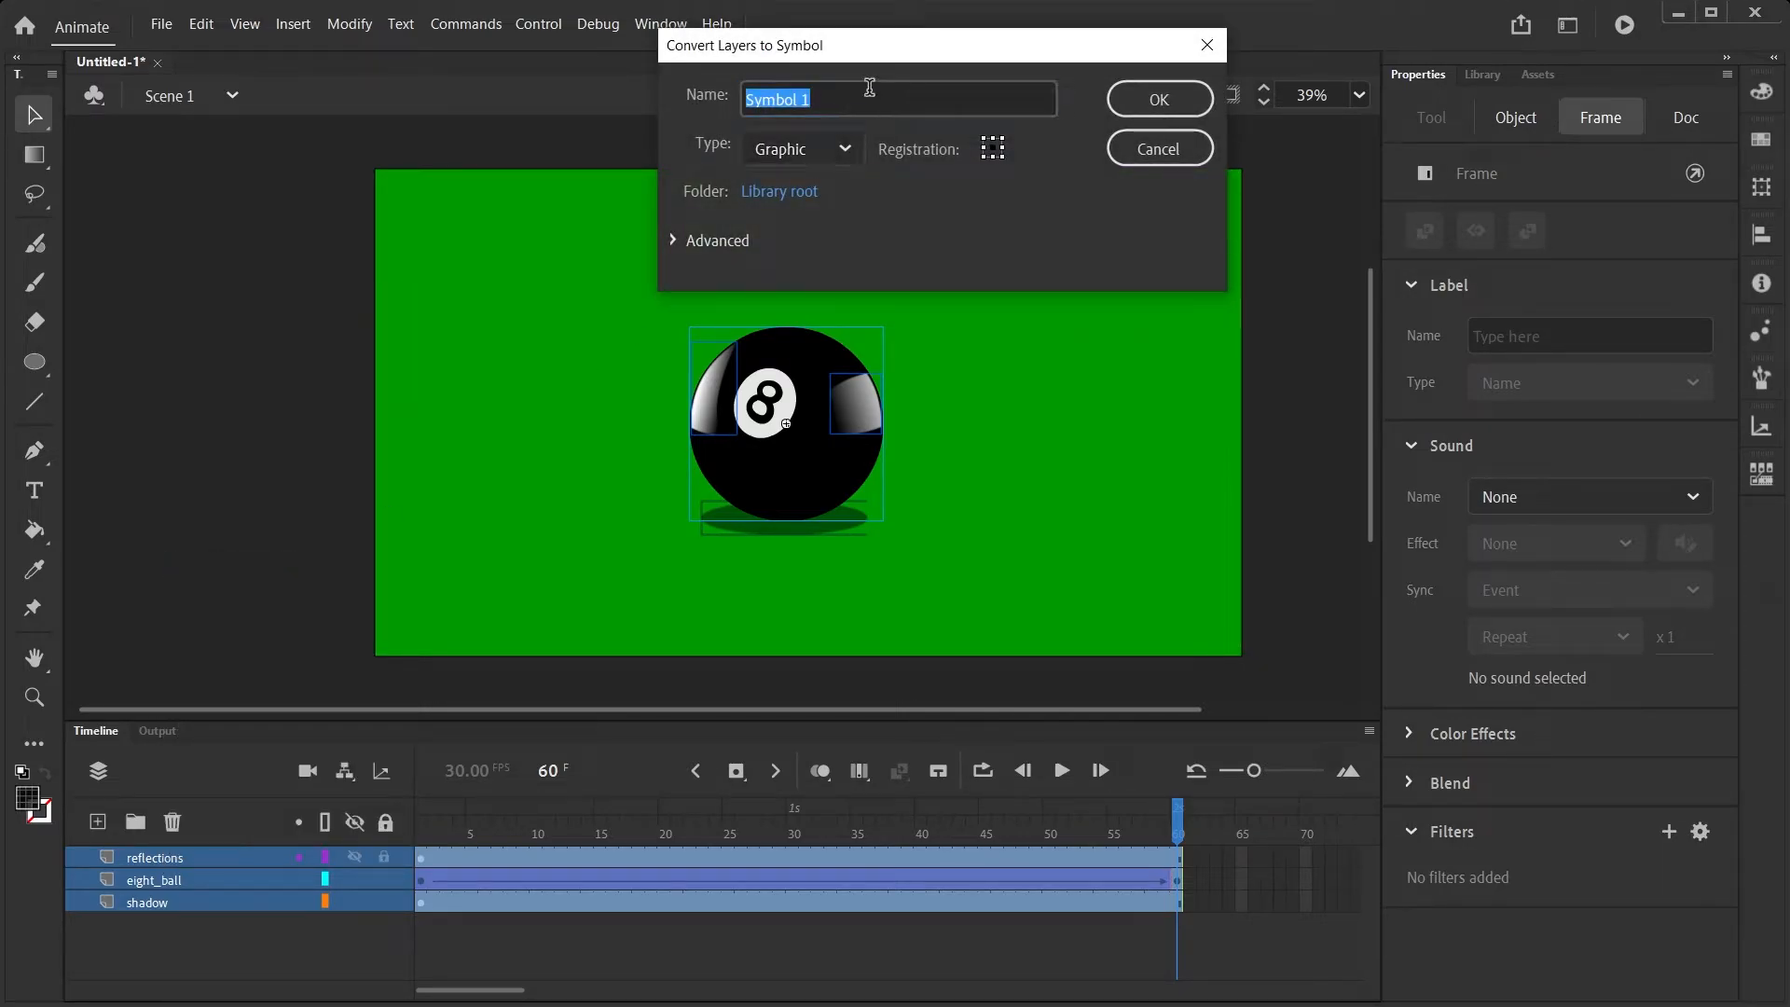
type("eight ball rotating")
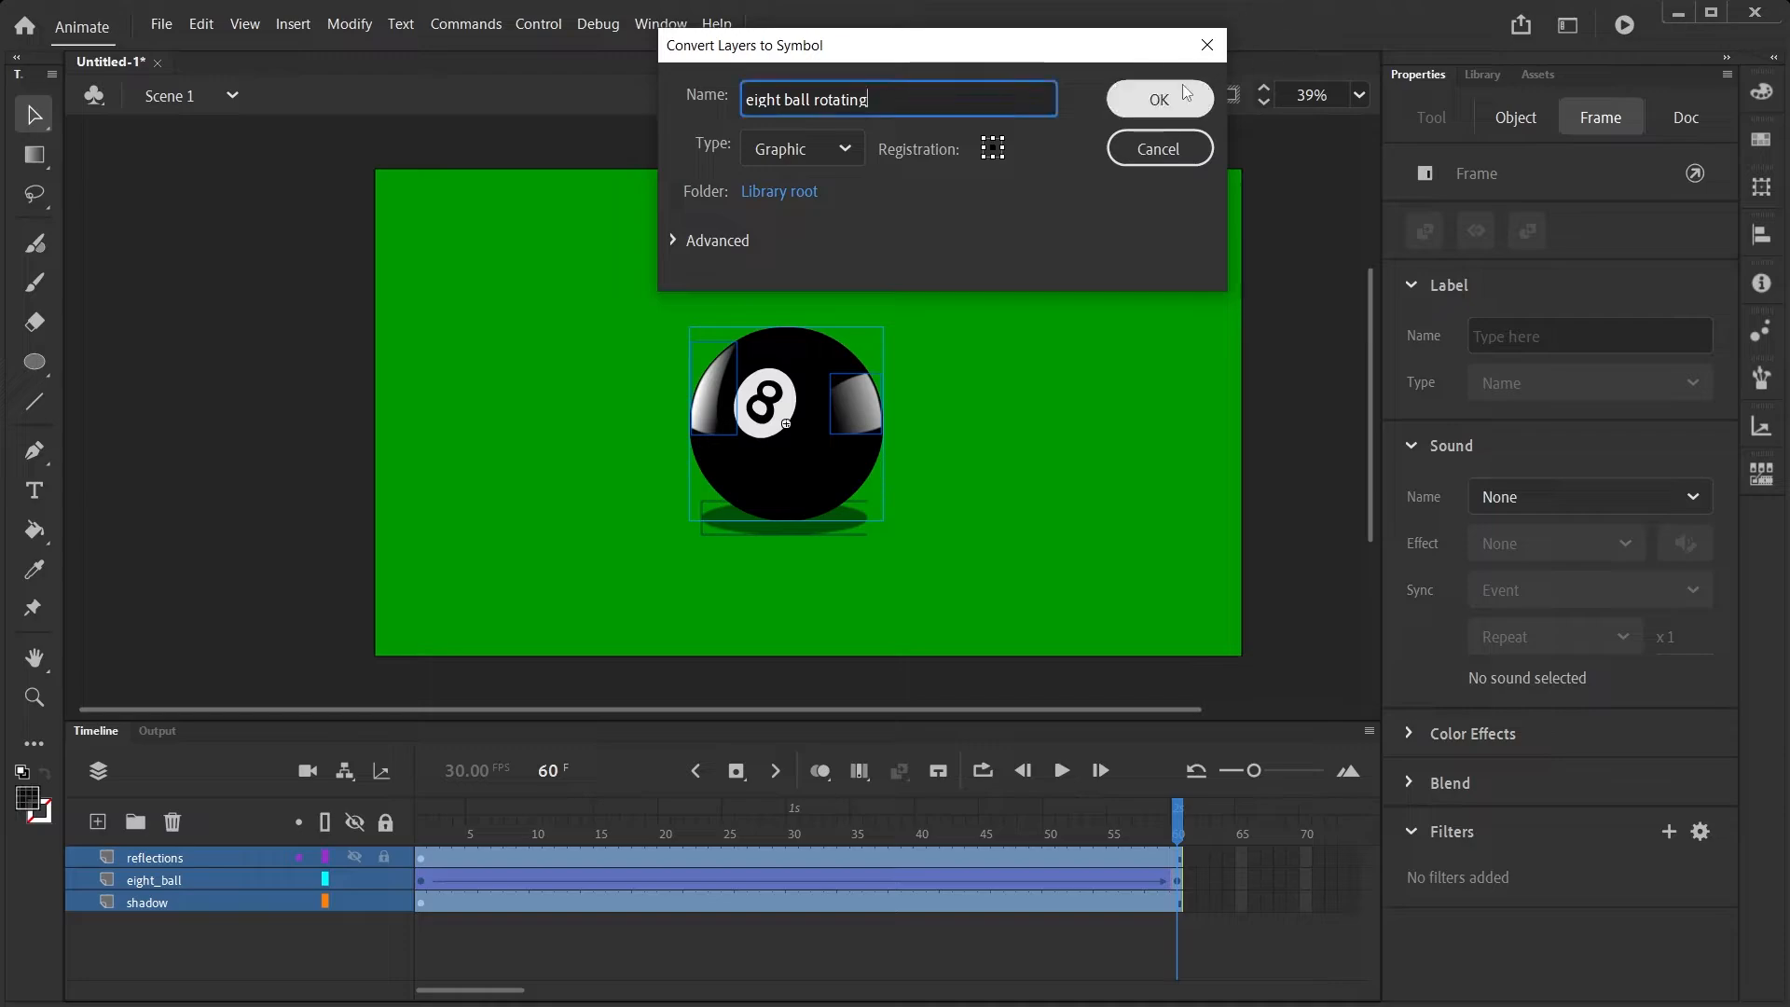
left_click(1159, 100)
left_click(928, 534)
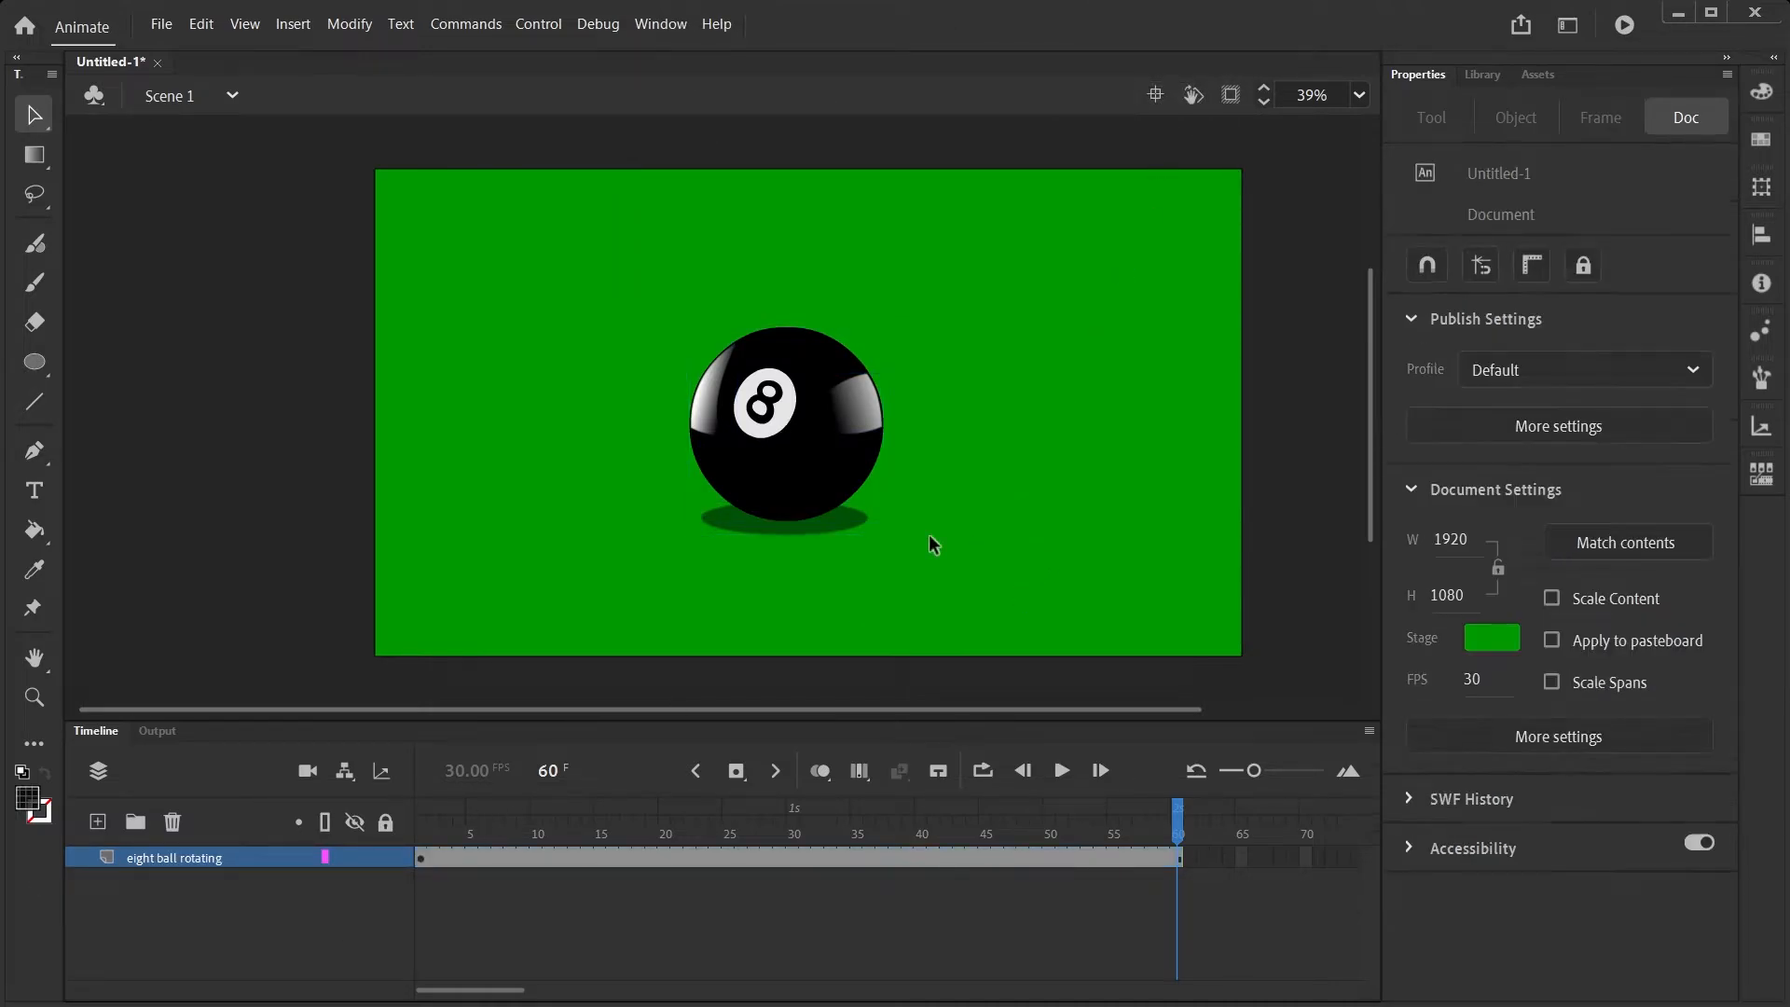
Shift the combined ball symbol slightly upward on the stage and preview its rotation
left_click_drag(779, 489, 846, 445)
left_click(931, 507)
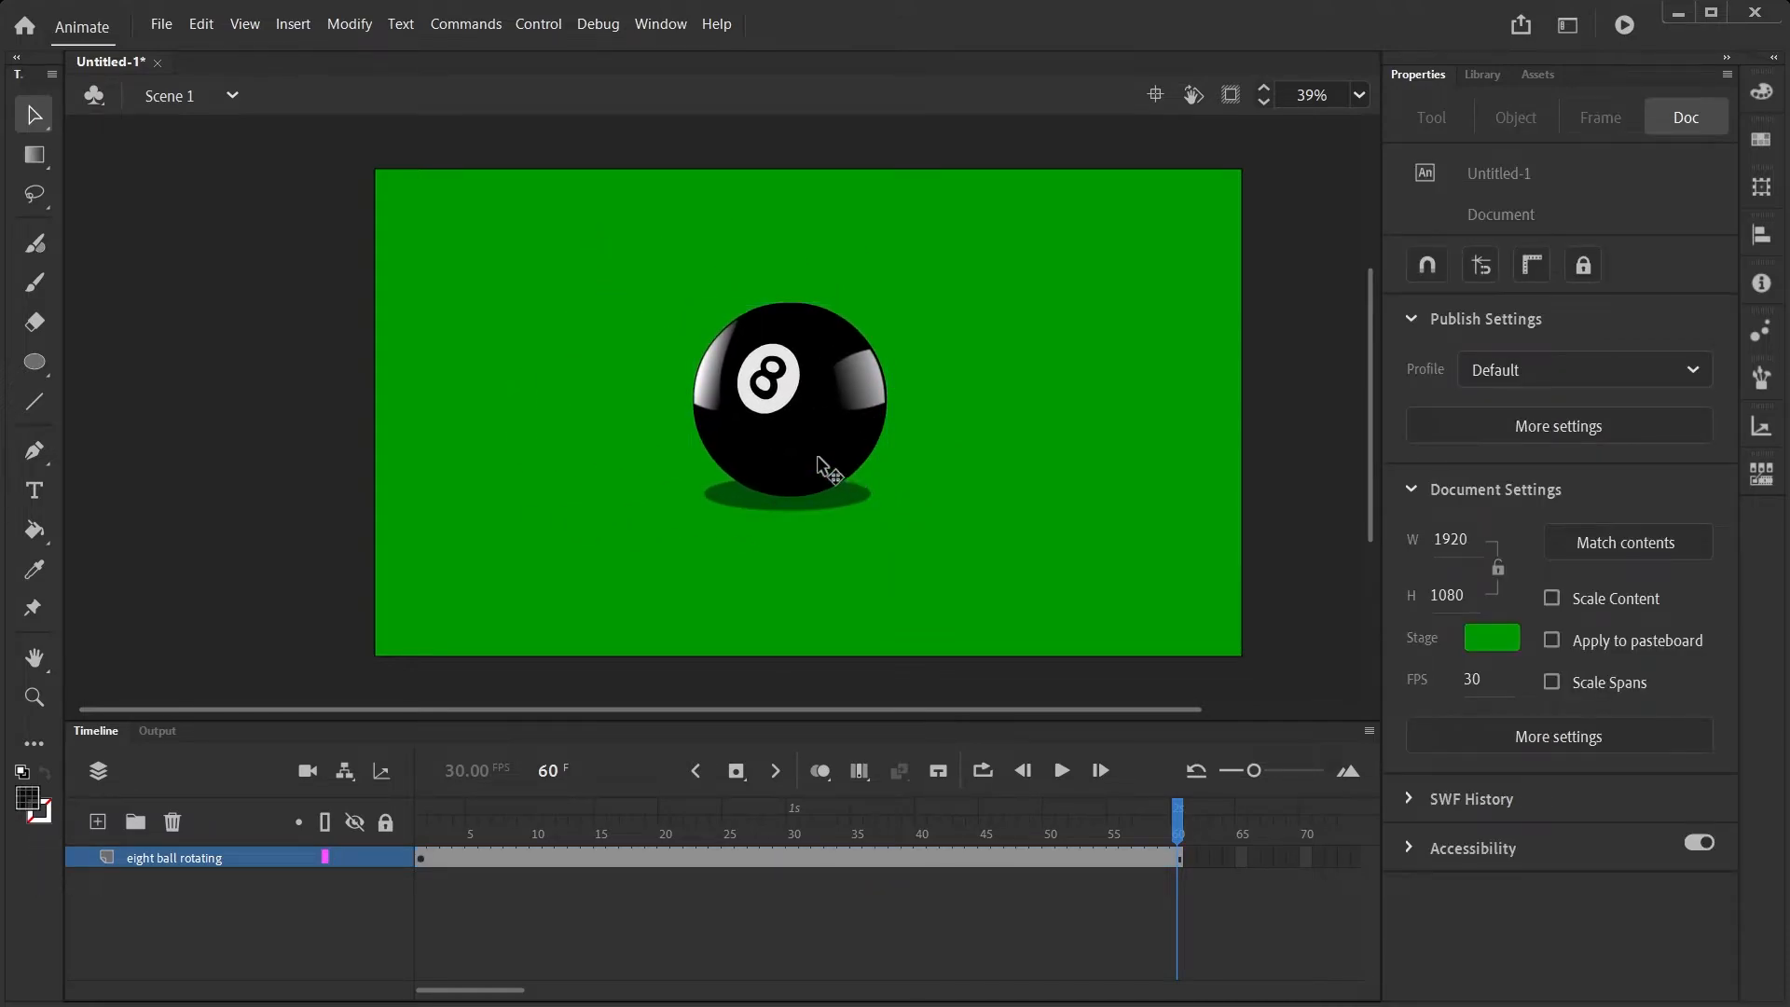
key("Return")
Move the rotating ball completely off the stage, just past its lower right side, and scrub to check the rotation
left_click_drag(995, 471, 770, 470)
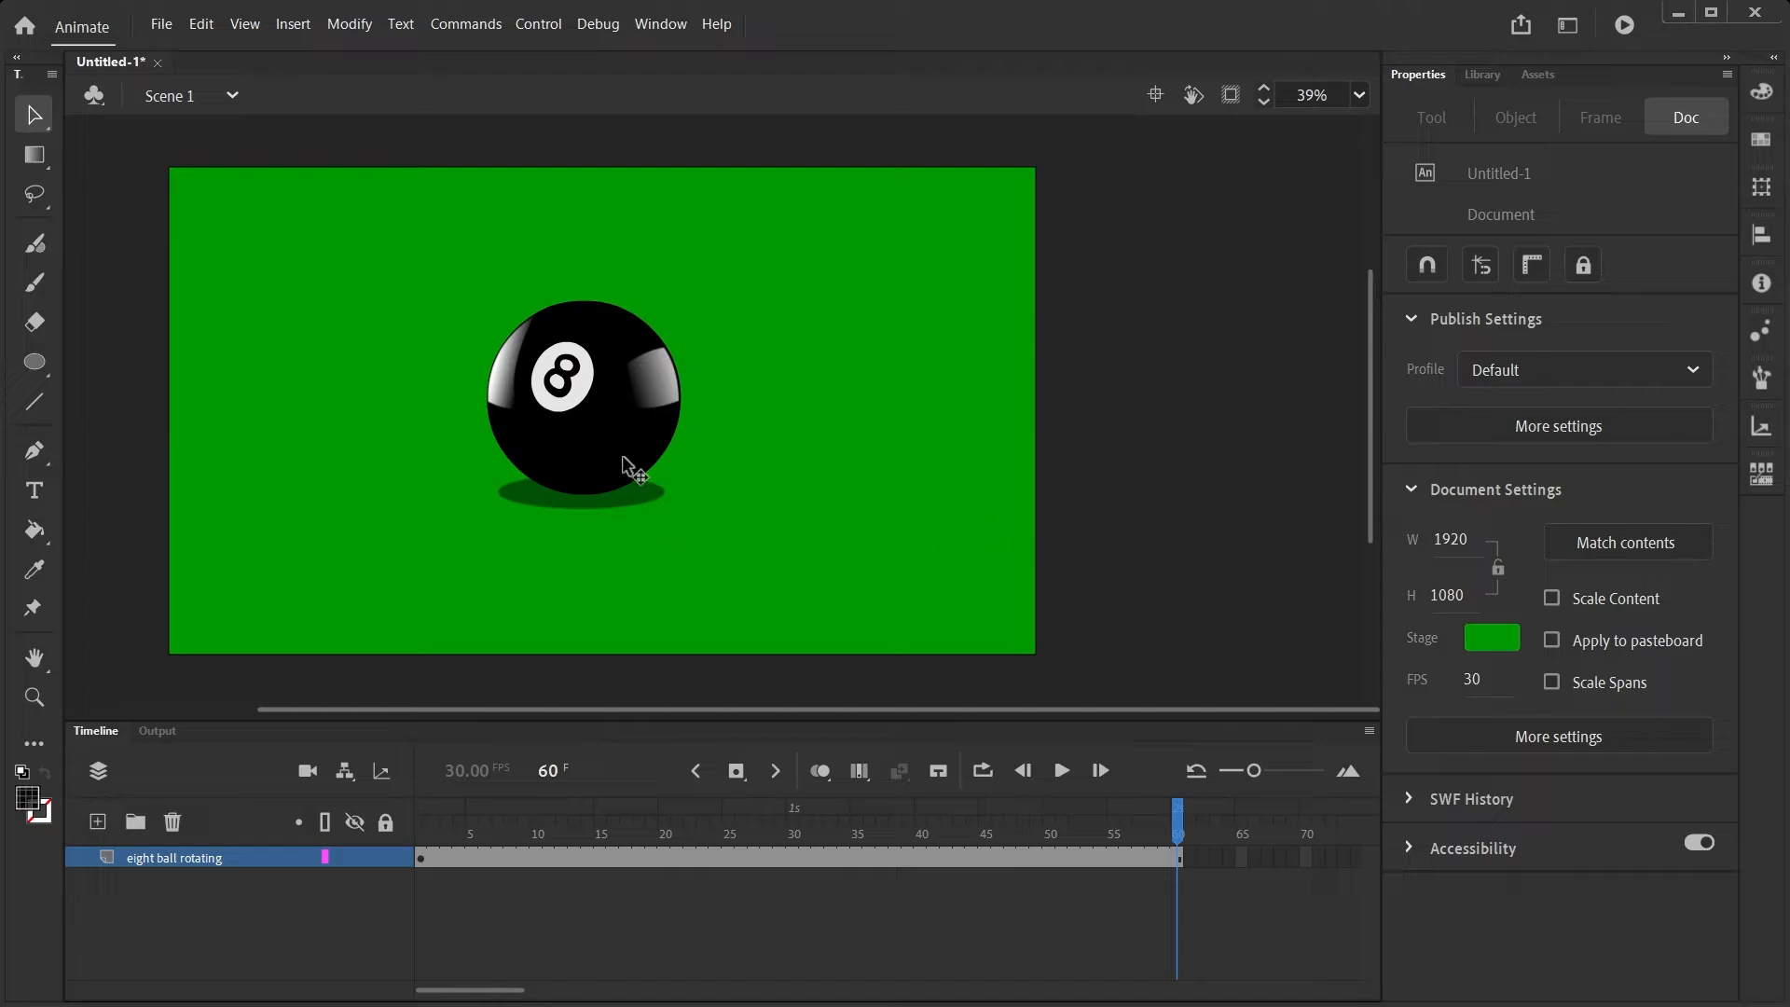
left_click_drag(612, 454, 1197, 597)
left_click(1036, 835)
left_click_drag(1072, 842, 1167, 840)
Add a keyframe at frame 60 and move the ball straight across to the stage's lower left, about X 381, Y 821
left_click(1178, 856)
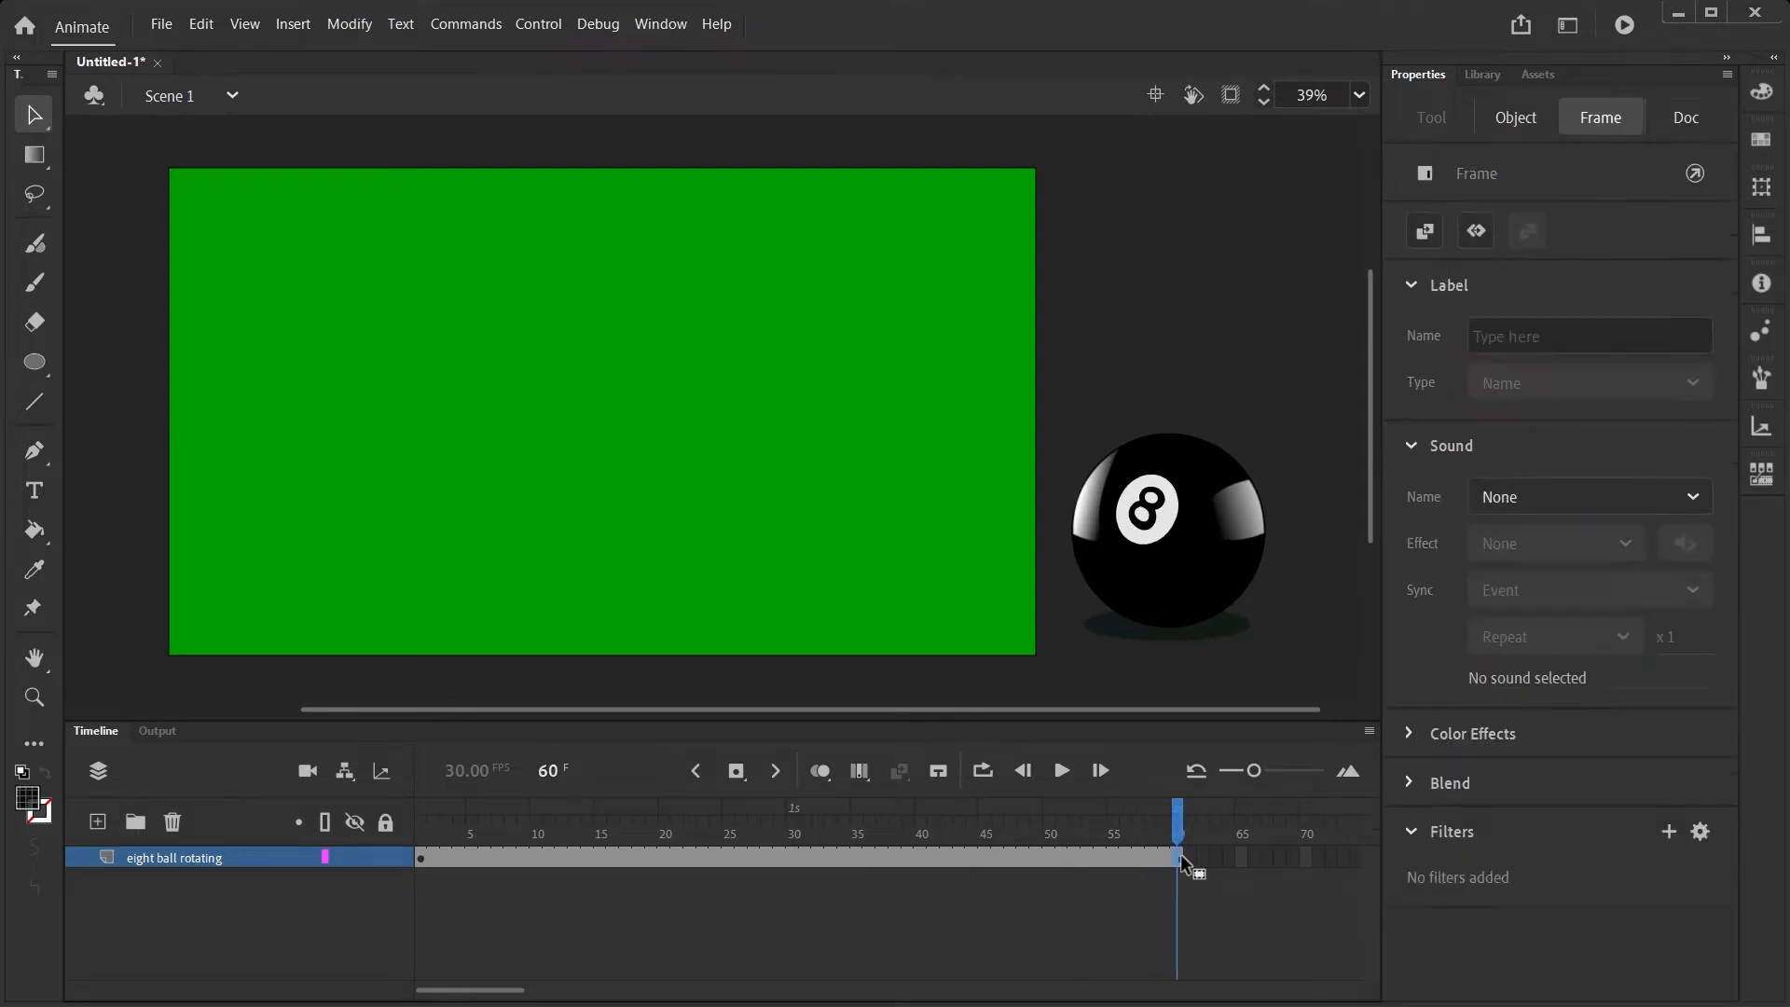
key("F6")
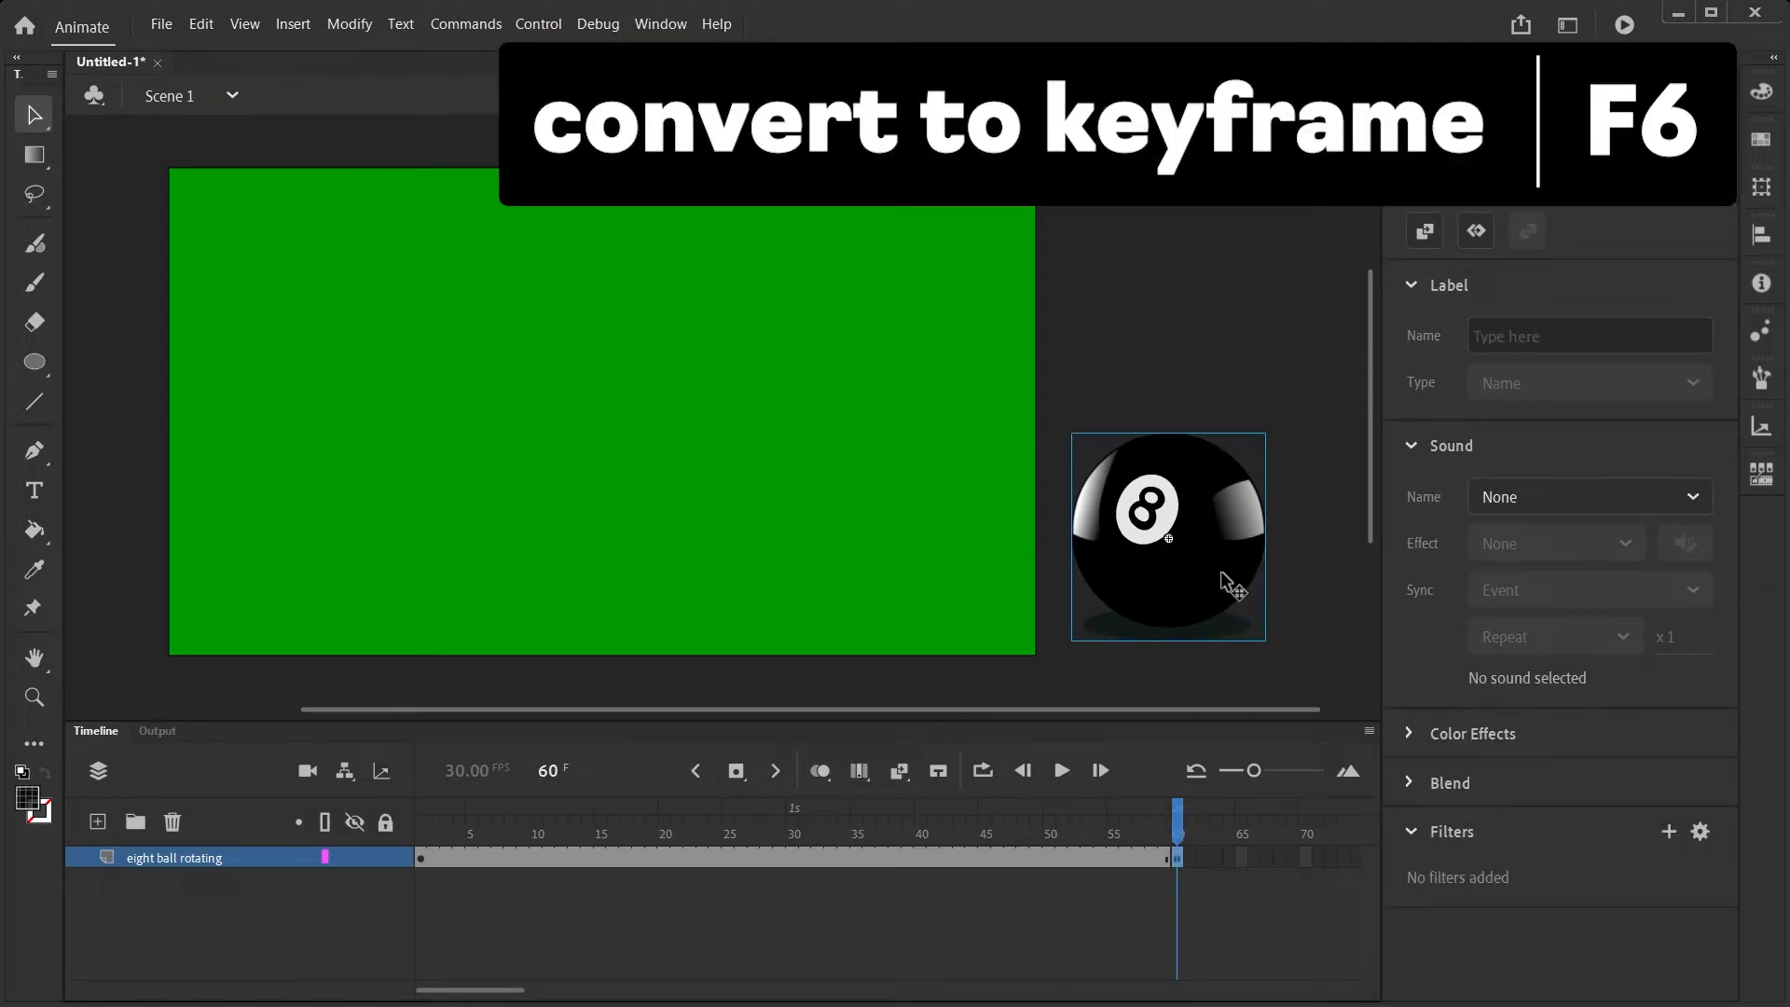
left_click_drag(1221, 589, 396, 590)
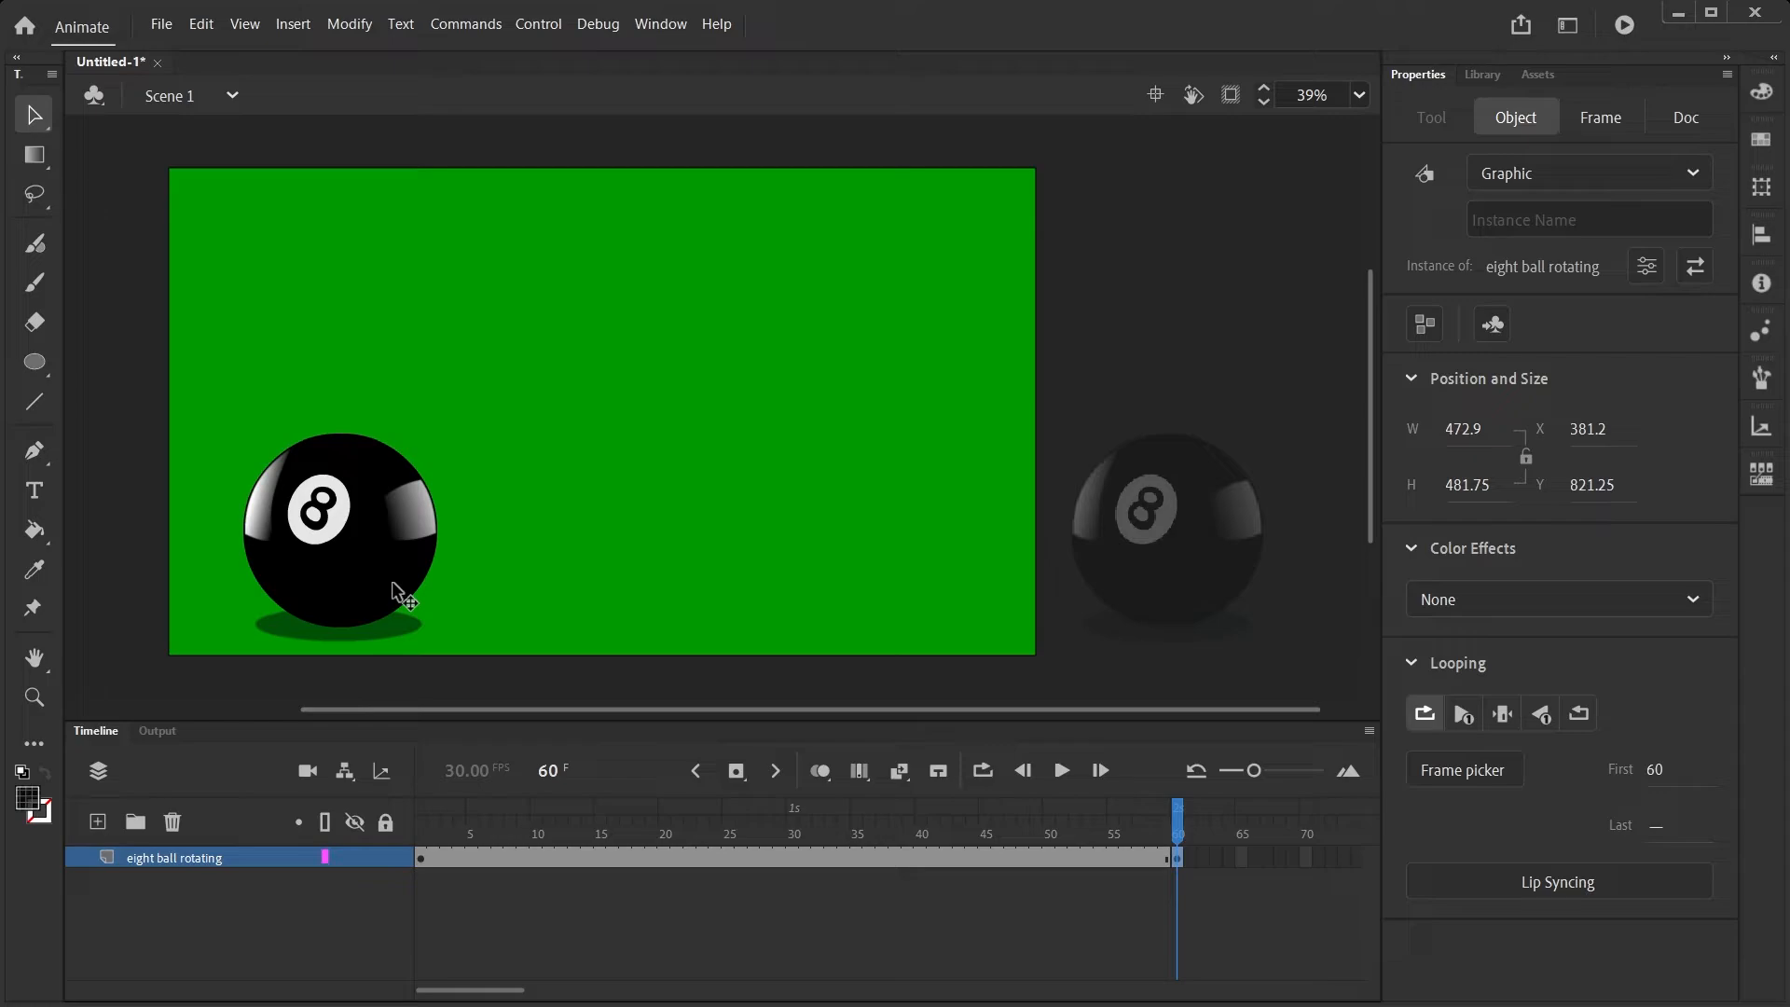
left_click_drag(396, 593, 397, 593)
Create a classic tween between the rotating ball's two keyframes and preview it rolling across the stage
left_click(677, 858)
right_click(675, 860)
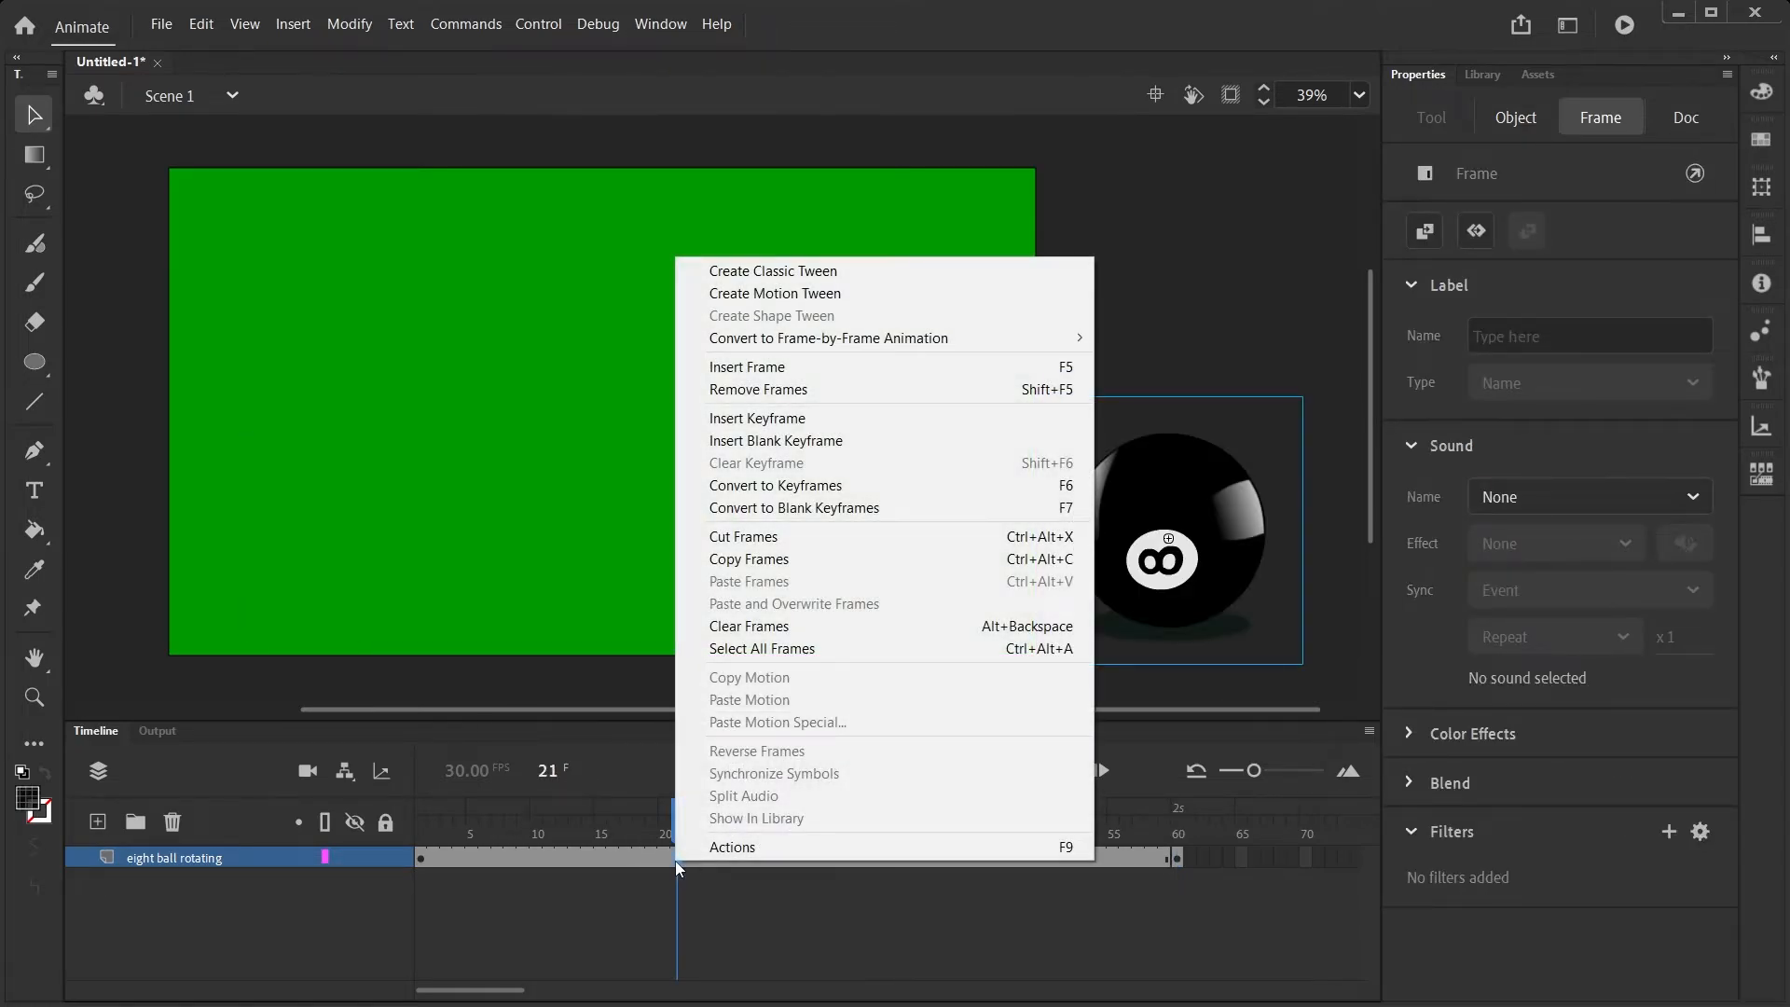
left_click(773, 272)
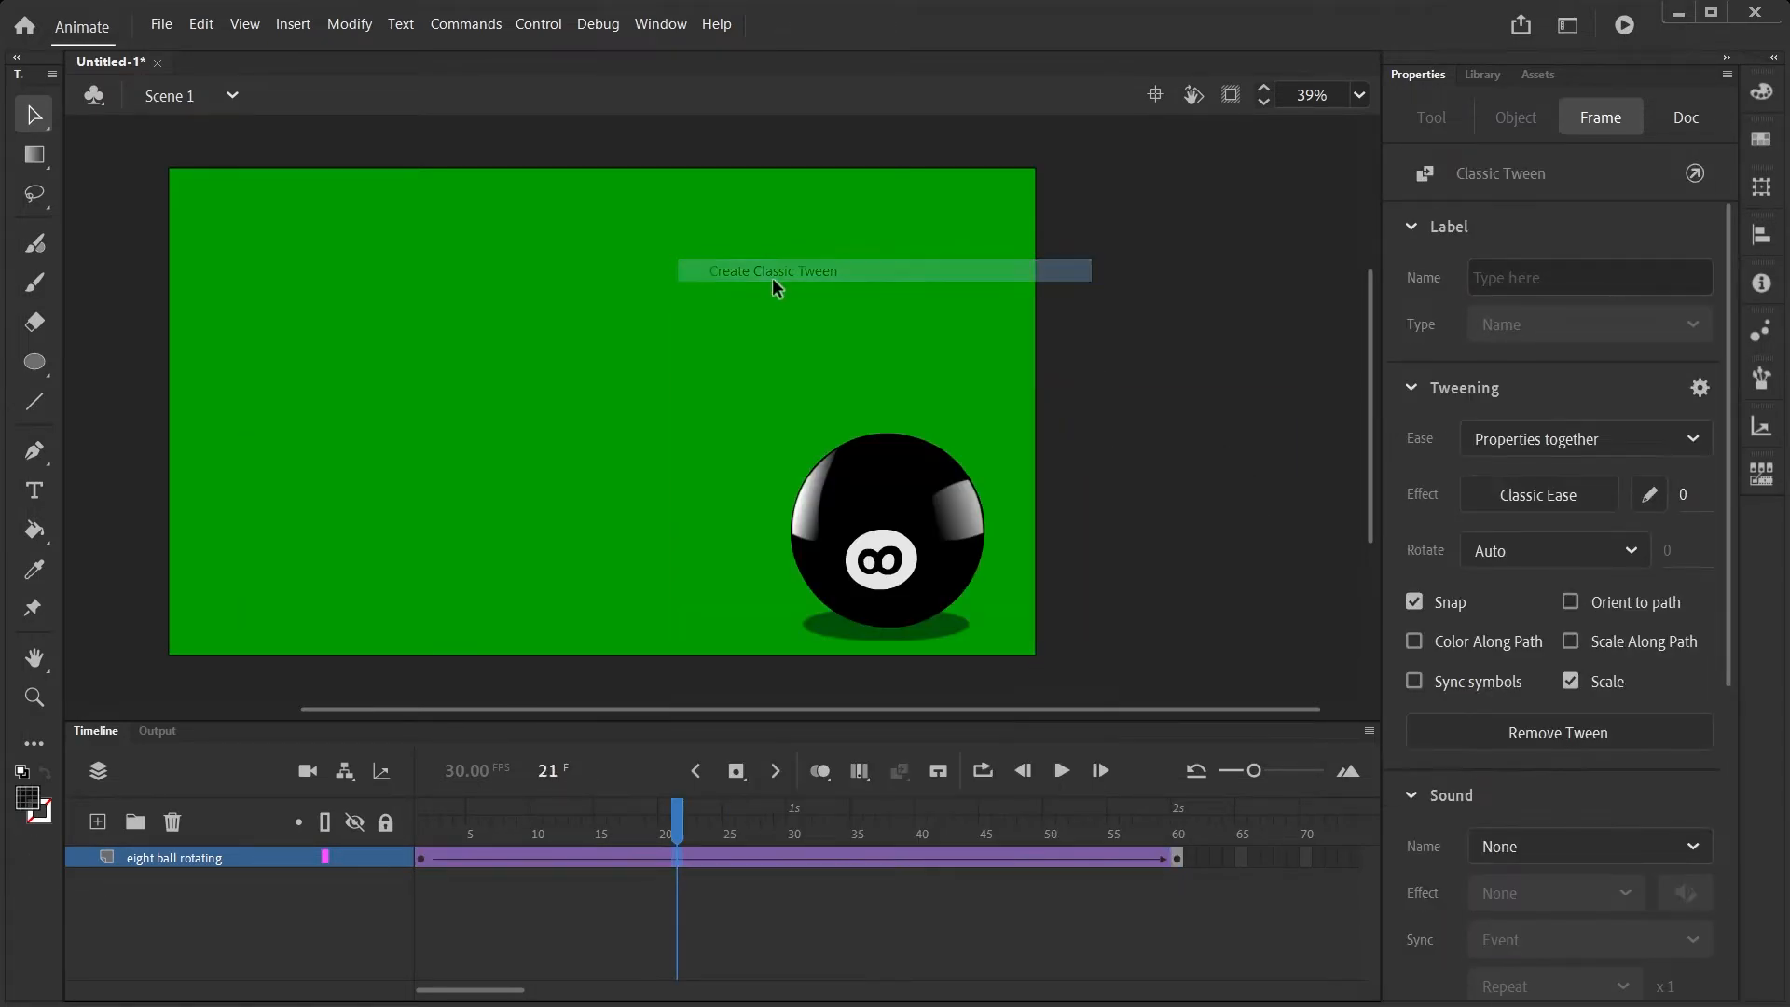
key("Return")
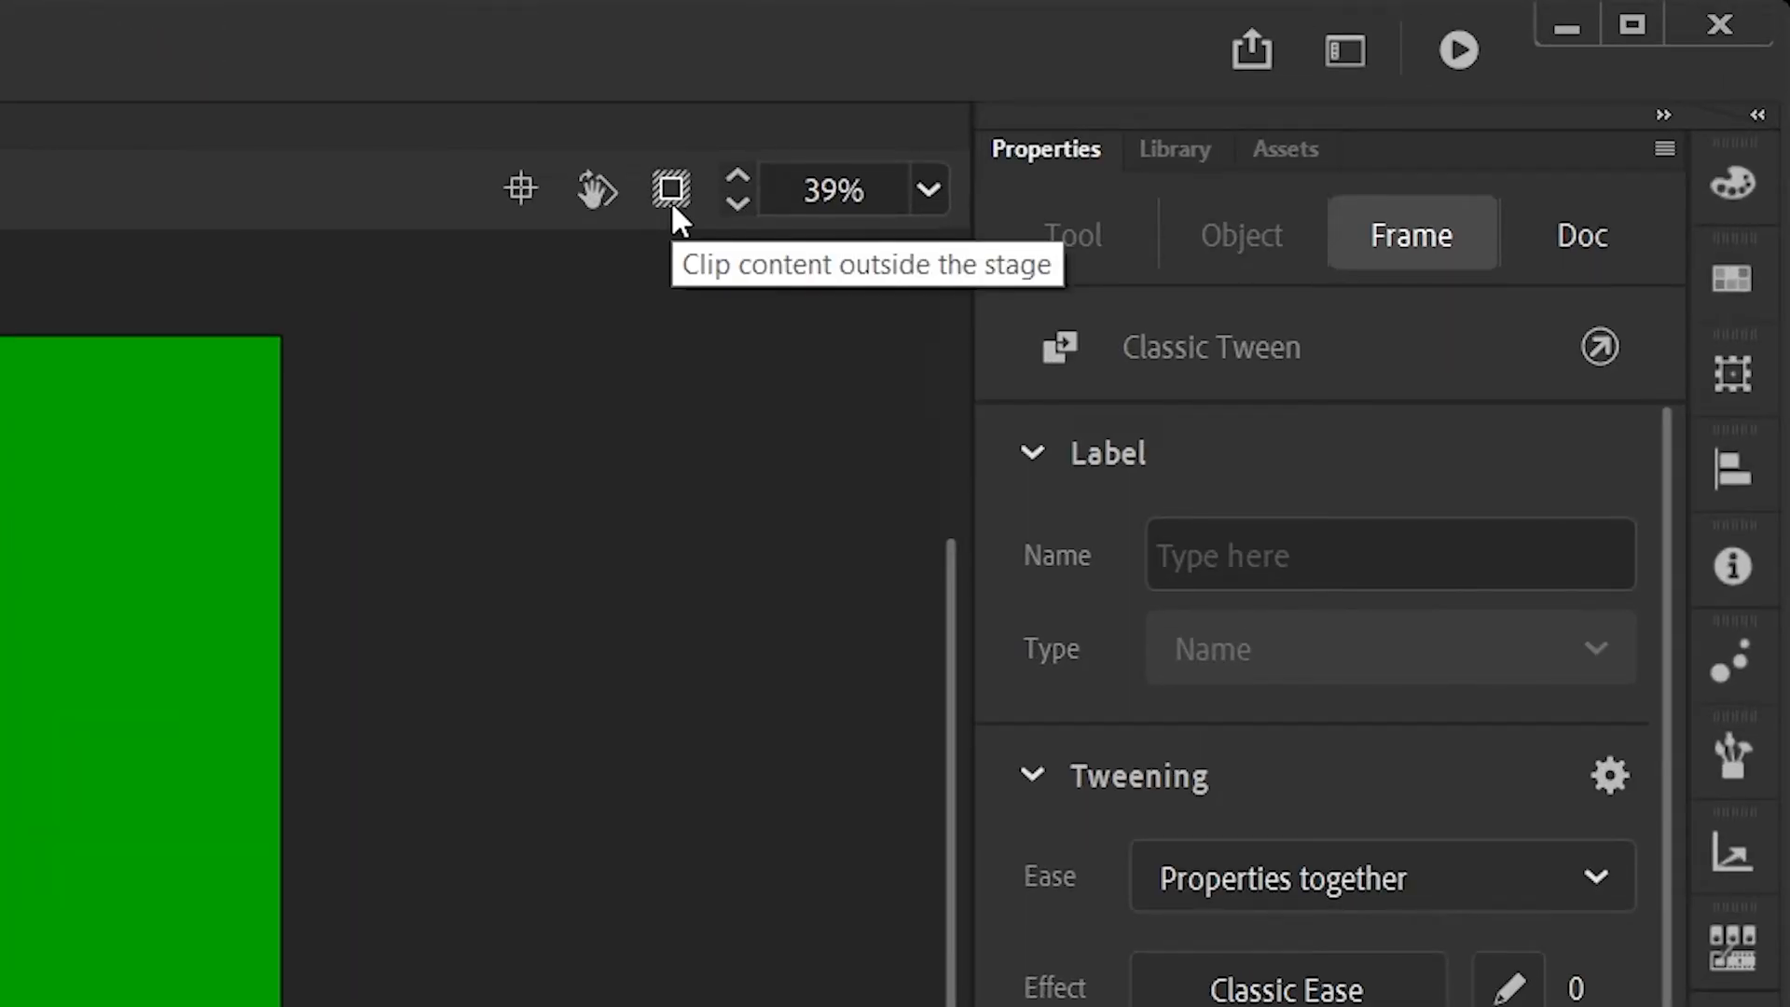
Clip the content outside the stage and replay the rolling ball animation
left_click(673, 204)
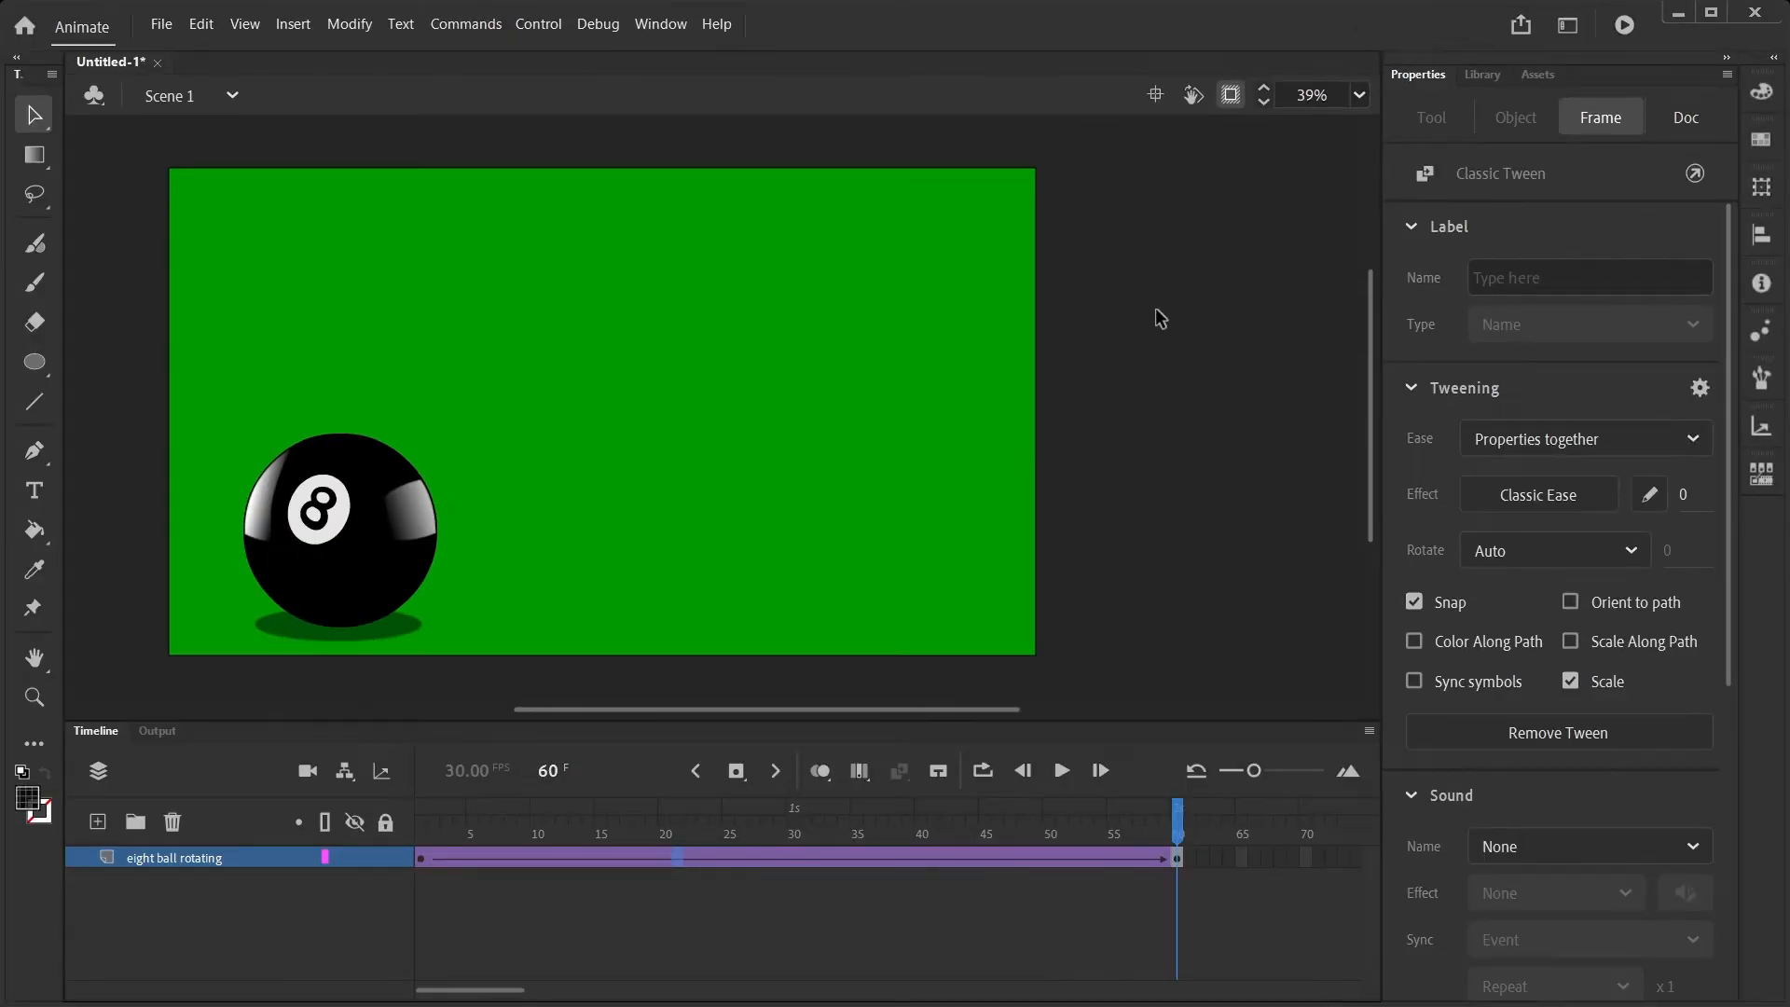
key("Return")
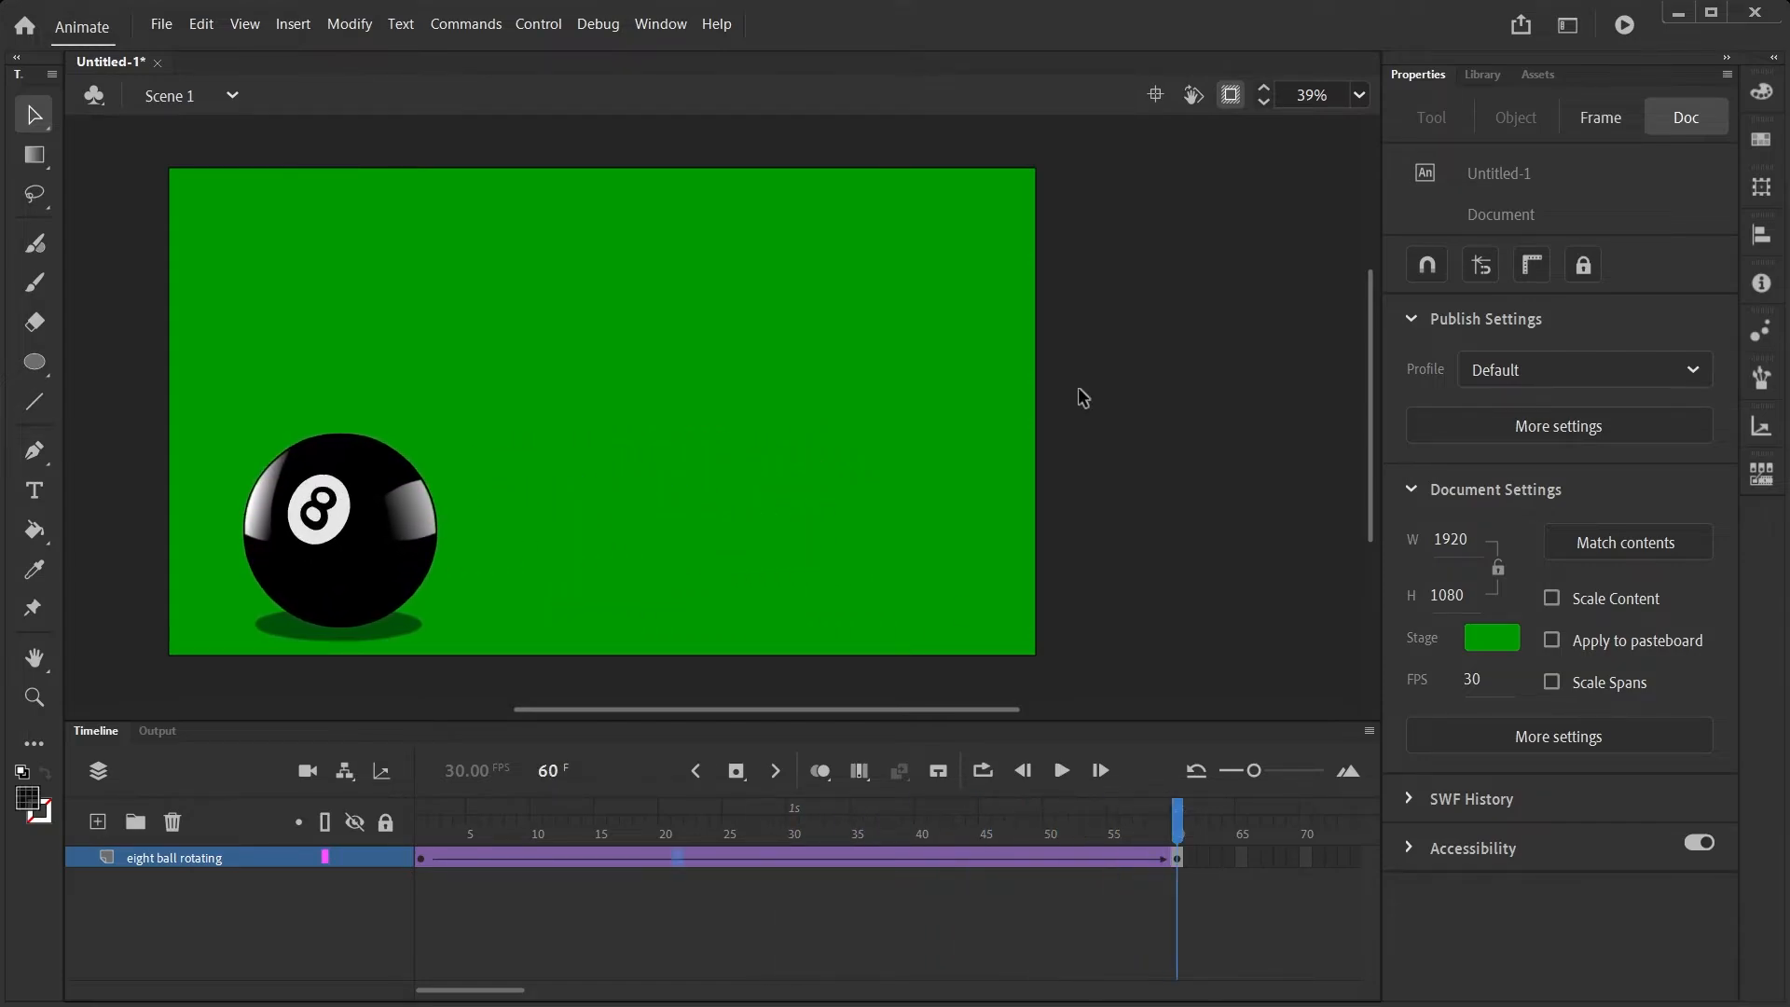
At frame 1, show content outside the stage again and set the rotating ball's Y position to 740
left_click(422, 858)
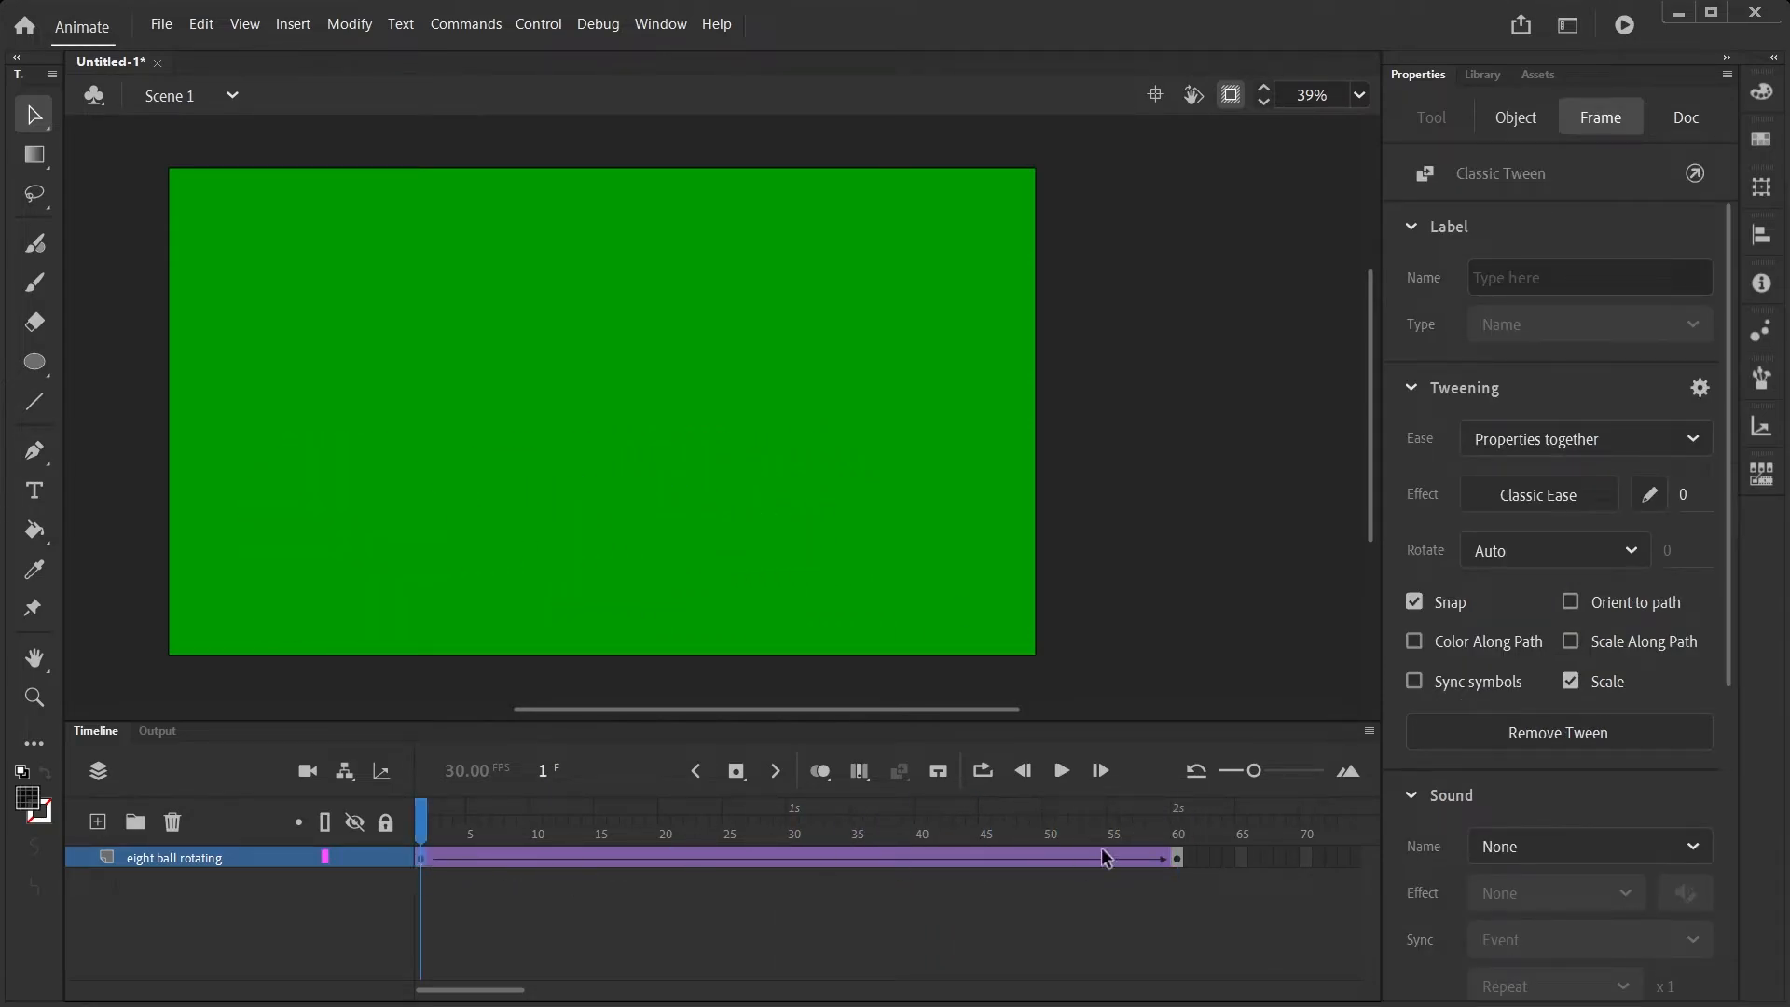
left_click(1231, 92)
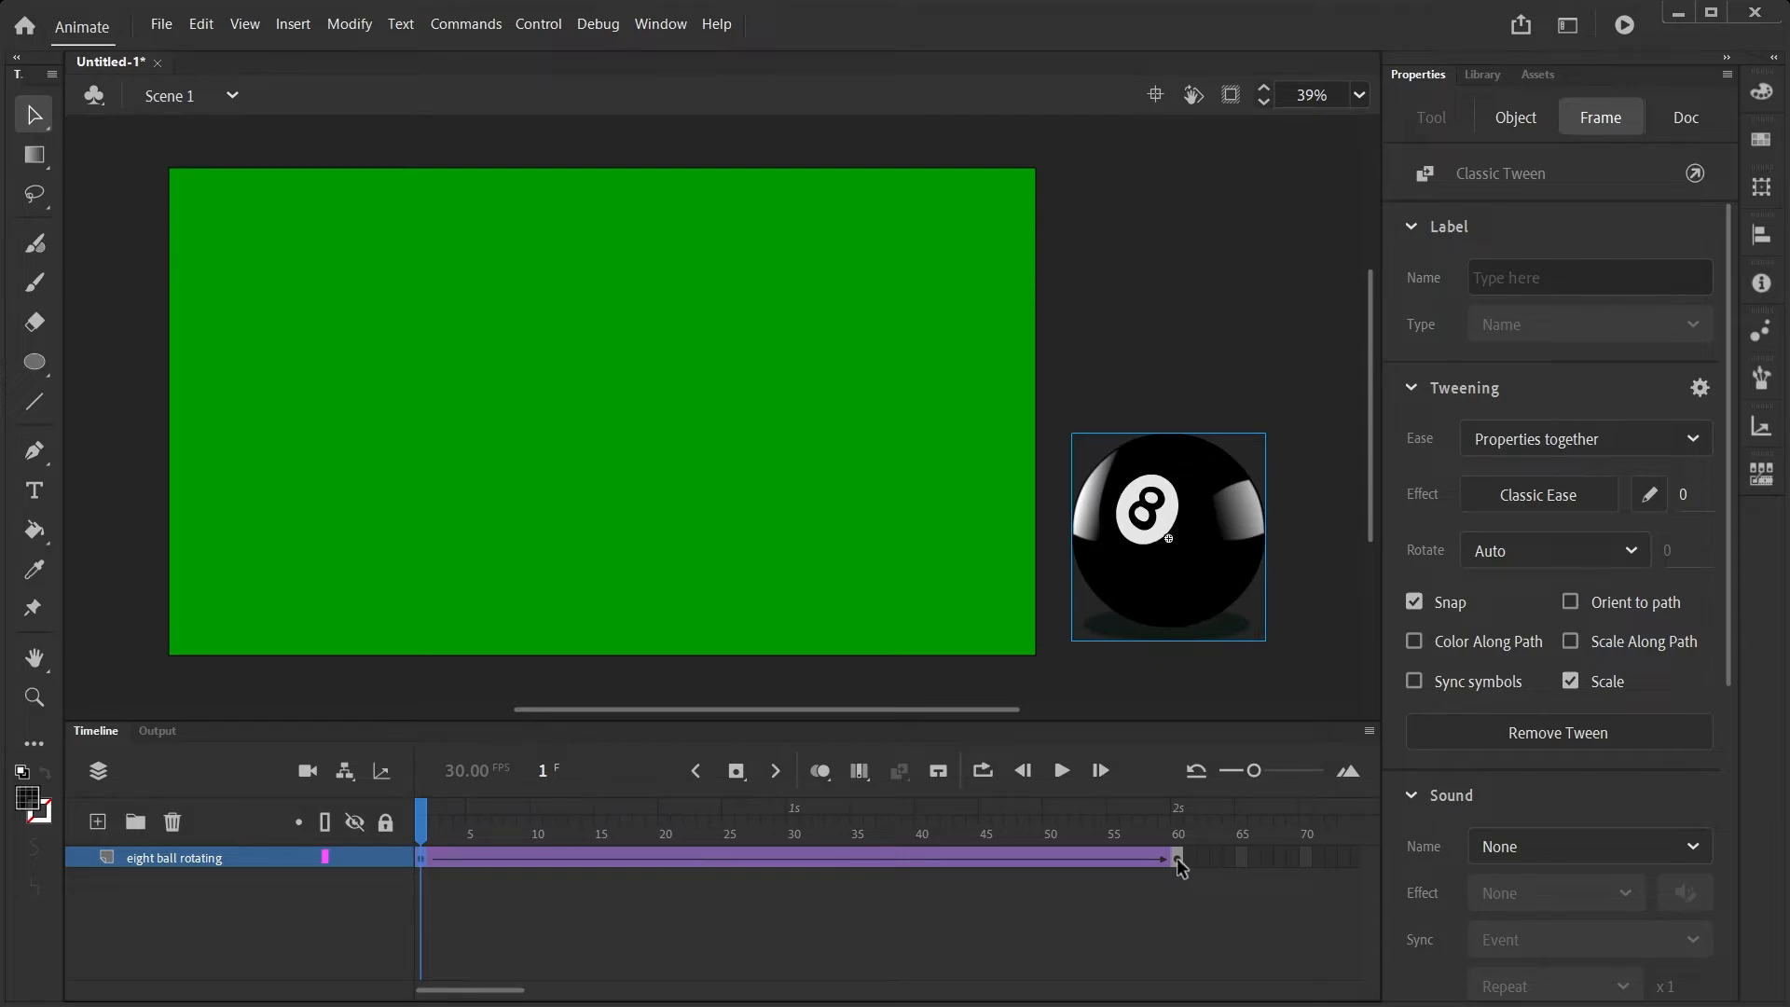
left_click_drag(1166, 588, 1165, 555)
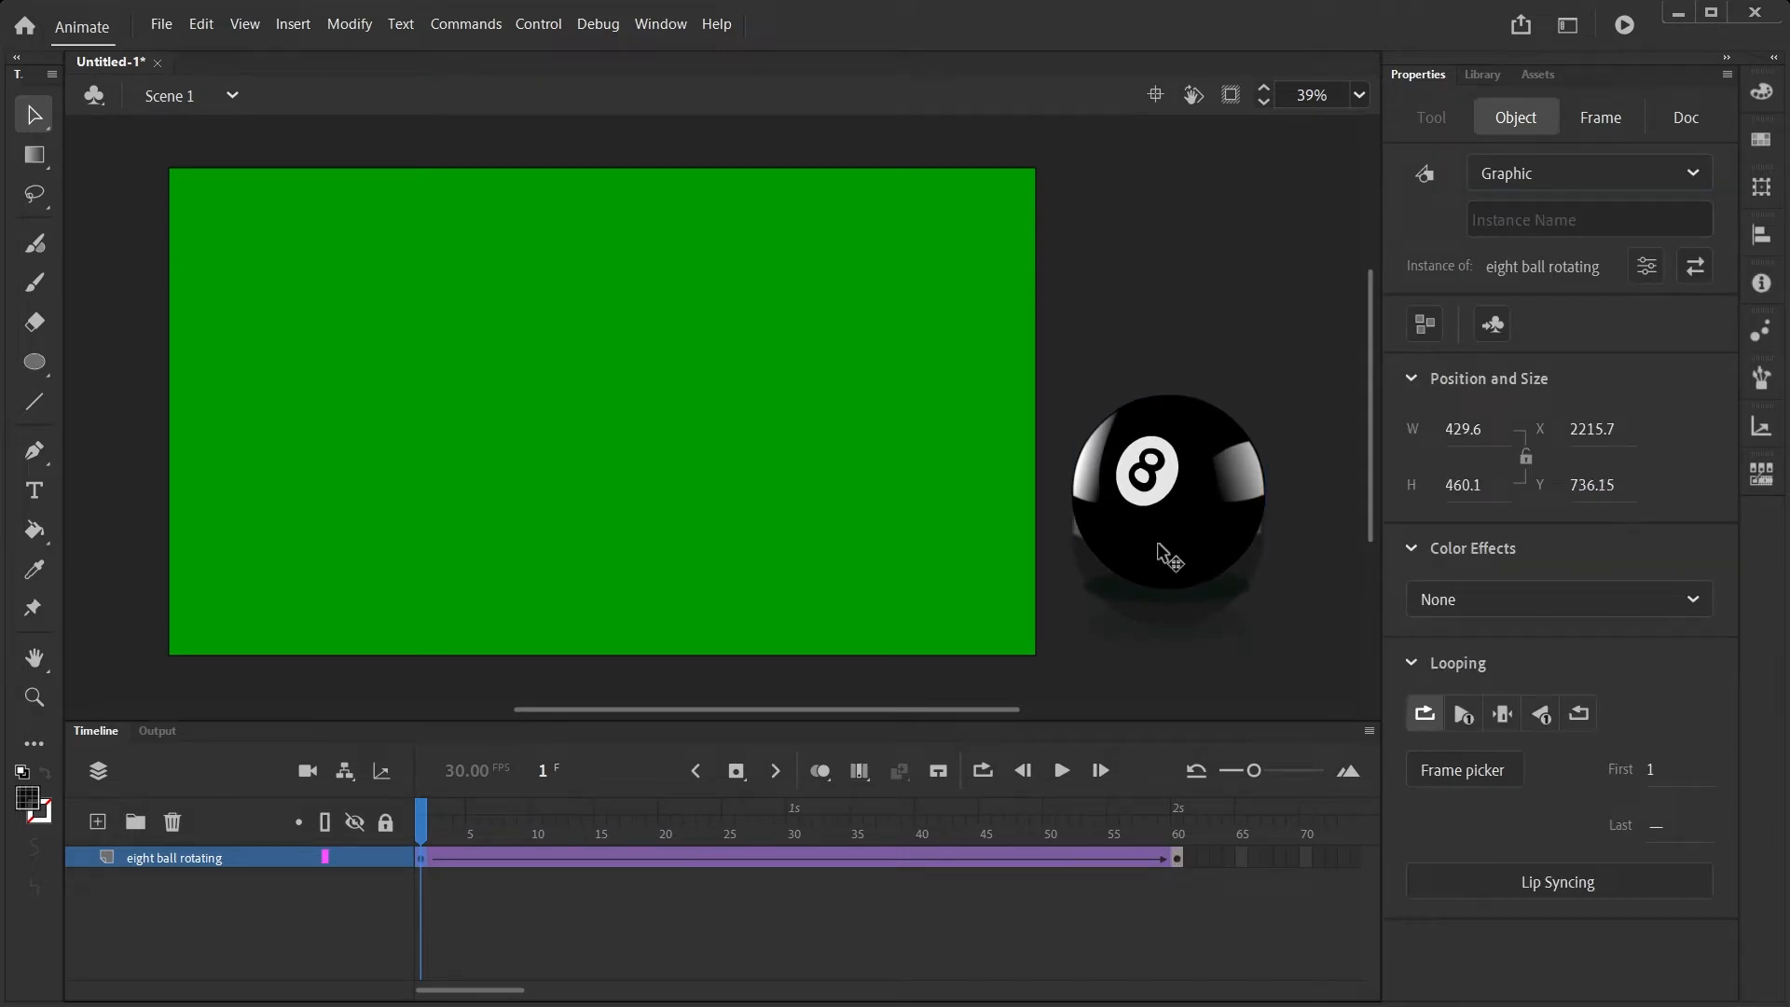
left_click(1596, 487)
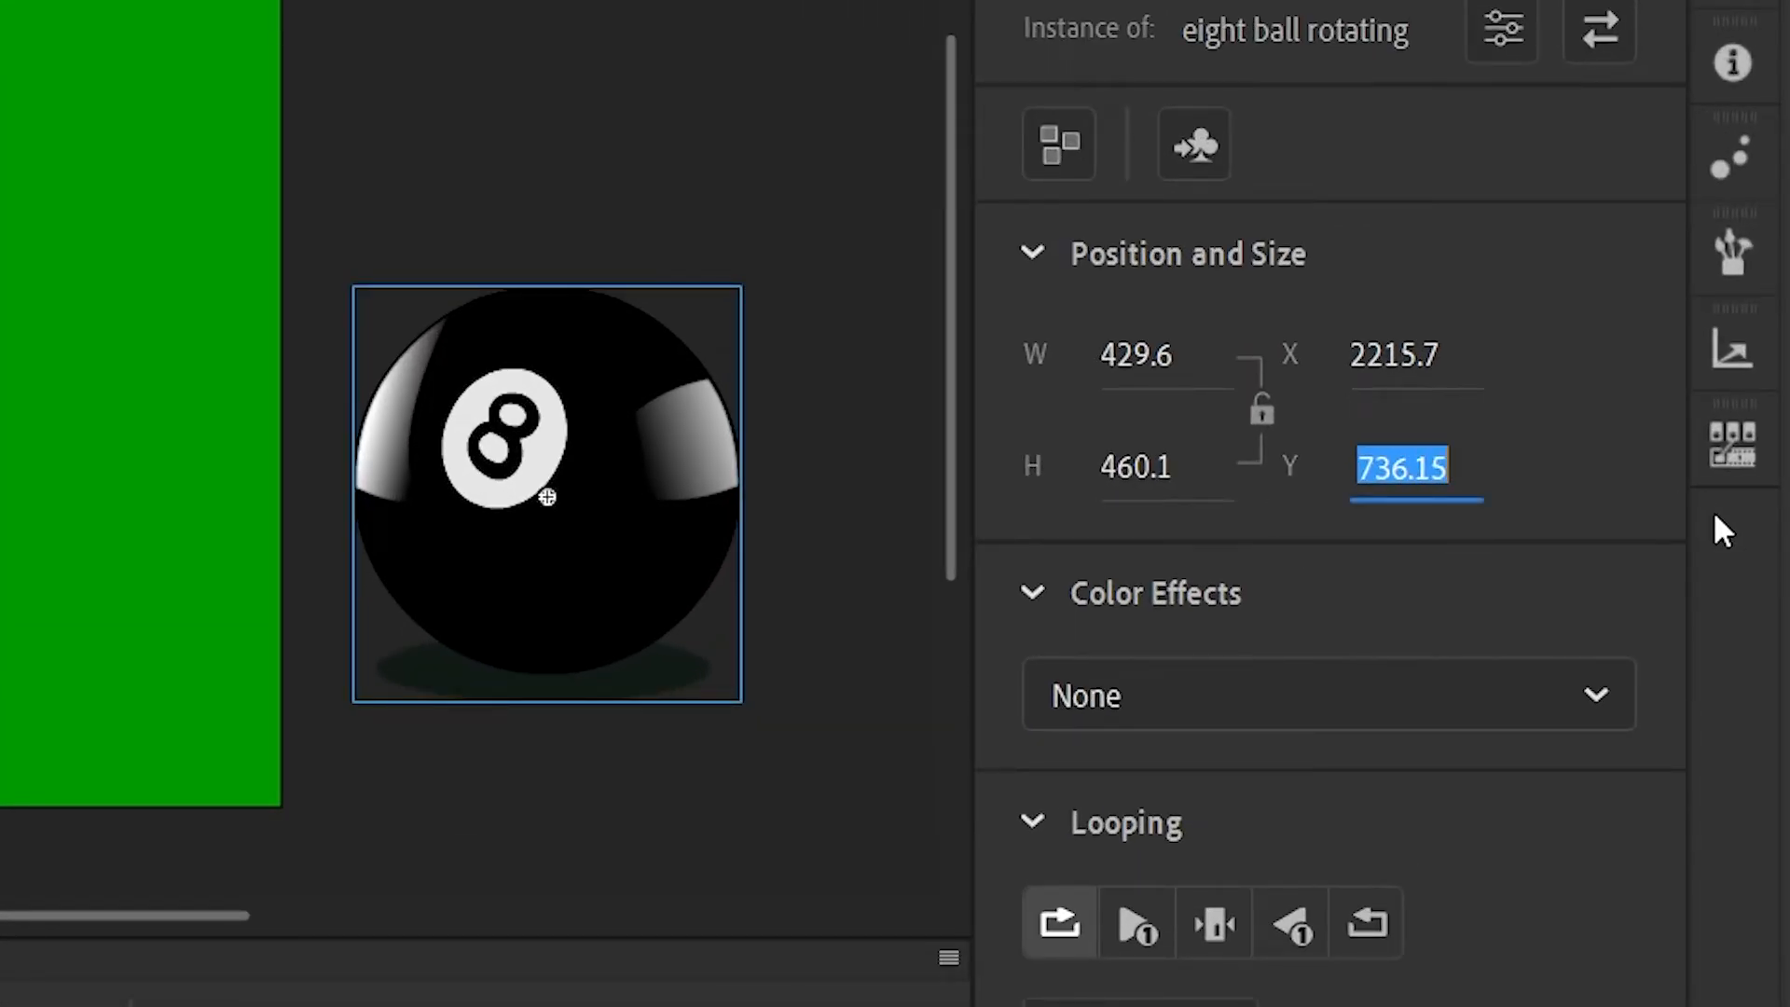
type("740")
key("Return")
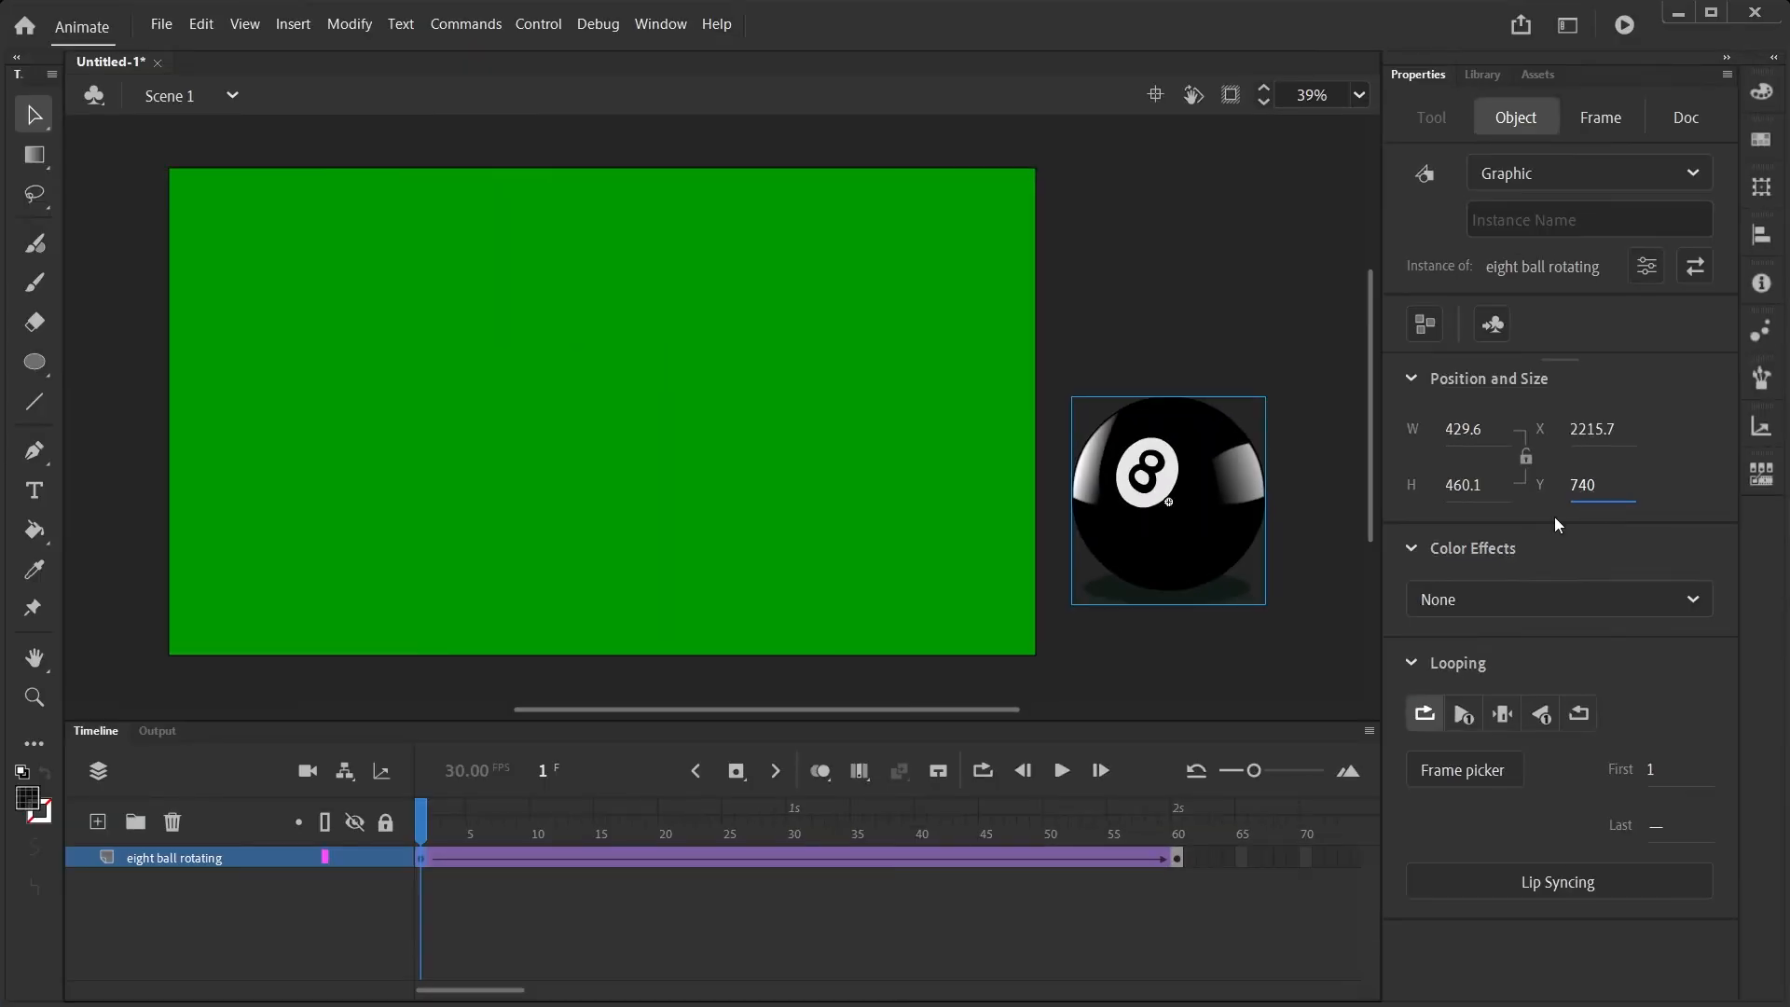
Set the ball's Y position to 740 at the frame 60 keyframe as well
left_click(1178, 857)
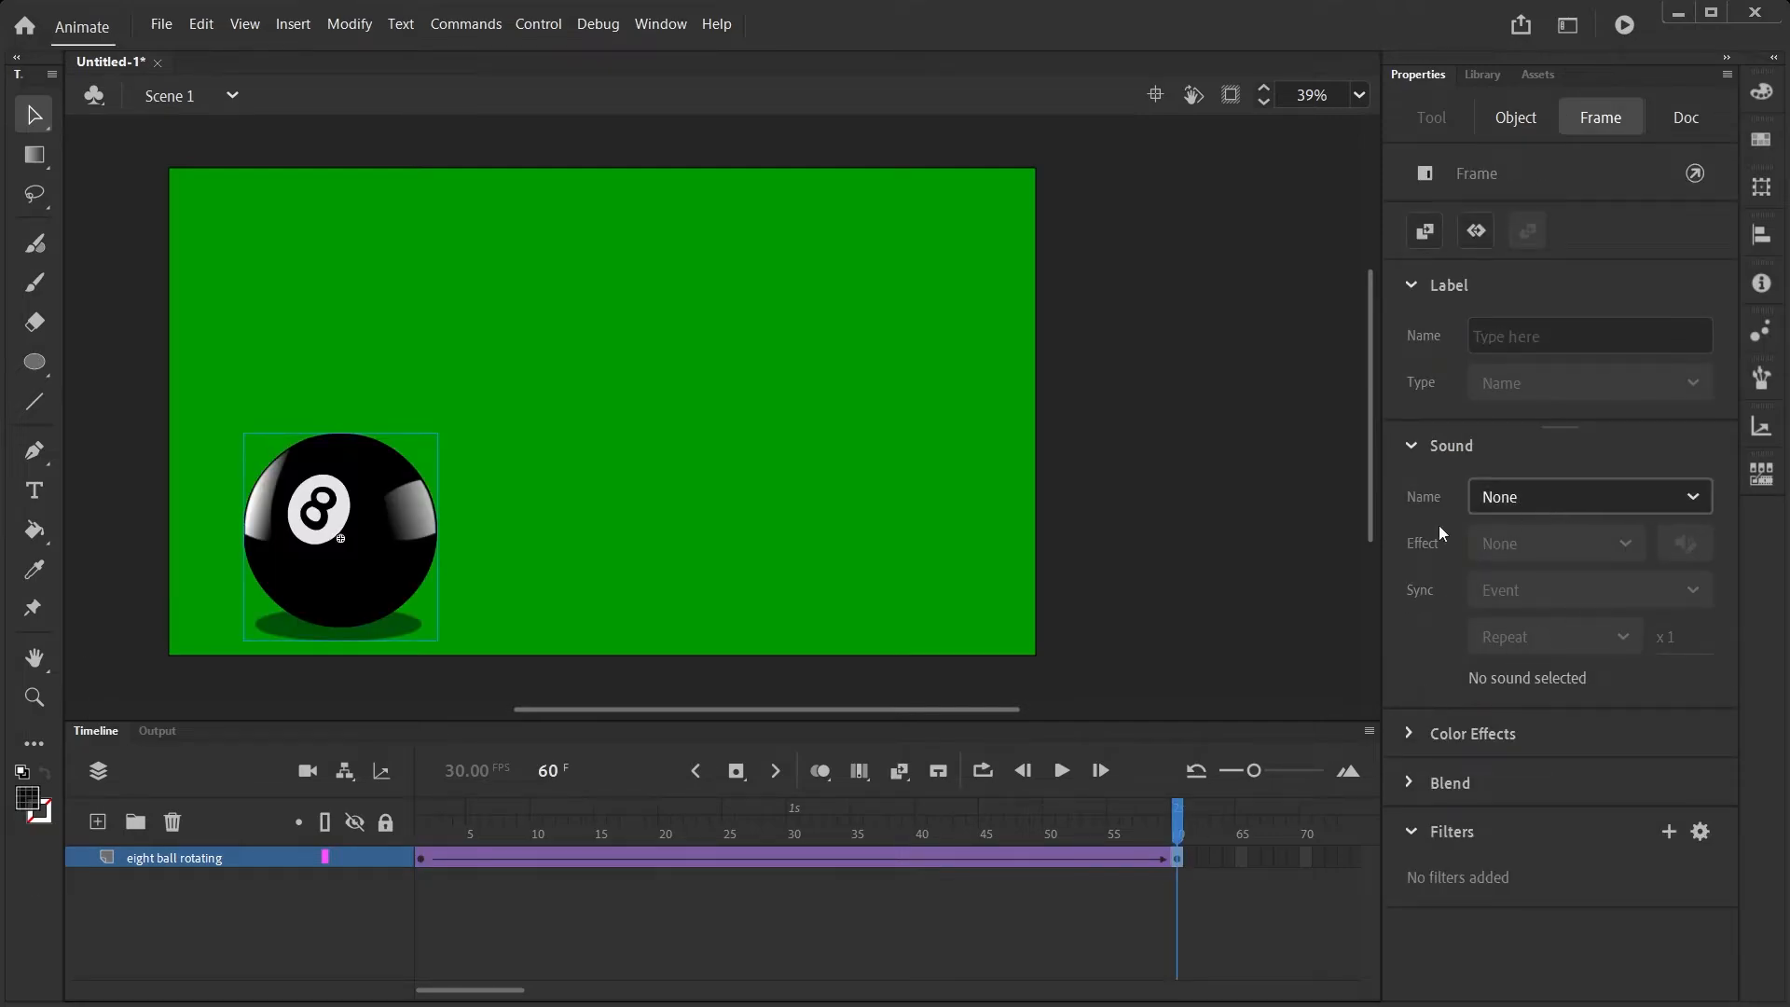
left_click(399, 589)
left_click(1646, 500)
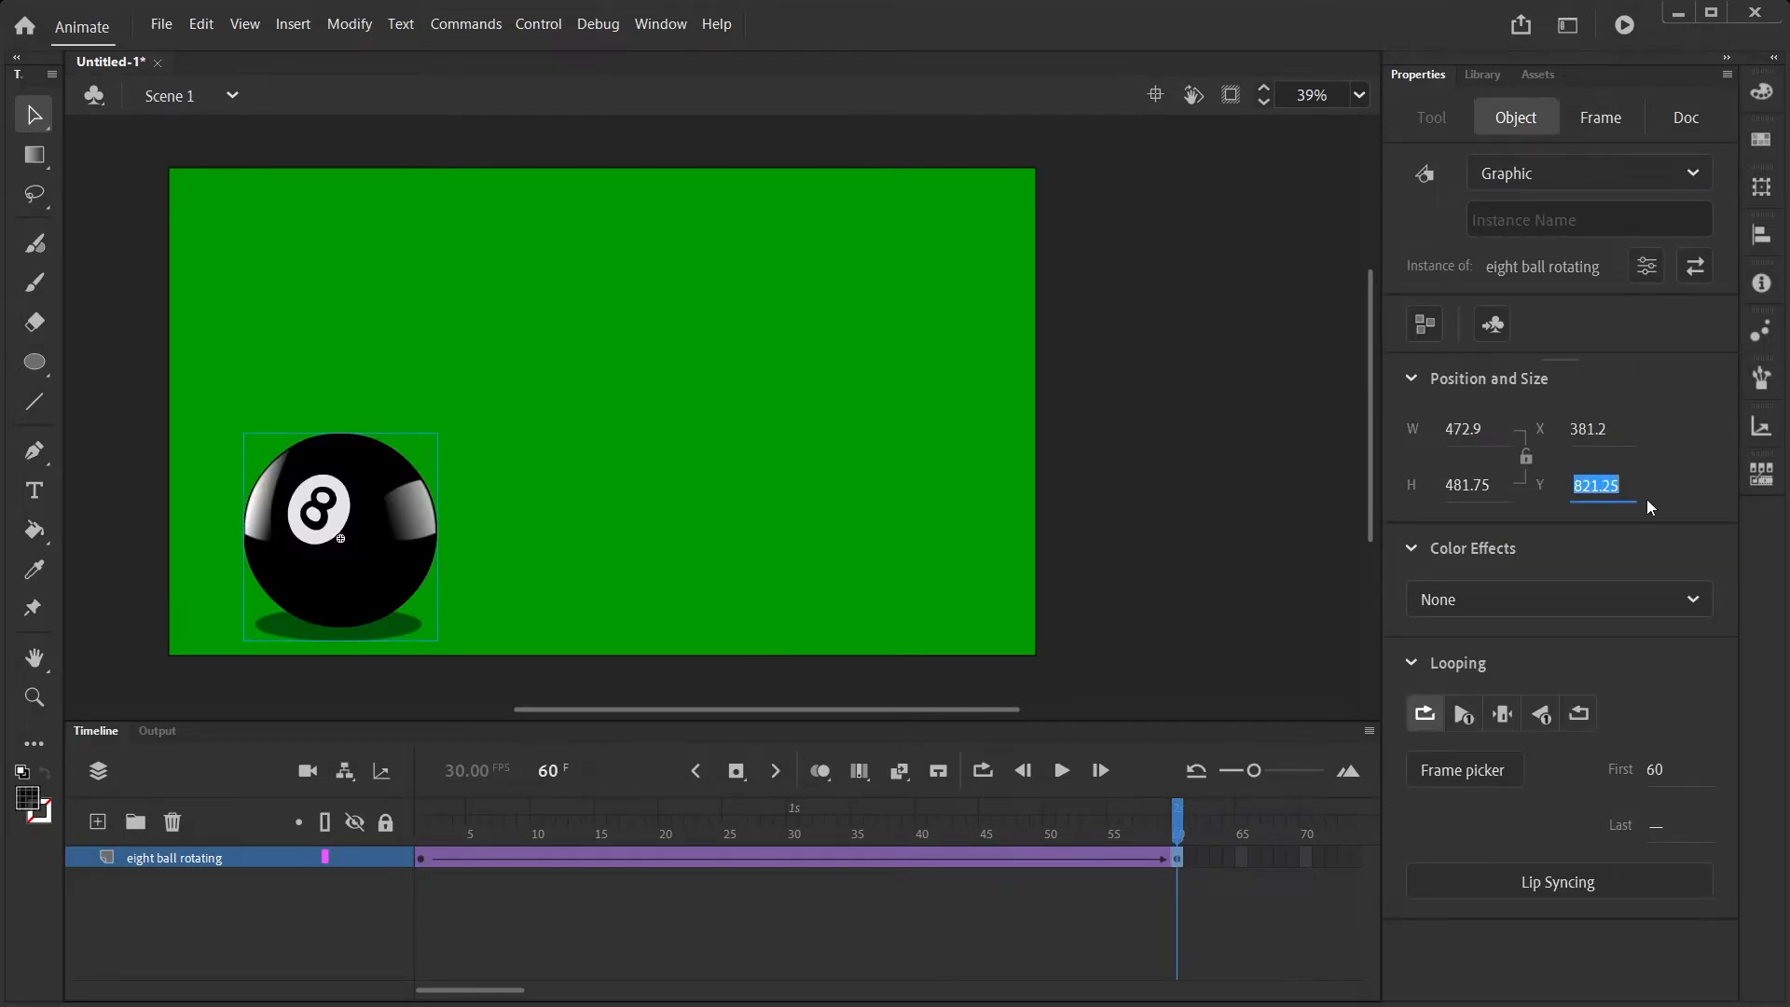
type("740")
key("Return")
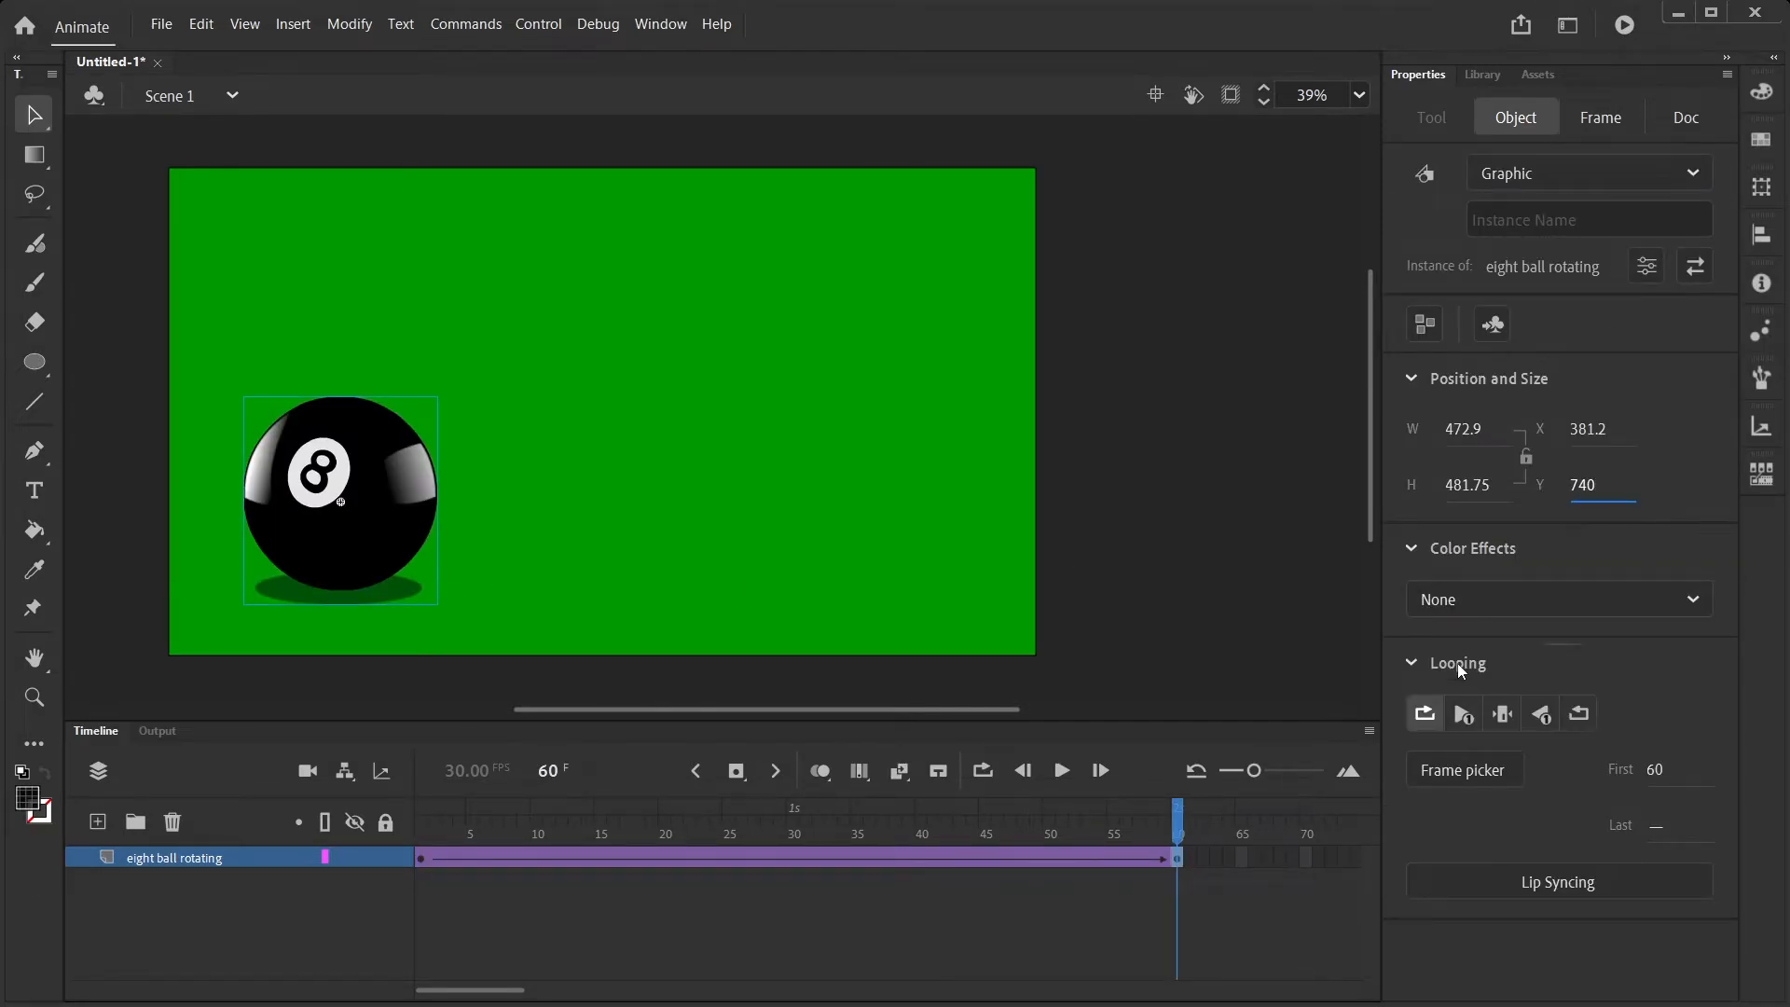
Scrub through the timeline and play the rolling animation from frame 1 to check the ball's motion
left_click(1181, 820)
left_click(421, 820)
left_click_drag(266, 811, 339, 828)
key("Return")
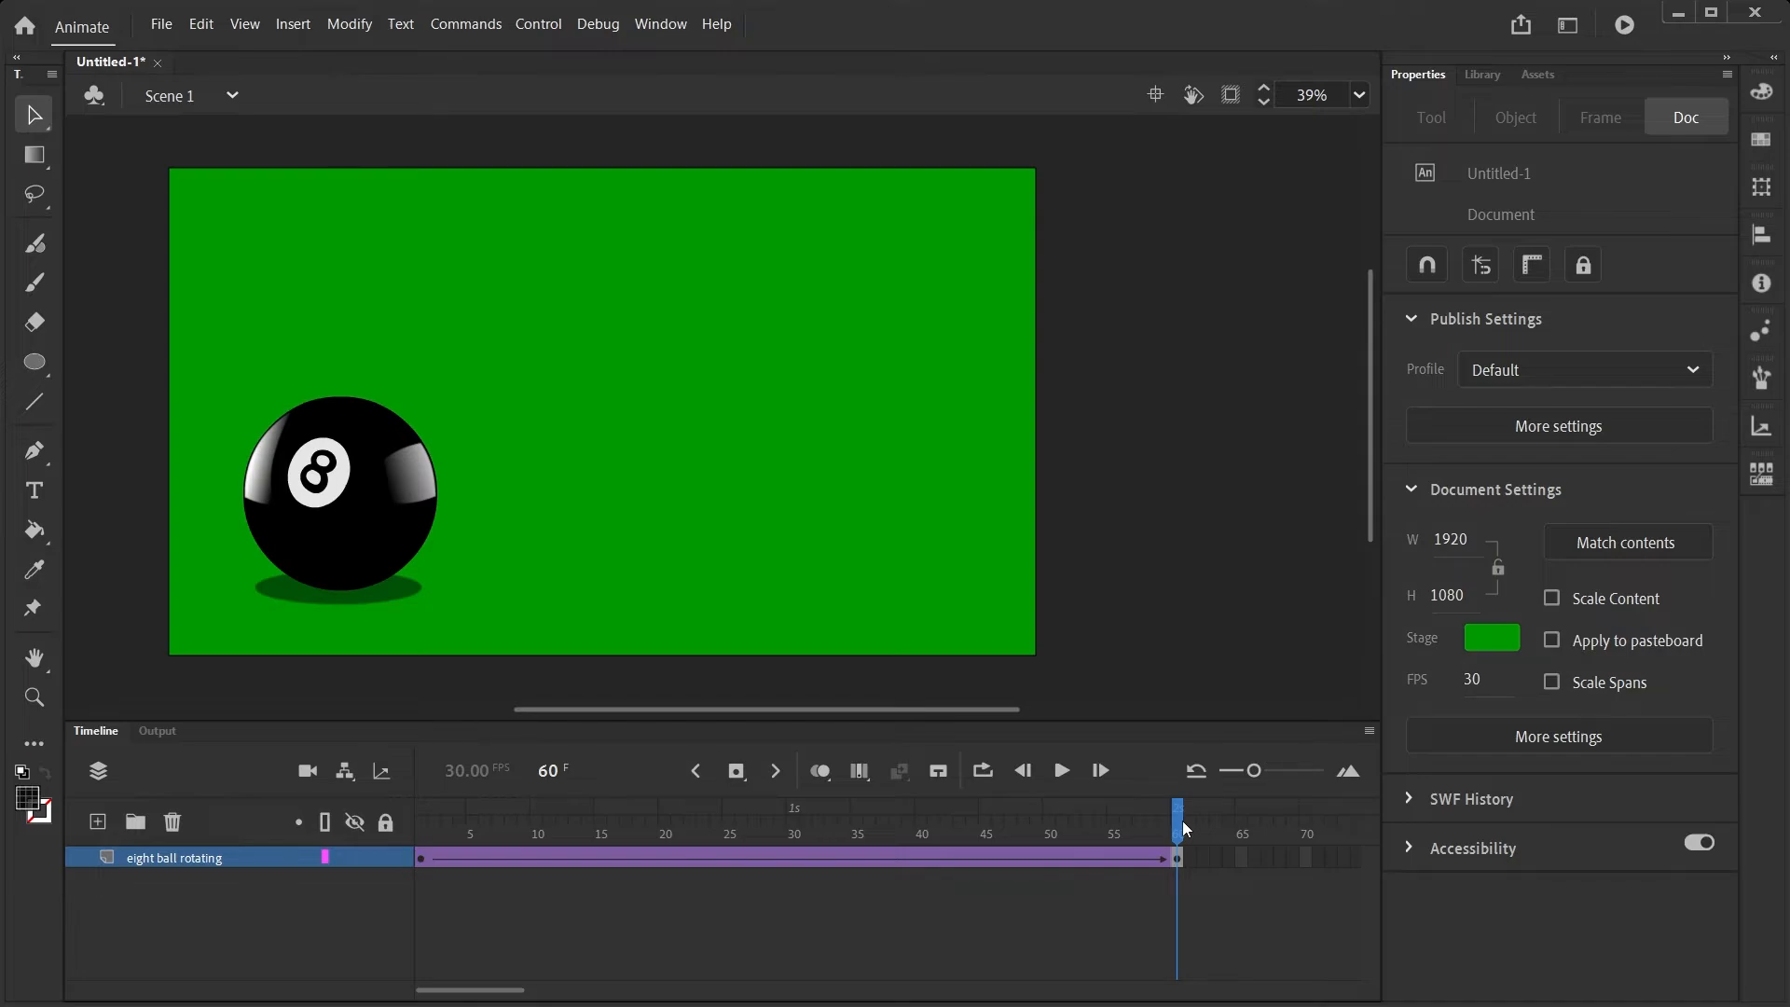
left_click_drag(1182, 821, 420, 822)
key("Return")
Apply the Quad Ease-Out effect to the ball's classic tween in the main scene and play the result
left_click(623, 861)
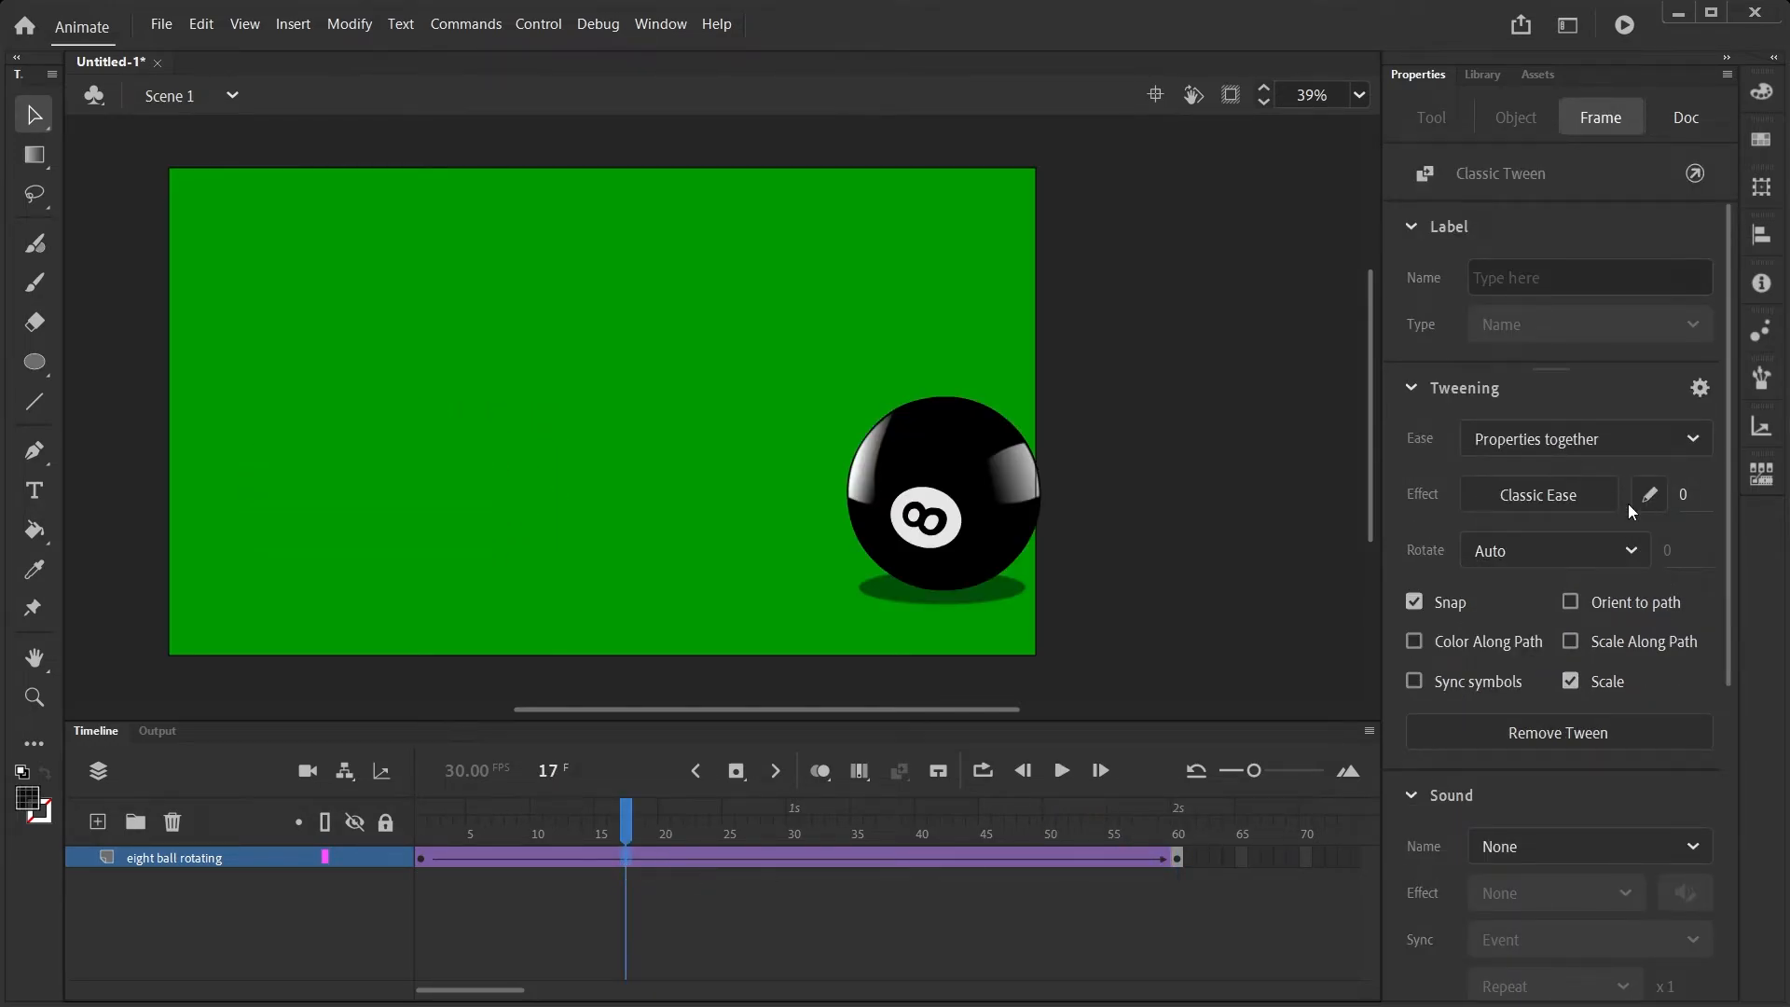
left_click(1551, 494)
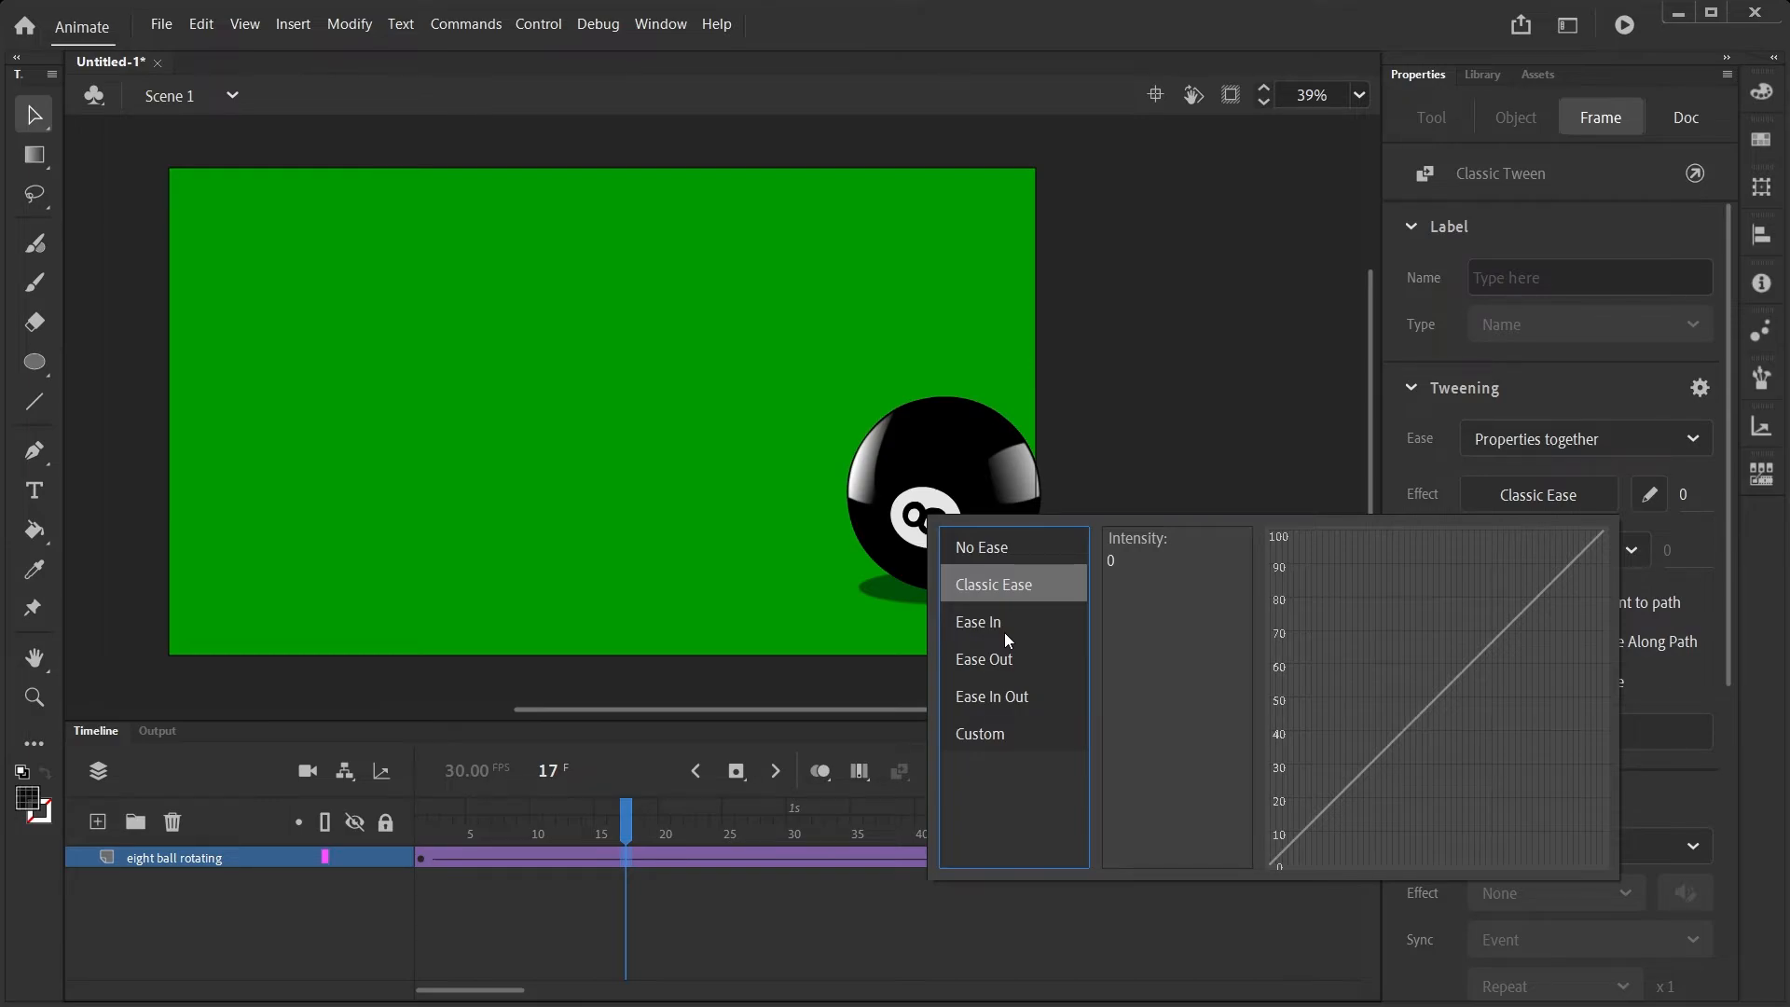
left_click(999, 657)
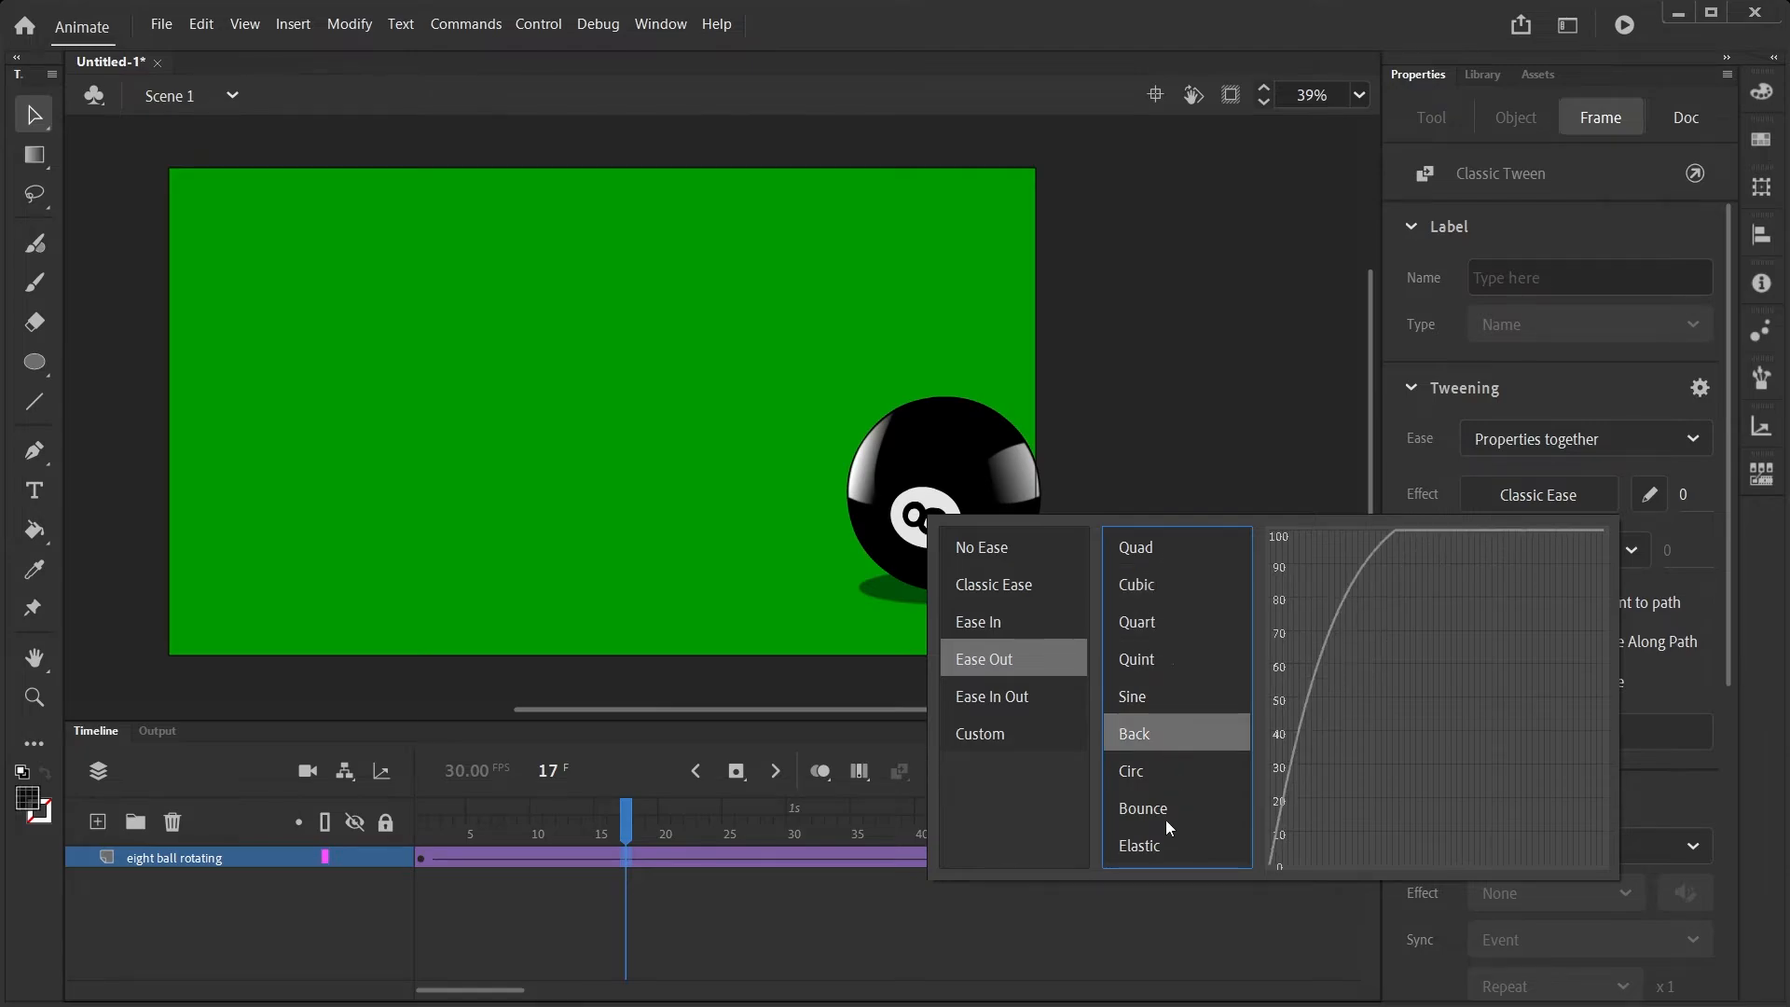
left_click(1143, 548)
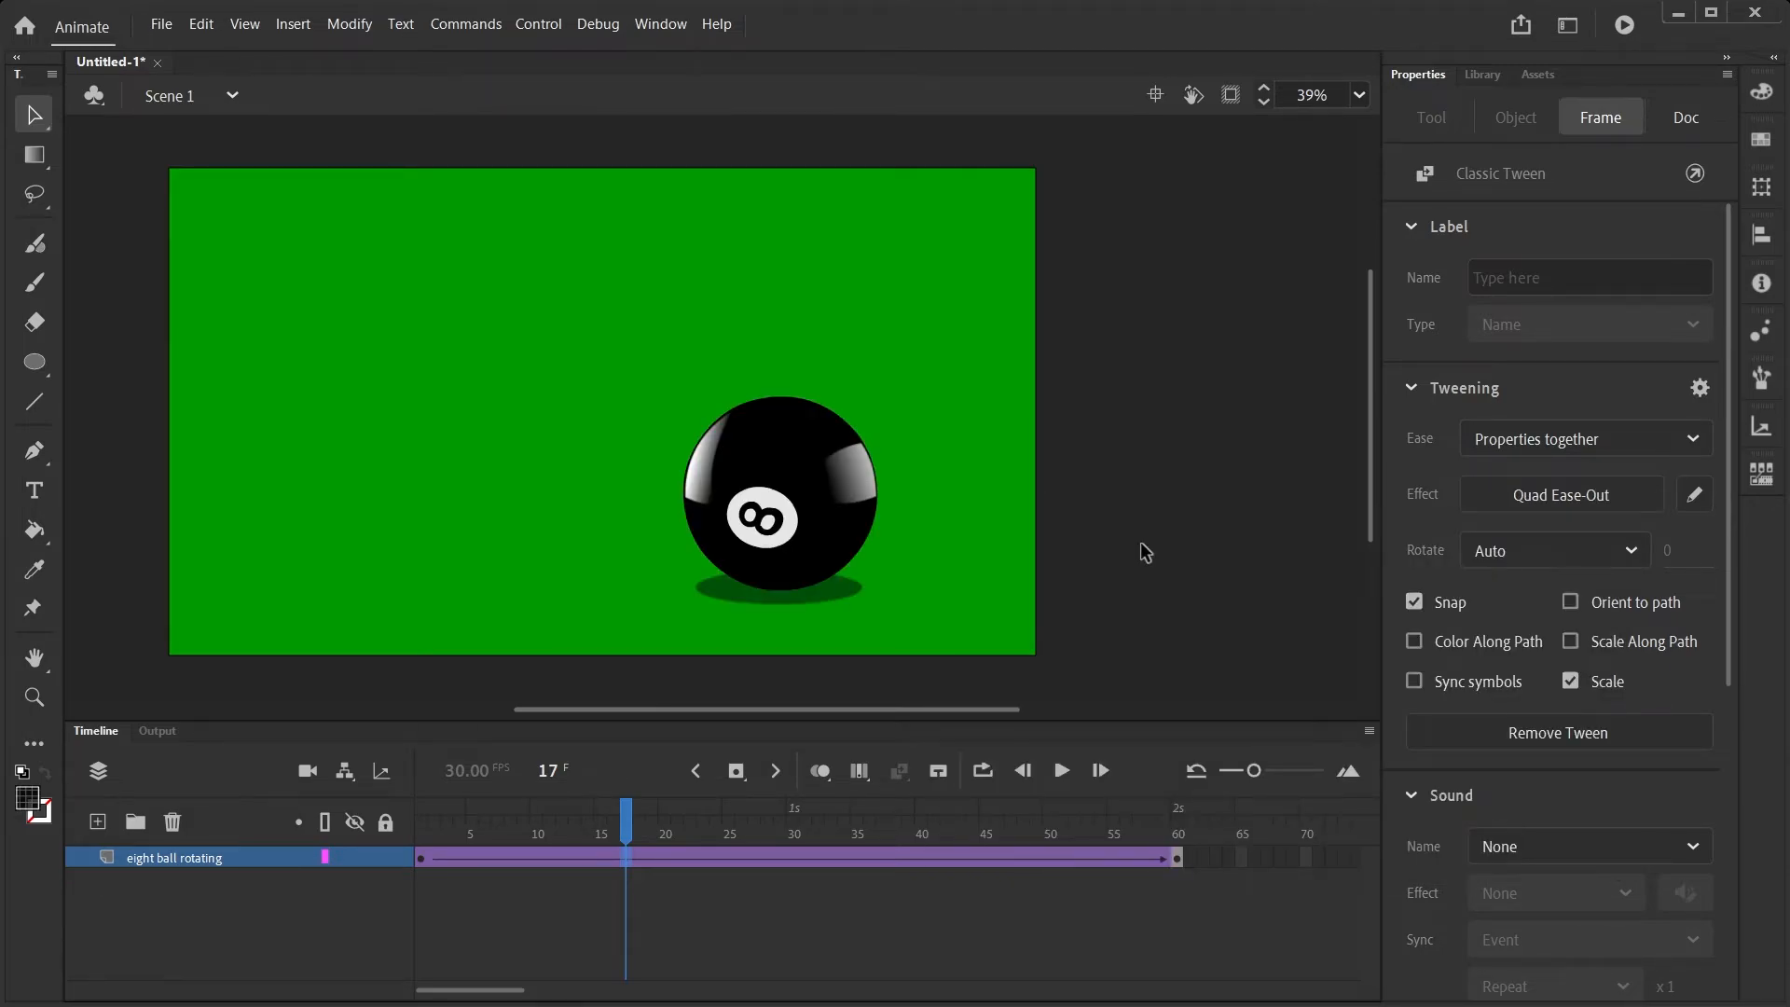
key("Return")
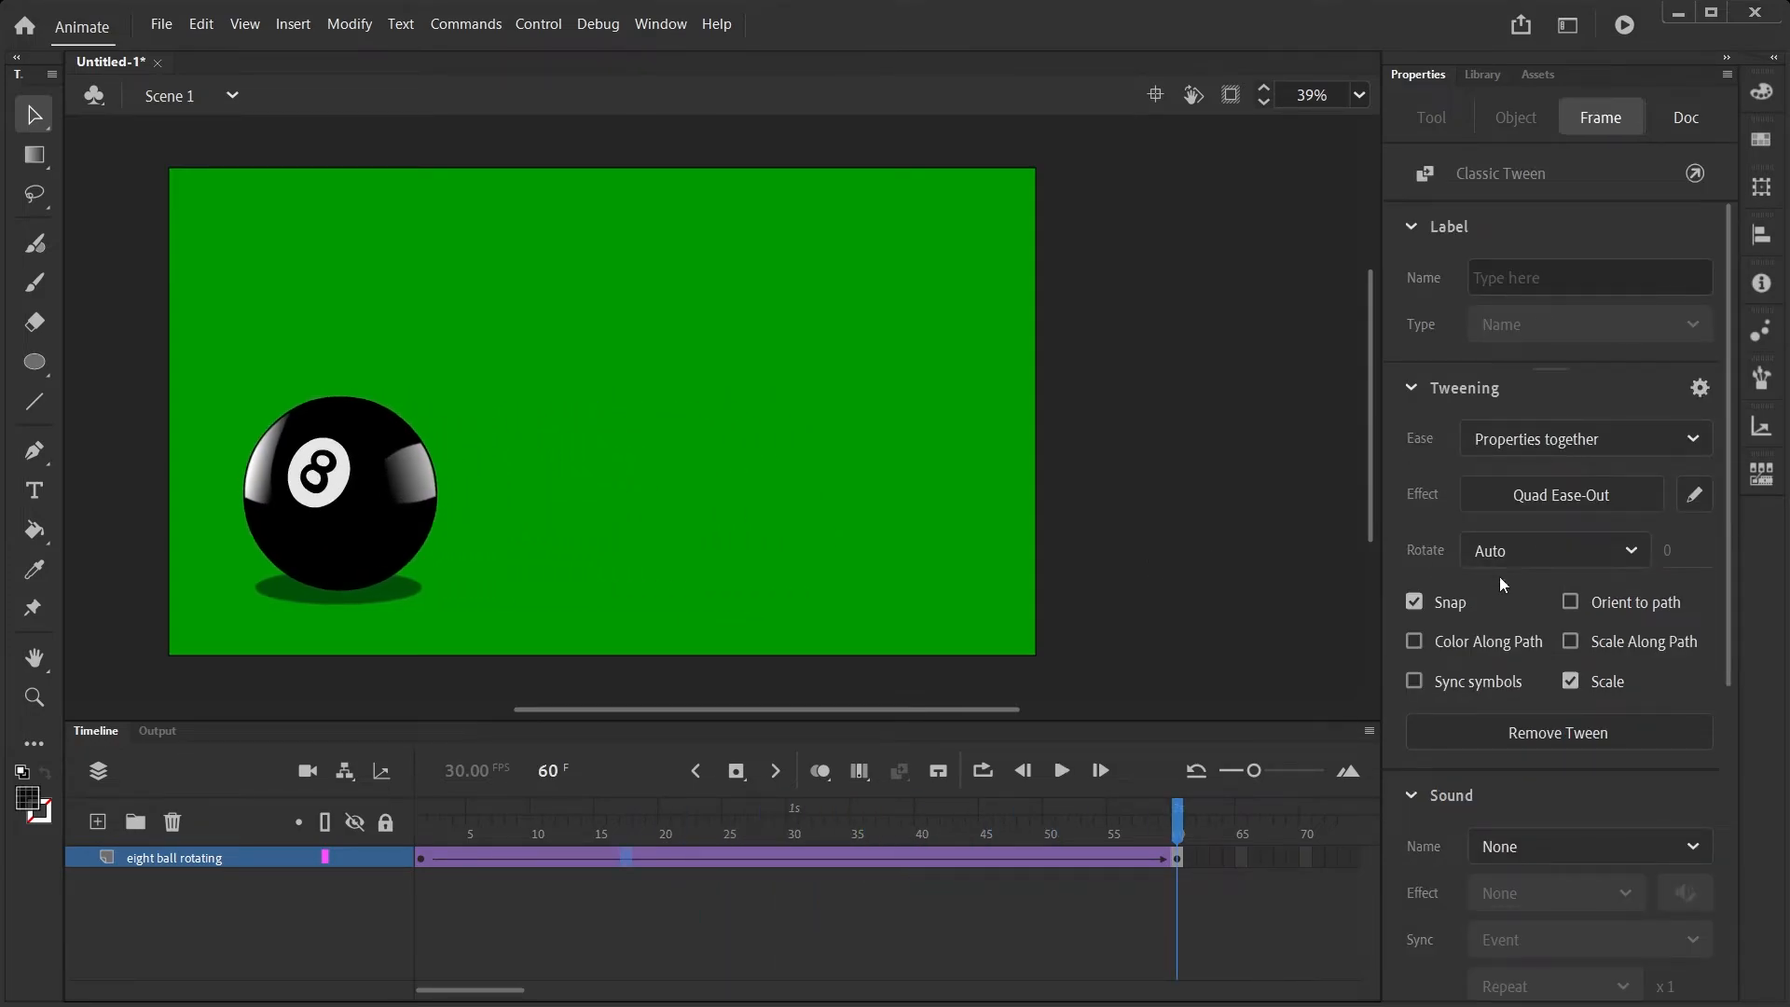
Reshape the tween's ease curve into a nearly steady start that flattens out horizontally towards frame 60
left_click(1695, 495)
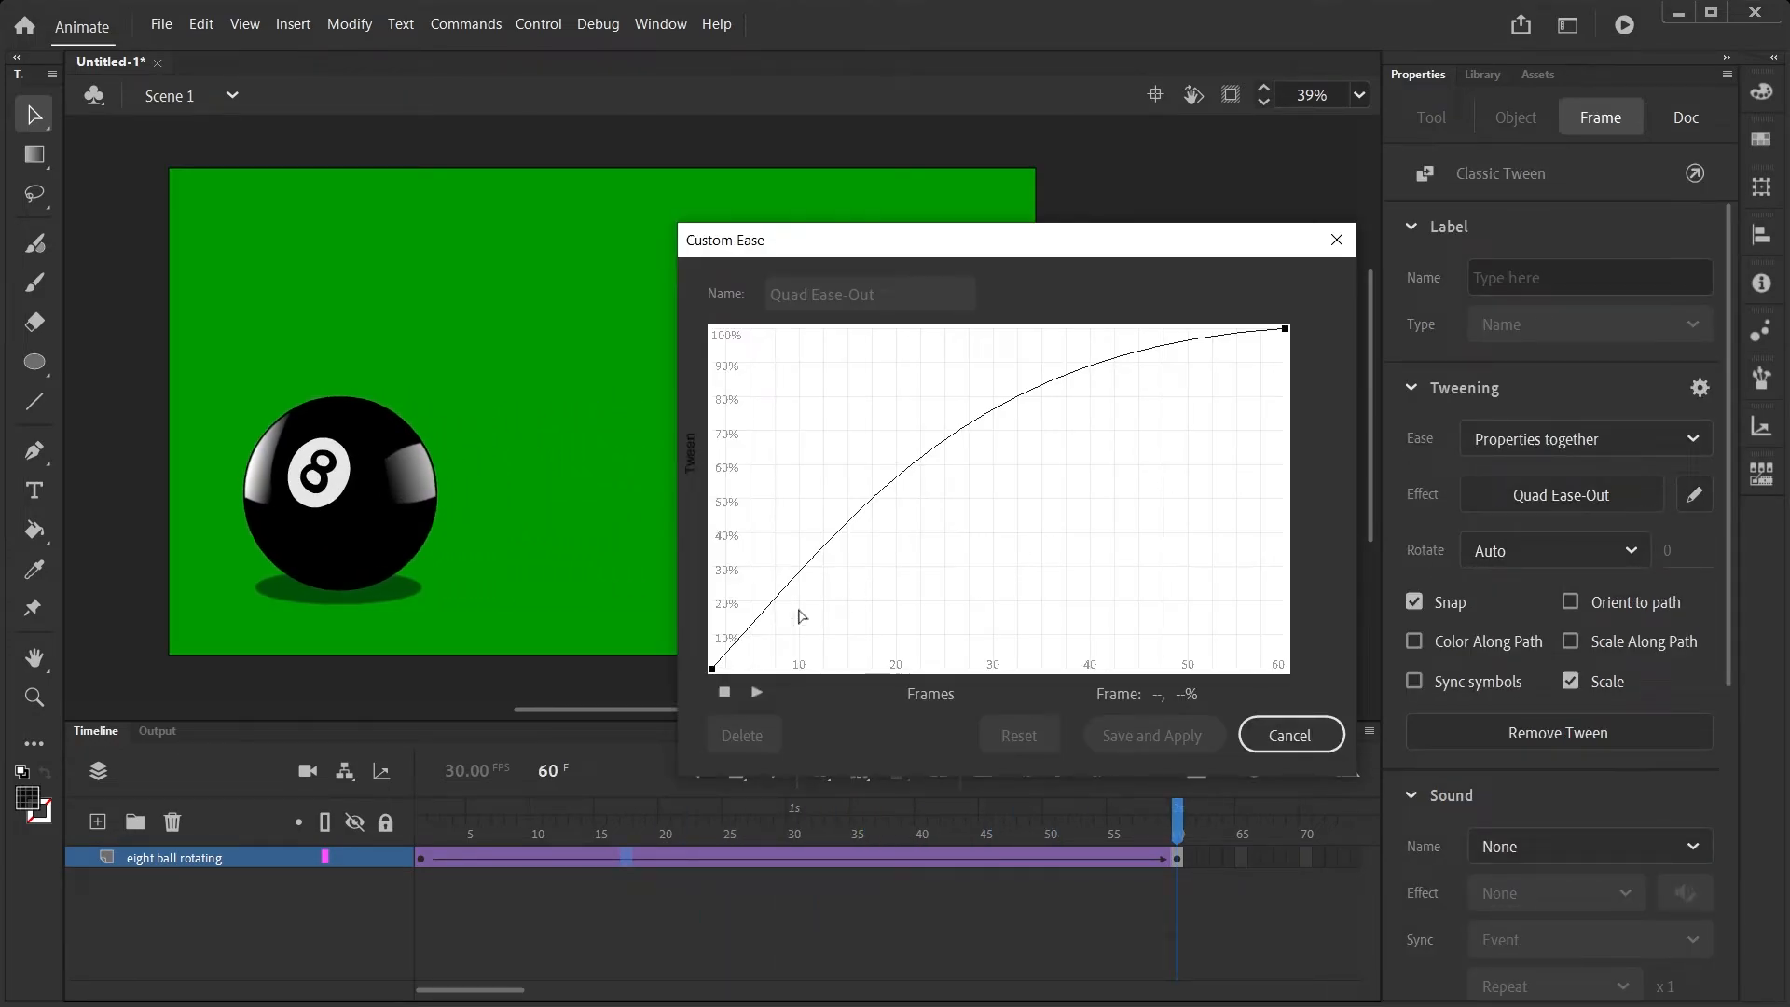
left_click(712, 669)
left_click_drag(858, 518, 775, 626)
left_click(1285, 328)
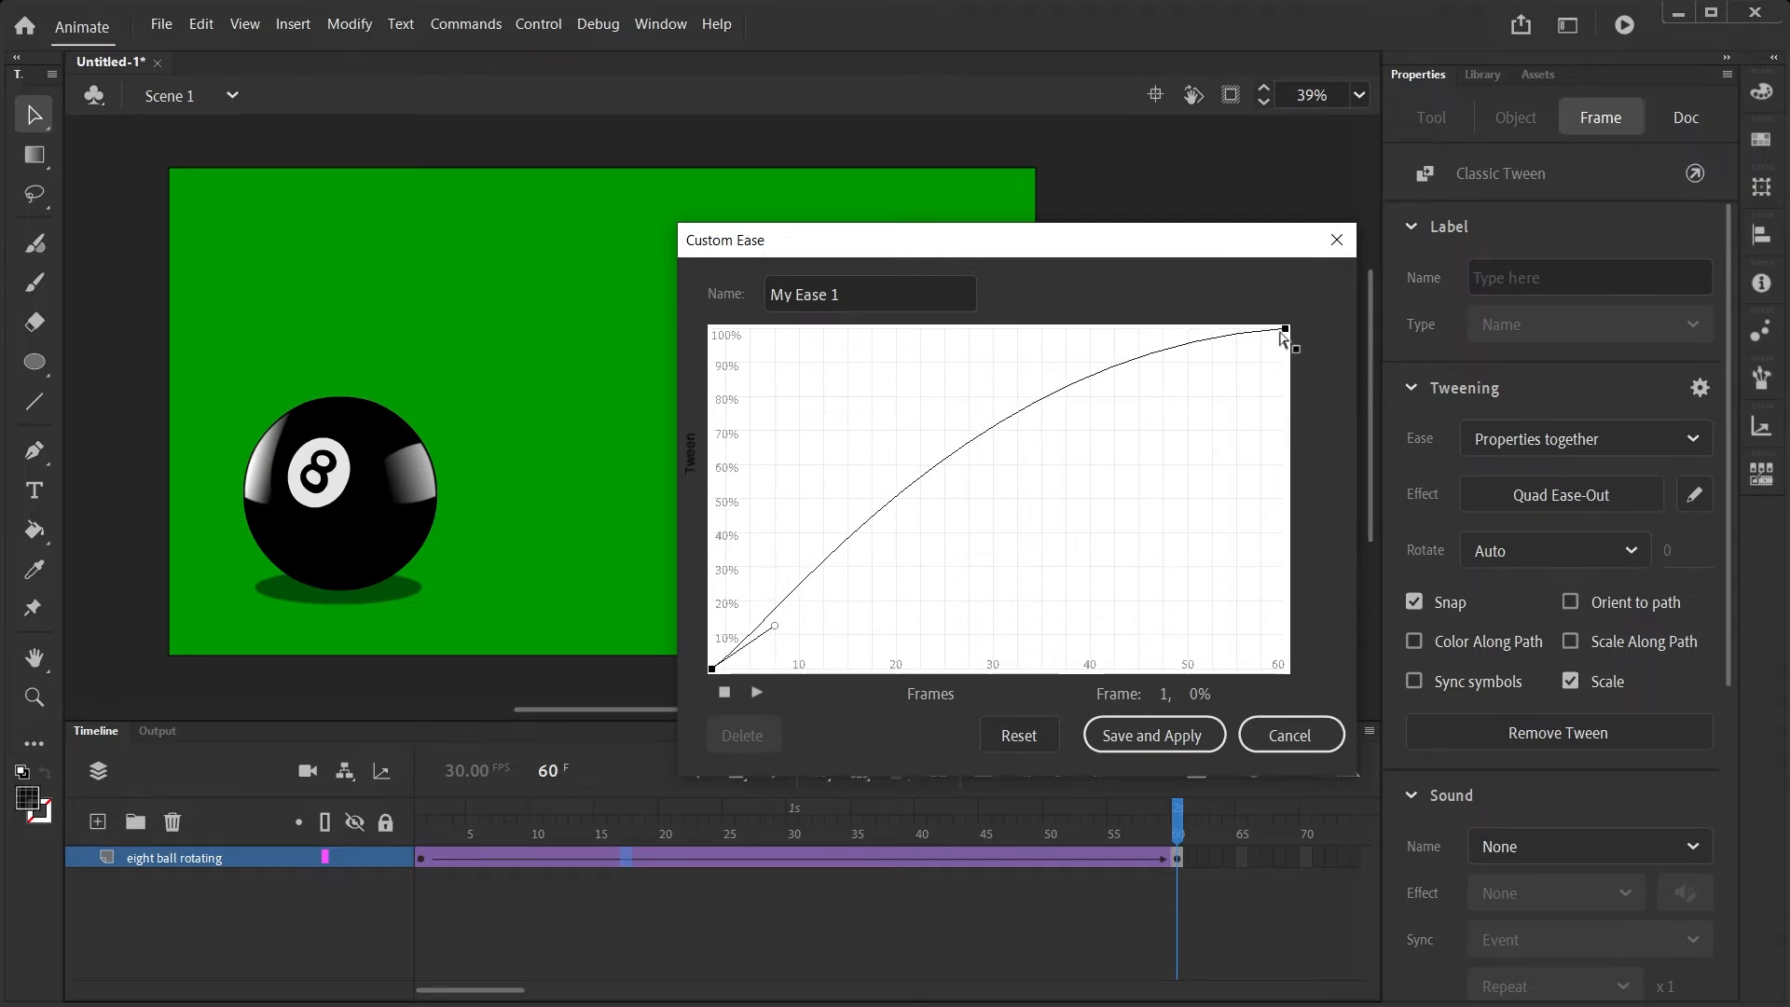
left_click_drag(972, 349, 1106, 347)
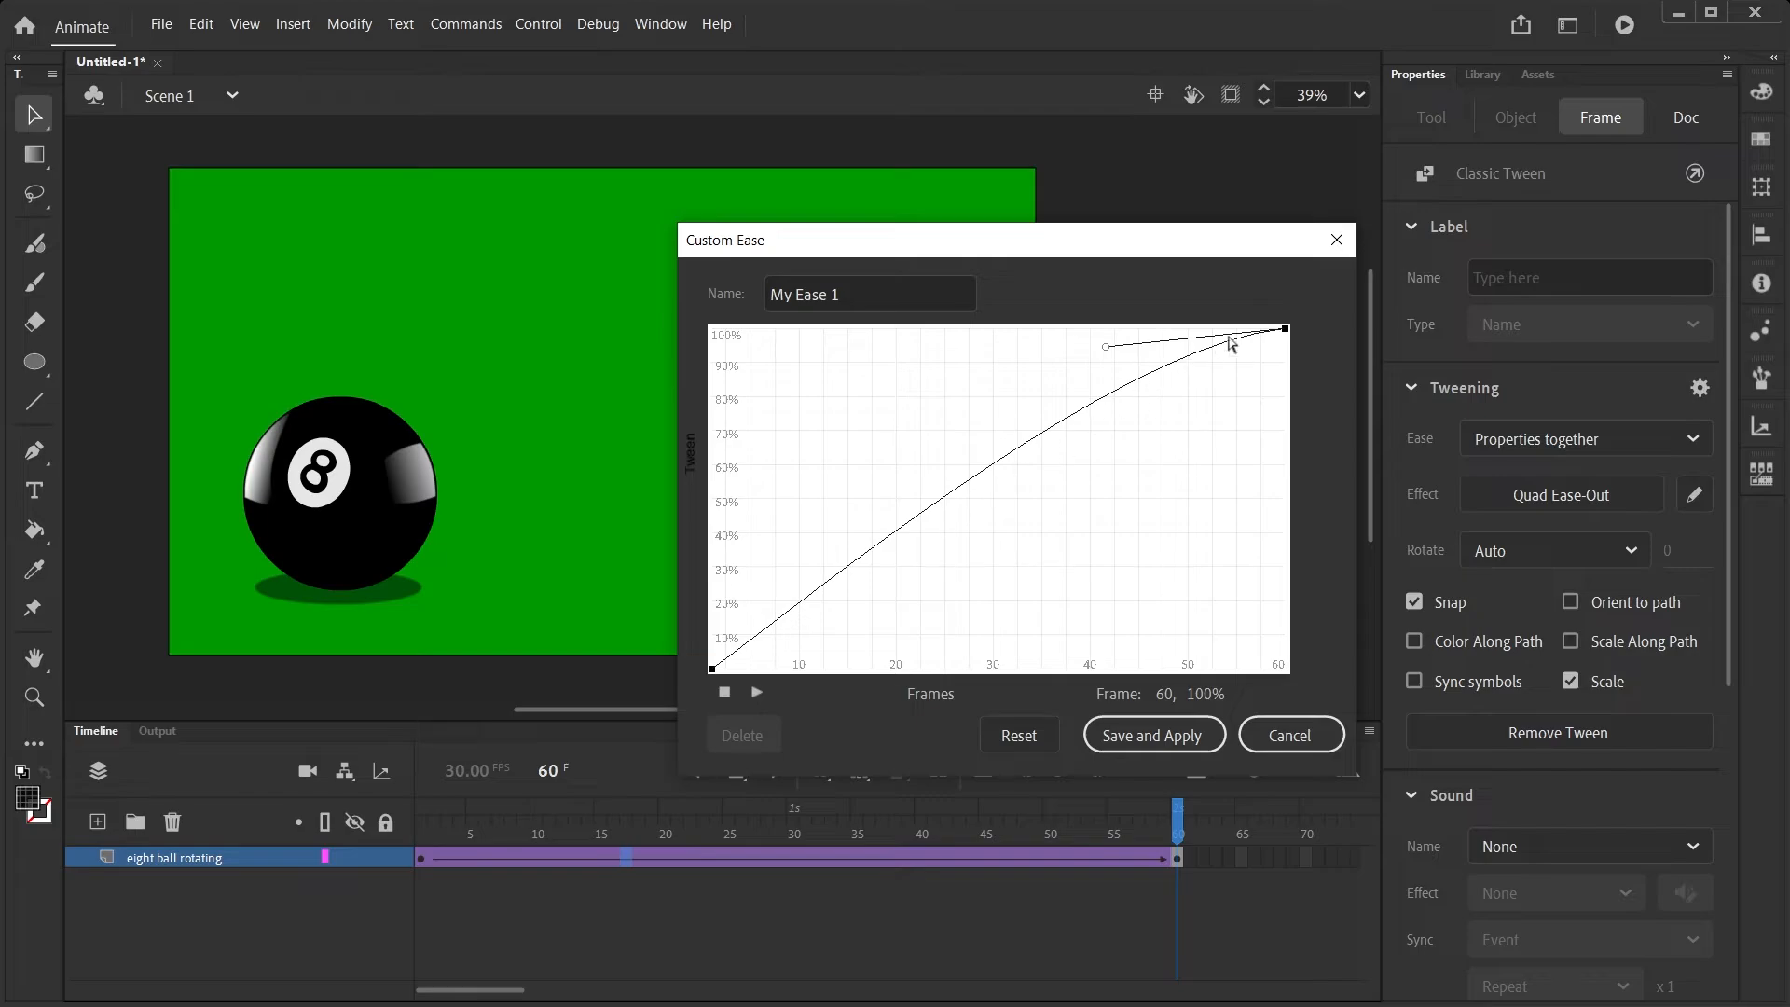
left_click_drag(1111, 358, 1141, 337)
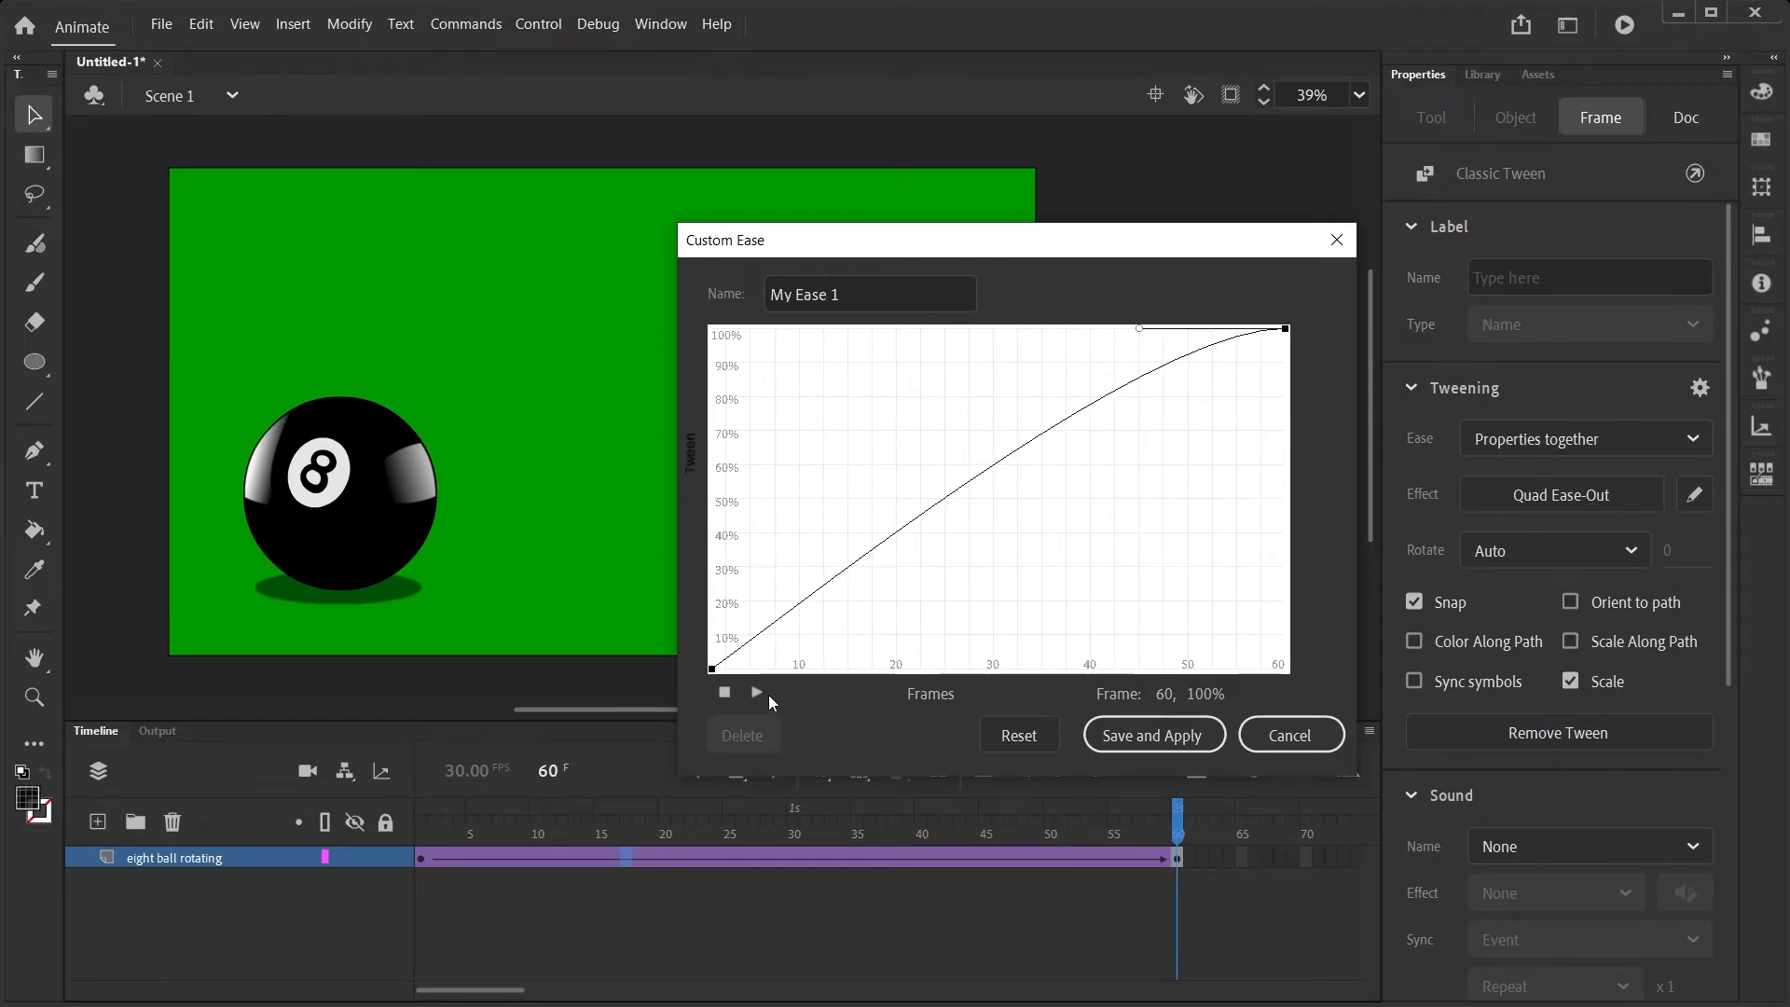
Preview the custom ease, save and apply it as My Ease 1, and replay the roll
left_click(763, 694)
left_click_drag(821, 242, 1253, 98)
left_click(1186, 548)
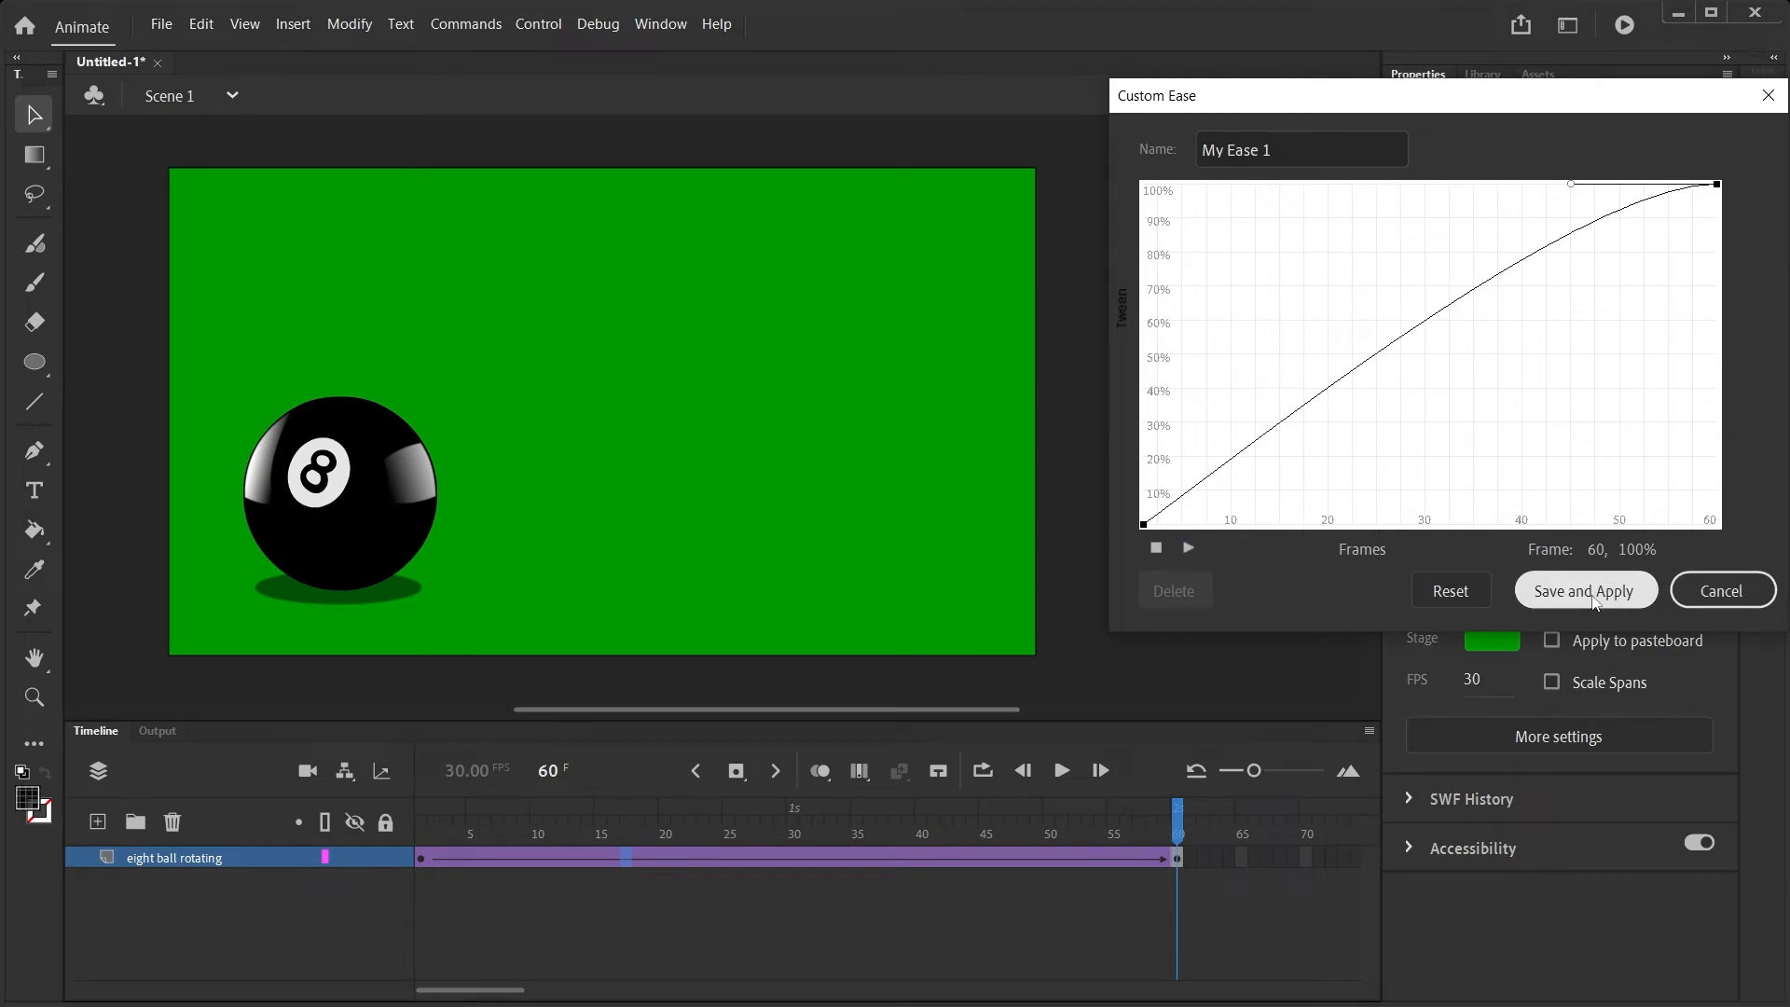
left_click(1291, 144)
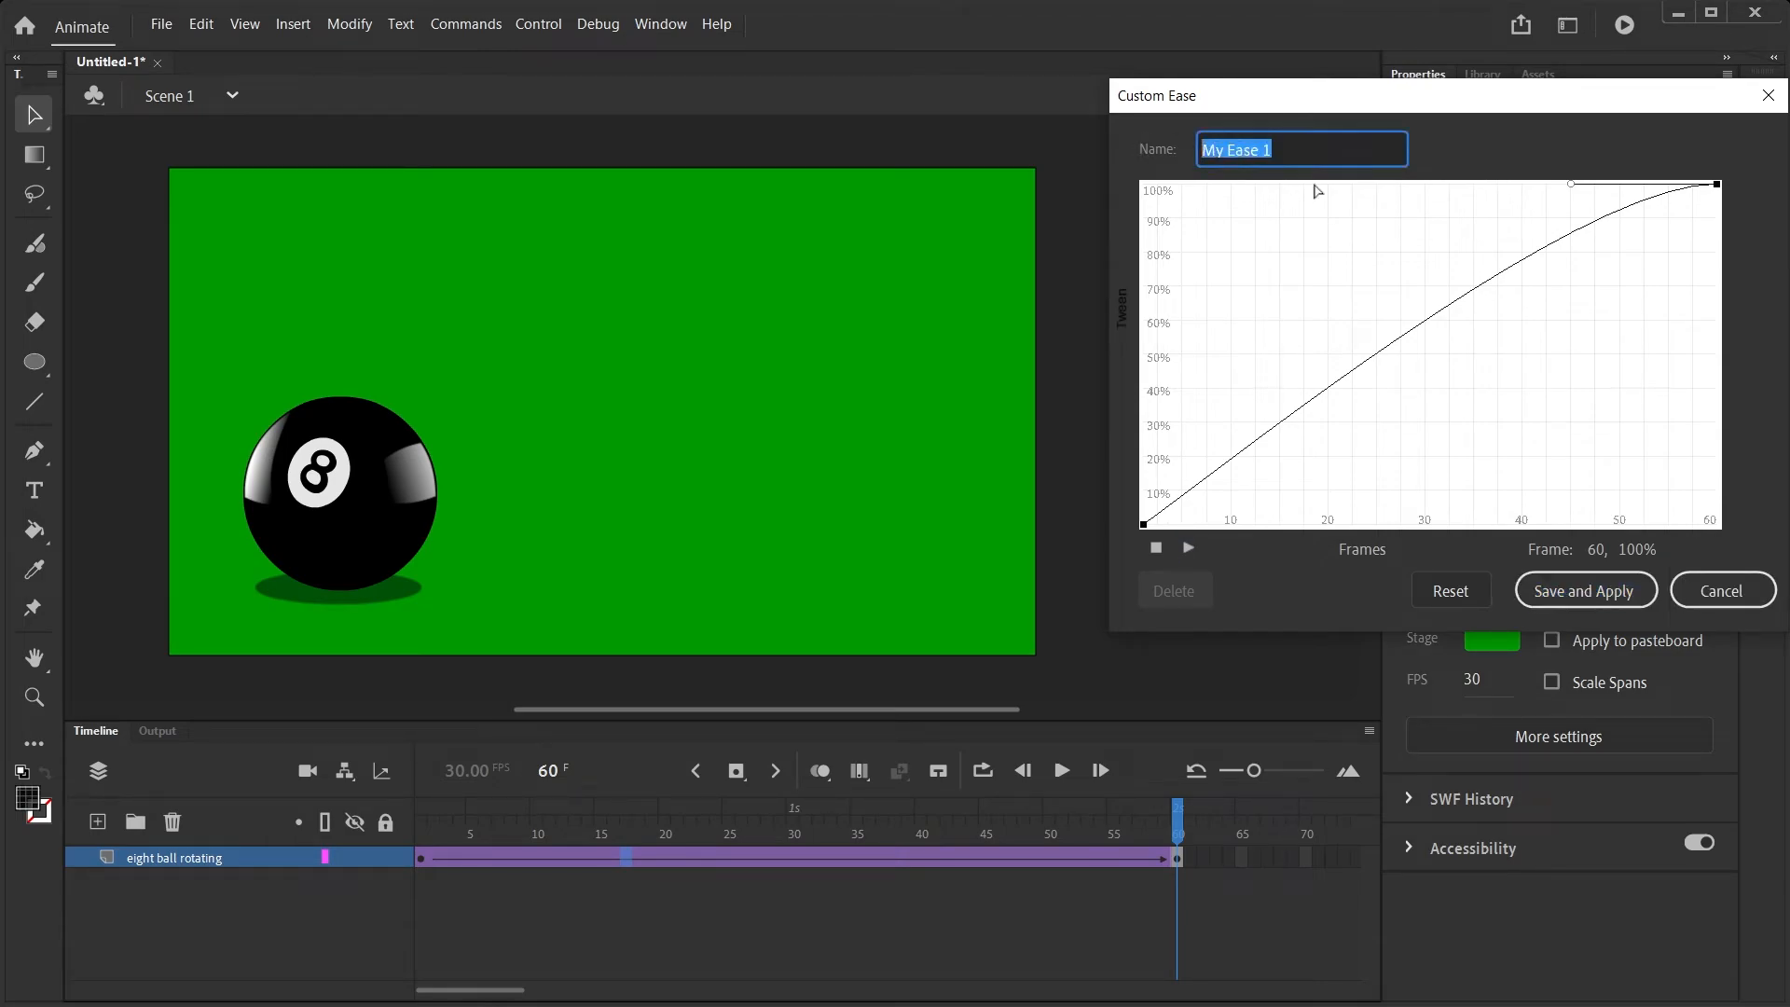
left_click(1564, 603)
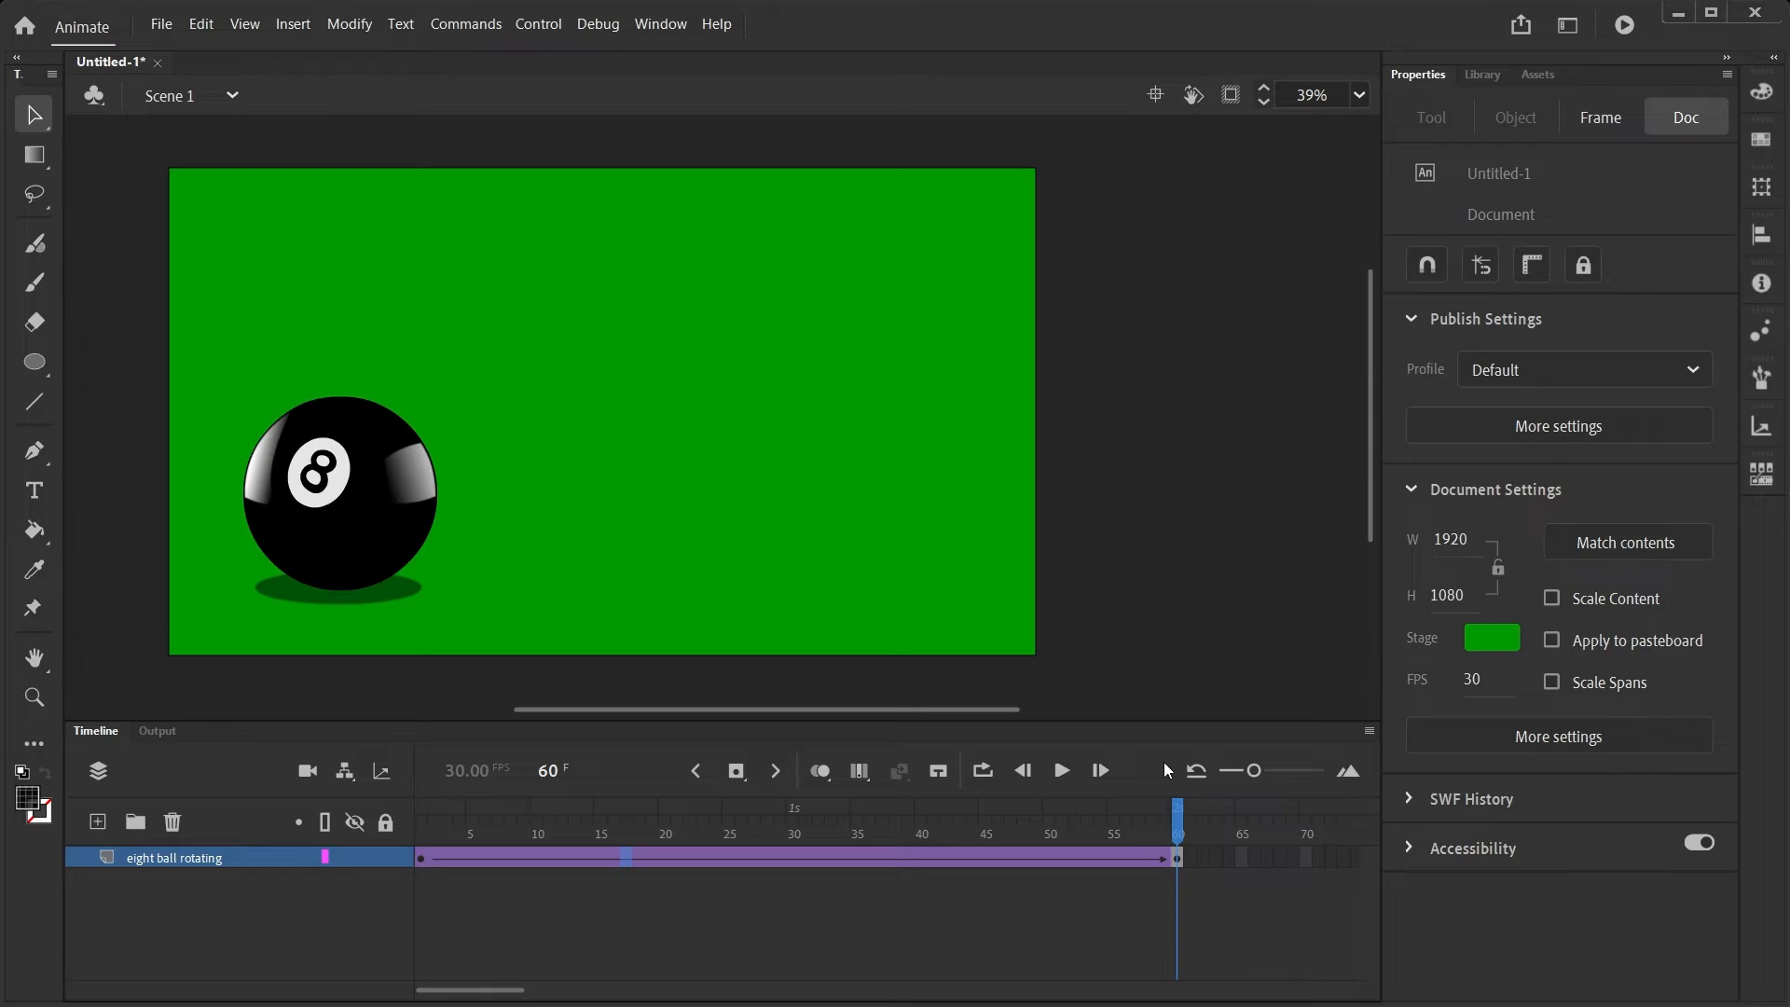
left_click_drag(1175, 818, 586, 837)
key("Return")
Apply My Ease 1 to the eight_ball rotation tween inside the rotating ball symbol, then return to Scene 1 and play the animation
left_click(874, 858)
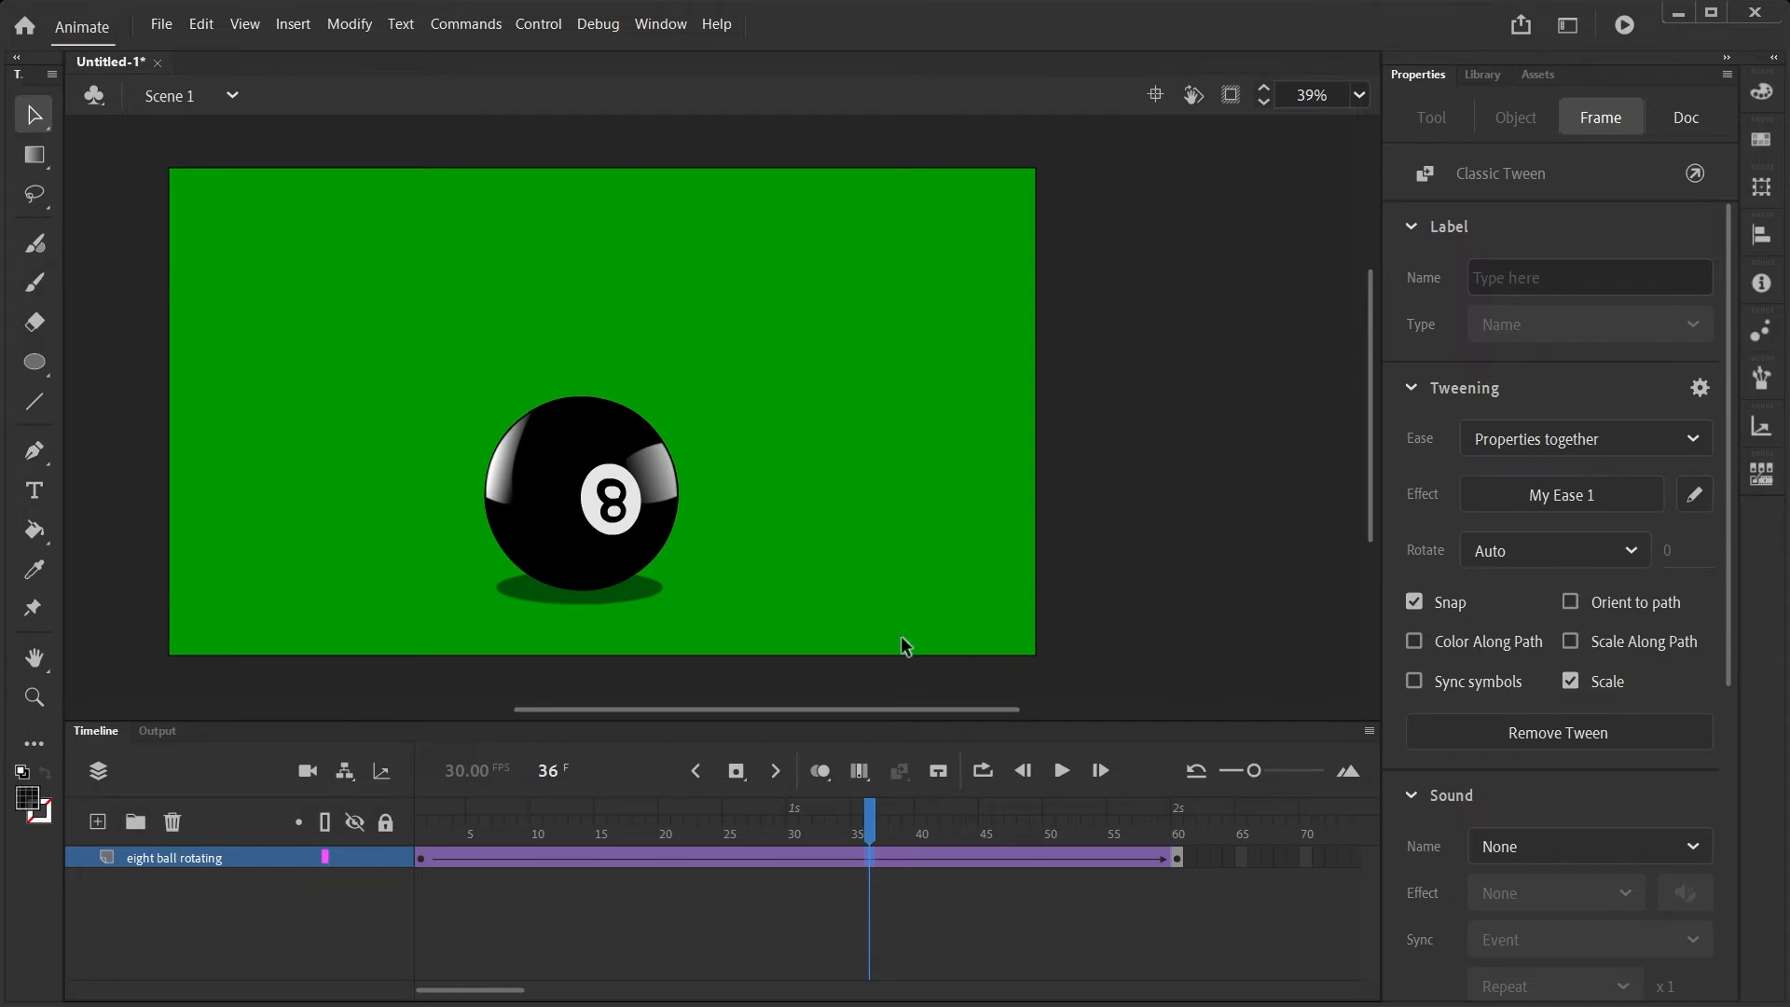
double_click(601, 520)
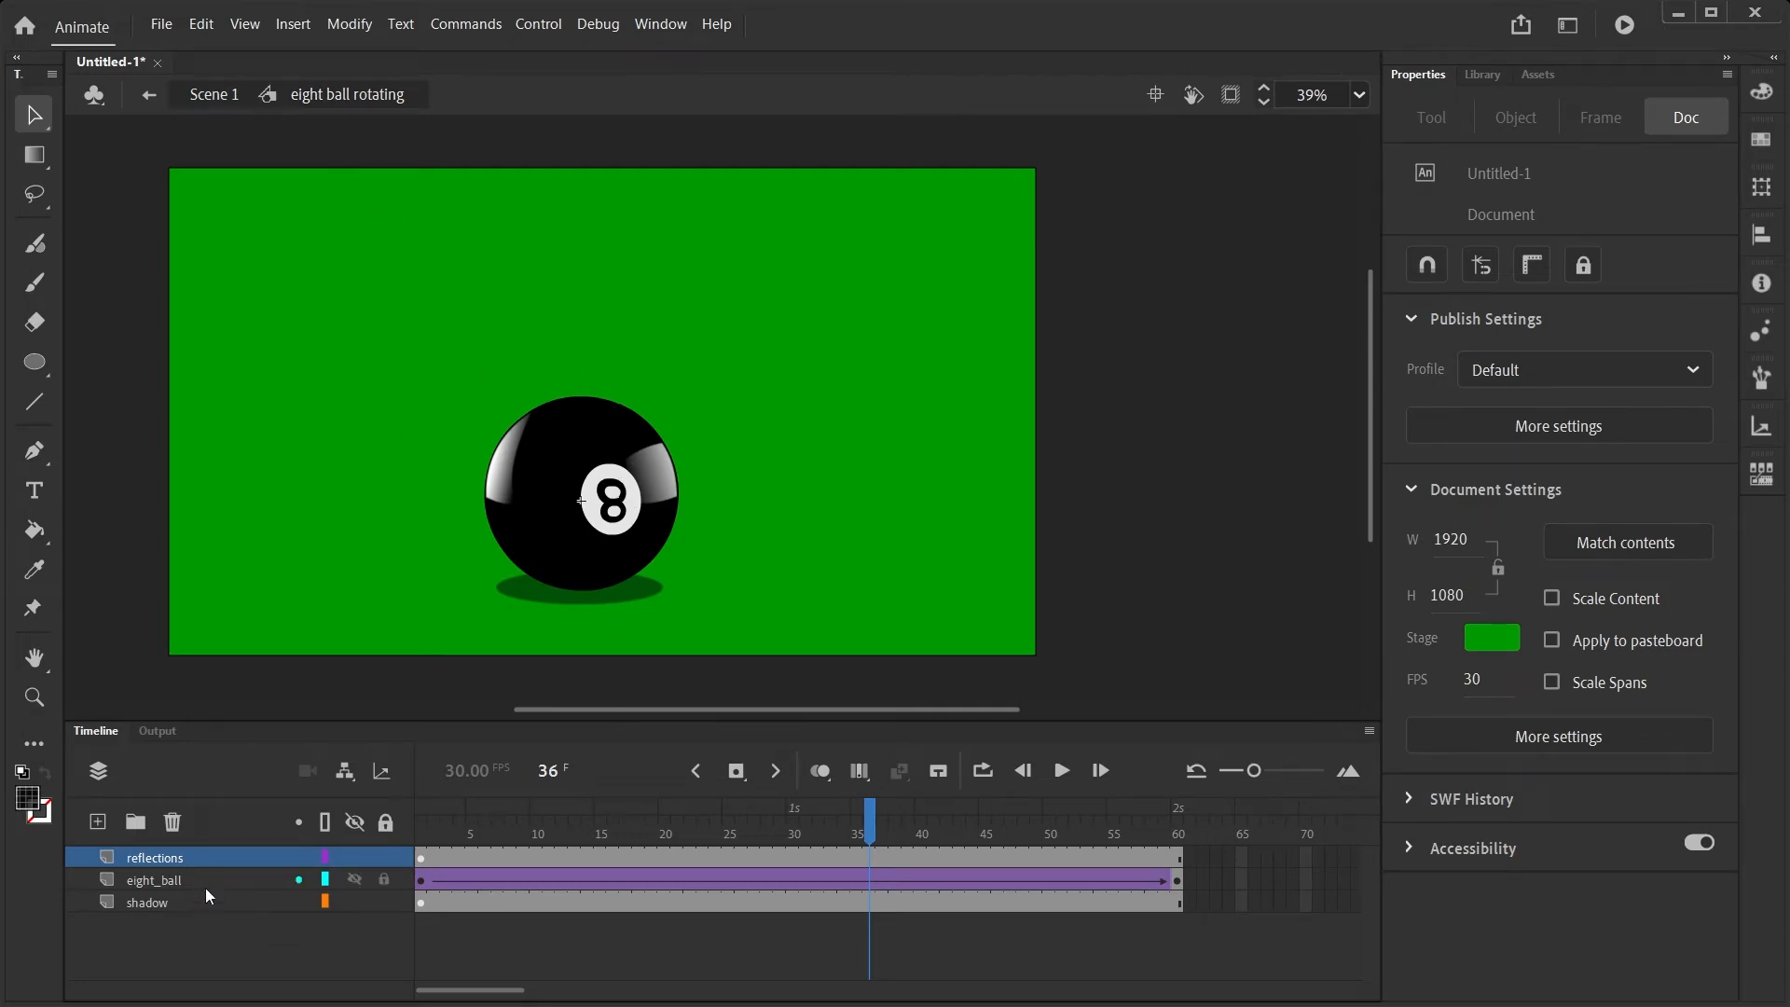
left_click(714, 881)
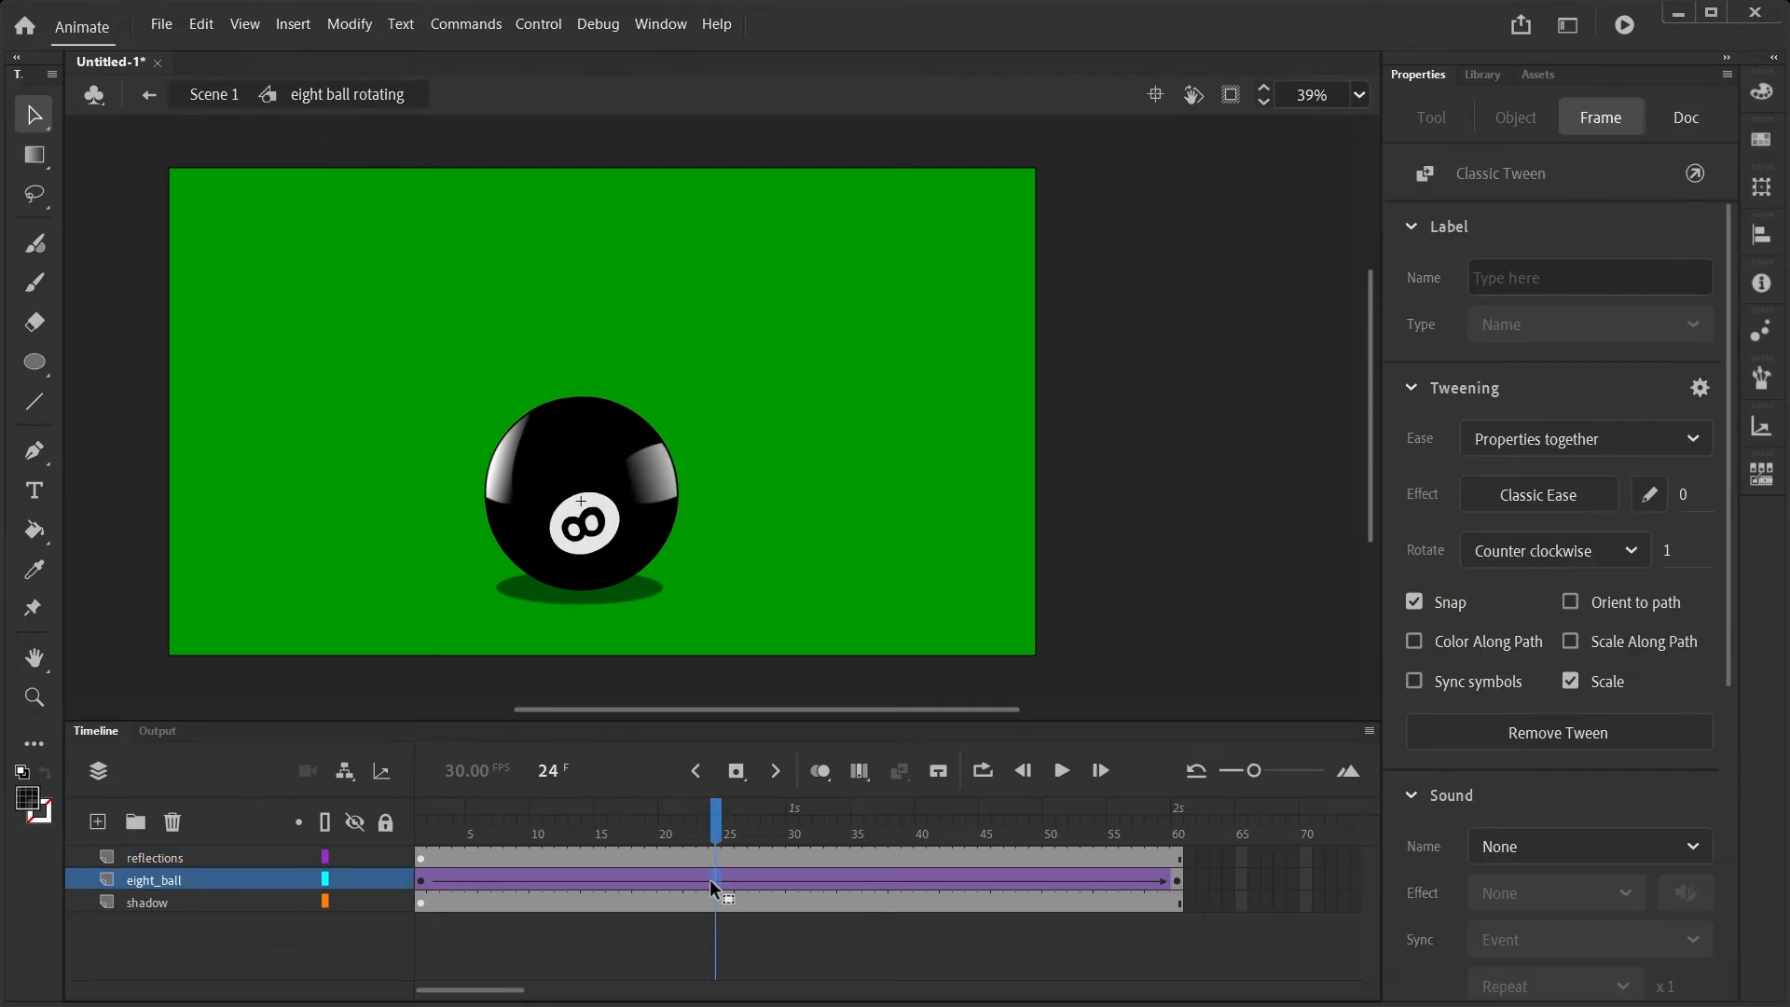
left_click(1501, 485)
mouse_move(1004, 724)
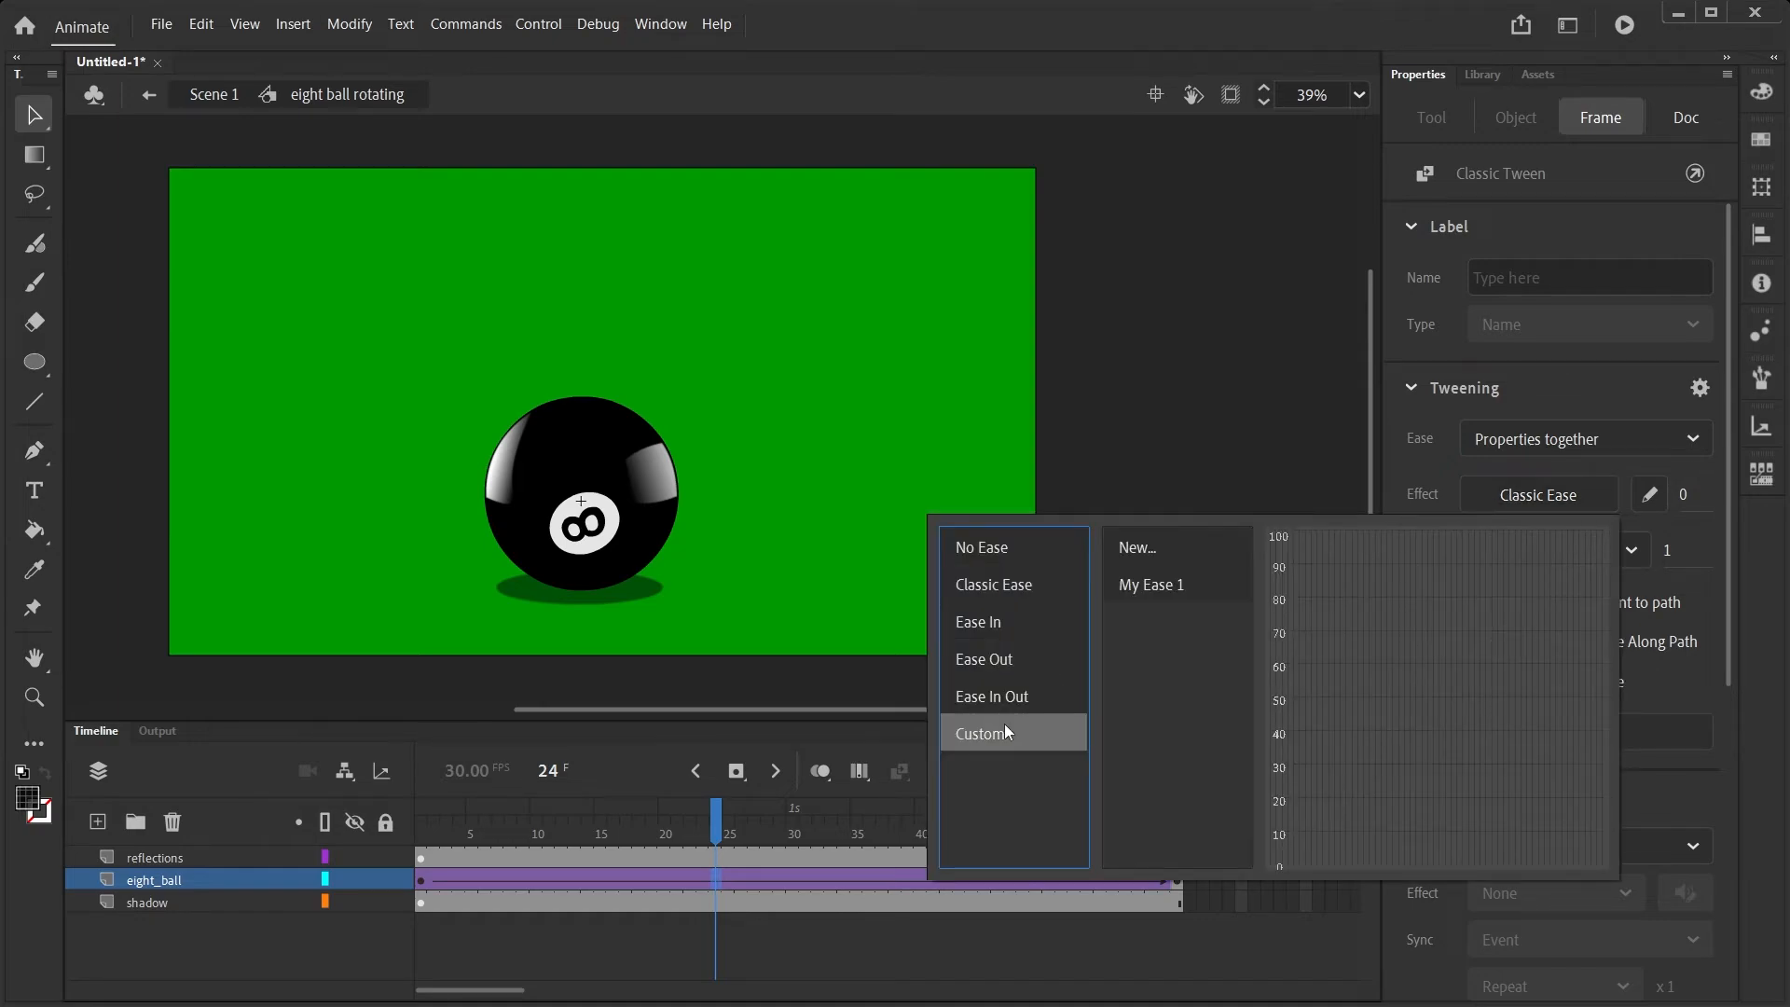
left_click(1199, 583)
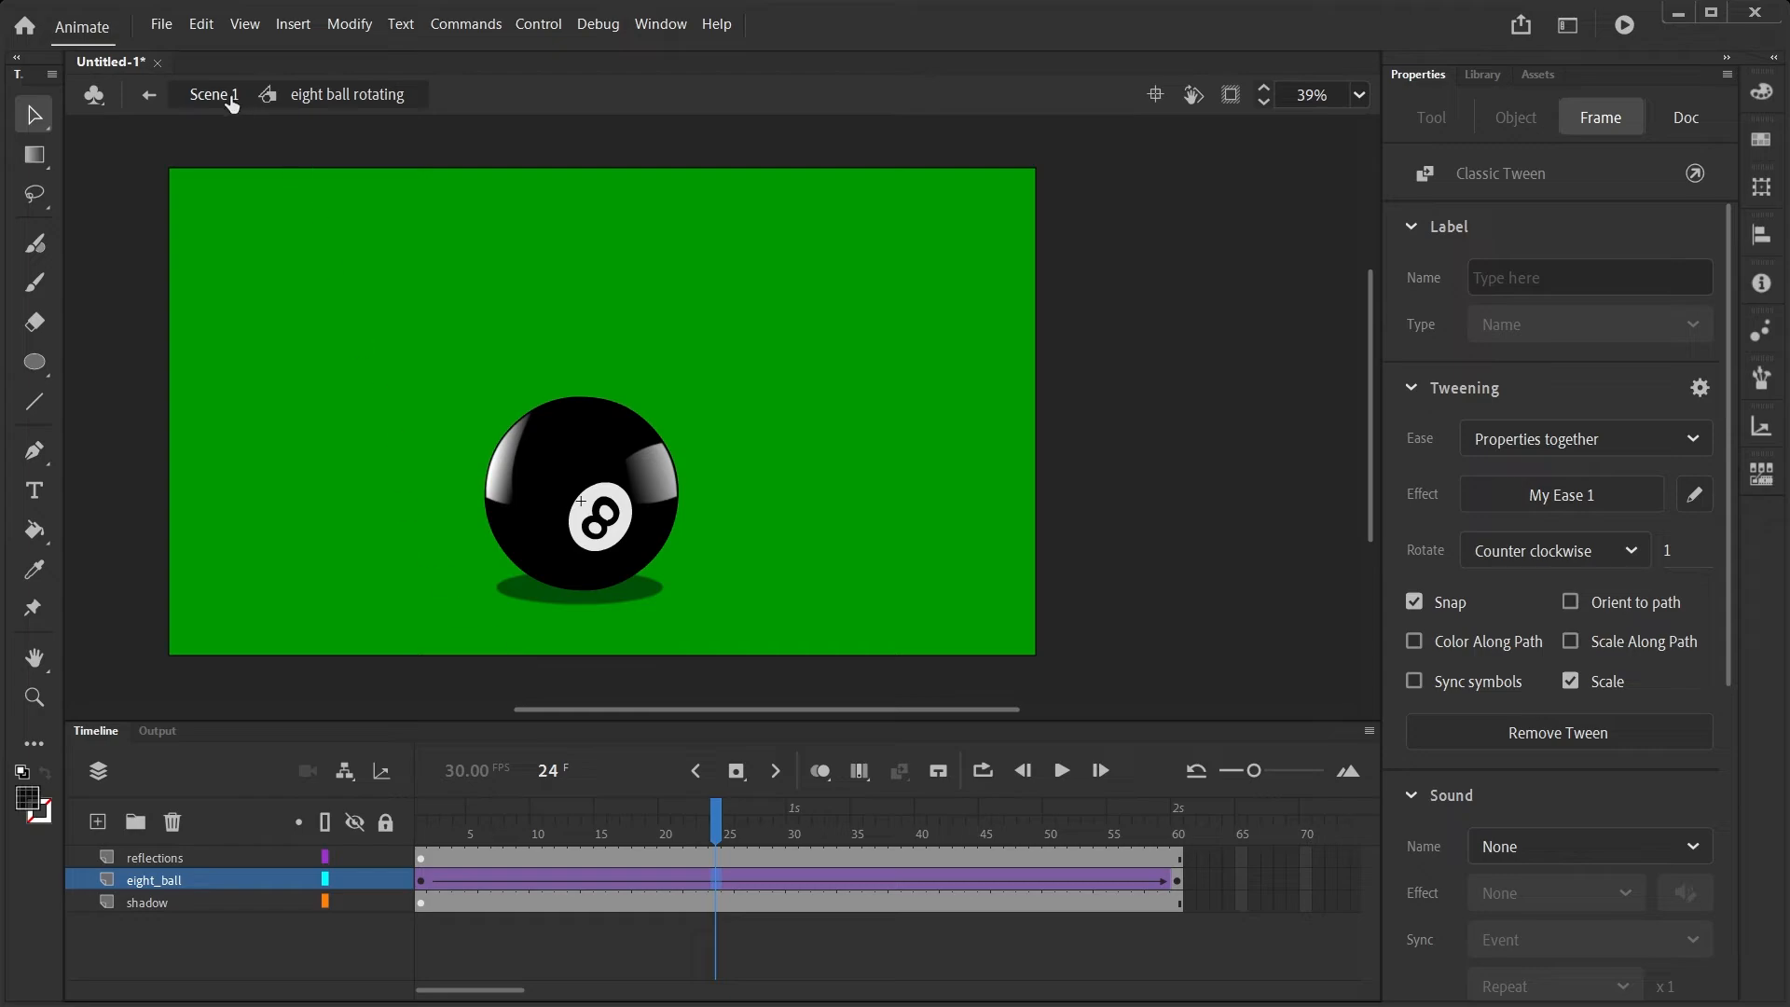
left_click(213, 94)
key("Return")
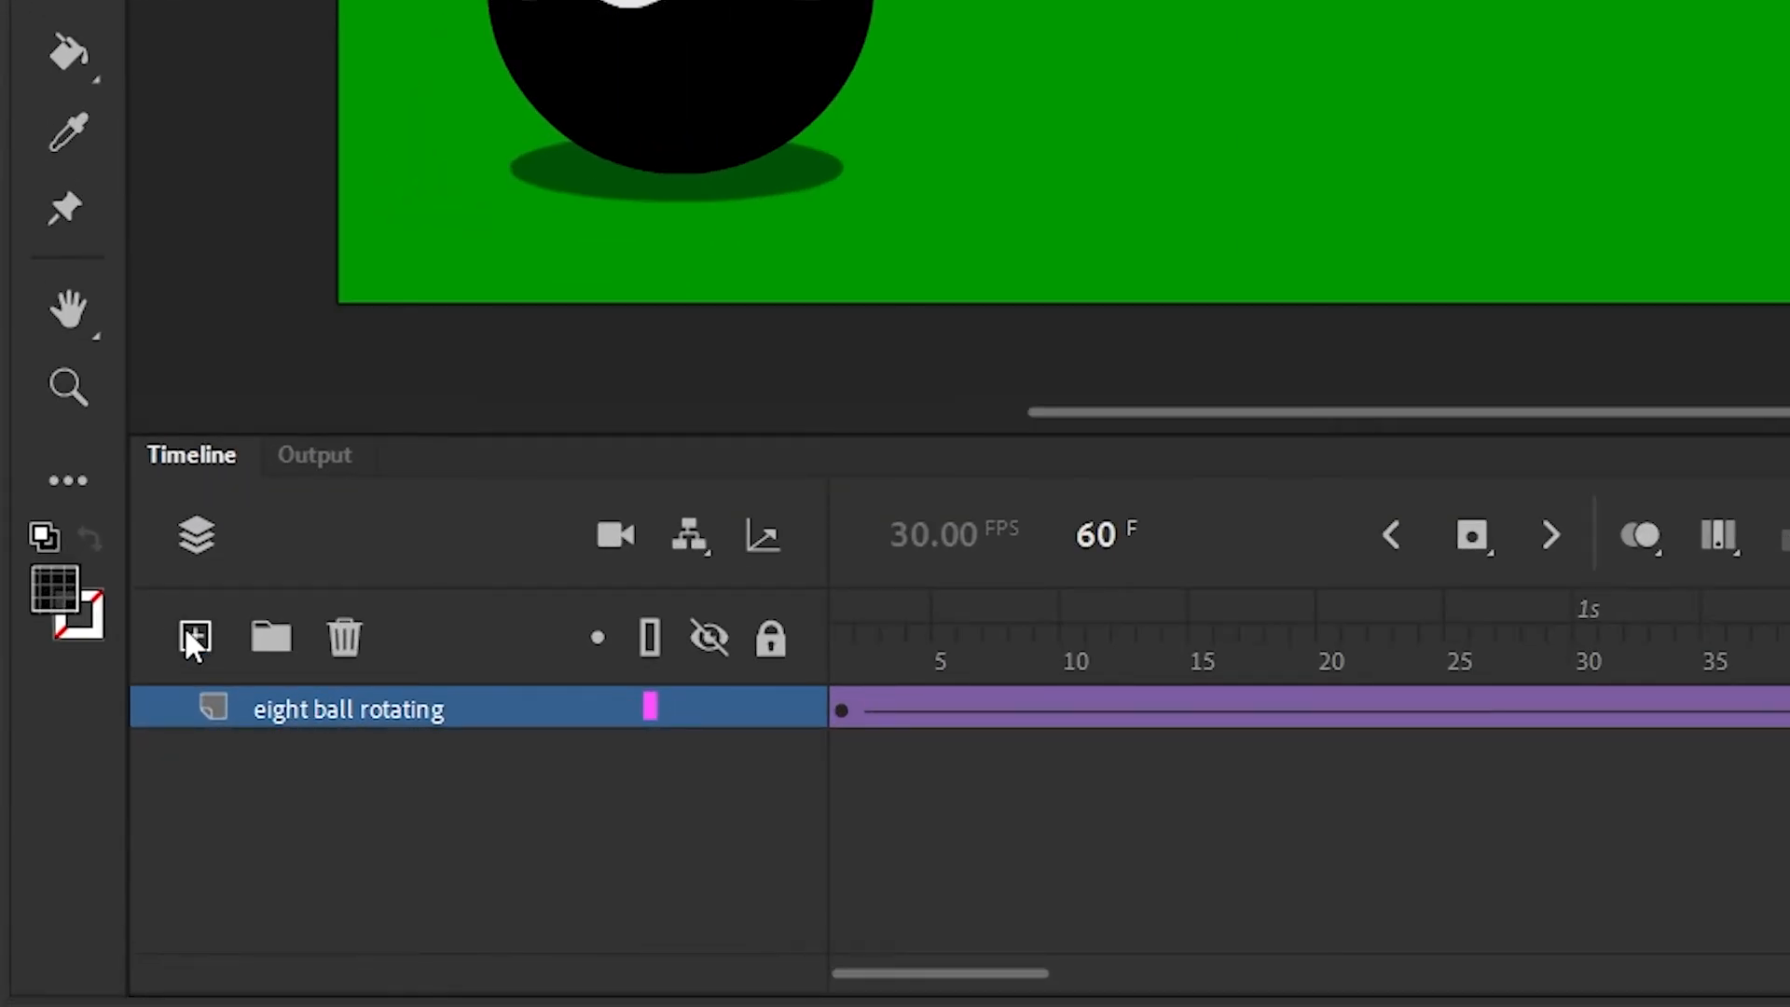
Add a new layer beneath the ball layer and name it fake_company_name
left_click(97, 822)
left_click_drag(287, 714, 287, 792)
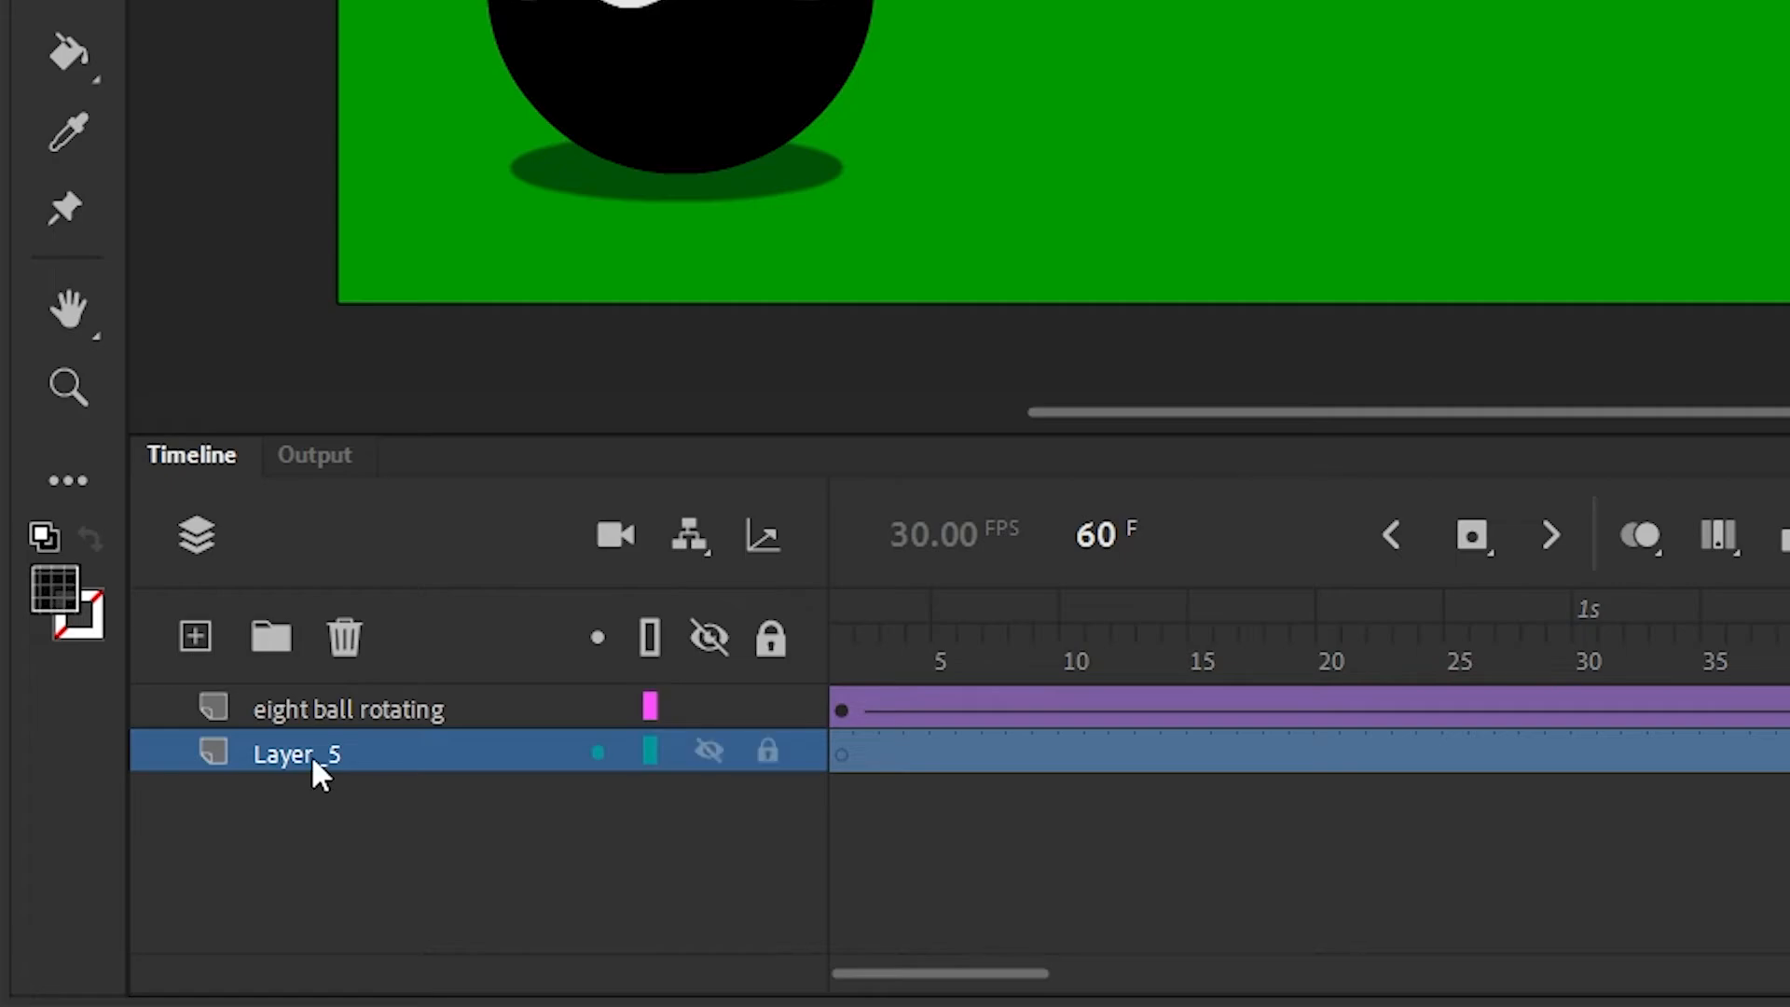
double_click(310, 754)
type("fake company ")
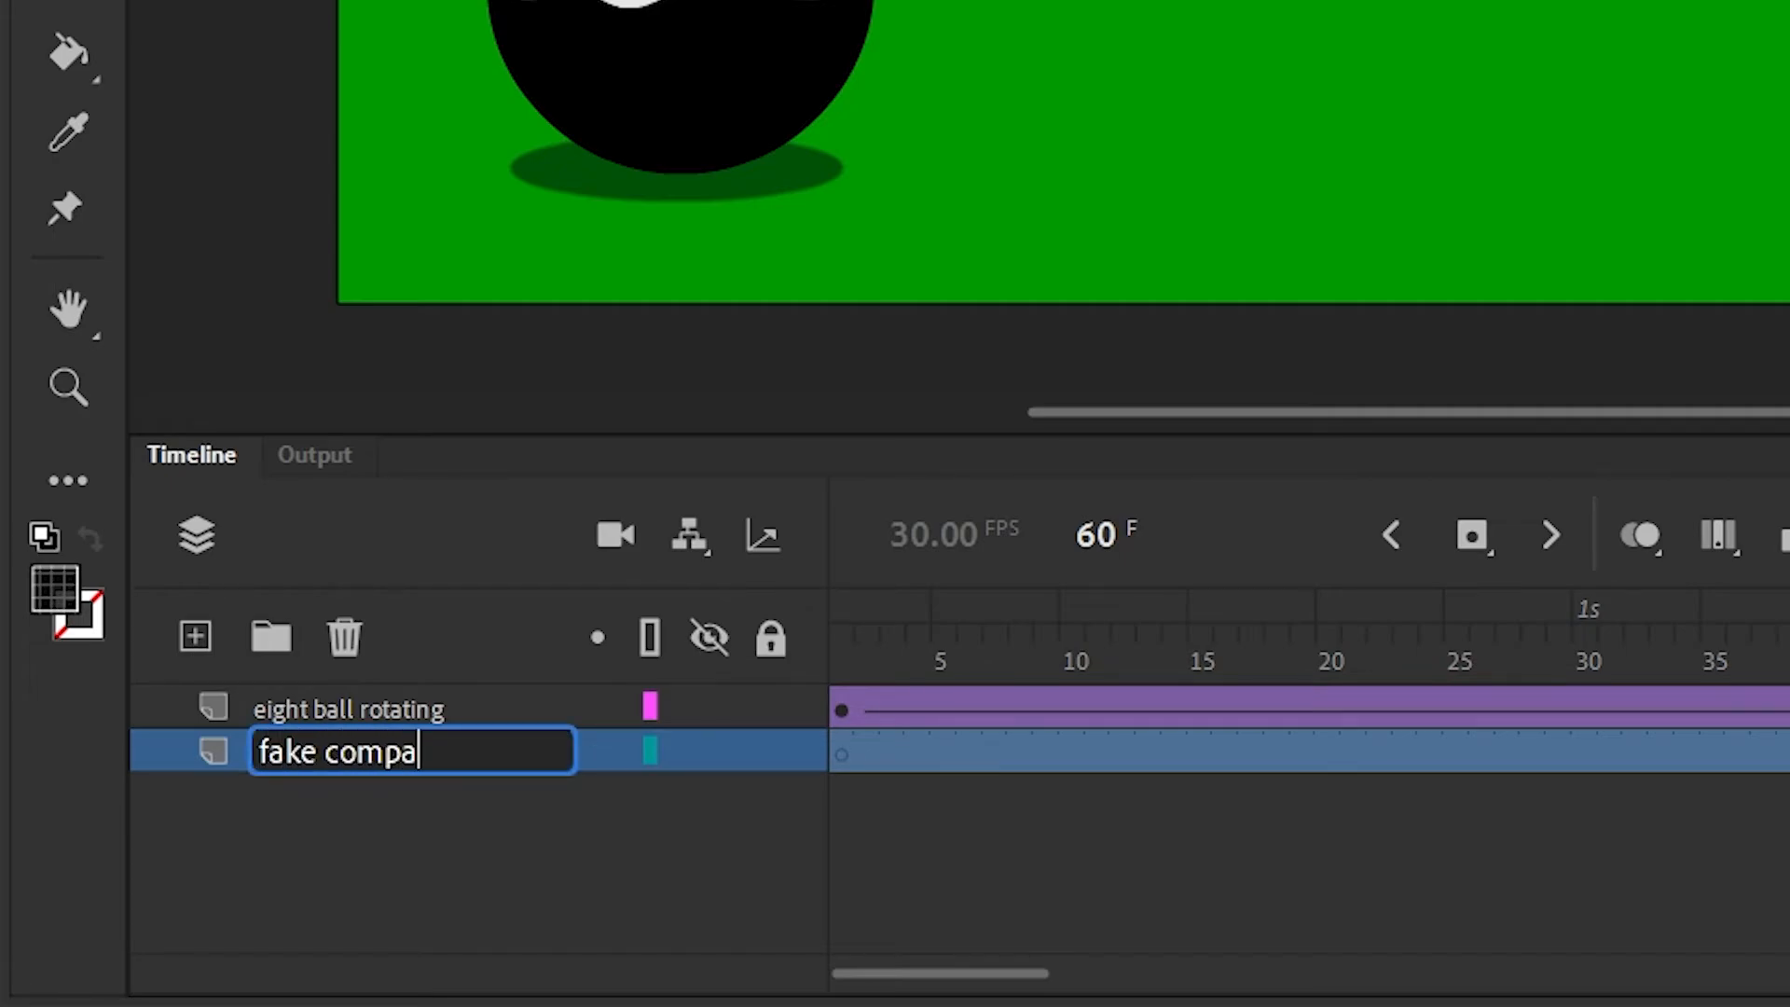
type("name")
key("Return")
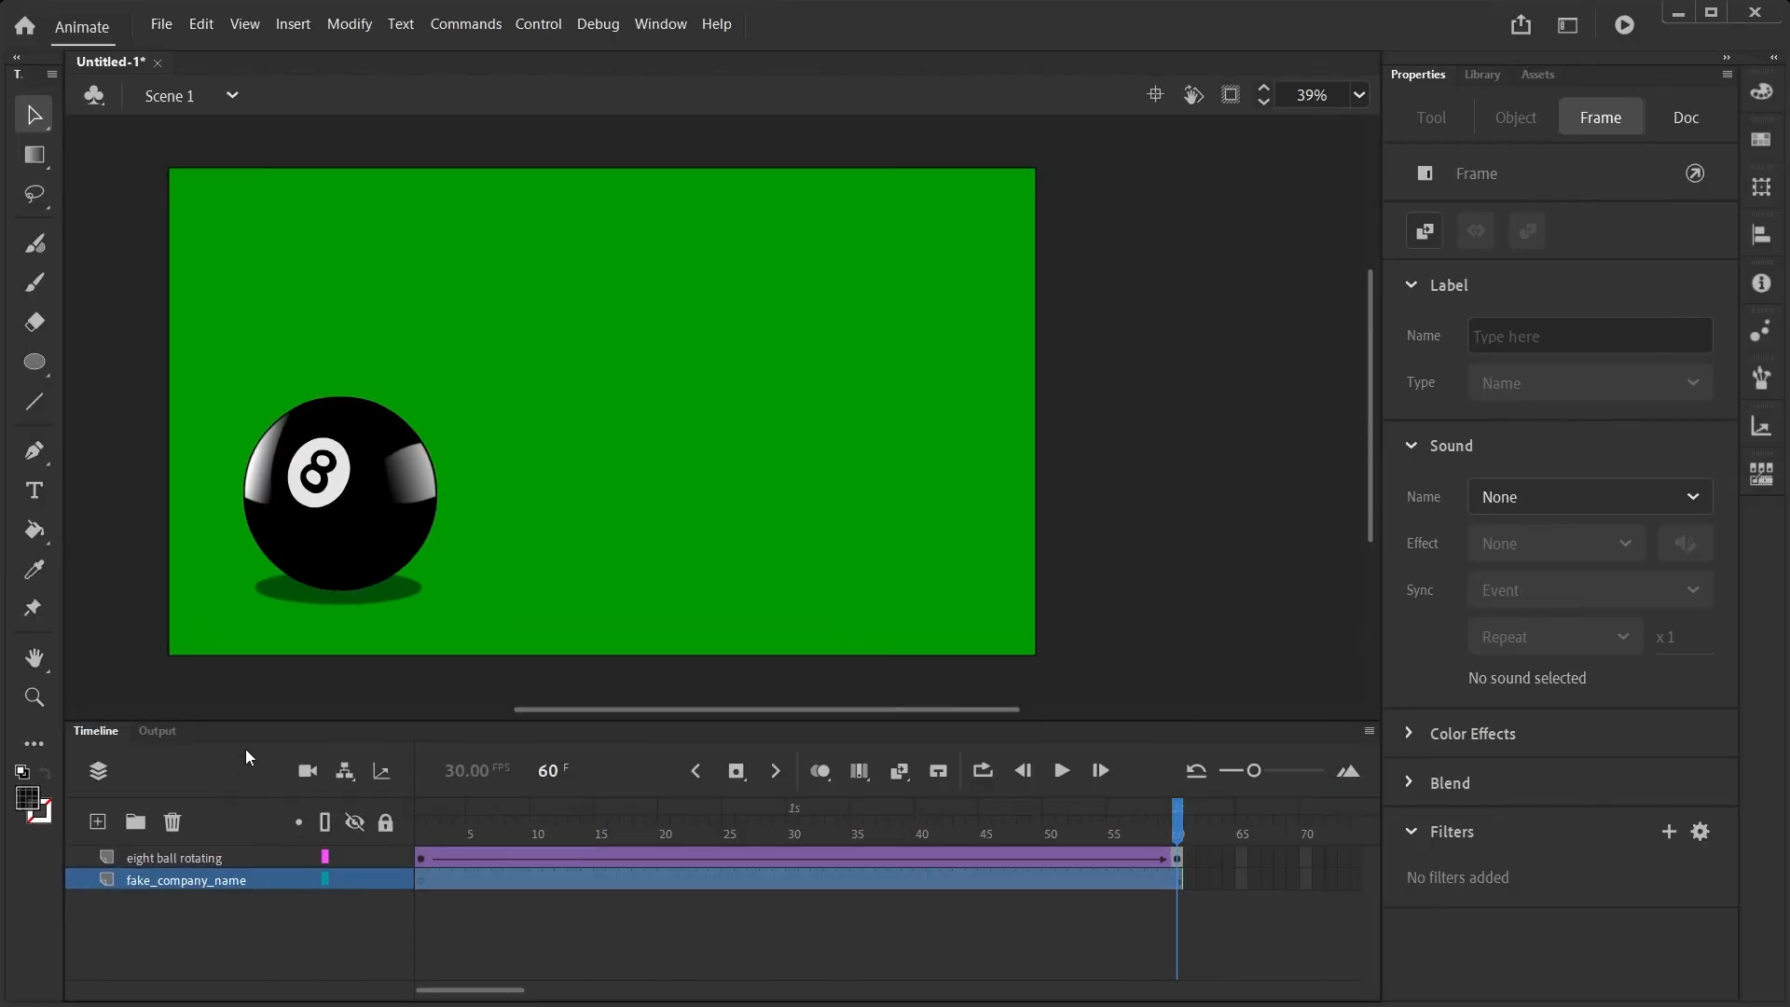
Add the text "eight ball" beside the ball at frame 60, set its fill to 100% opacity and enlarge it
left_click(34, 494)
left_click(524, 407)
type("eight ball")
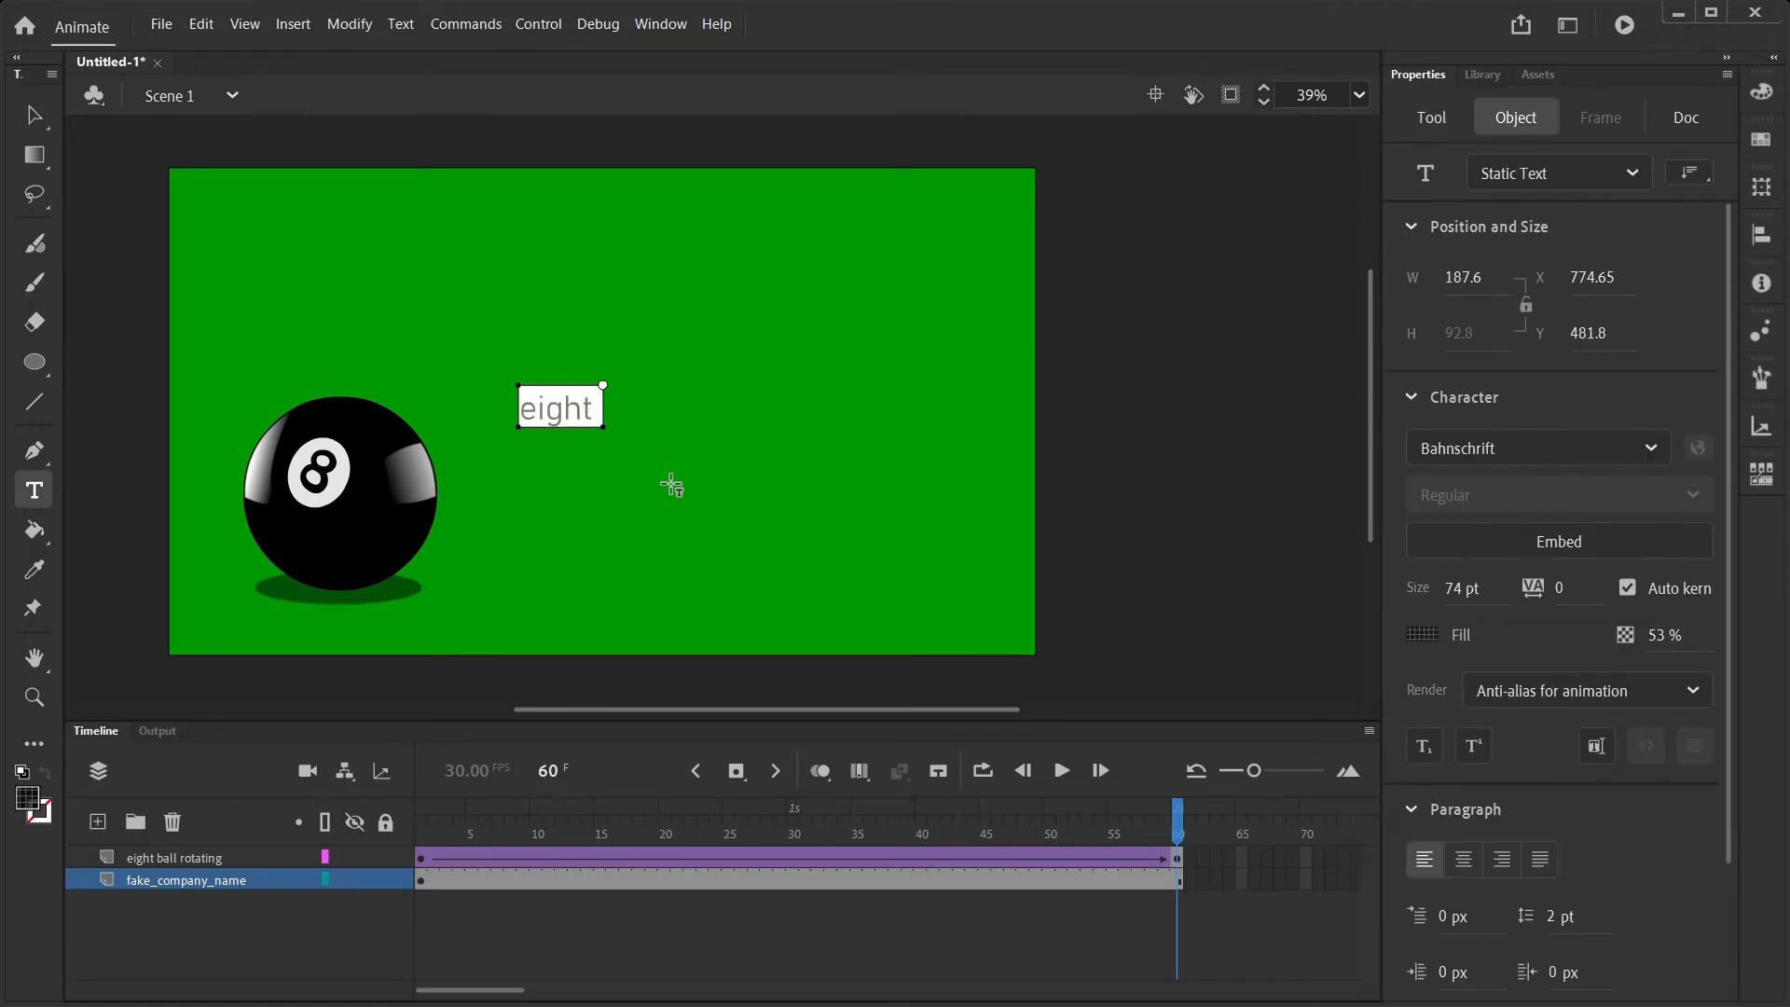
left_click_drag(1664, 634, 1787, 665)
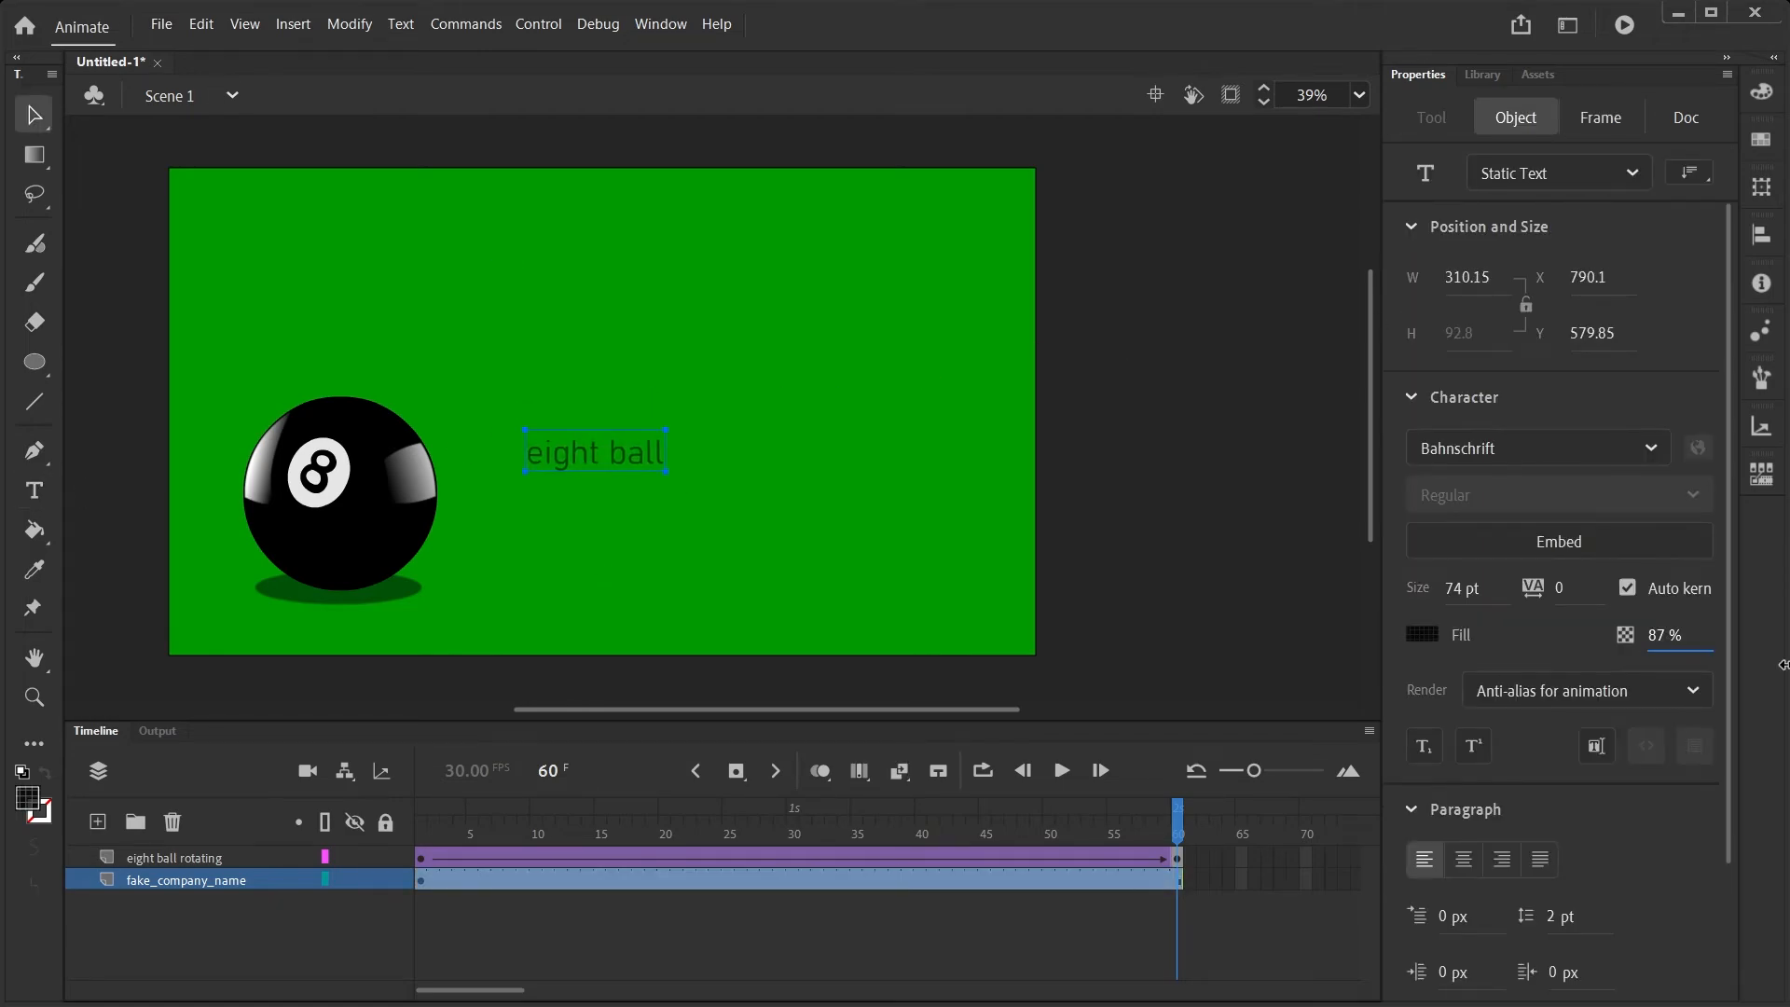
key("q")
left_click_drag(666, 472, 776, 507)
Add the text "animation studios" directly beneath "eight ball" and enlarge it to about the same width
key("t")
left_click(550, 522)
type("animation studios")
left_click_drag(587, 536, 529, 536)
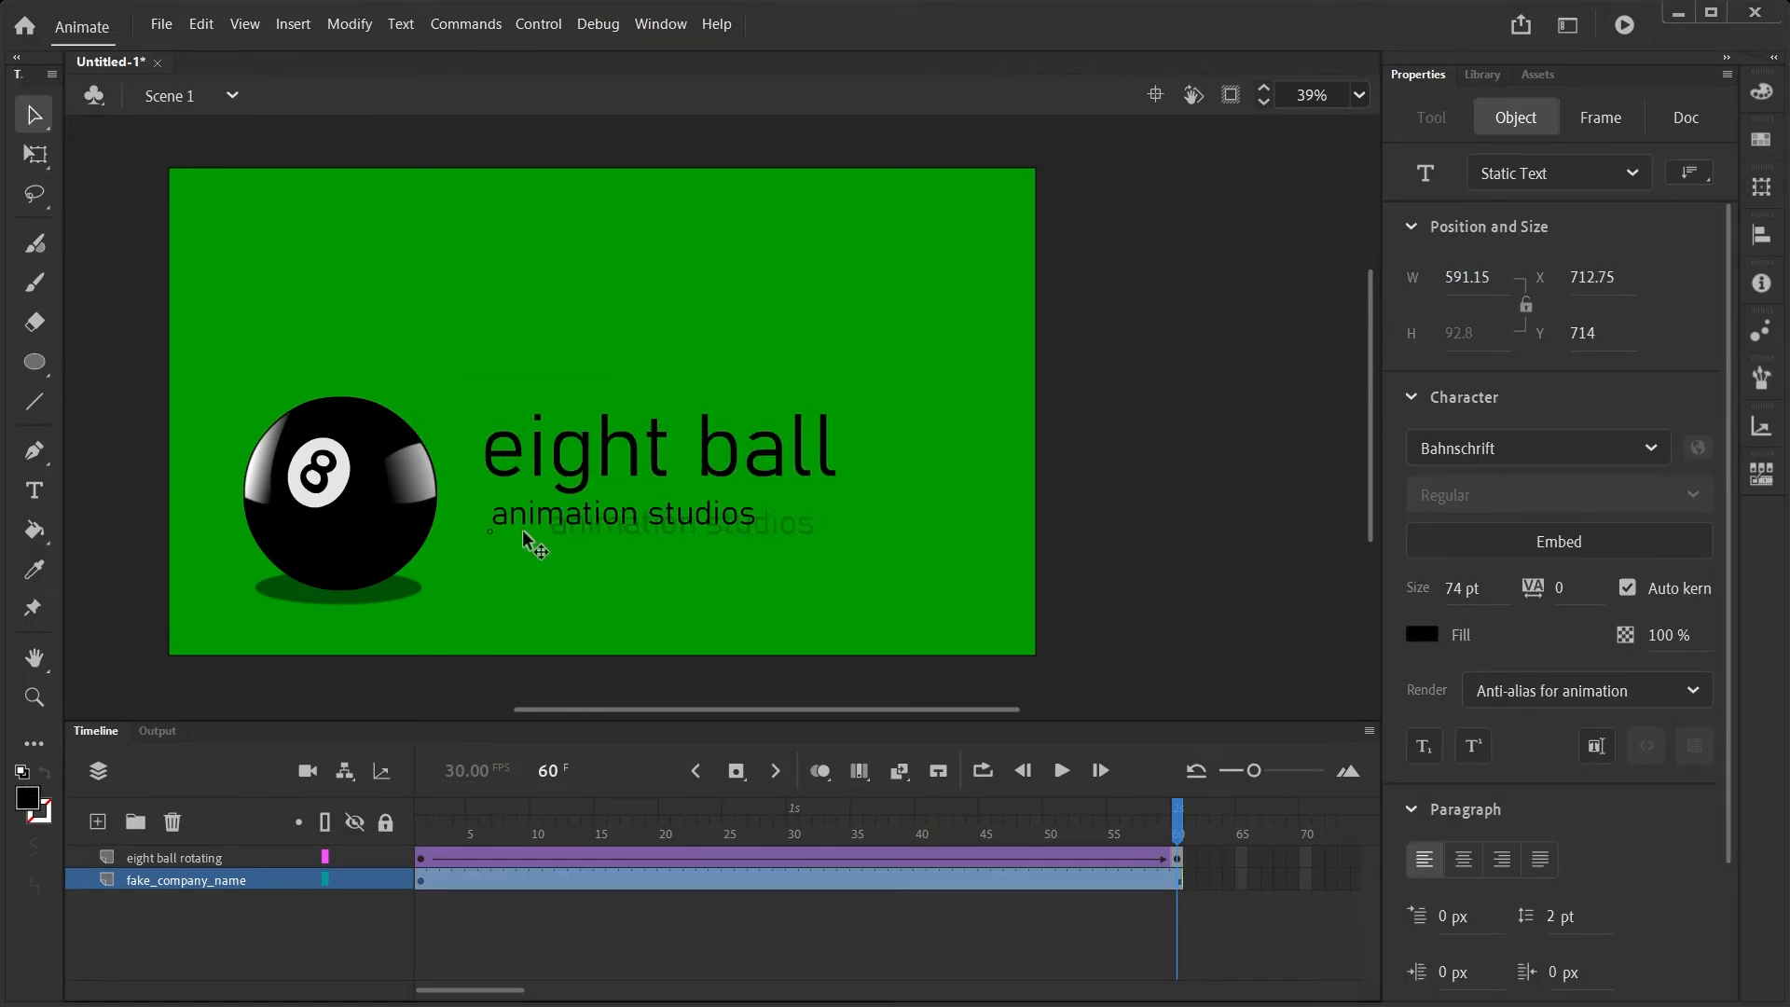
left_click_drag(754, 532, 844, 552)
Align the two lines of the company name with each other and position them closely beside the ball
left_click(1761, 235)
left_click(1586, 277)
left_click_drag(757, 461, 749, 491)
left_click(740, 480)
left_click(792, 682)
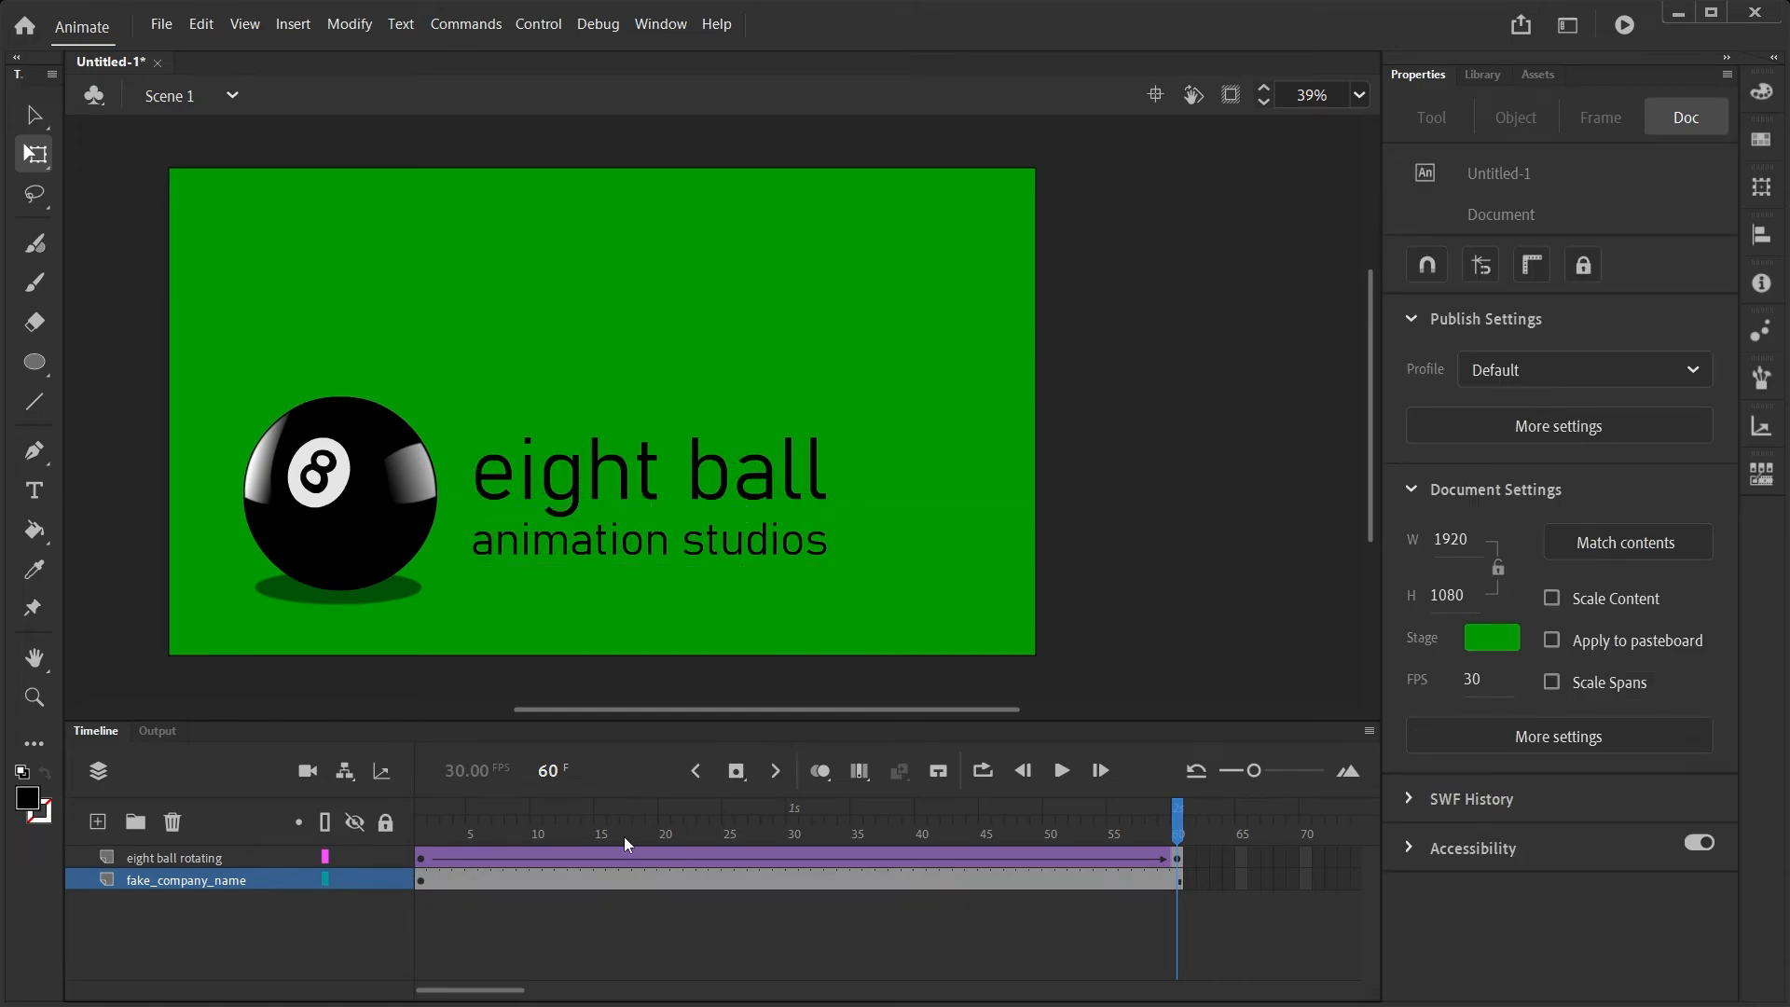
Add a new layer between the eight ball rotating and fake_company_name layers and name it revealer
left_click_drag(1189, 802, 421, 825)
left_click(97, 822)
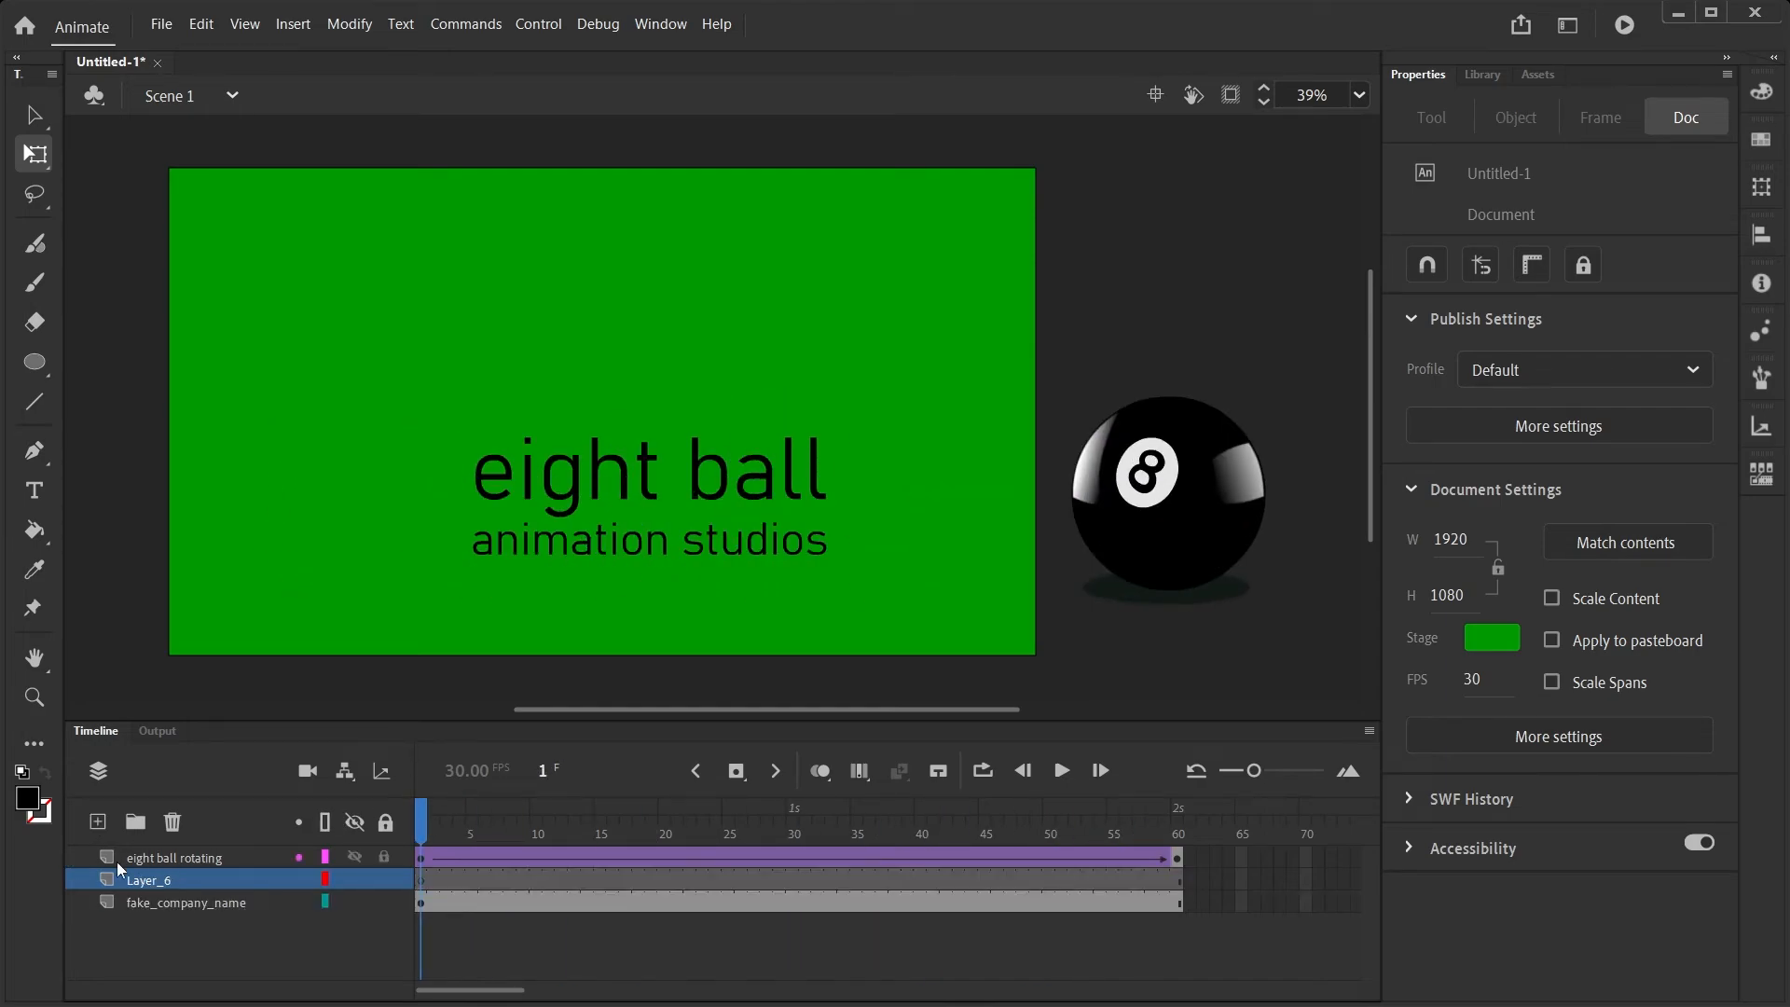
double_click(154, 878)
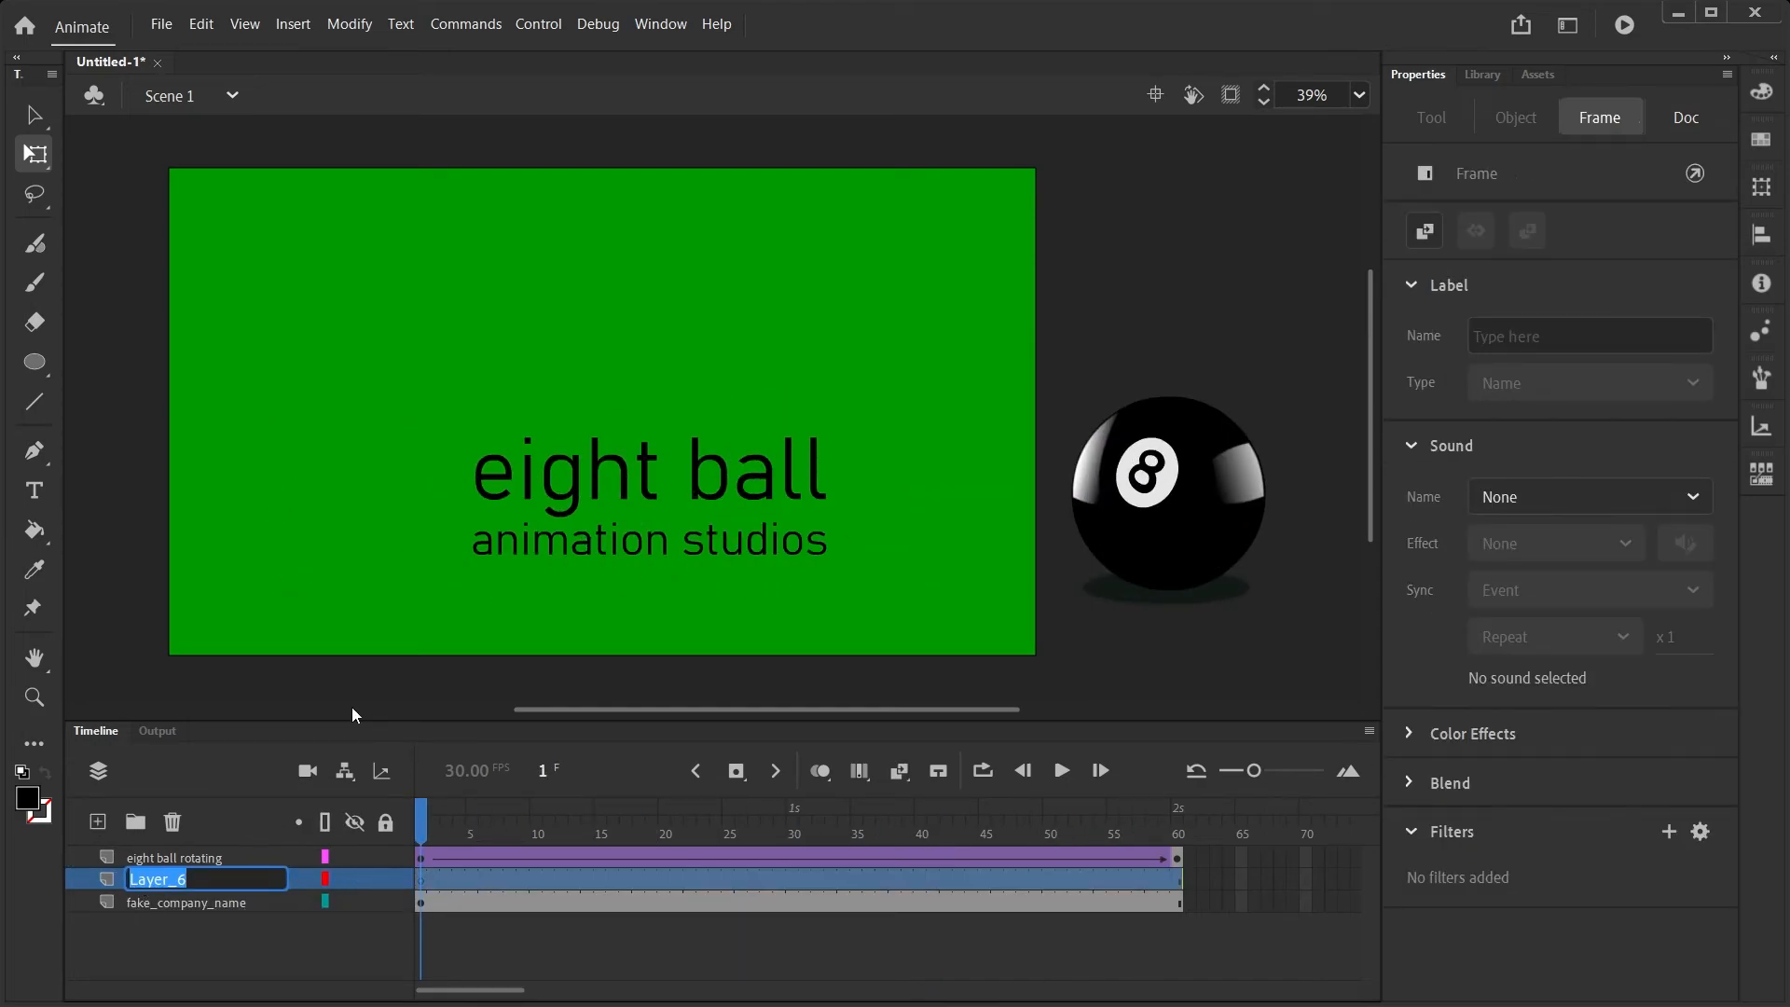
type("revealer")
key("Return")
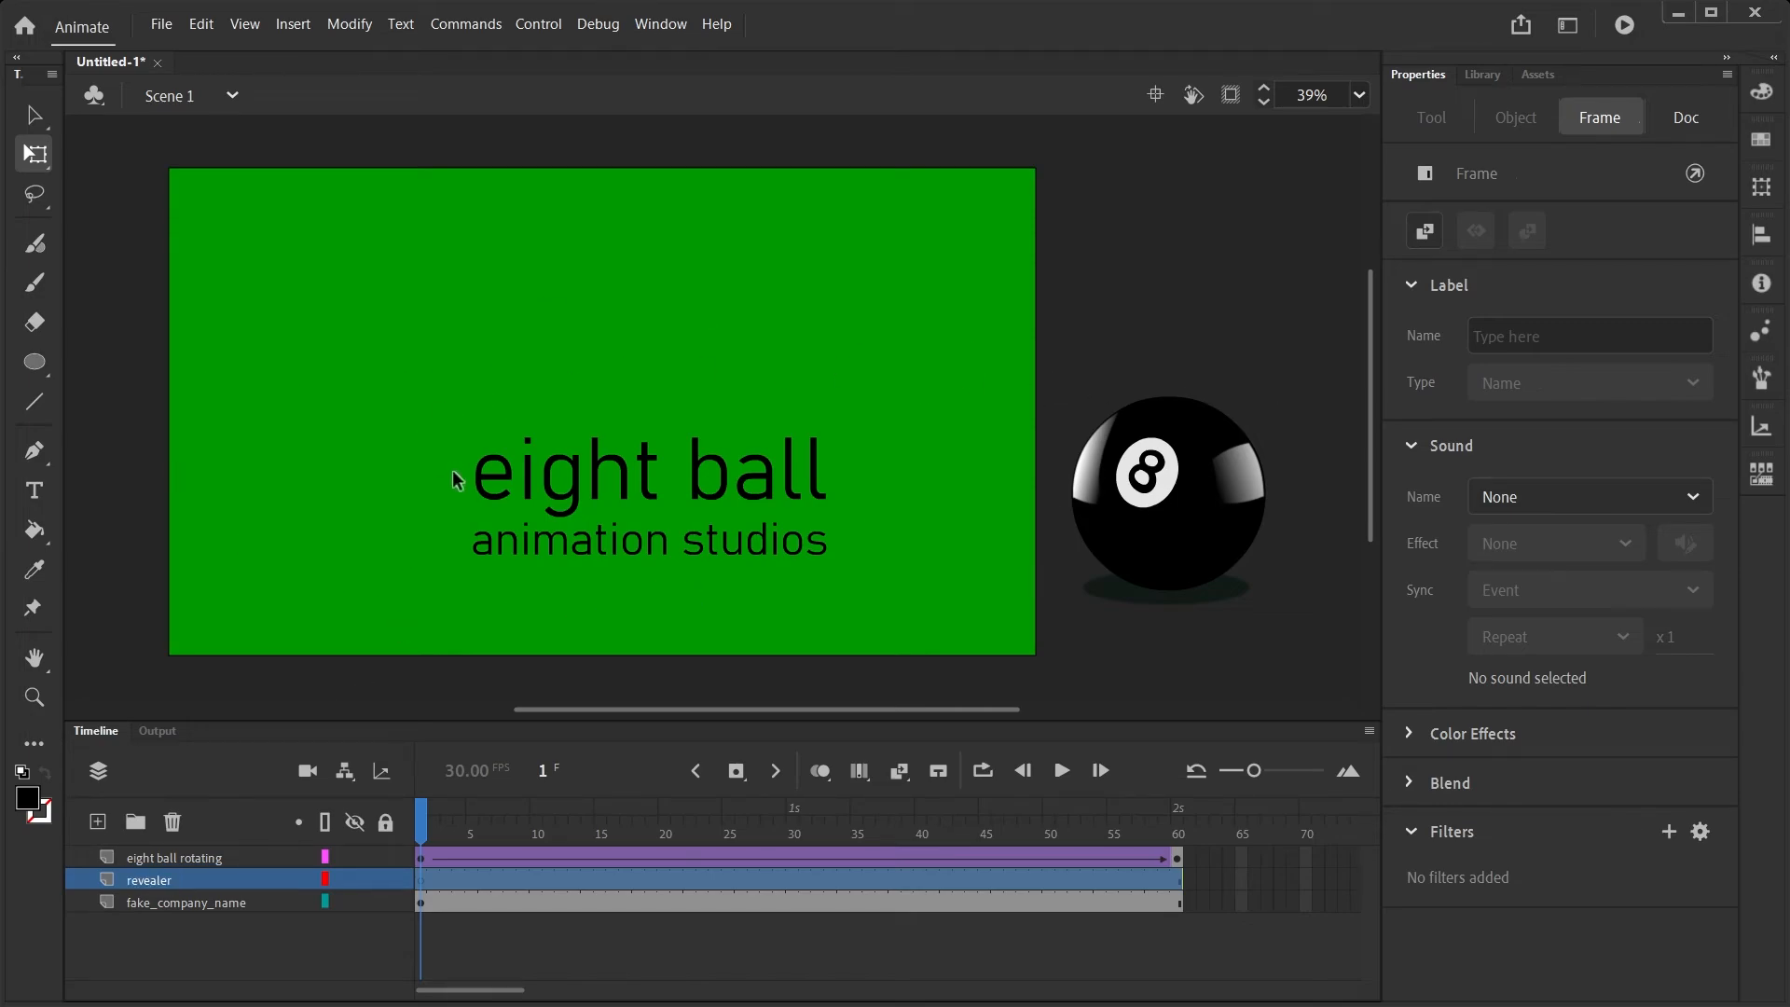
Draw a dark red (#990000) rectangle about 1951 by 568 px at frame 1, covering the company name and extending past the stage edge to the ball
left_click(45, 360)
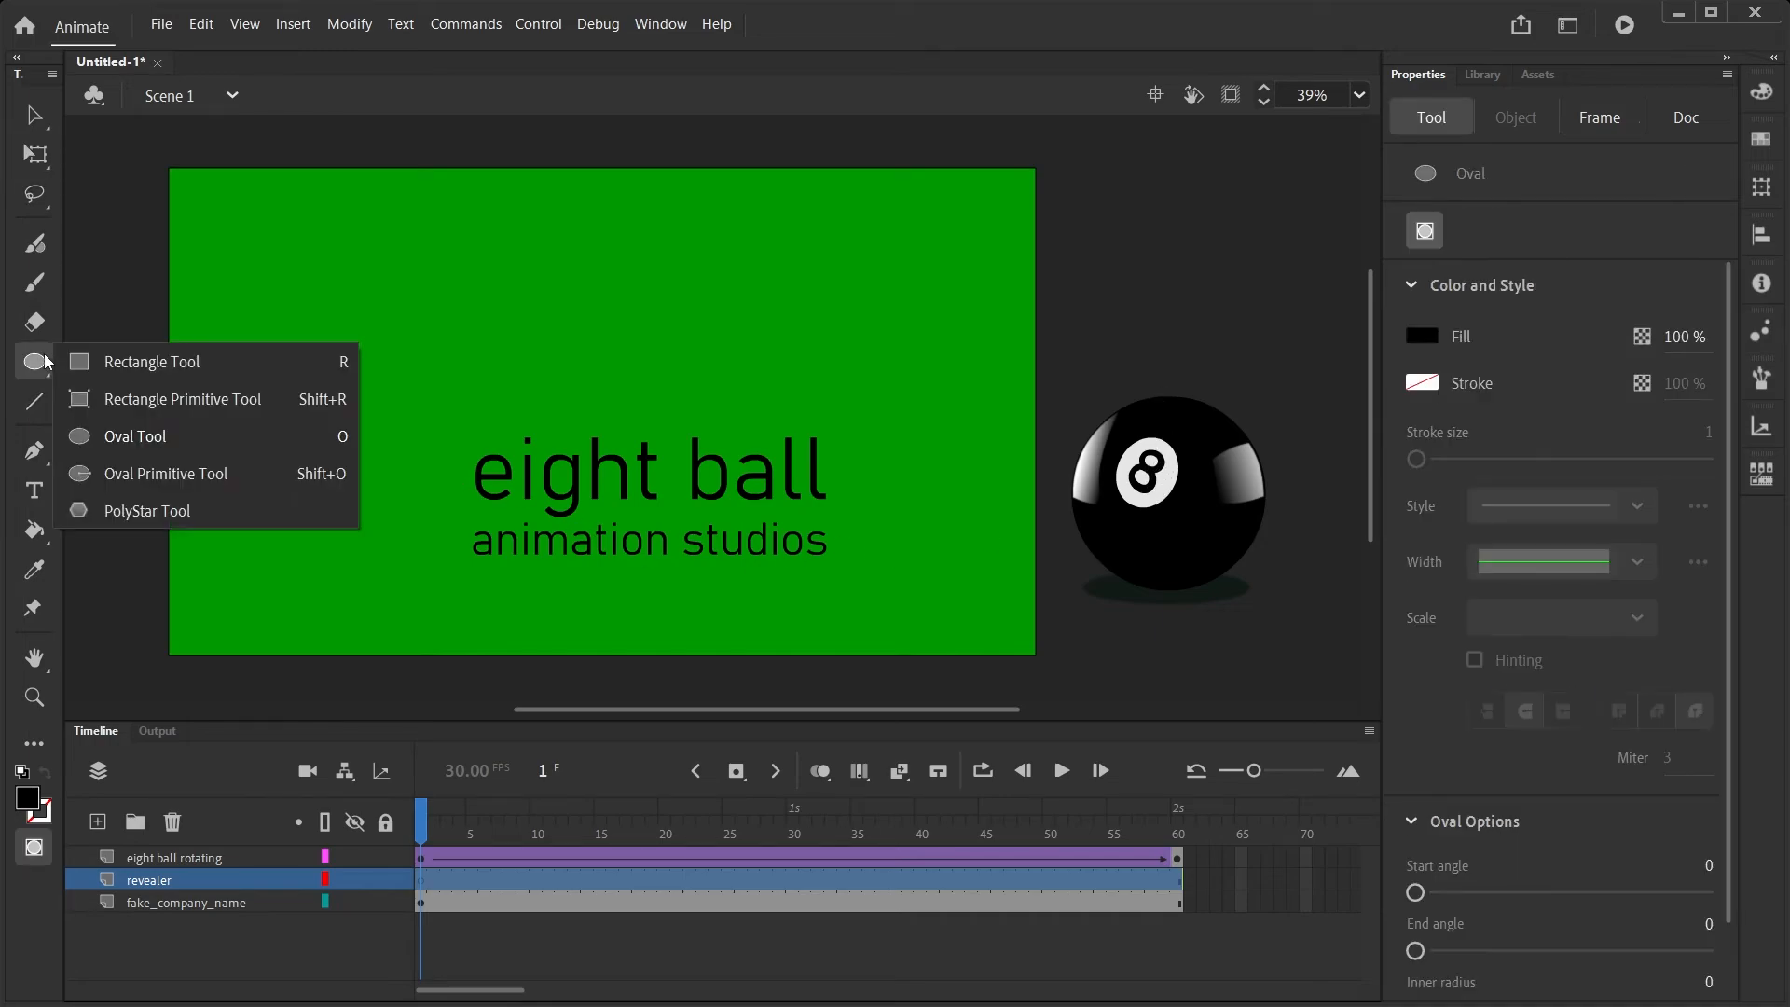
left_click(144, 364)
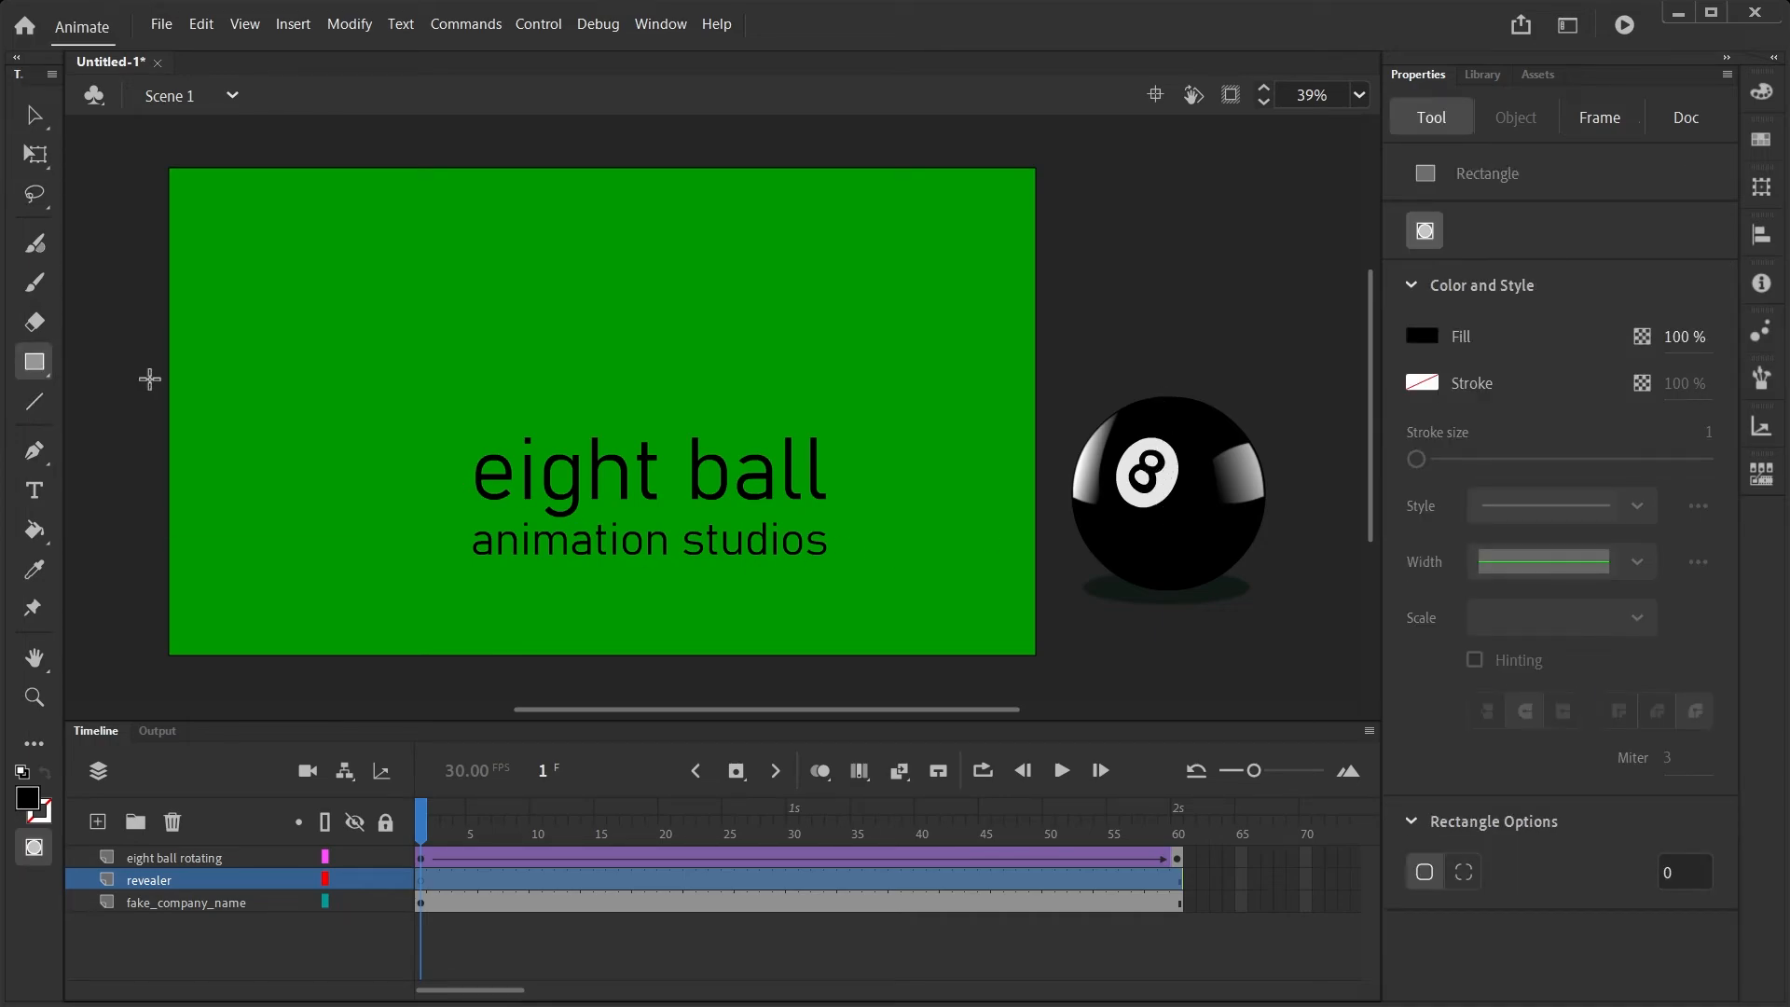
left_click(28, 797)
left_click(159, 638)
mouse_move(422, 824)
left_mouse_down()
mouse_move(1179, 832)
mouse_move(416, 850)
left_mouse_up()
mouse_move(1164, 368)
left_mouse_down()
mouse_move(1163, 607)
mouse_move(284, 623)
left_mouse_up()
Narrow the rectangle to about 1824 px so its left edge sits behind the ball's center at frame 60, and nudge it into place at frame 1
left_click_drag(427, 823, 1203, 825)
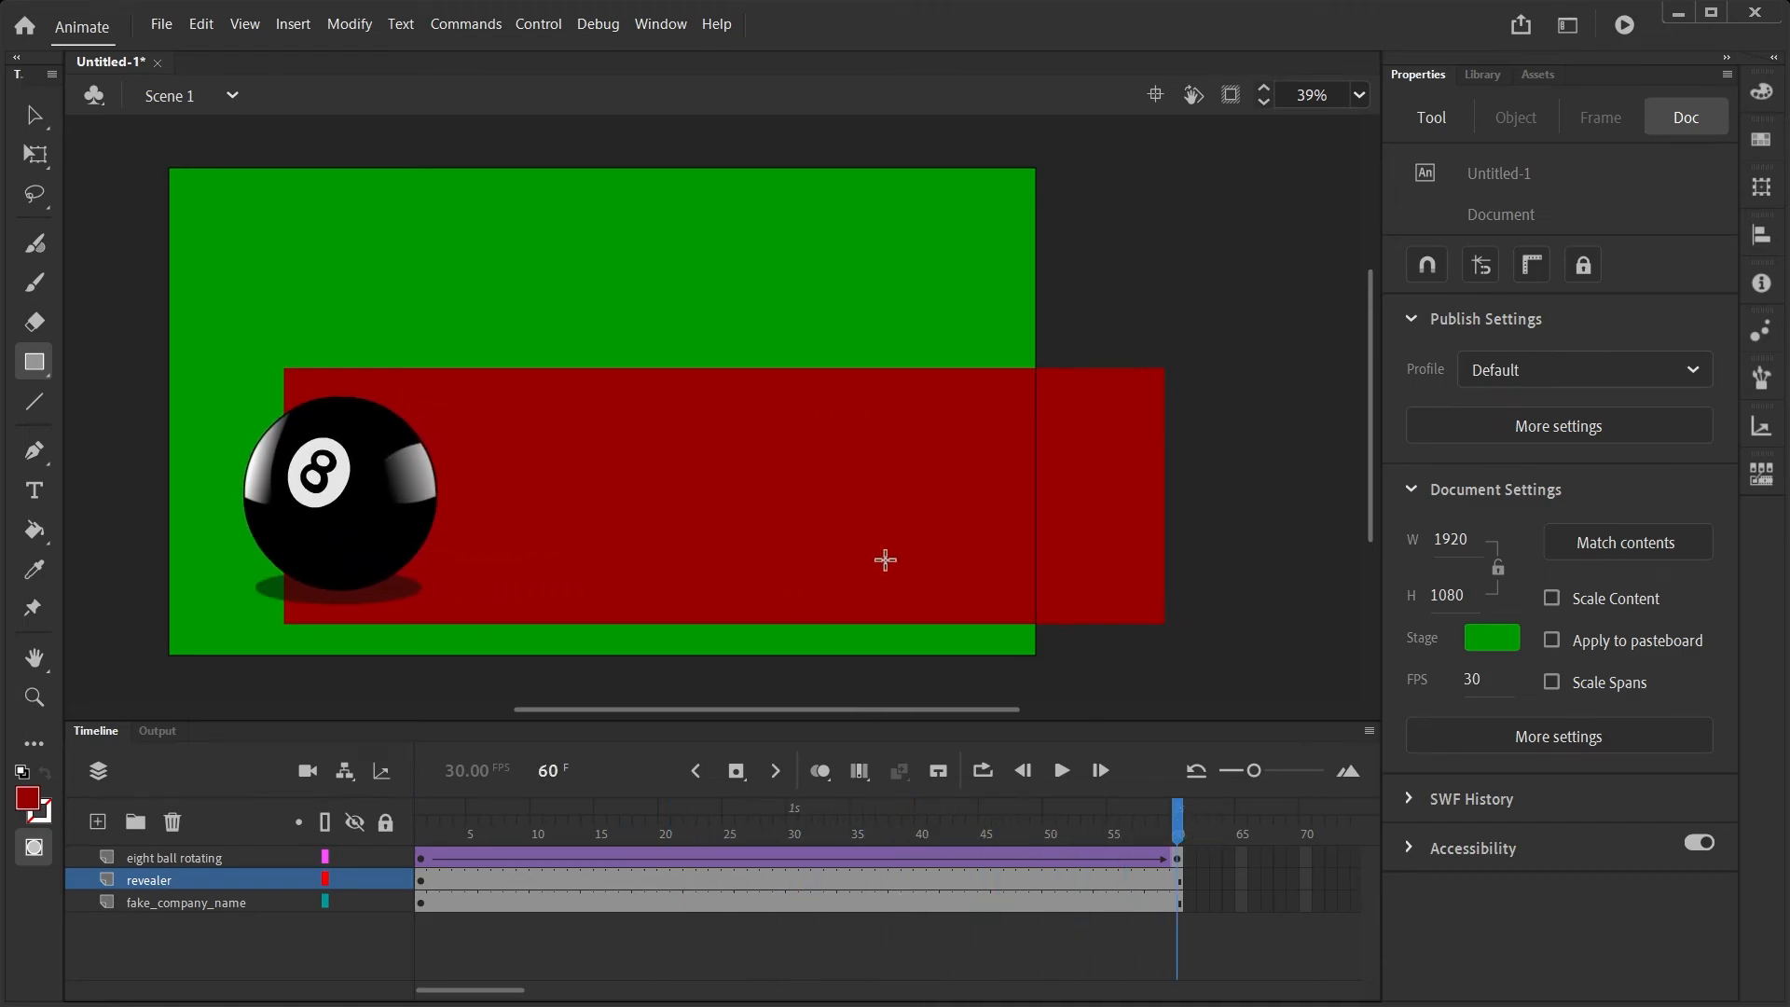
left_click(34, 114)
left_click(528, 496)
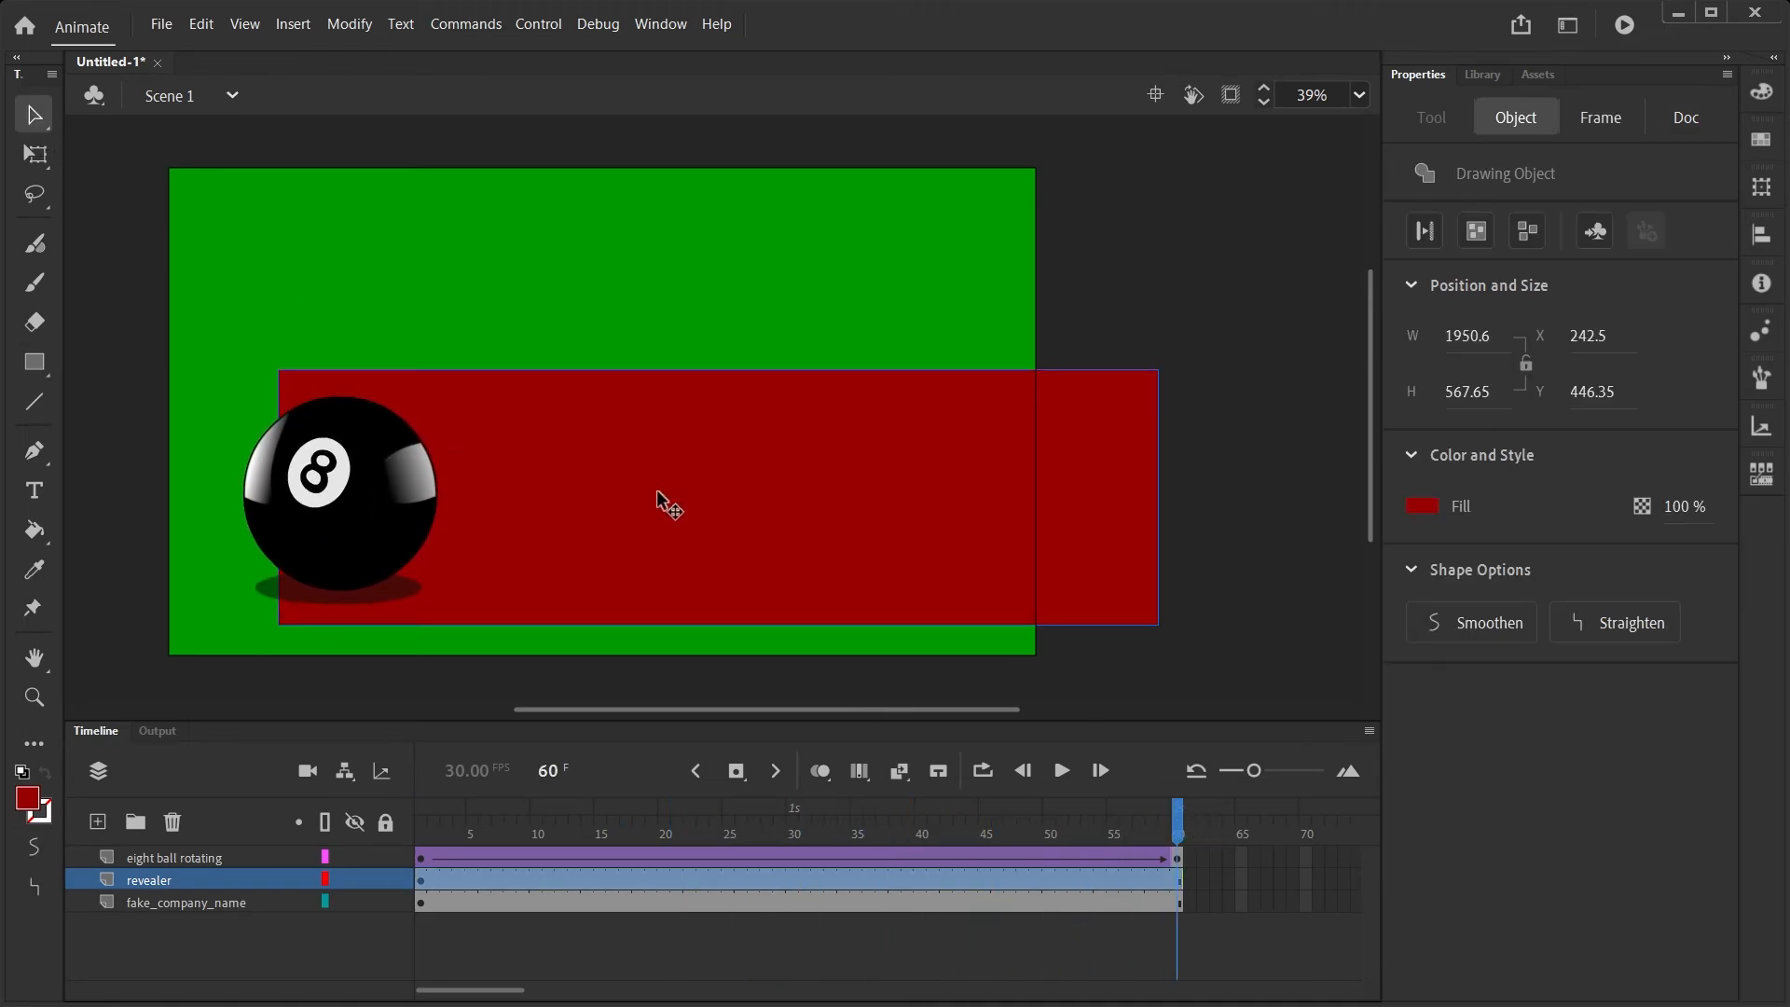
key("q")
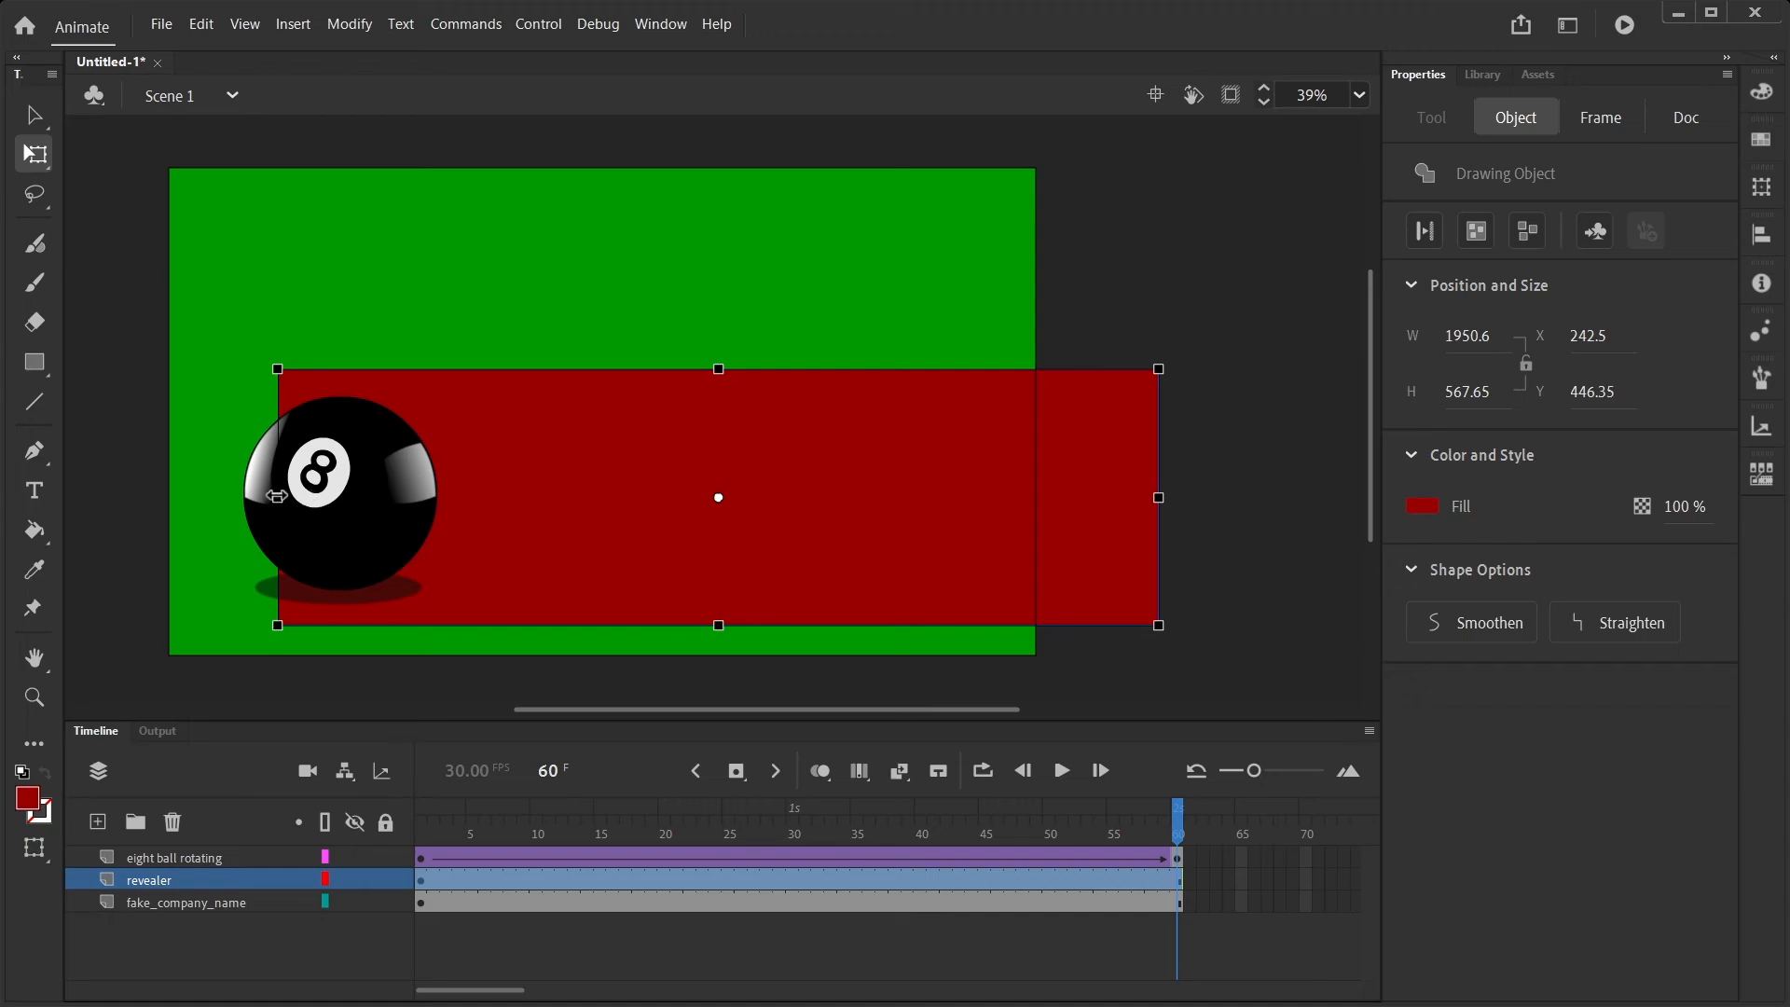
left_click_drag(719, 498, 1161, 497)
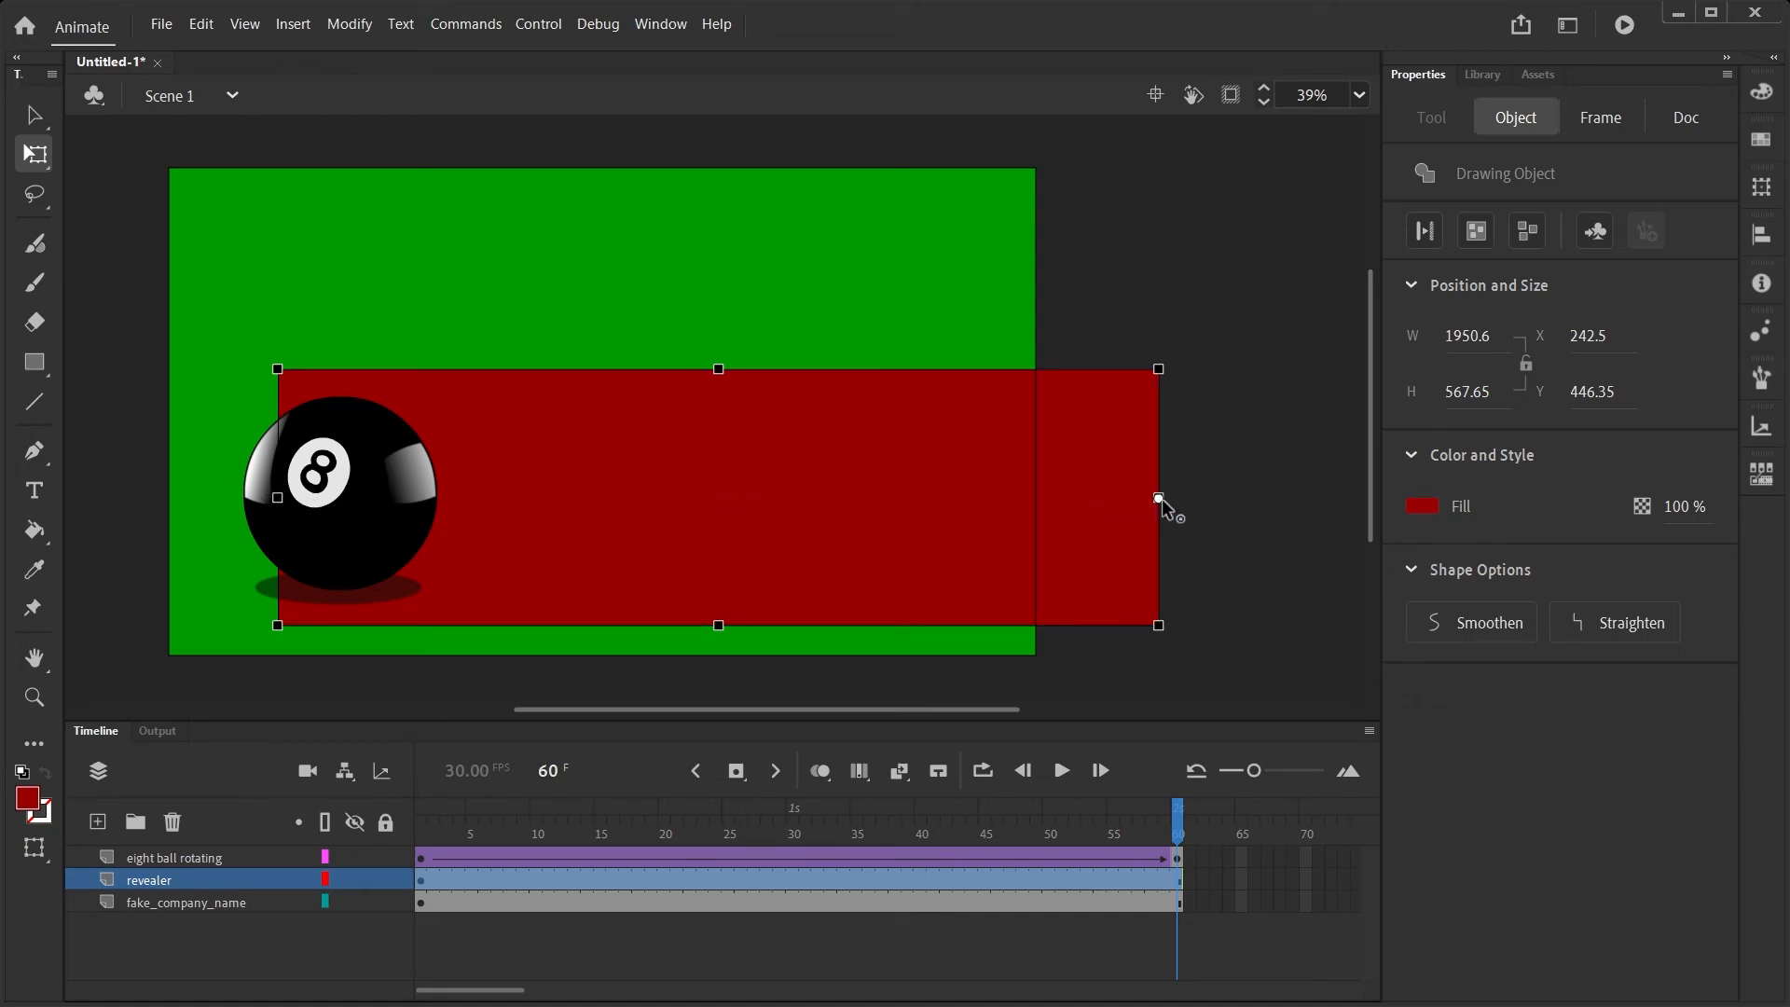
left_click_drag(277, 498, 333, 497)
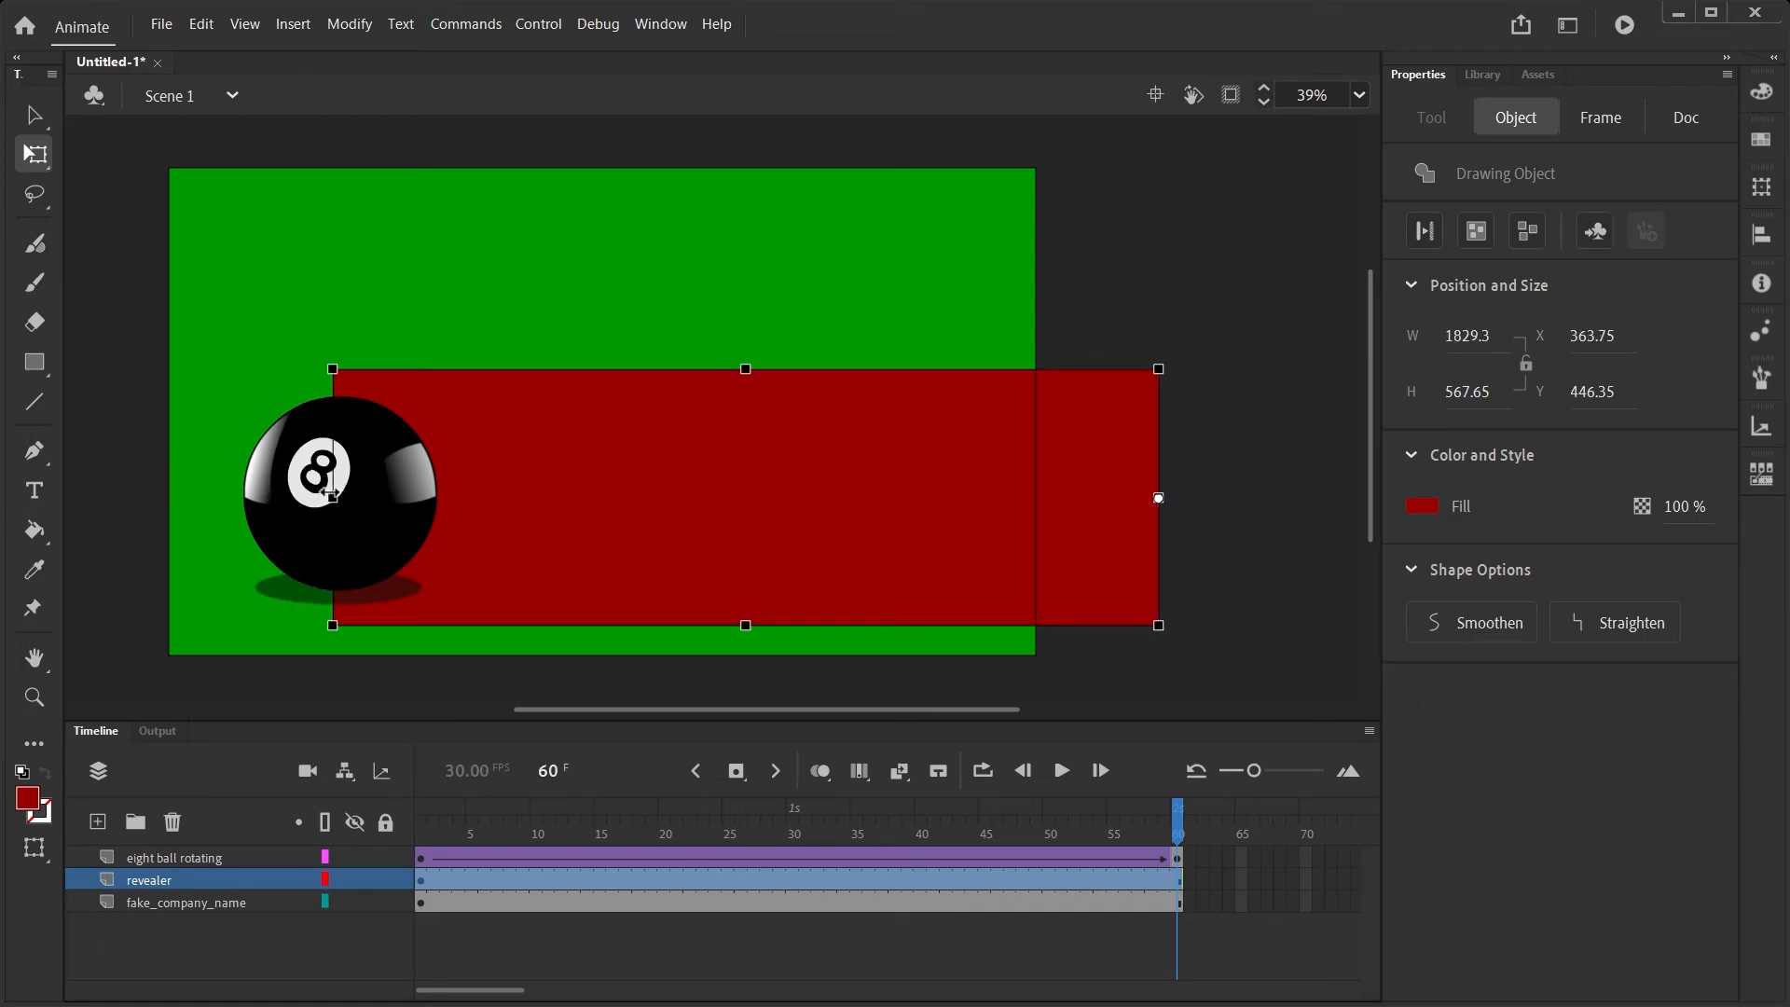
left_click(389, 664)
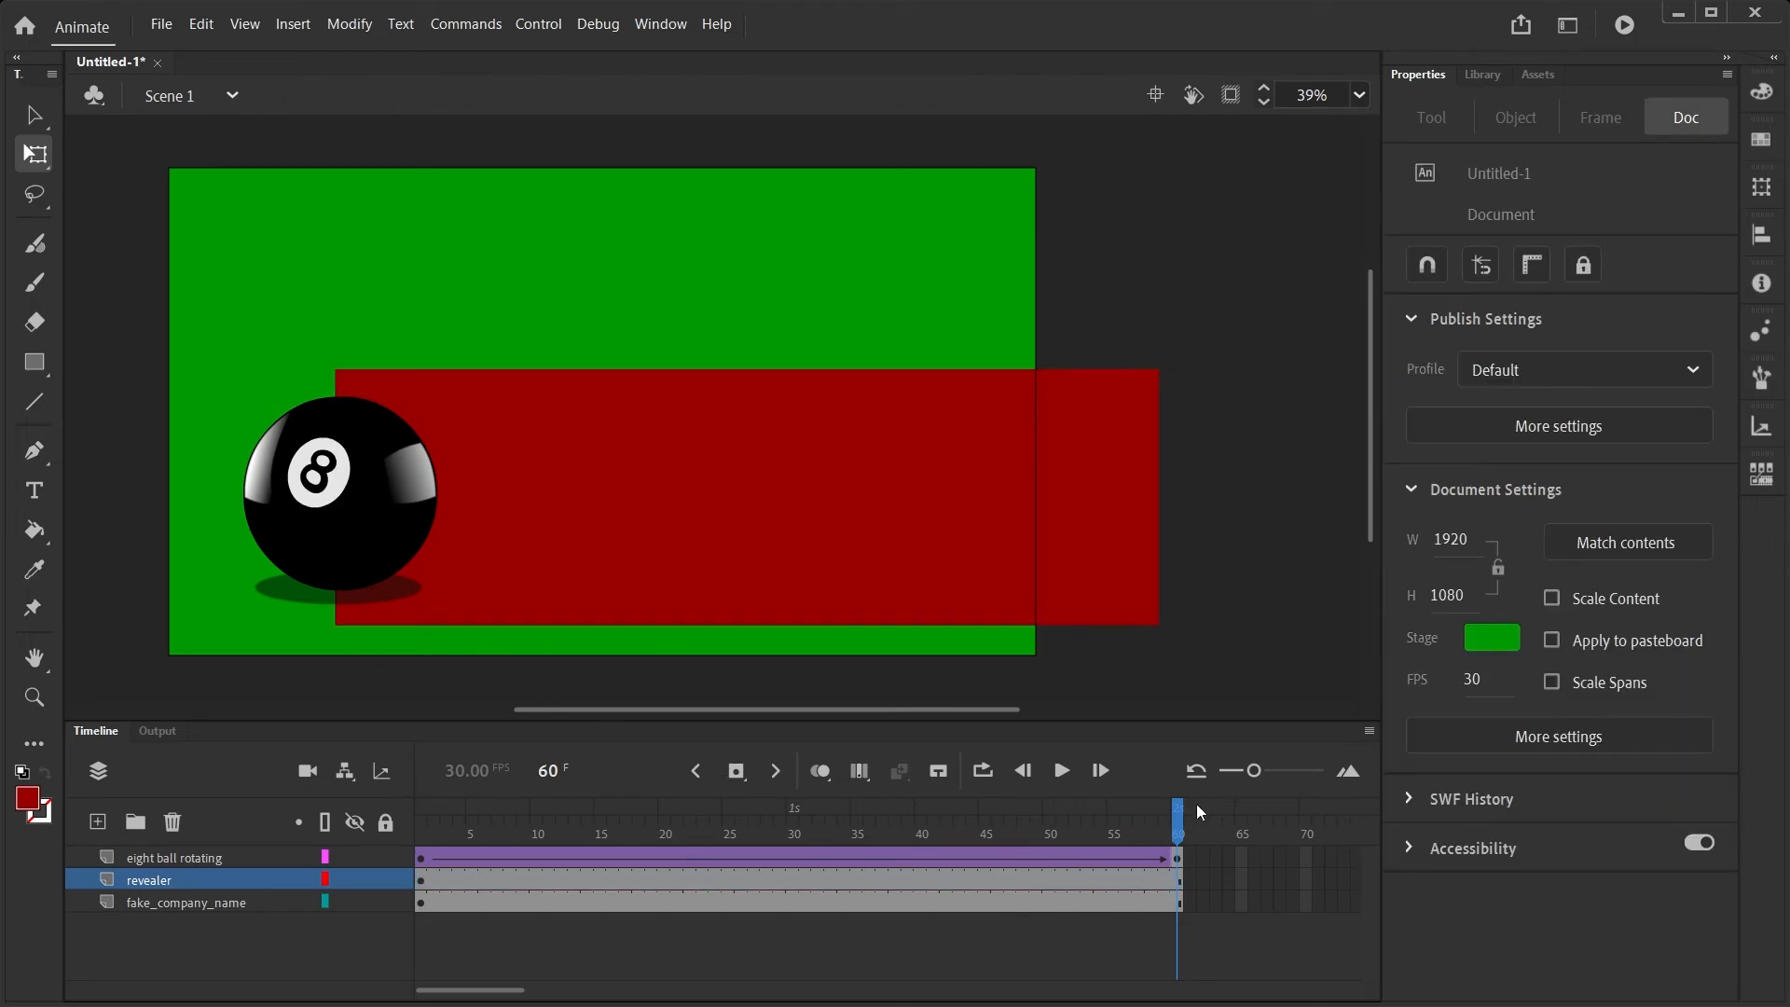
left_click_drag(1198, 811, 247, 828)
key("v")
left_click_drag(992, 567, 997, 569)
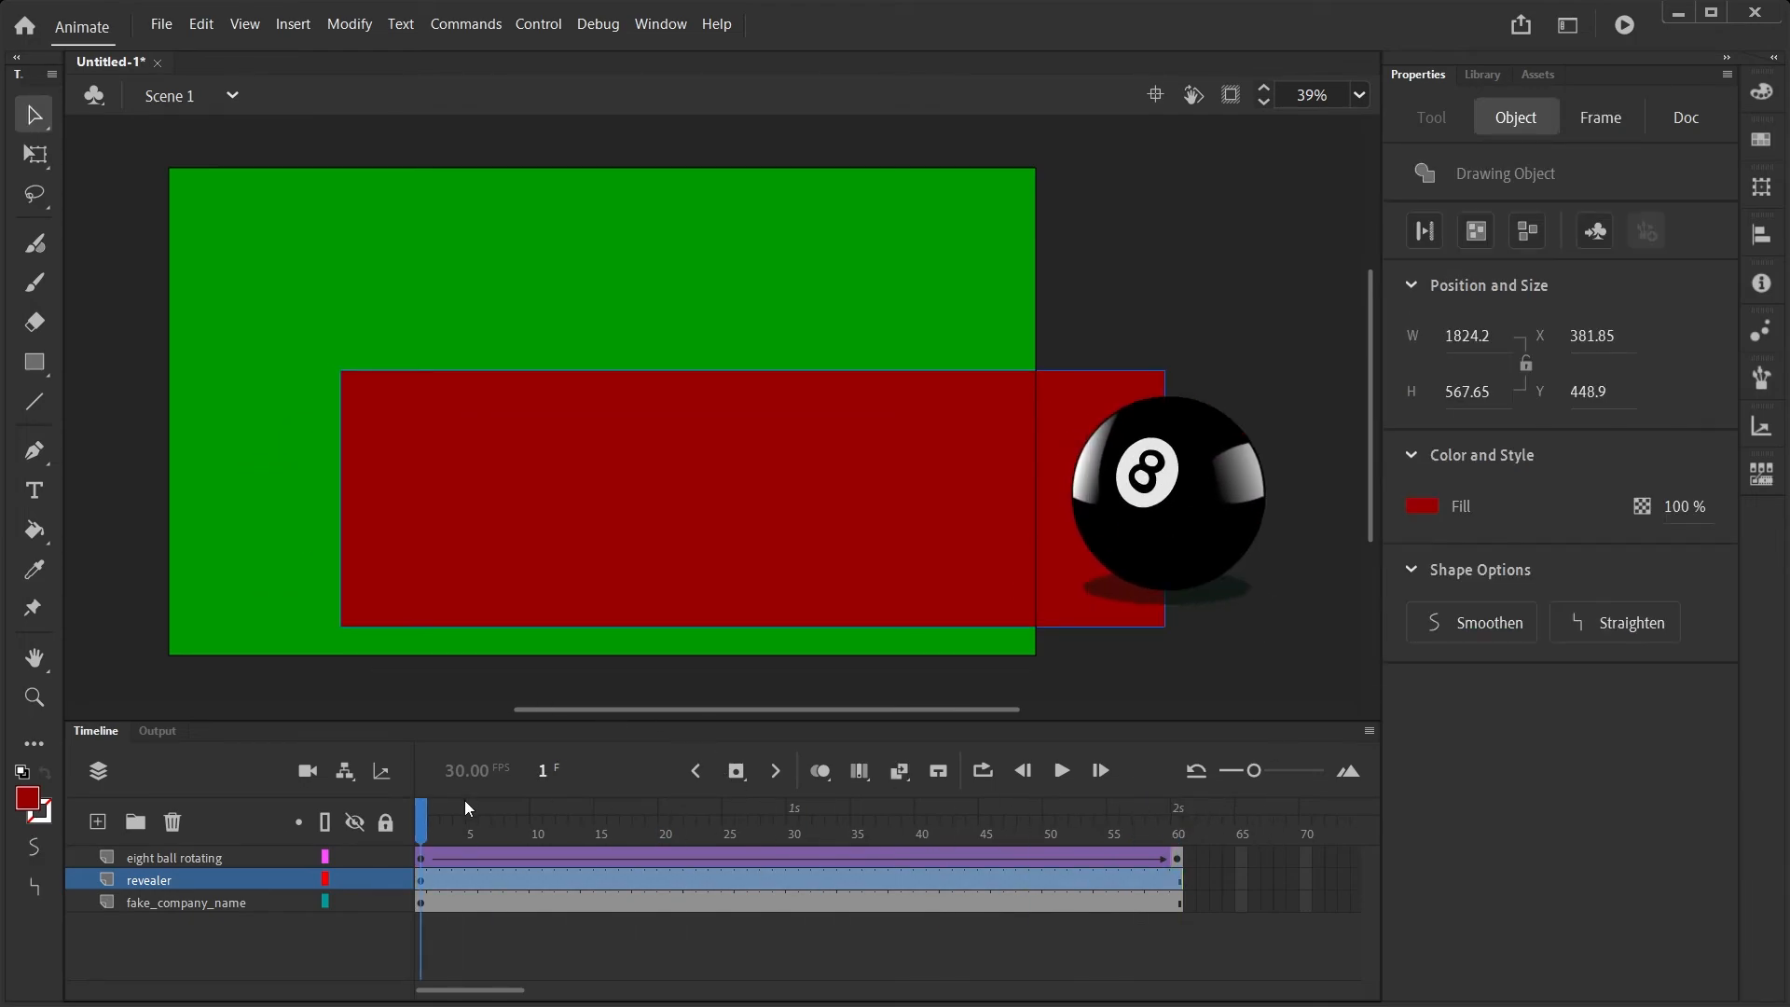
Insert a keyframe at frame 60 of the revealer layer and squash the rectangle there to a strip about 10 px wide behind the ball
left_click(1179, 876)
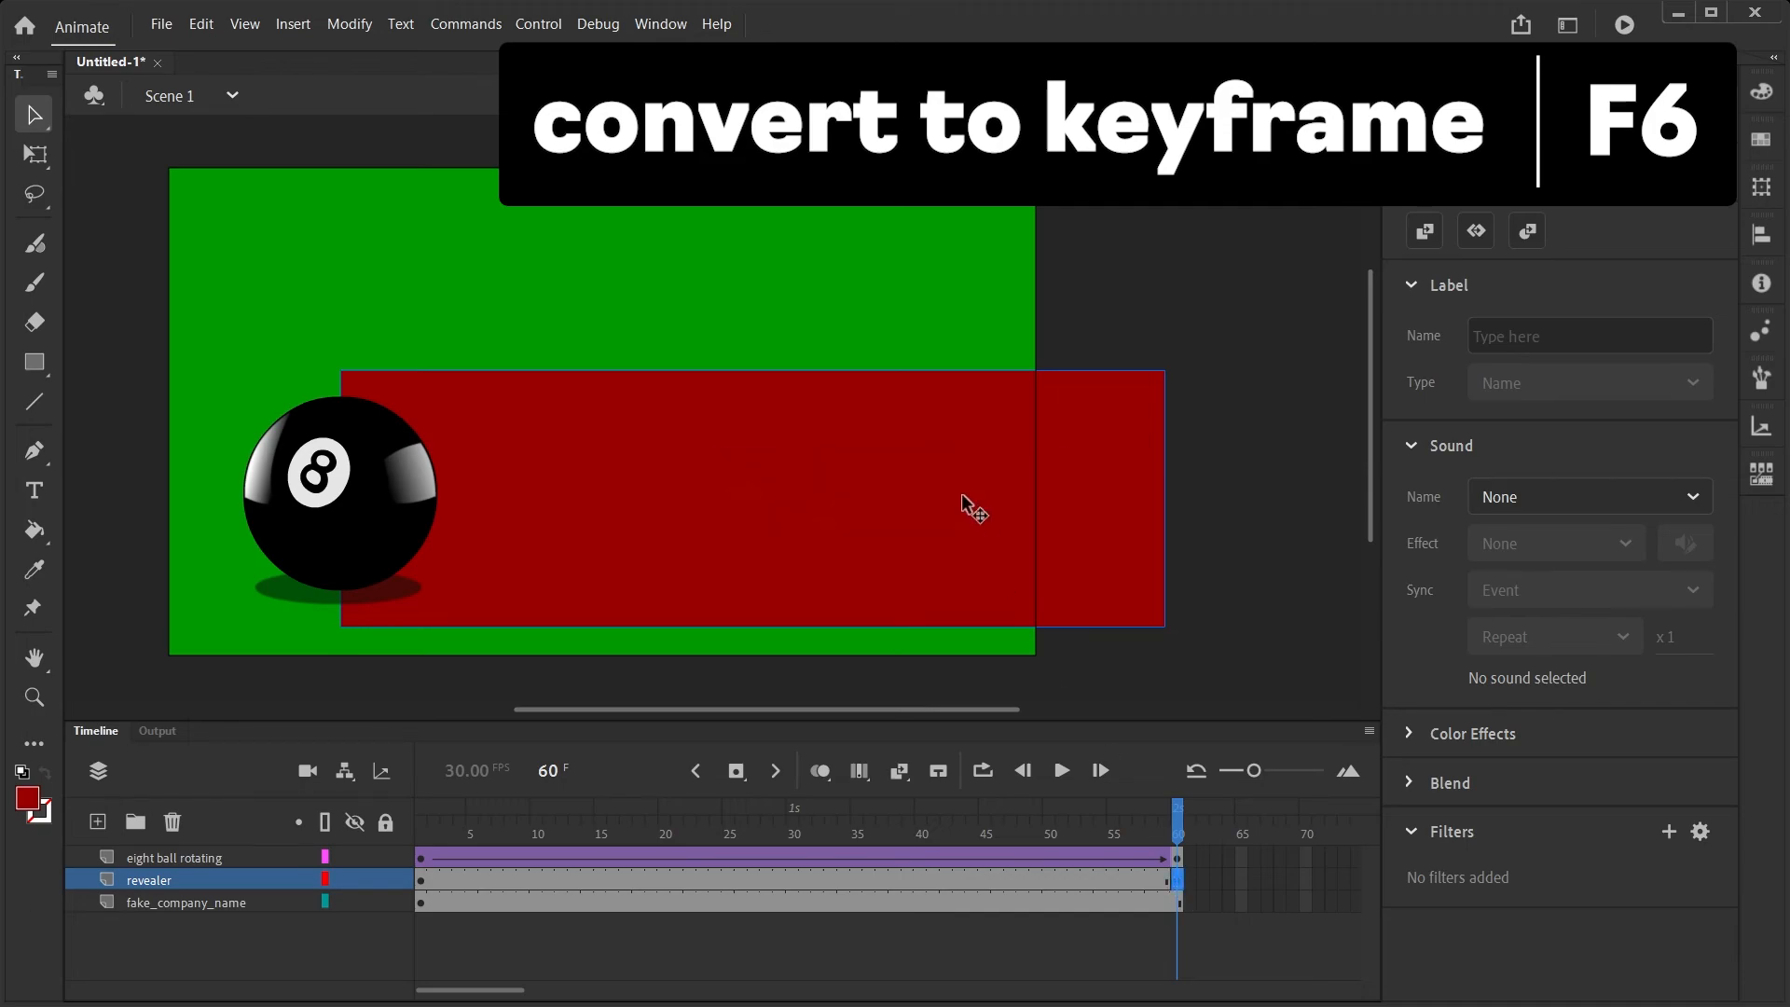
key("F6")
left_click(35, 154)
left_click(831, 400)
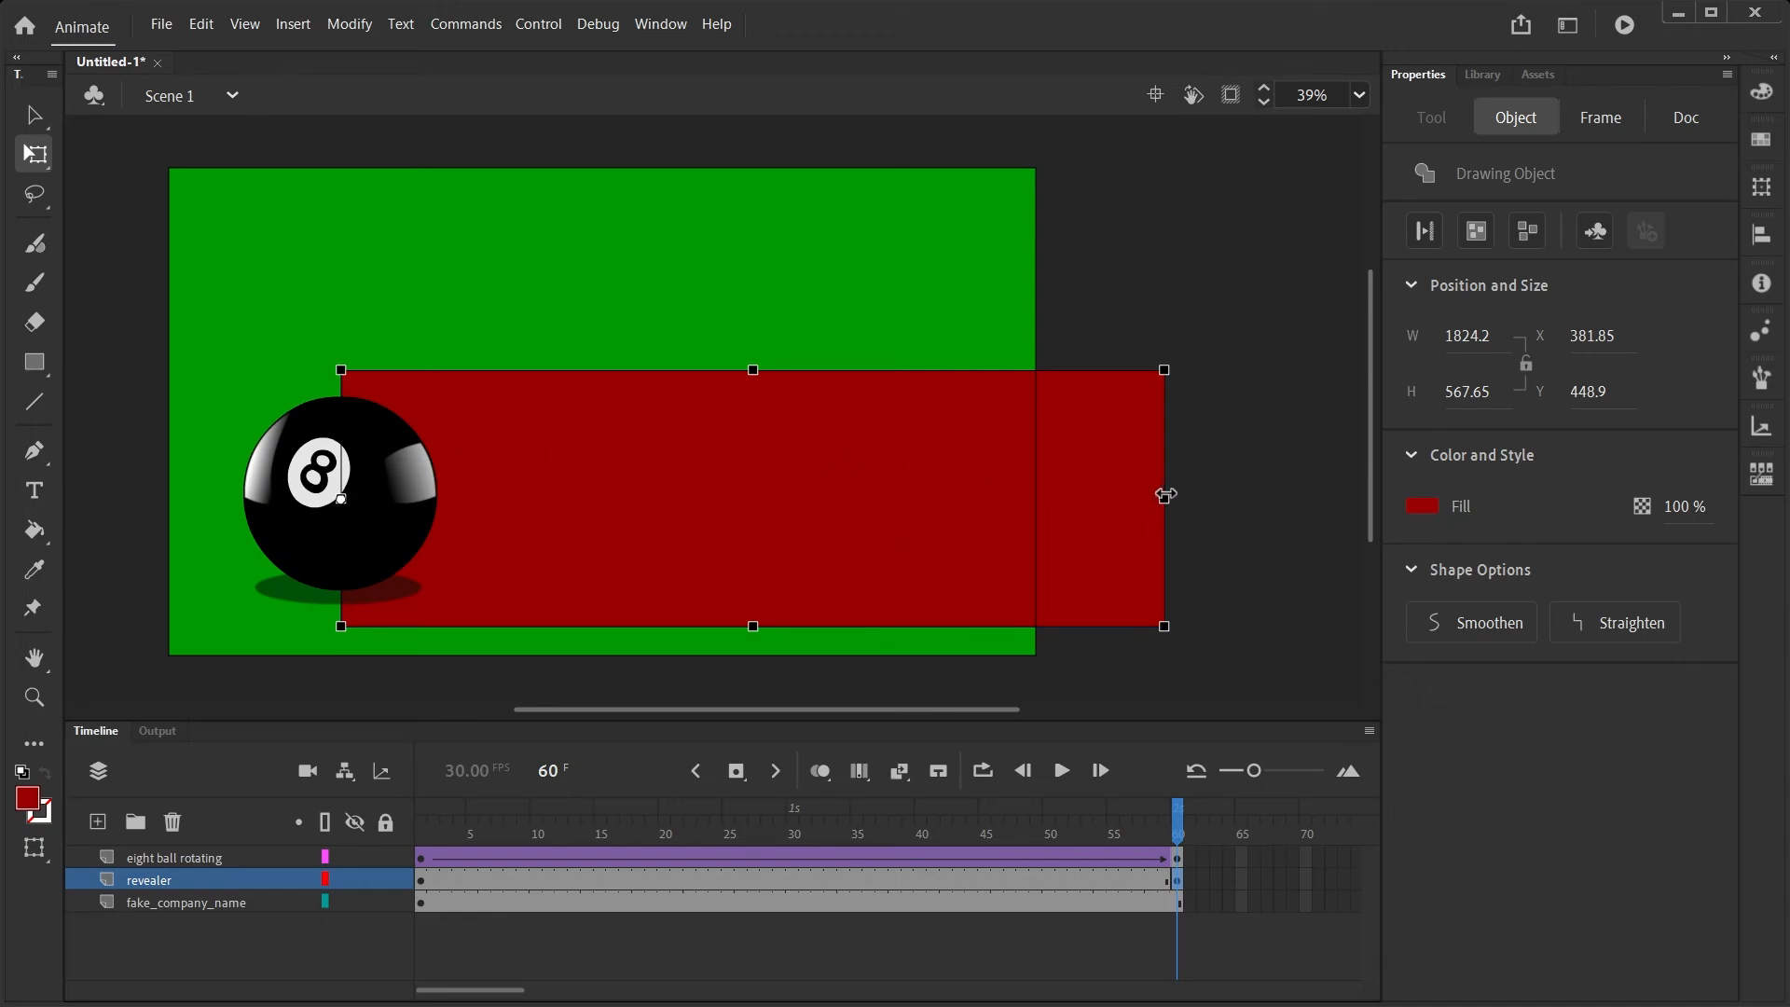
left_click_drag(1165, 495, 344, 497)
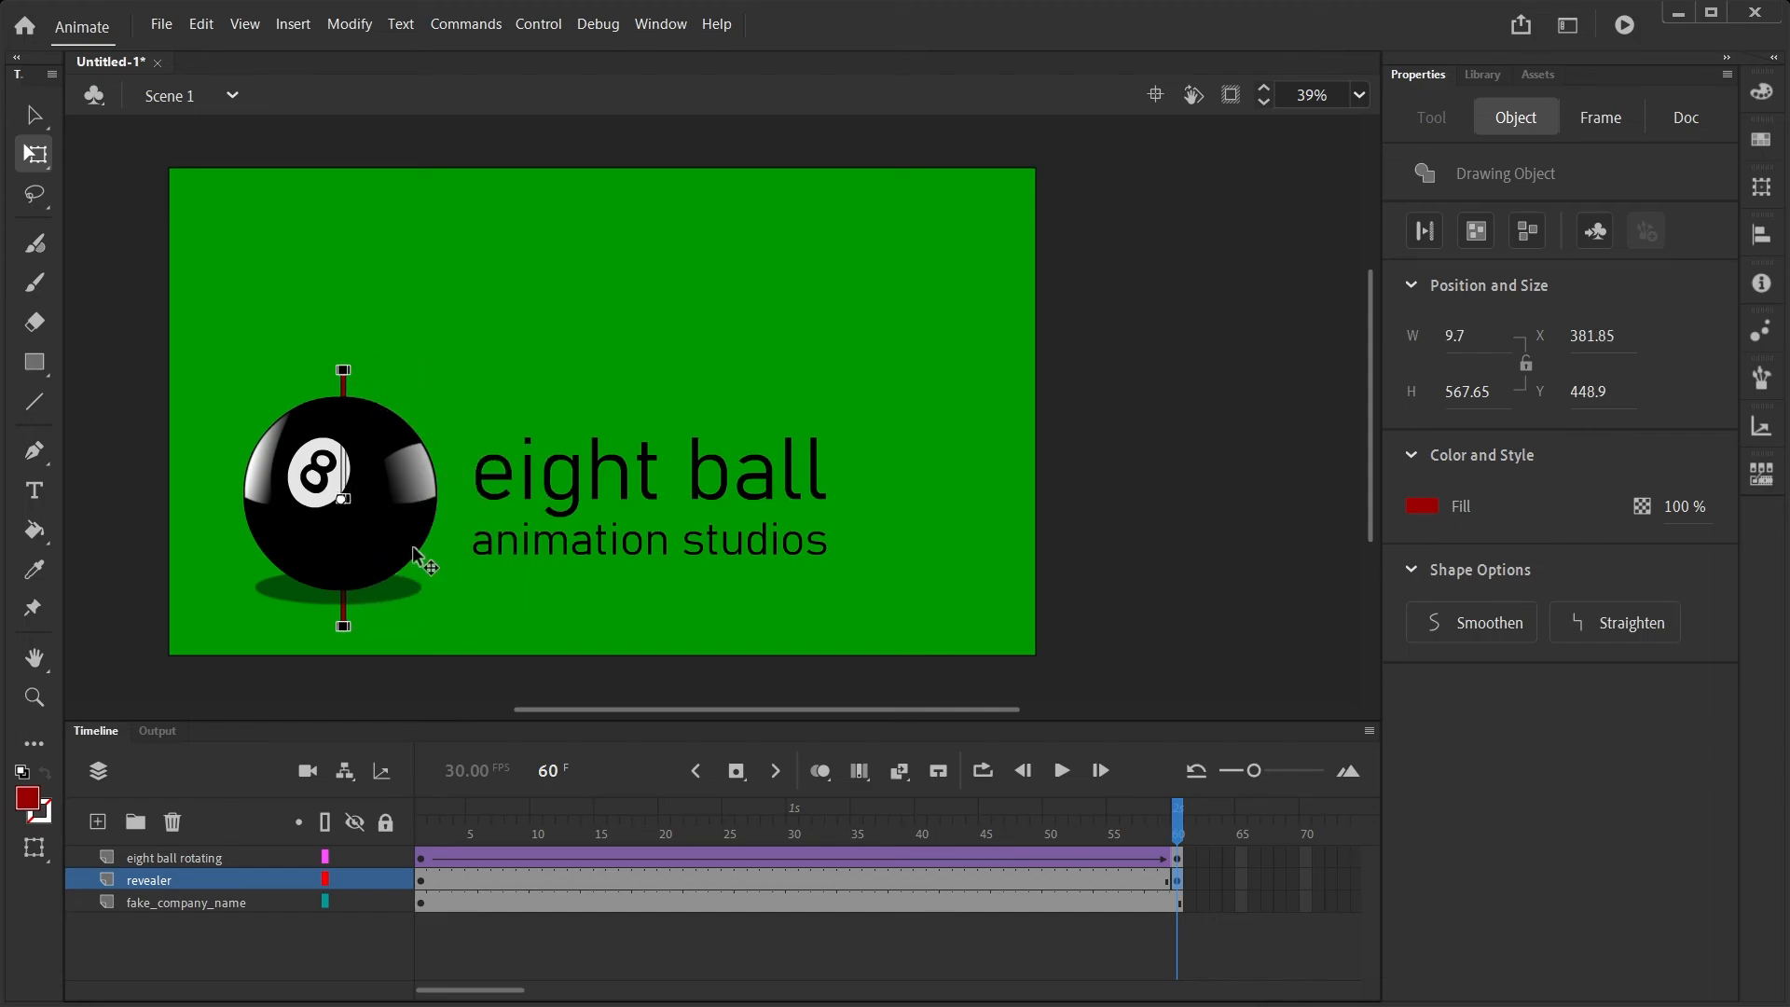
Create a shape tween between the revealer layer's two keyframes and scrub back through it
left_click_drag(1180, 819, 894, 817)
right_click(786, 880)
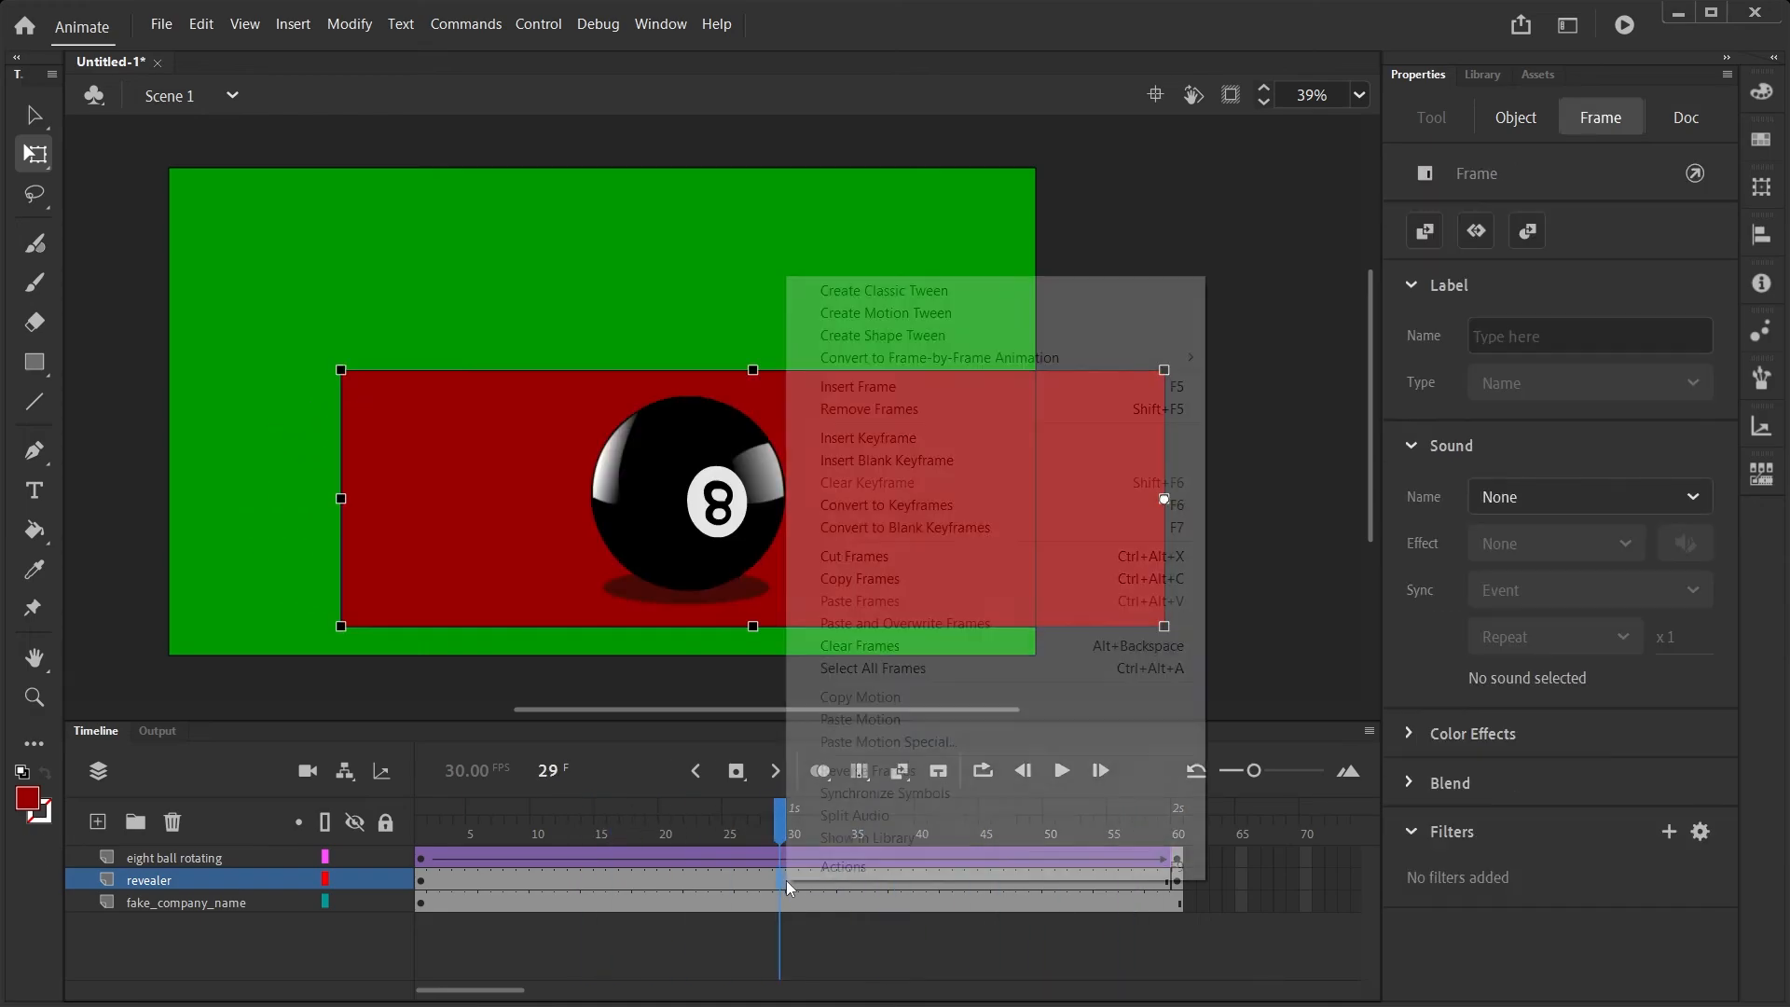
left_click(893, 337)
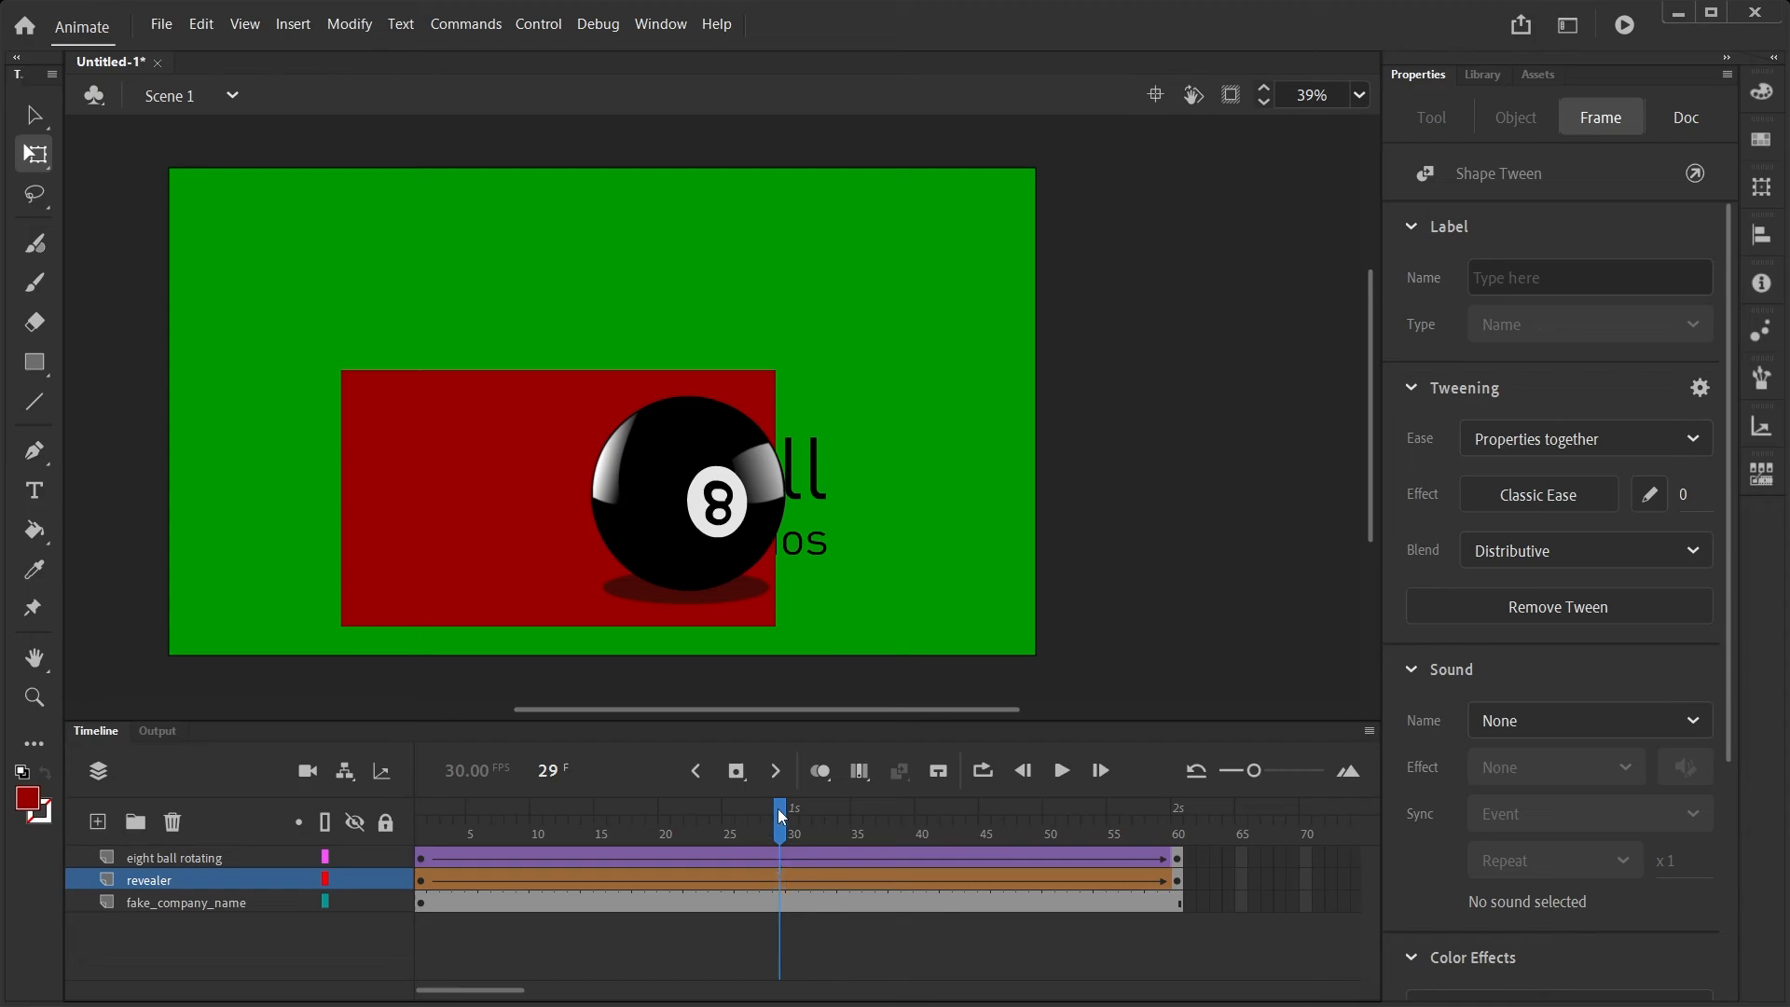
left_click_drag(778, 809, 380, 969)
Apply the custom ease My Ease 1 to the revealer's shape tween and scrub through the frames to check it
left_click(576, 881)
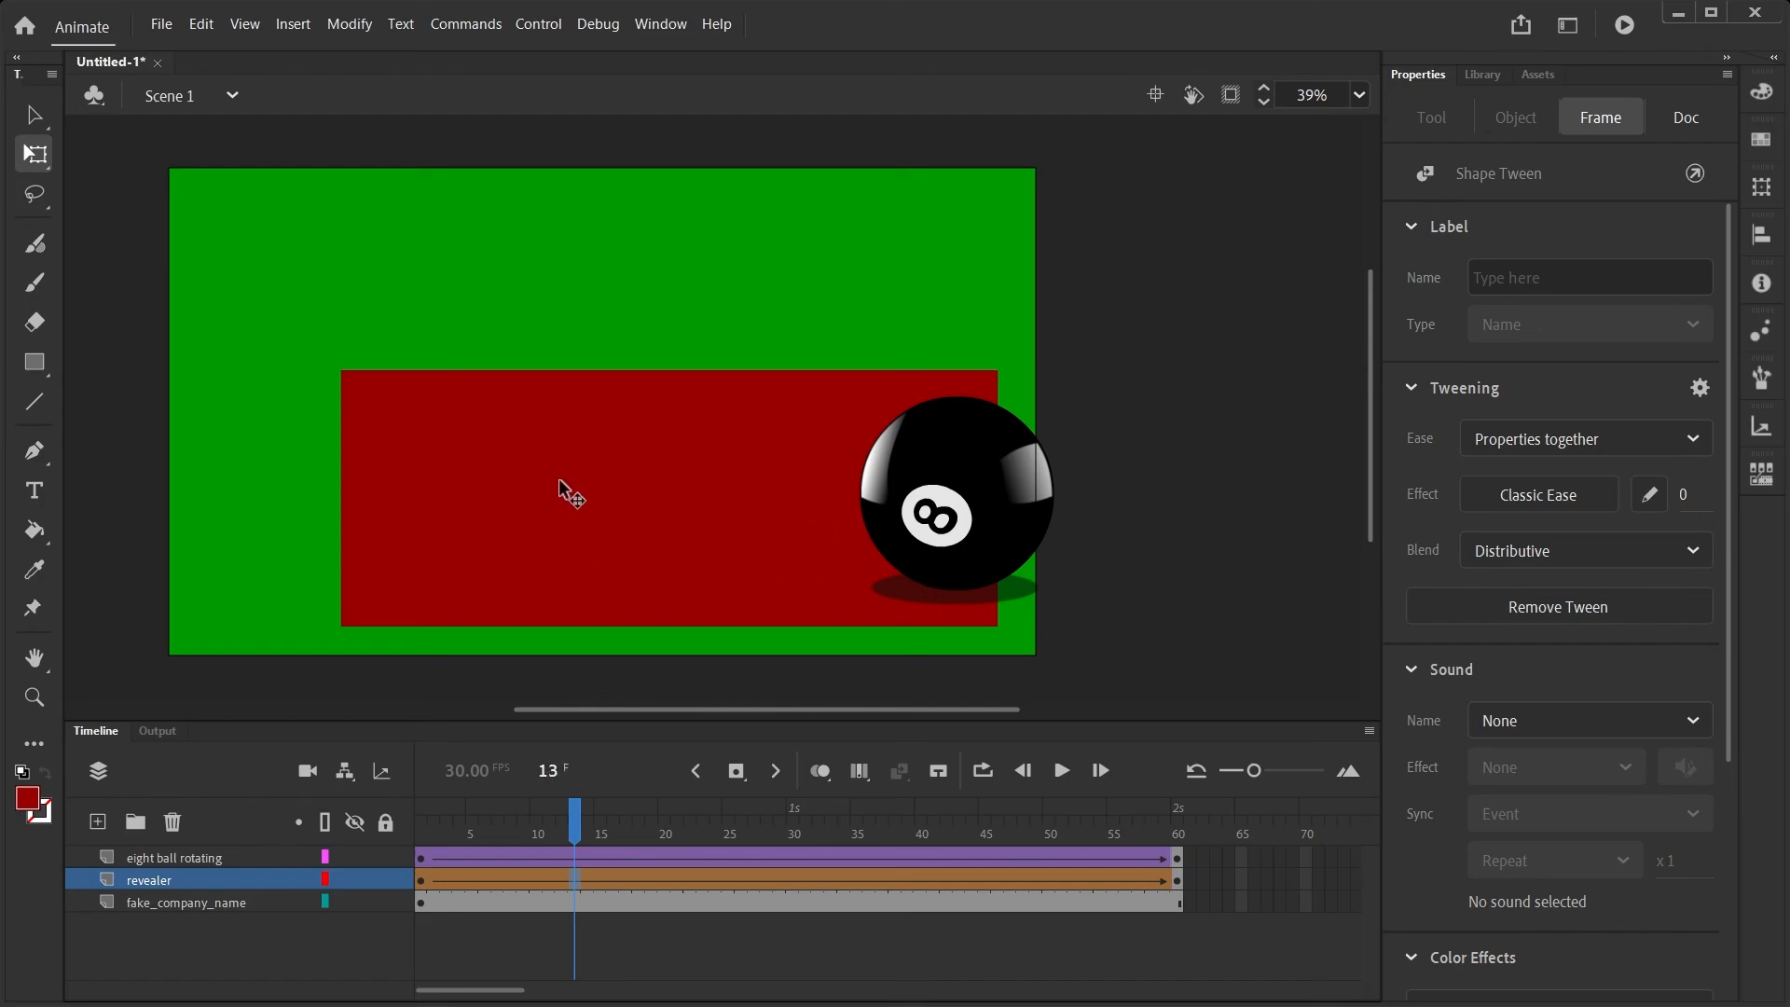
left_click(1524, 498)
left_click(1003, 748)
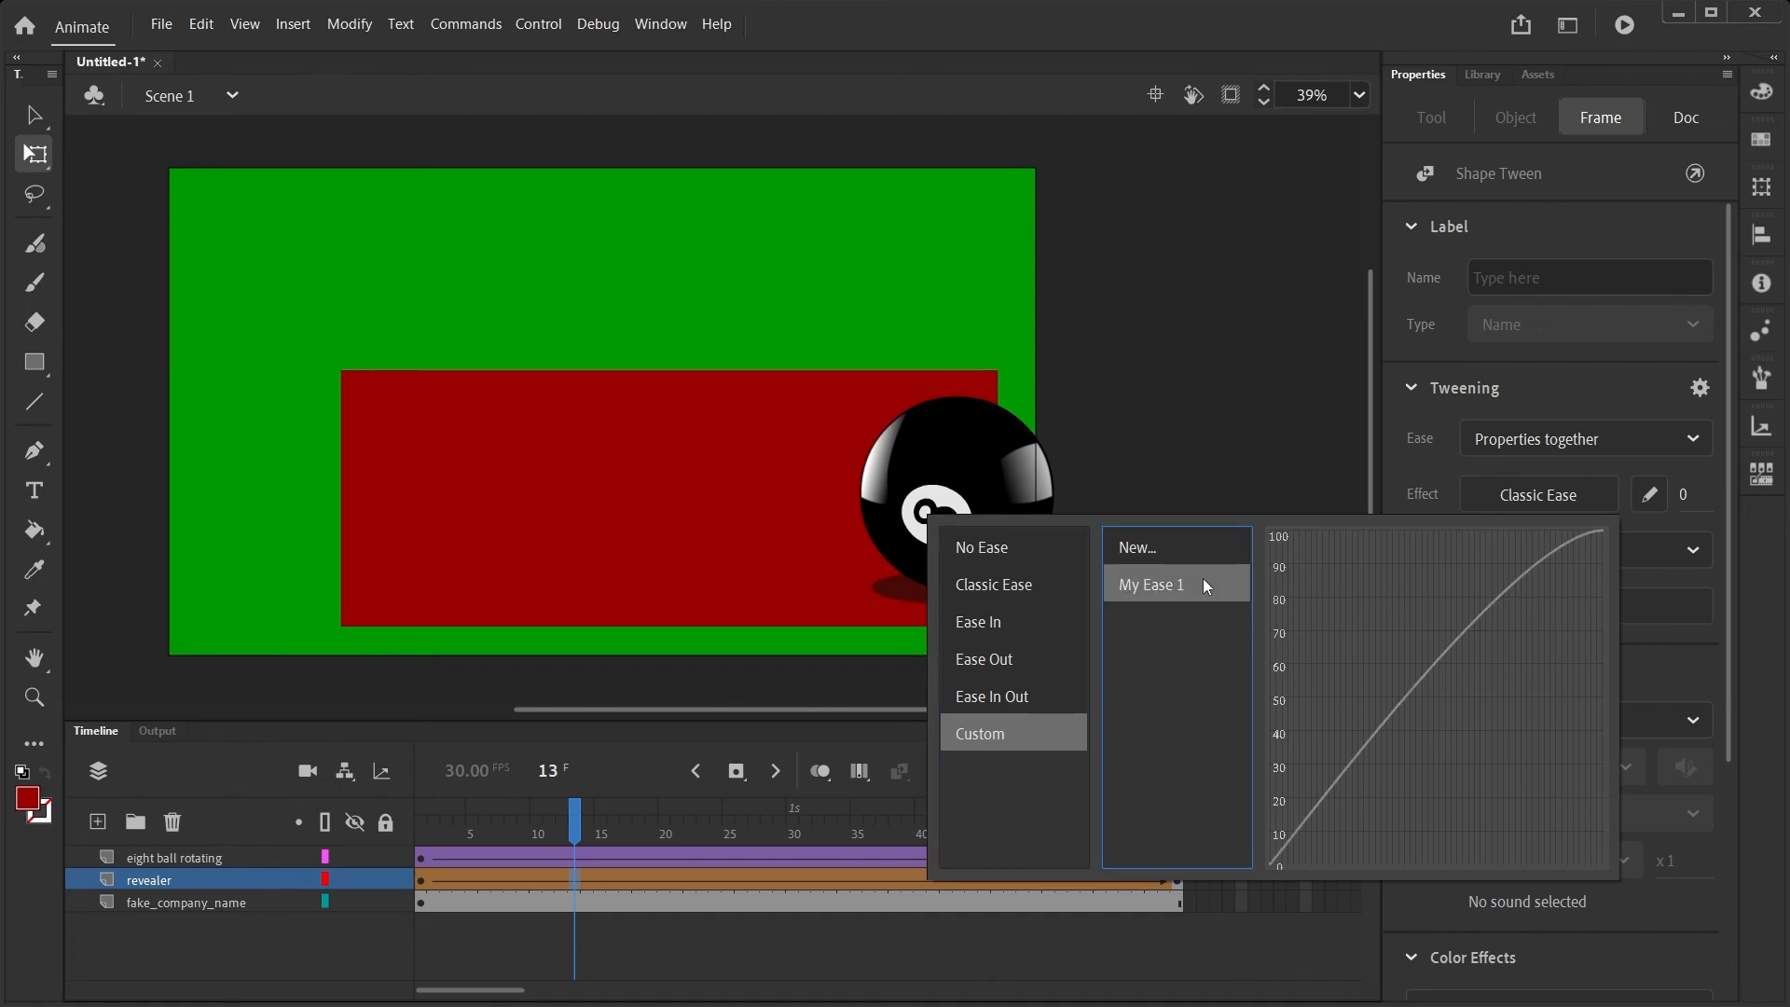
double_click(1202, 582)
left_click_drag(602, 813, 340, 969)
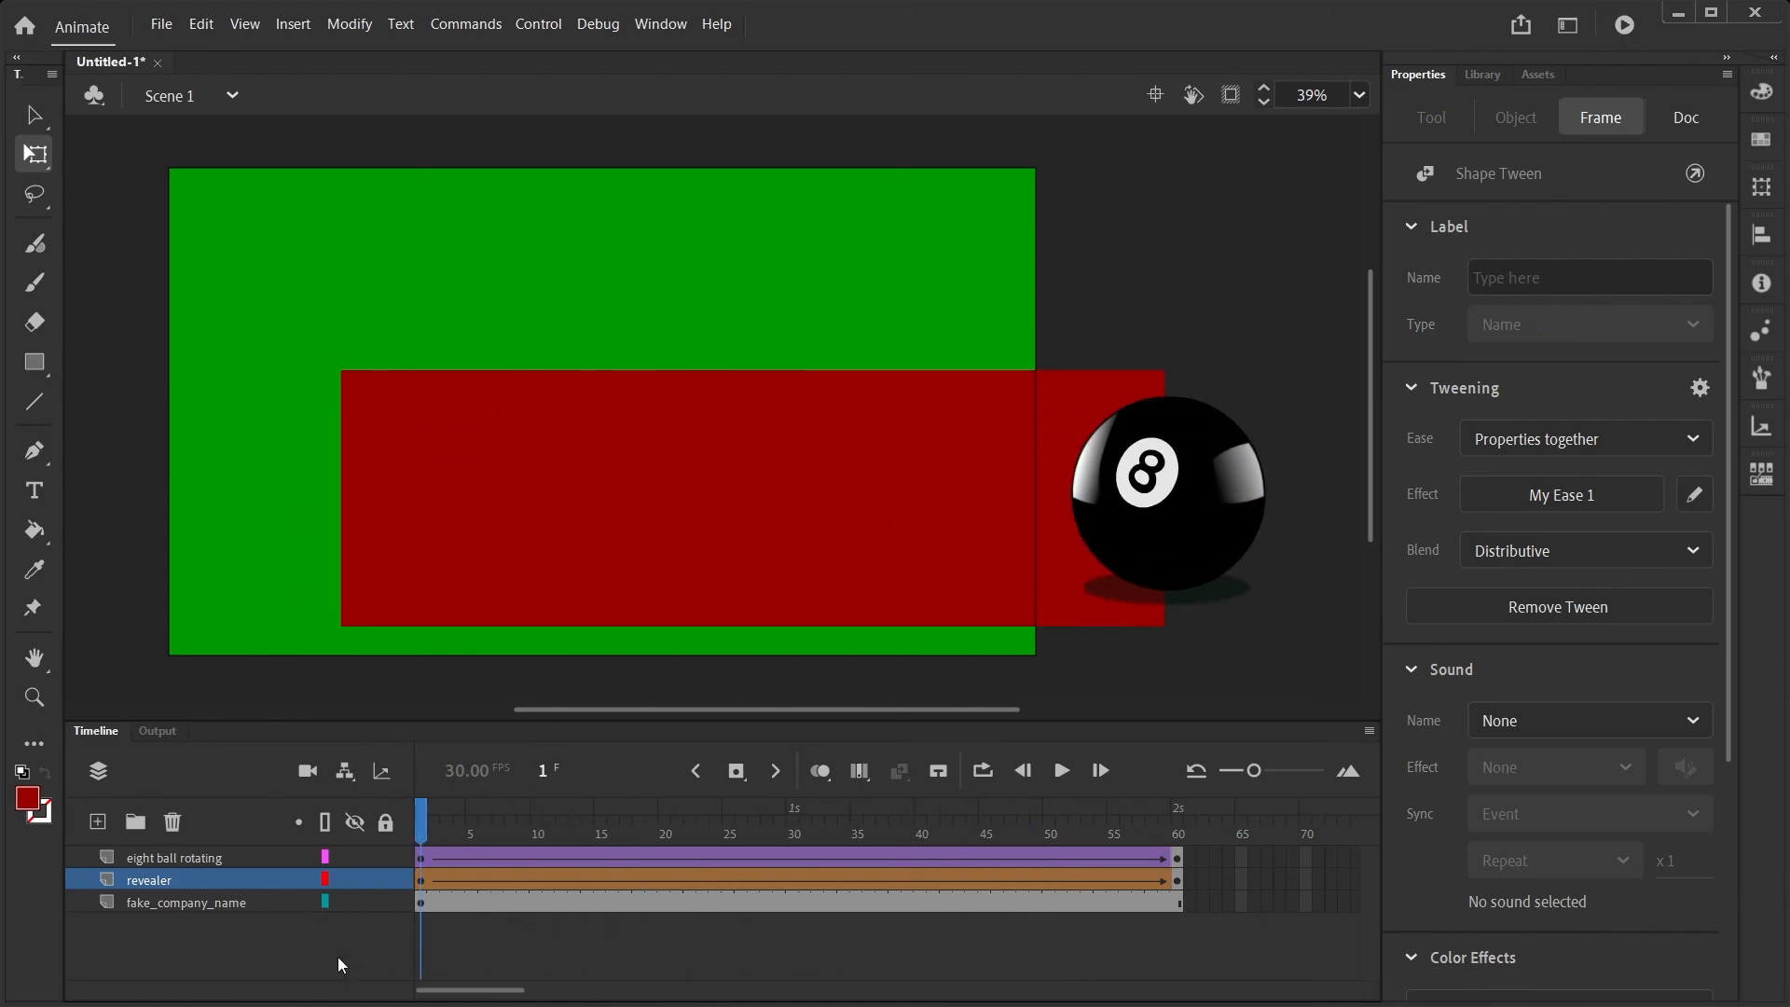
Change the fill of the revealer rectangle at frame 1 to the stage's green by sampling the background
left_click(421, 881)
left_click(522, 558)
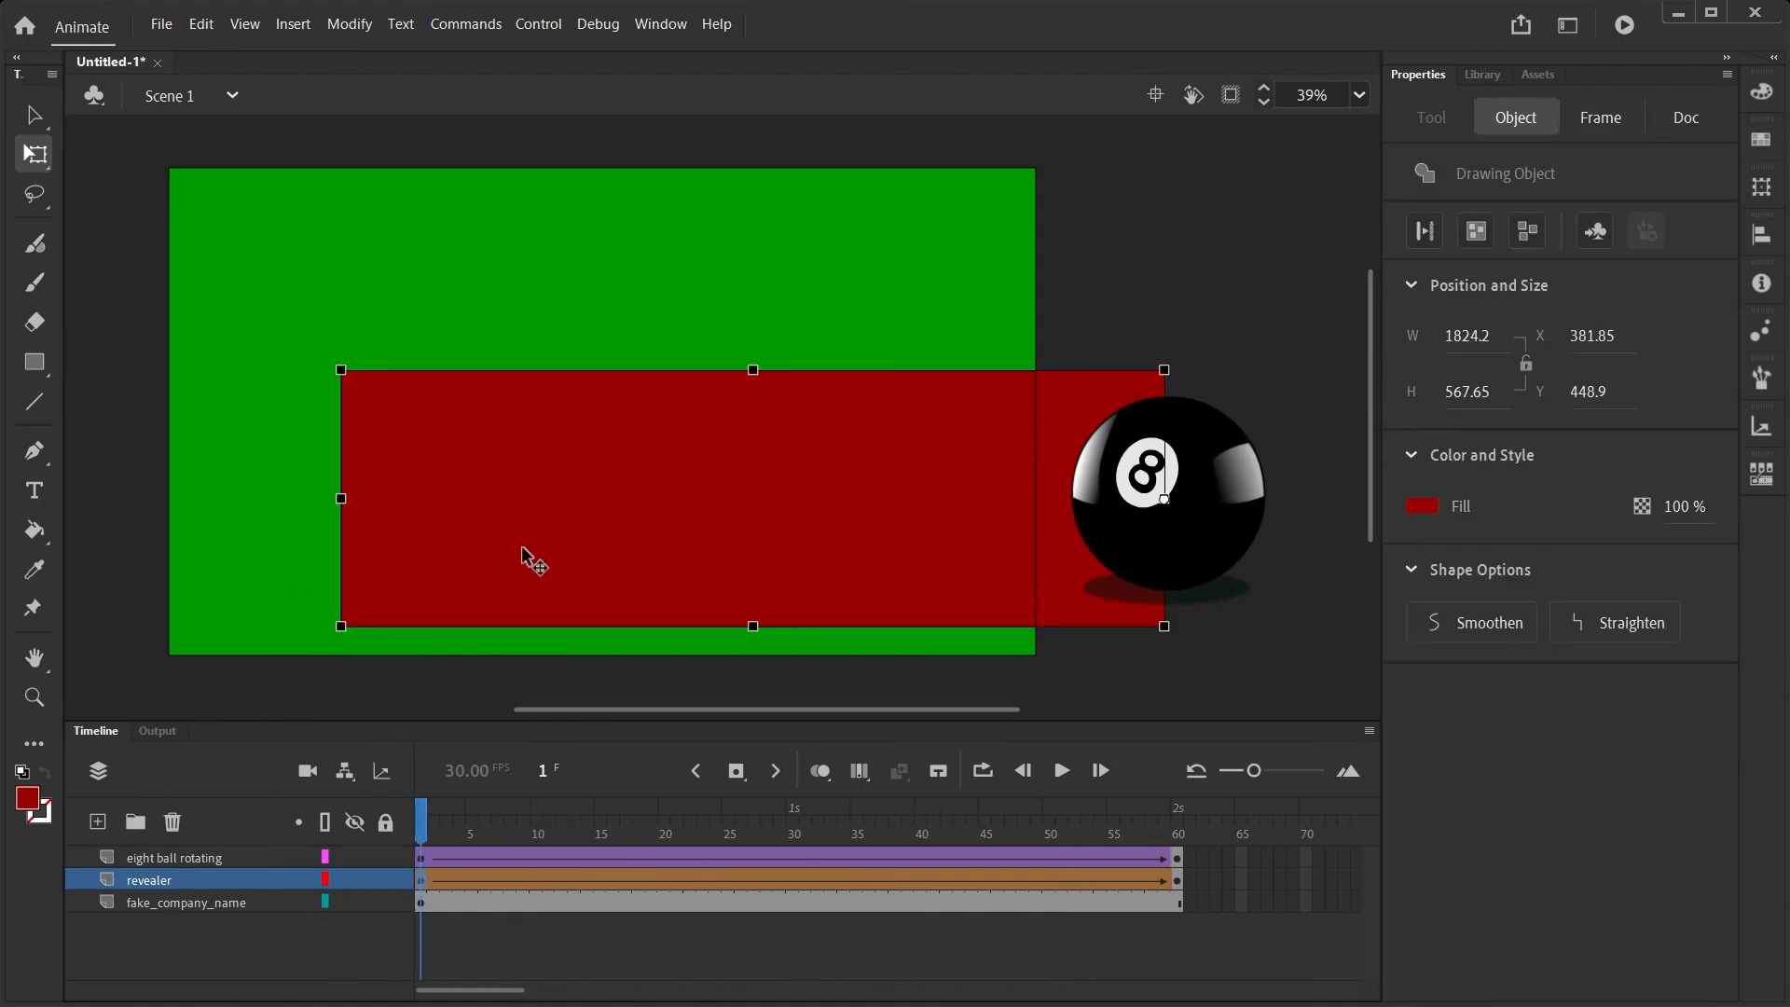
left_click(1421, 505)
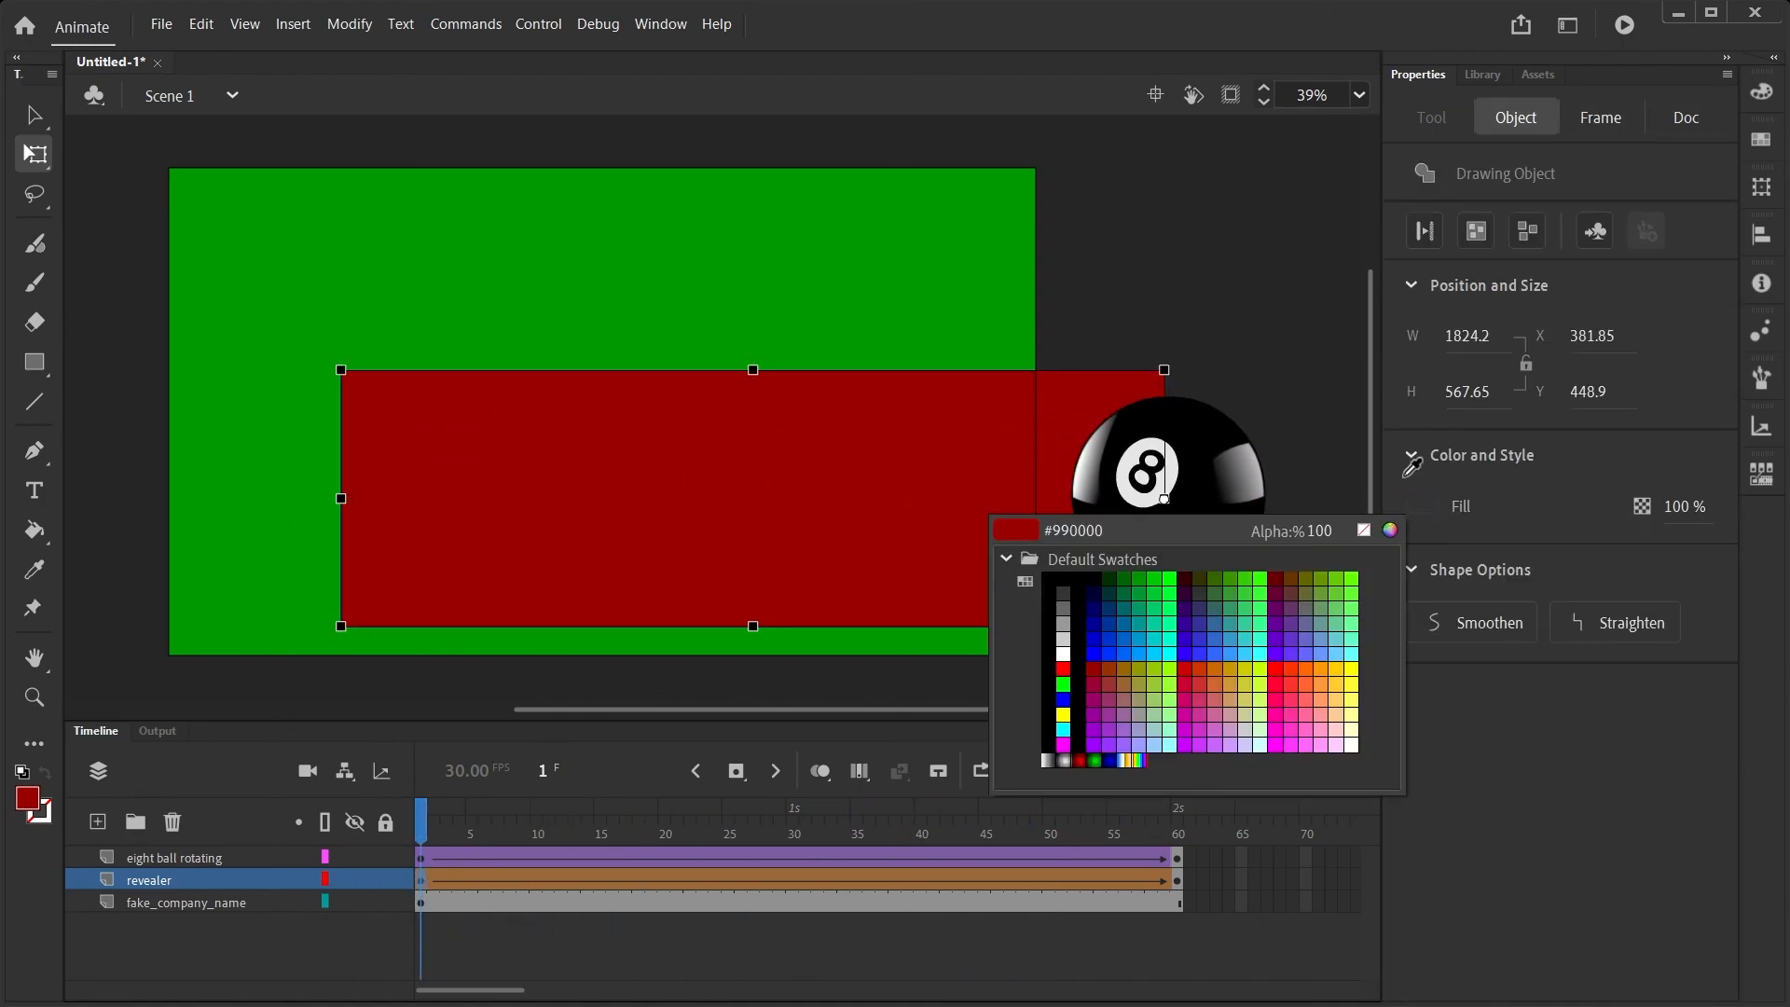
left_click(878, 215)
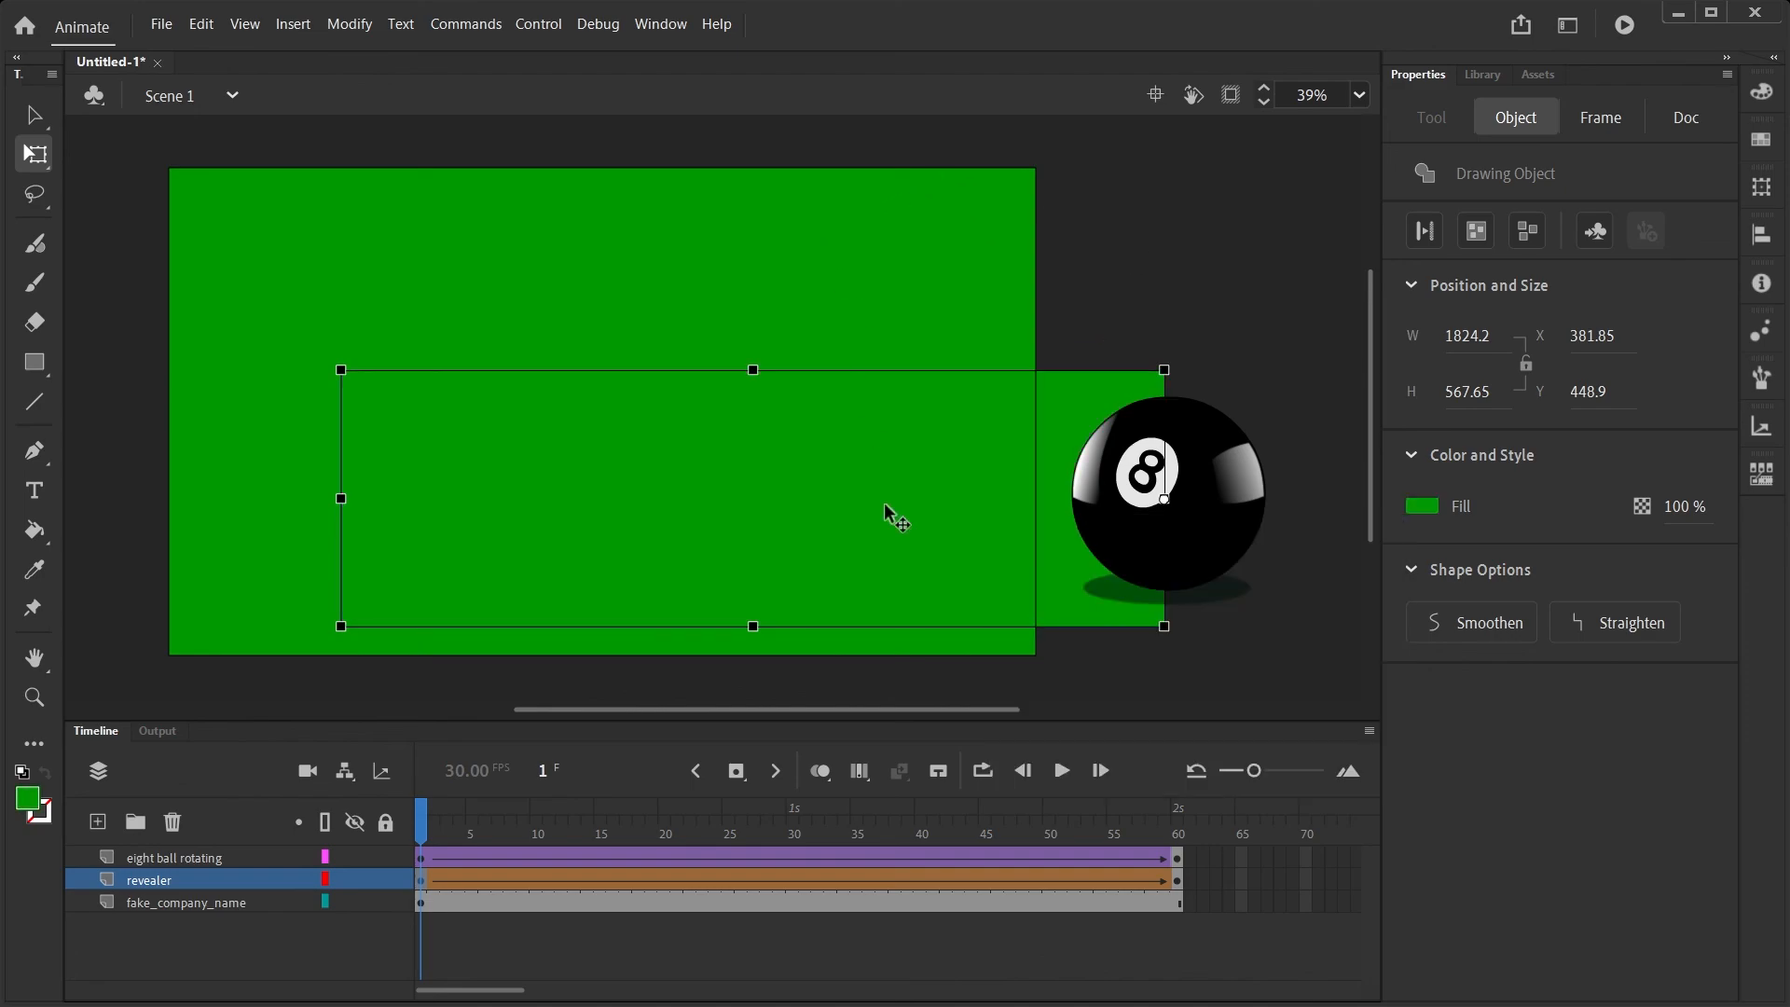
Match the thin revealer strip's fill at frame 60 to the stage's green and scrub back to frame 1
left_click(1179, 882)
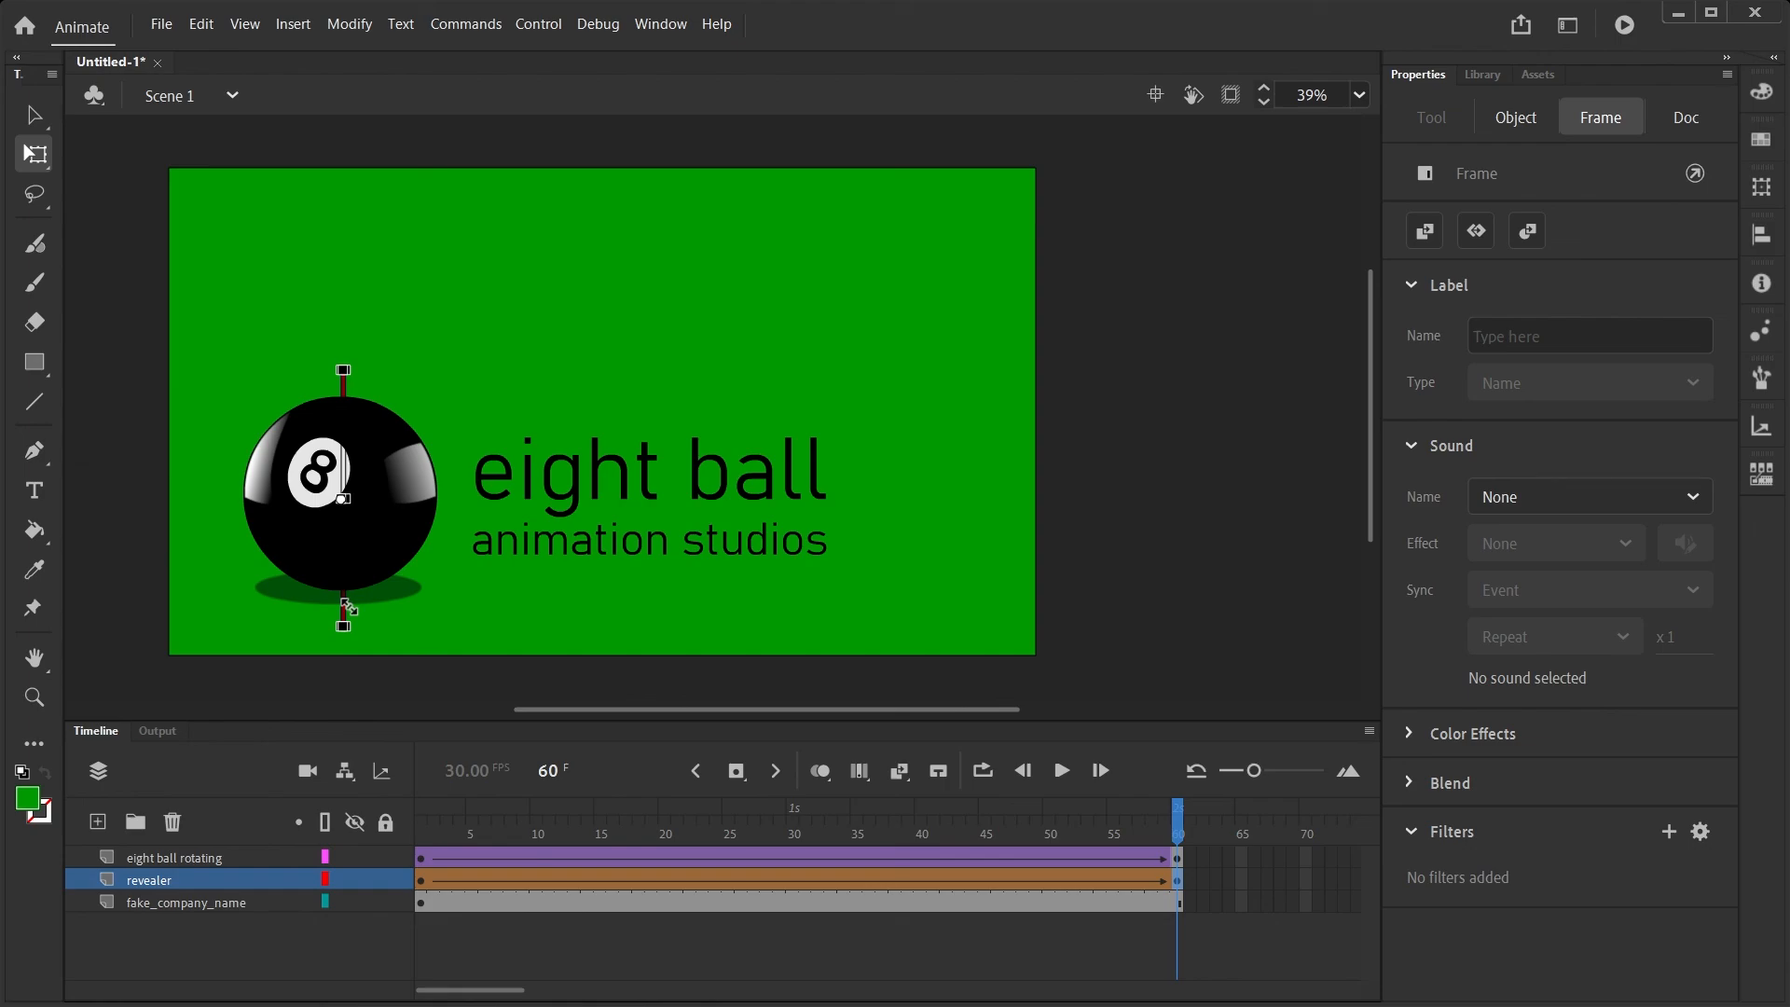
key("v")
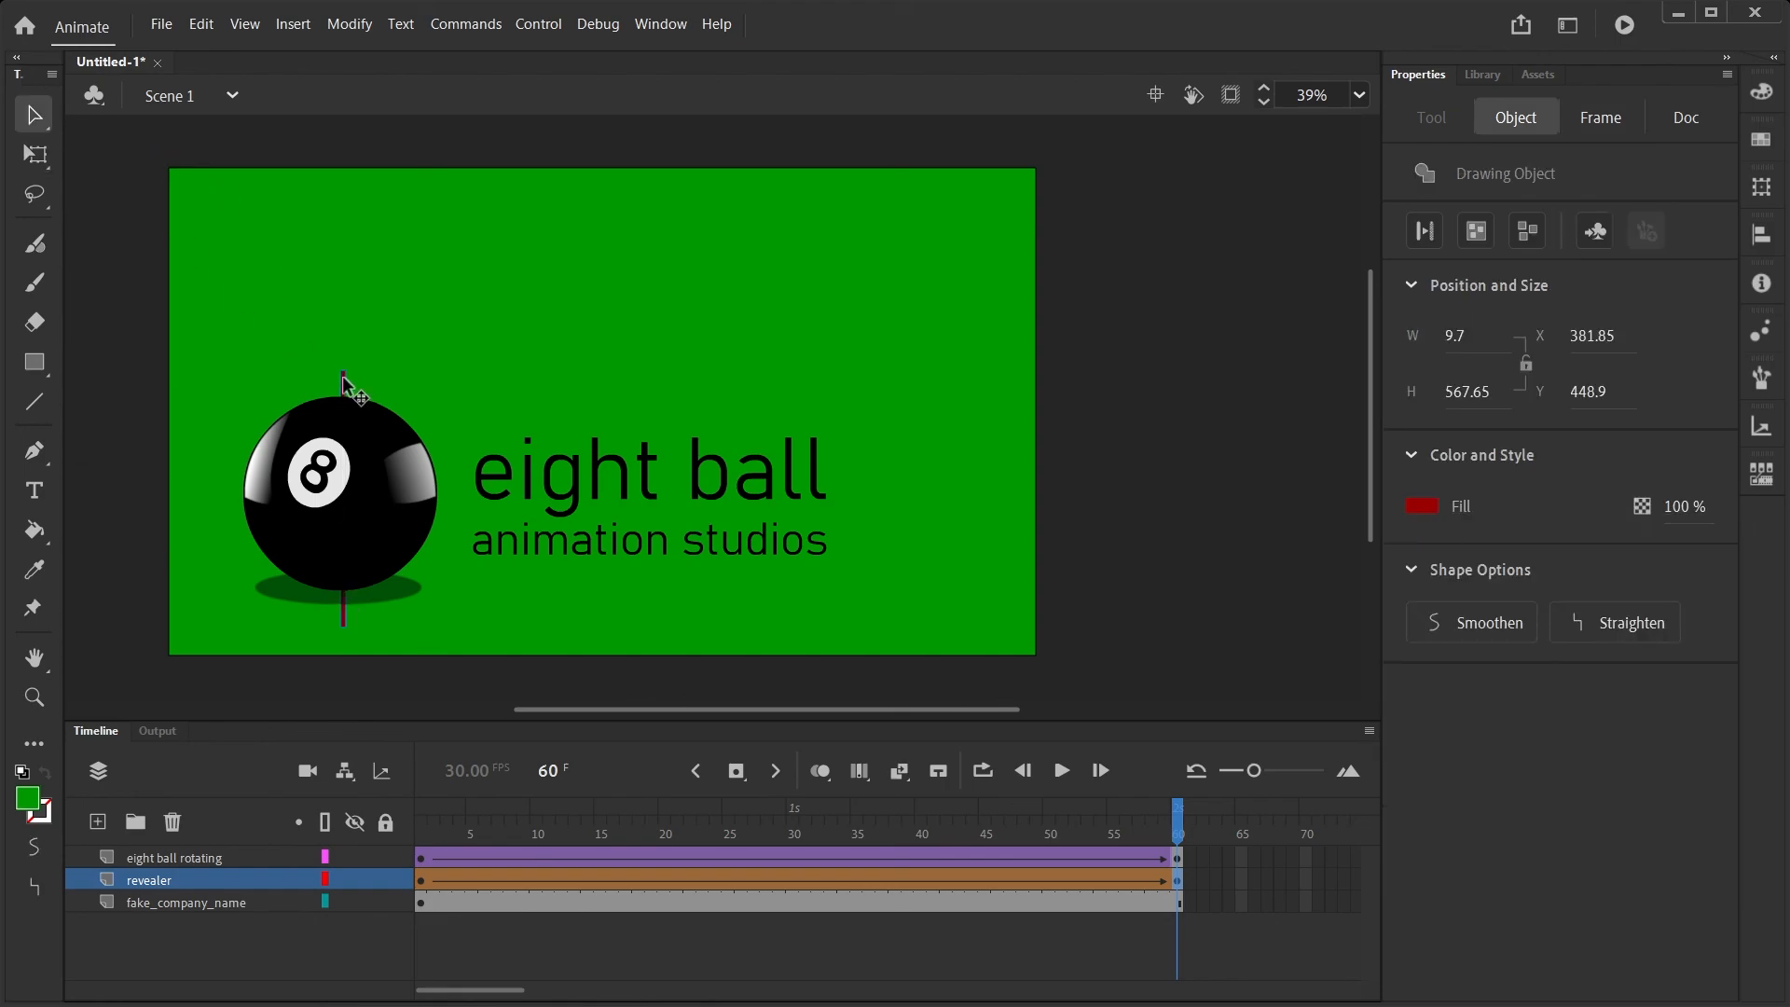
left_click(1422, 506)
left_click(942, 244)
left_click_drag(1179, 821, 395, 840)
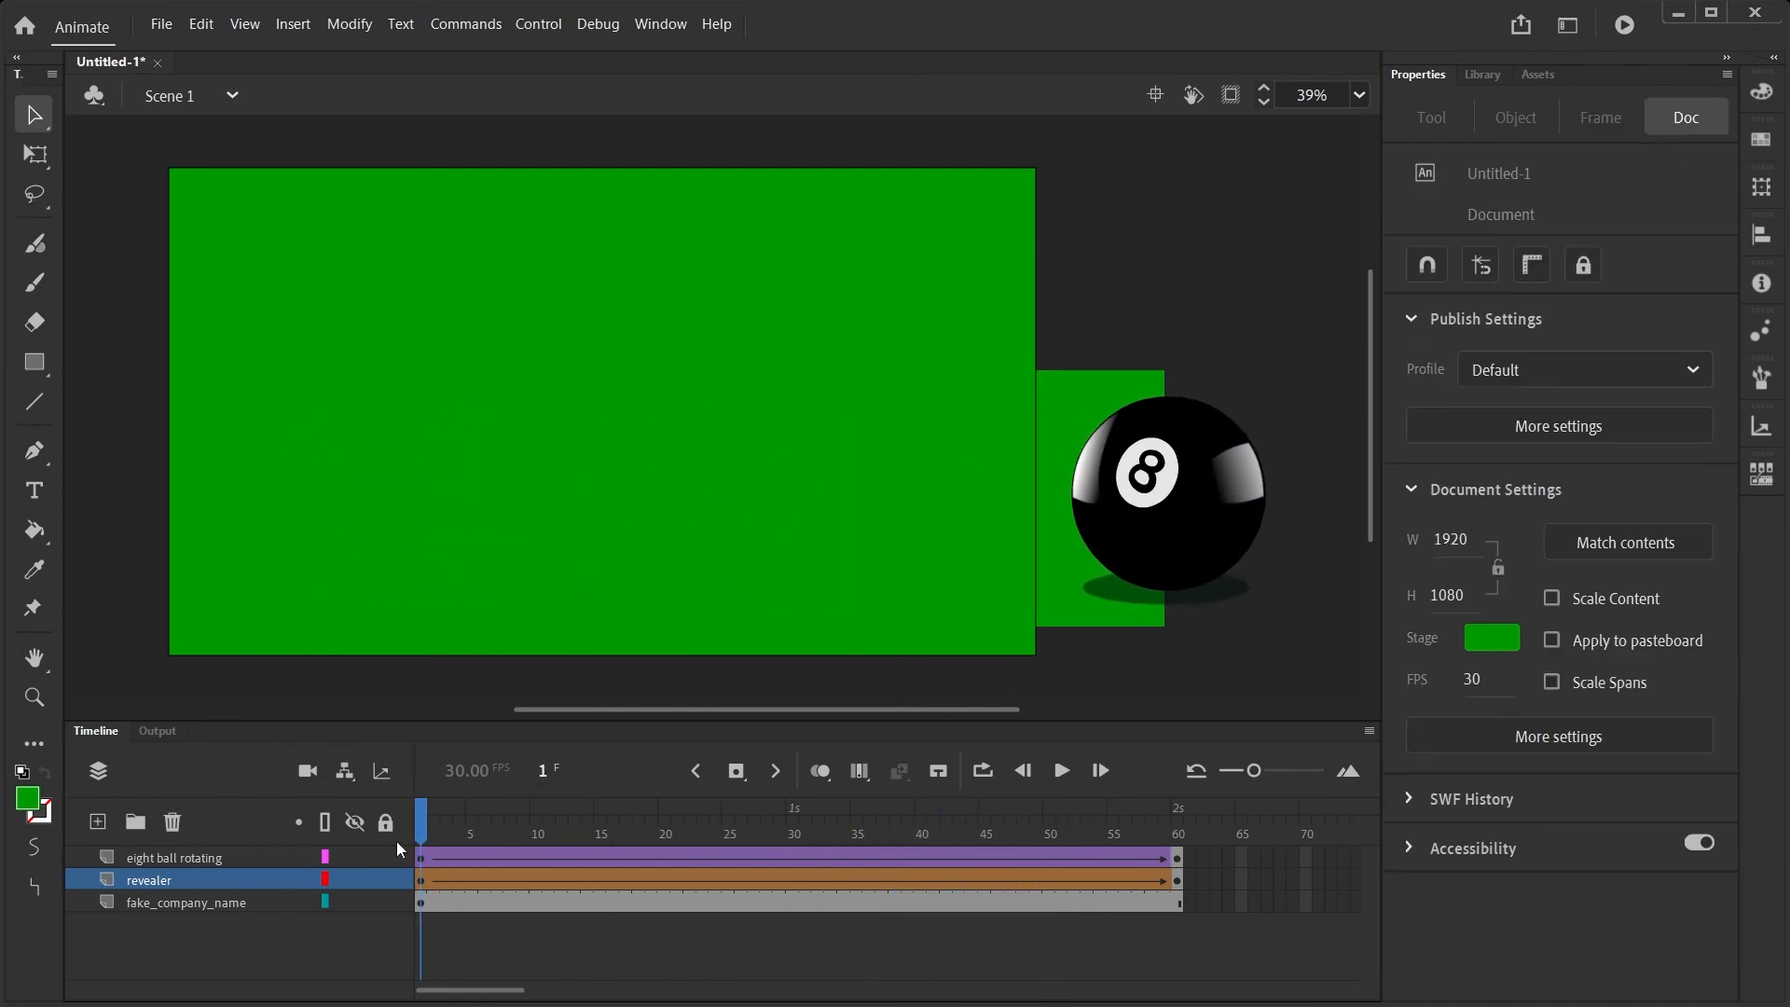
Clip content outside the stage and play the animation to review the title reveal
left_click(1230, 96)
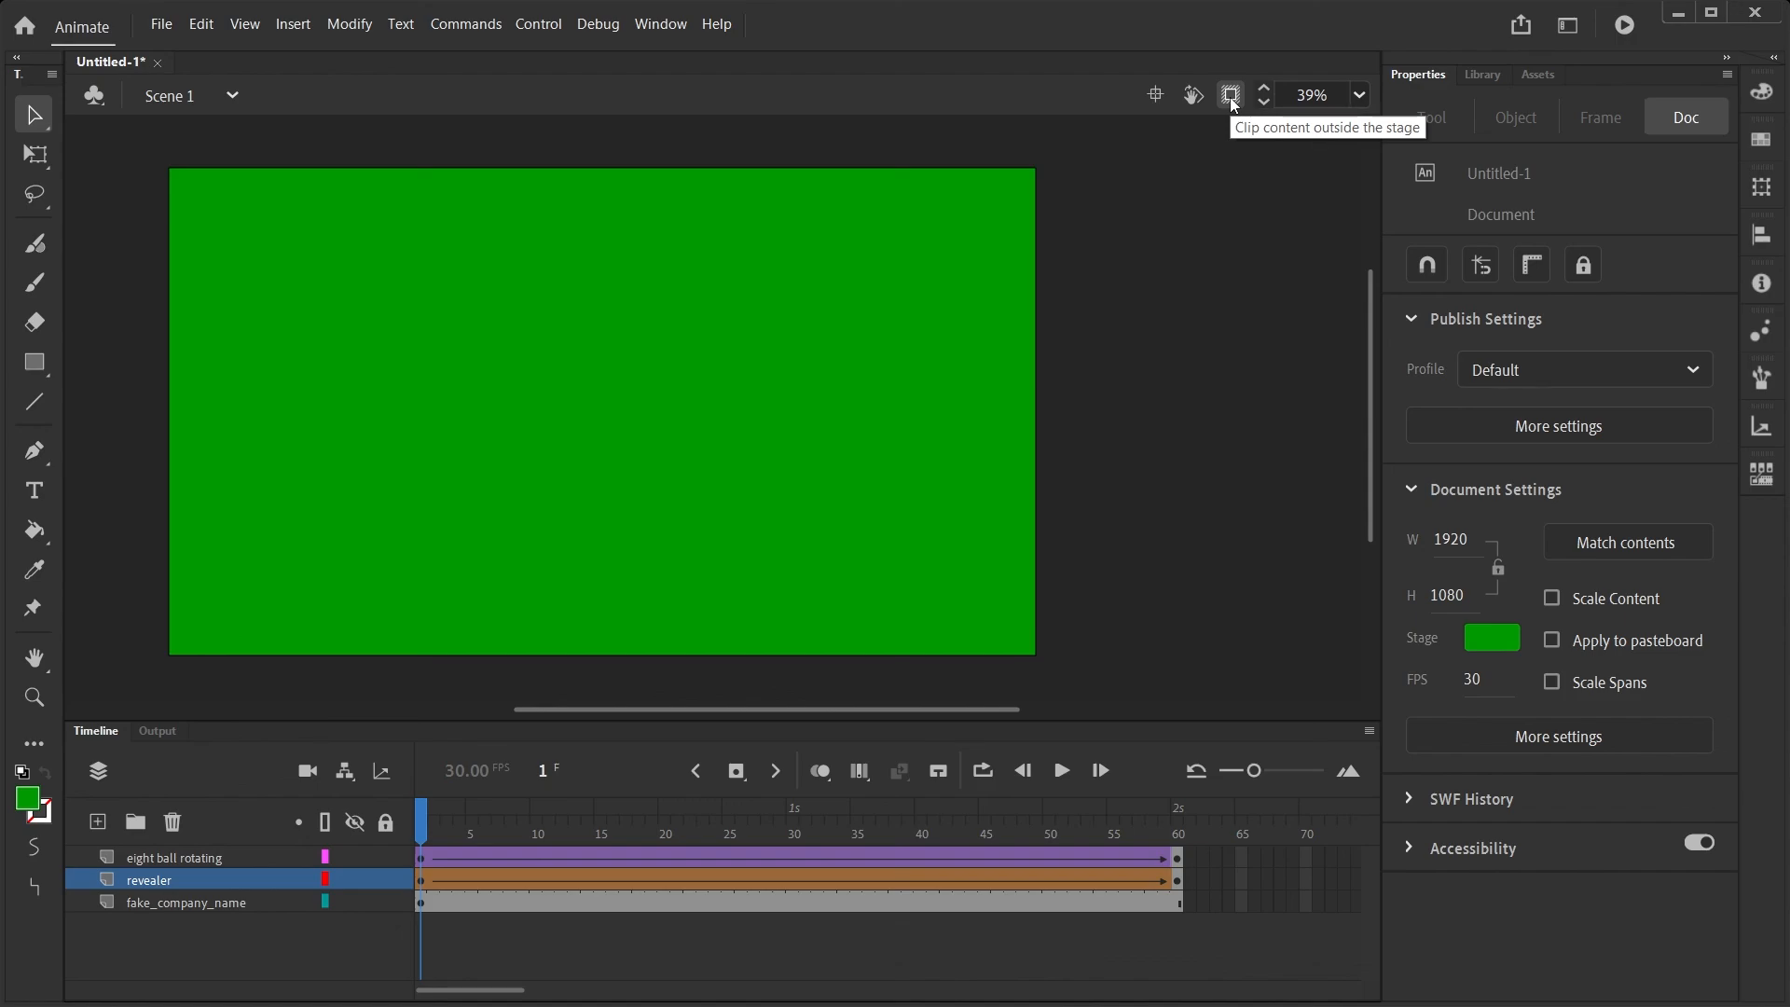
key("Return")
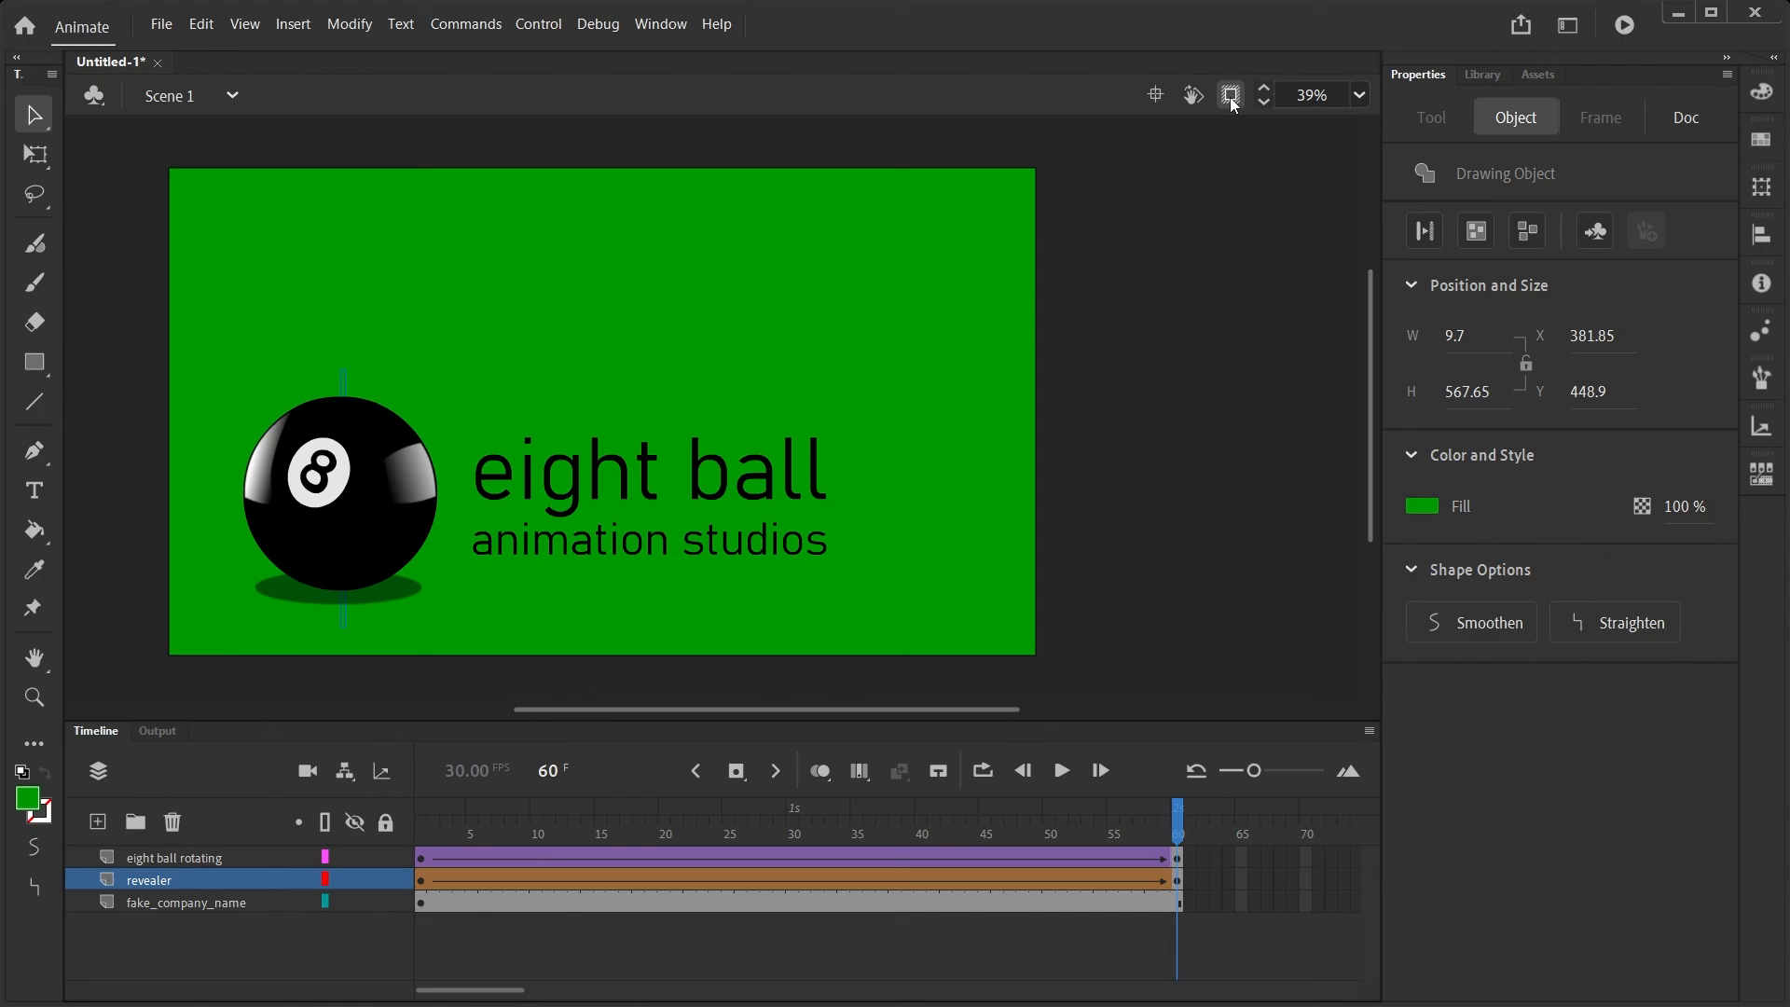
left_click(1202, 429)
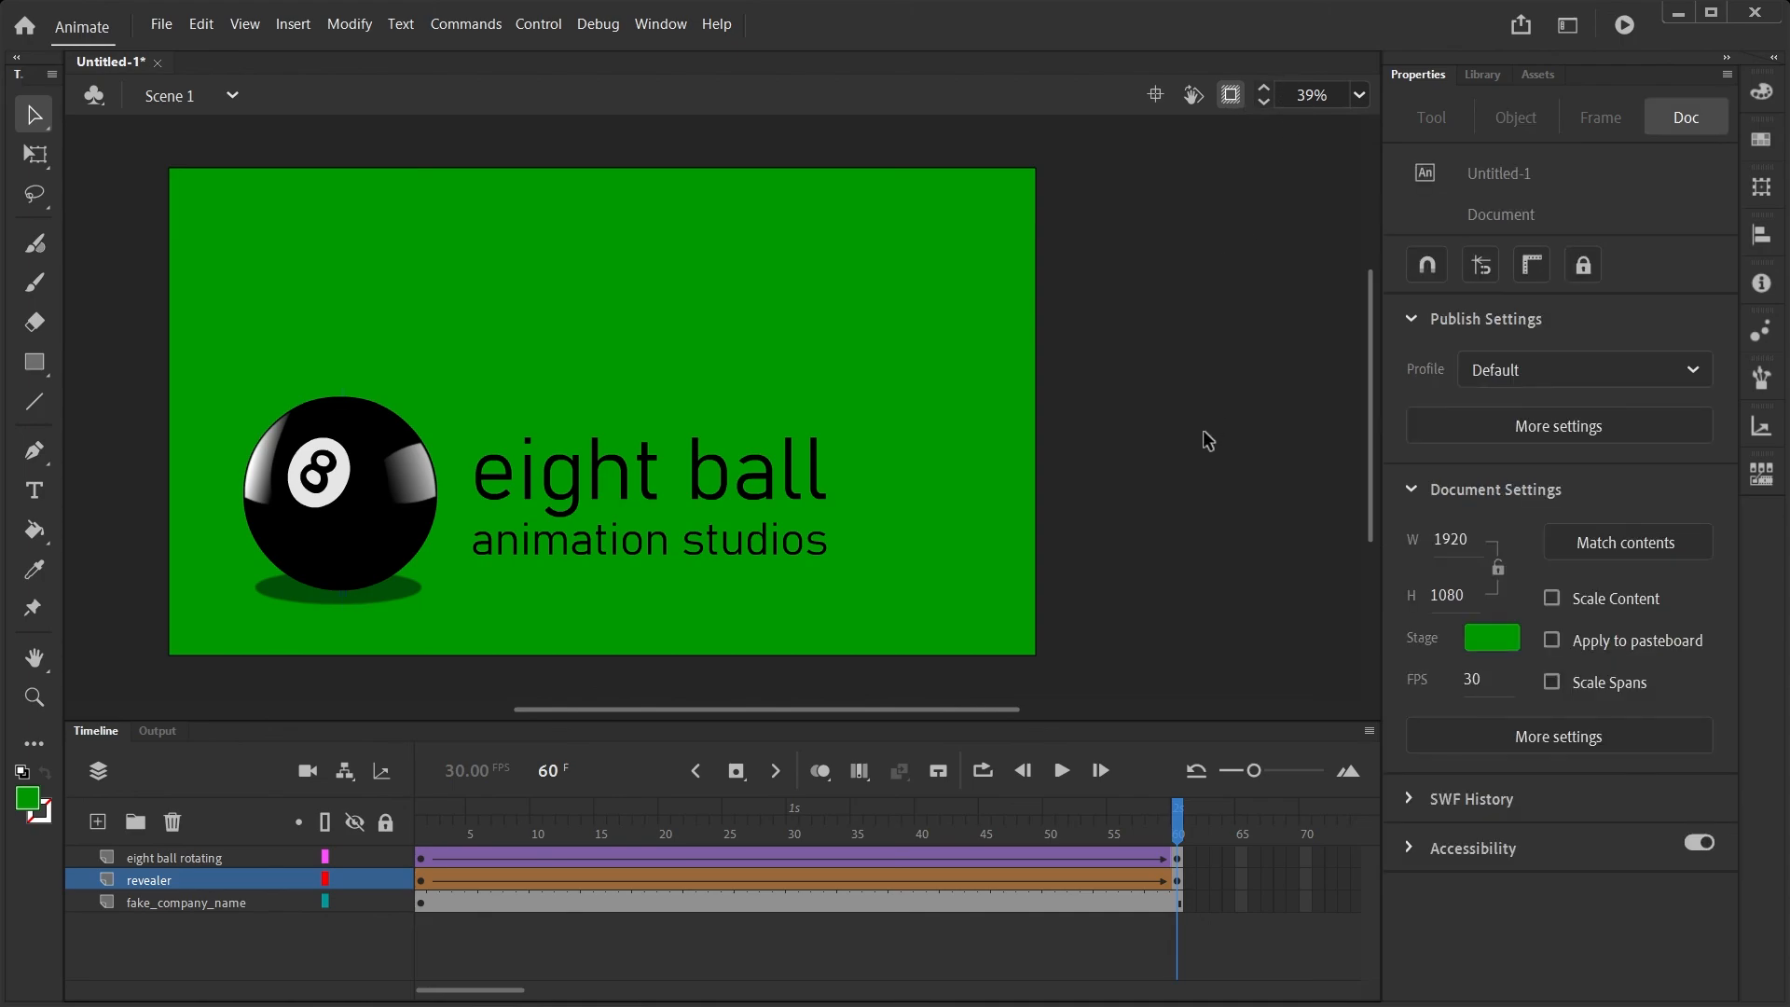
key("Return")
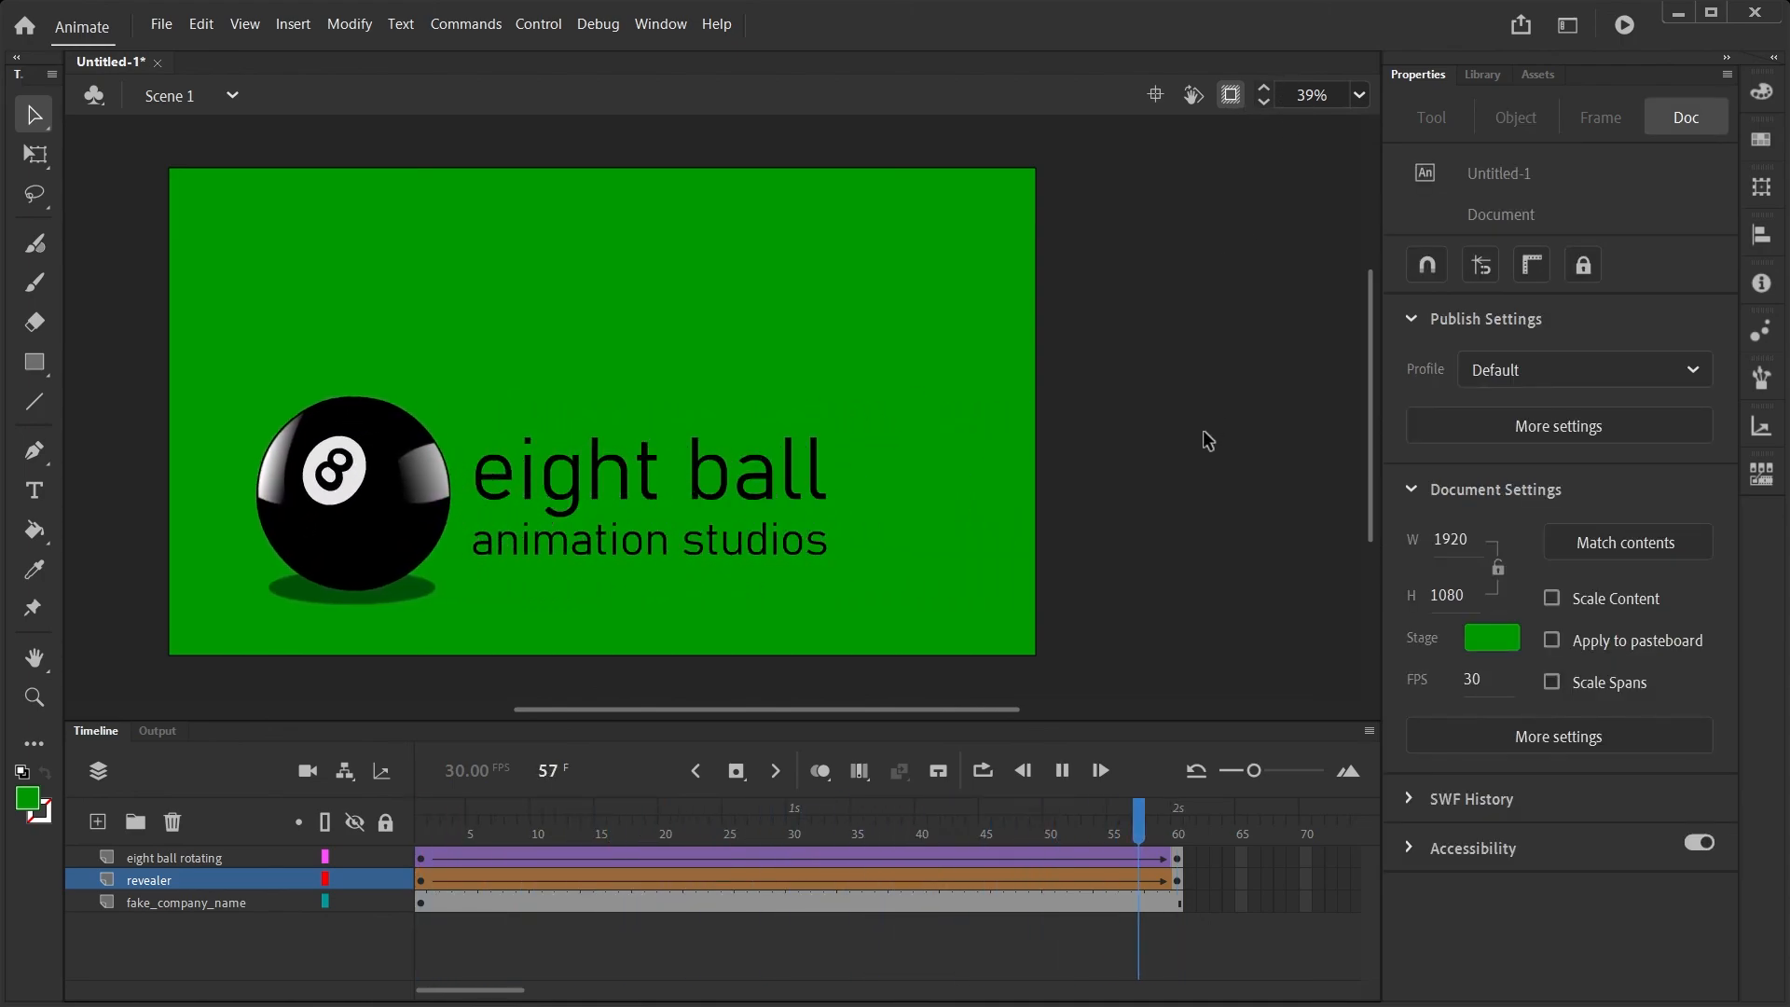